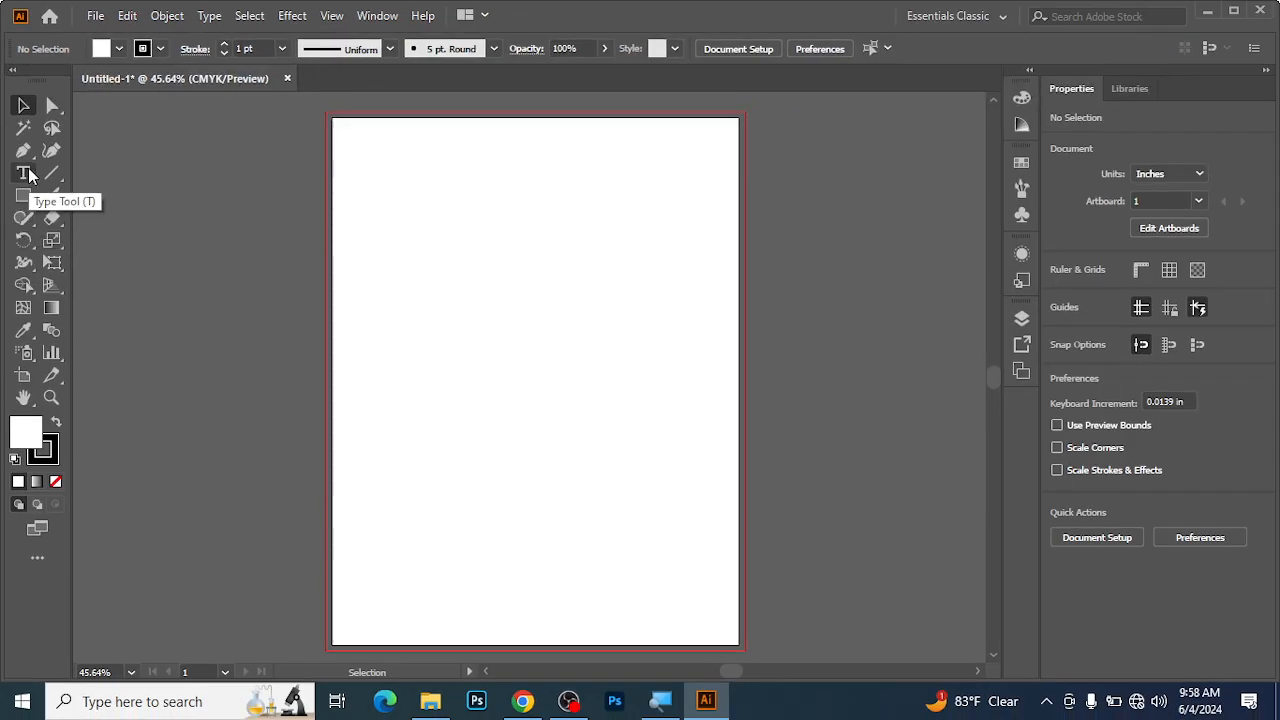
# Examine the alternative tools grouped under the Pen, Type and Rectangle tools.
pyautogui.click(23, 150)
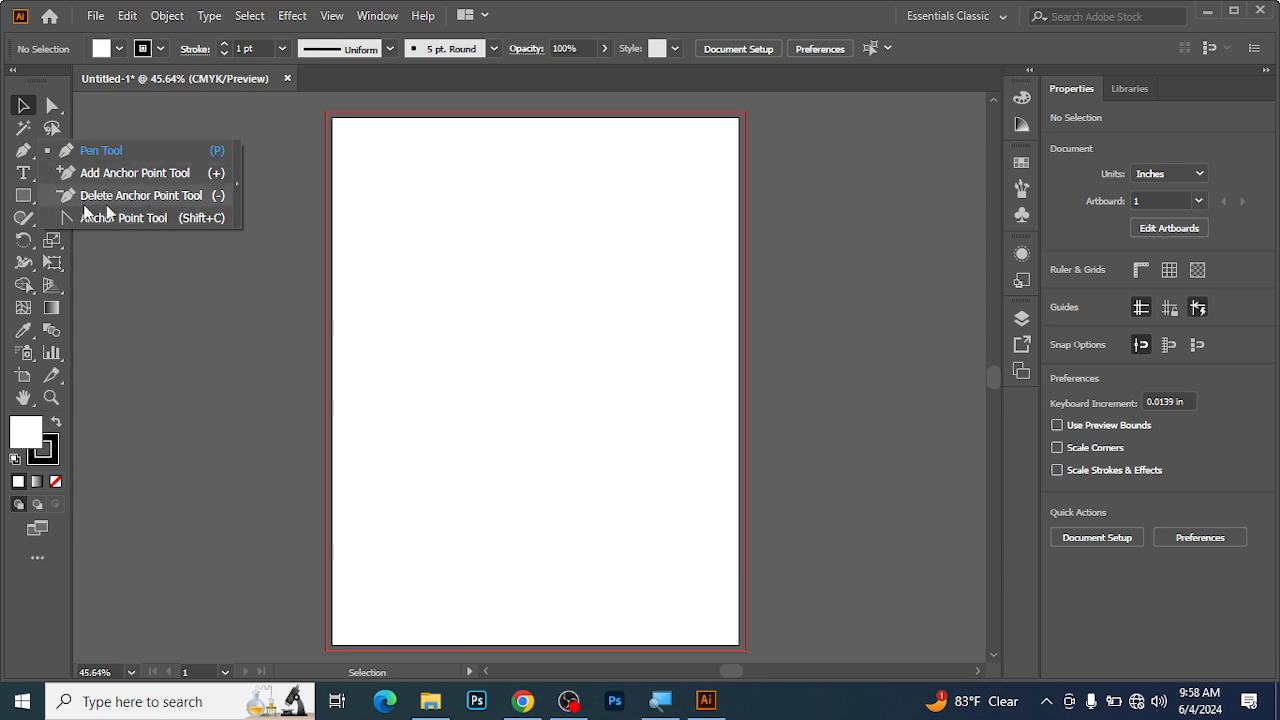
pyautogui.click(23, 172)
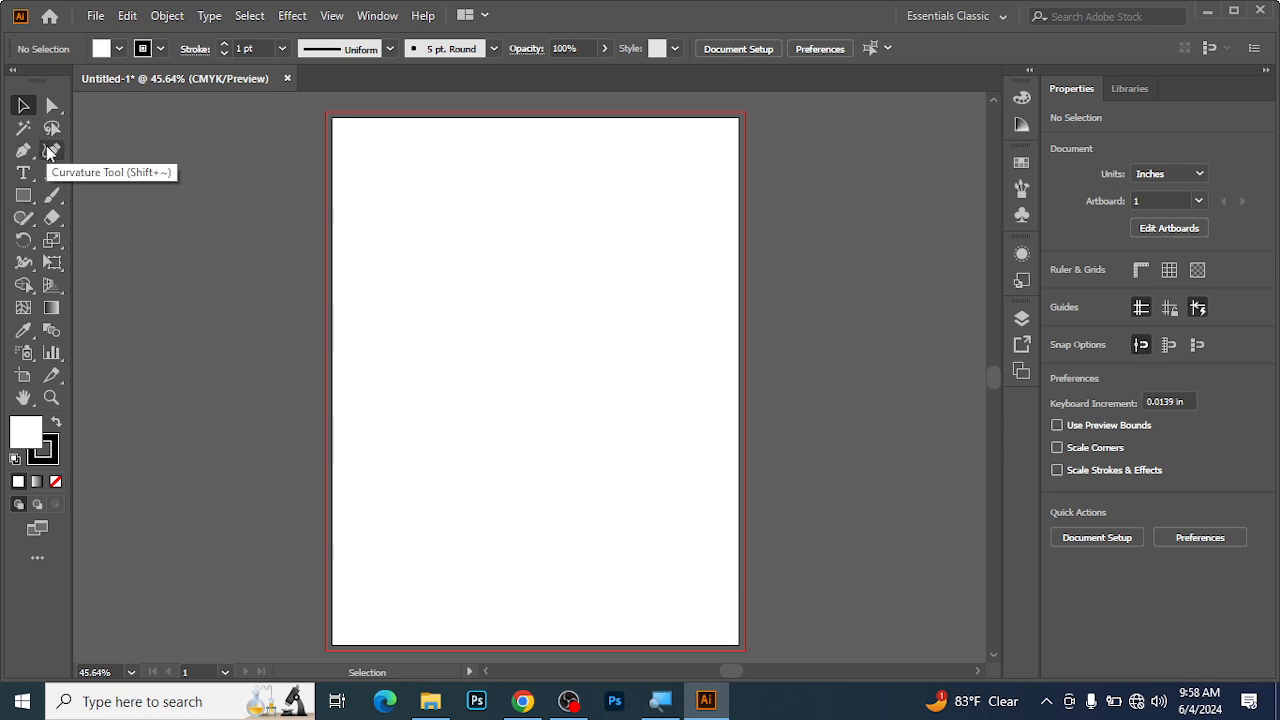
pyautogui.rightClick(52, 108)
pyautogui.rightClick(24, 175)
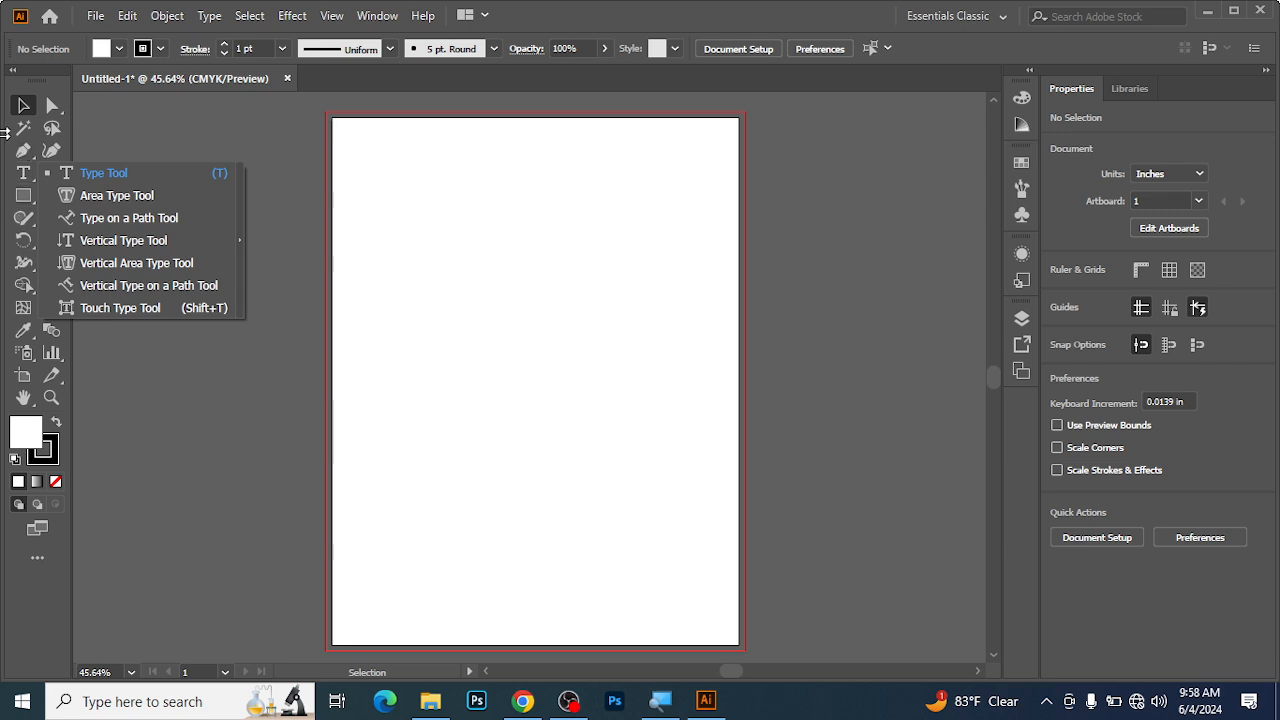
pyautogui.click(4, 151)
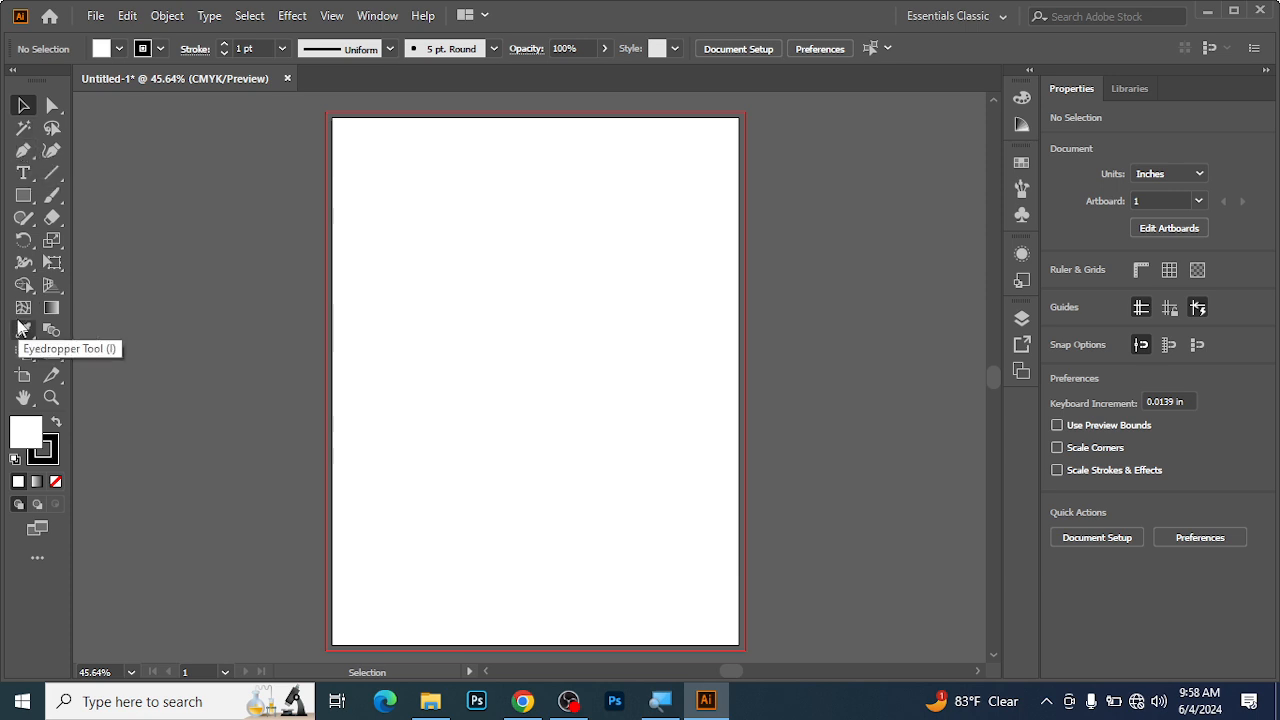
pyautogui.rightClick(24, 156)
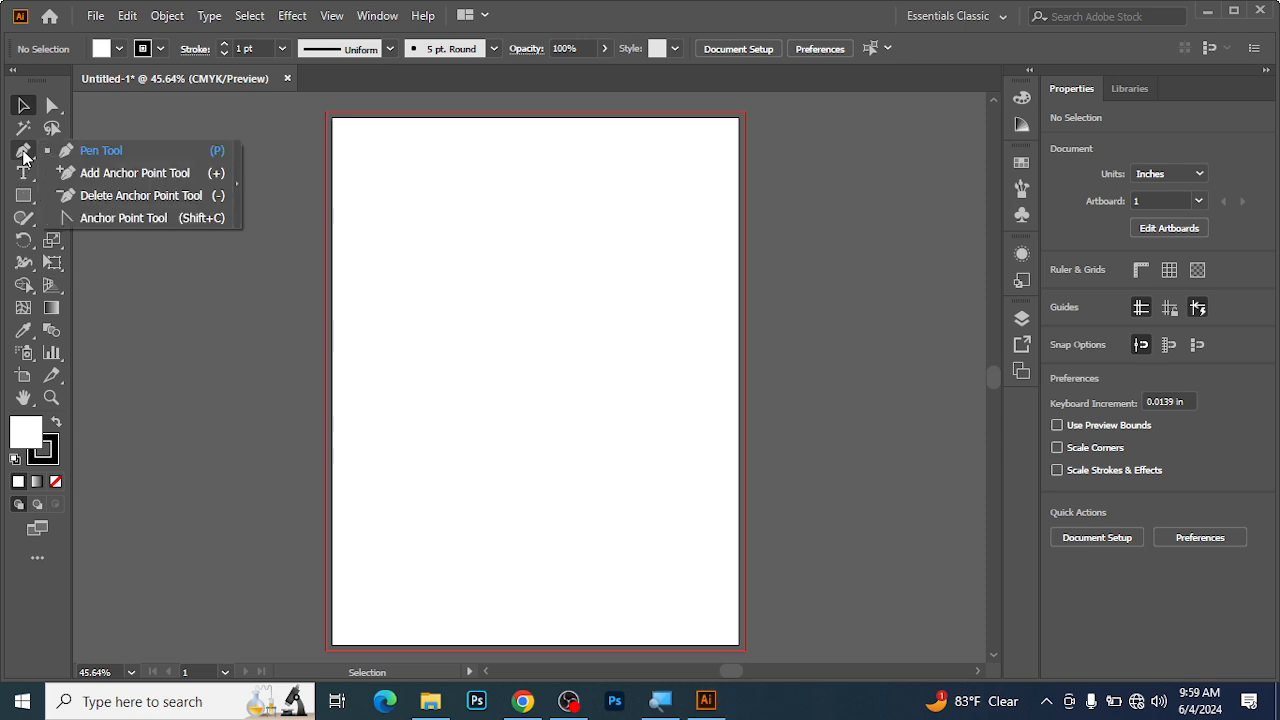
pyautogui.click(10, 210)
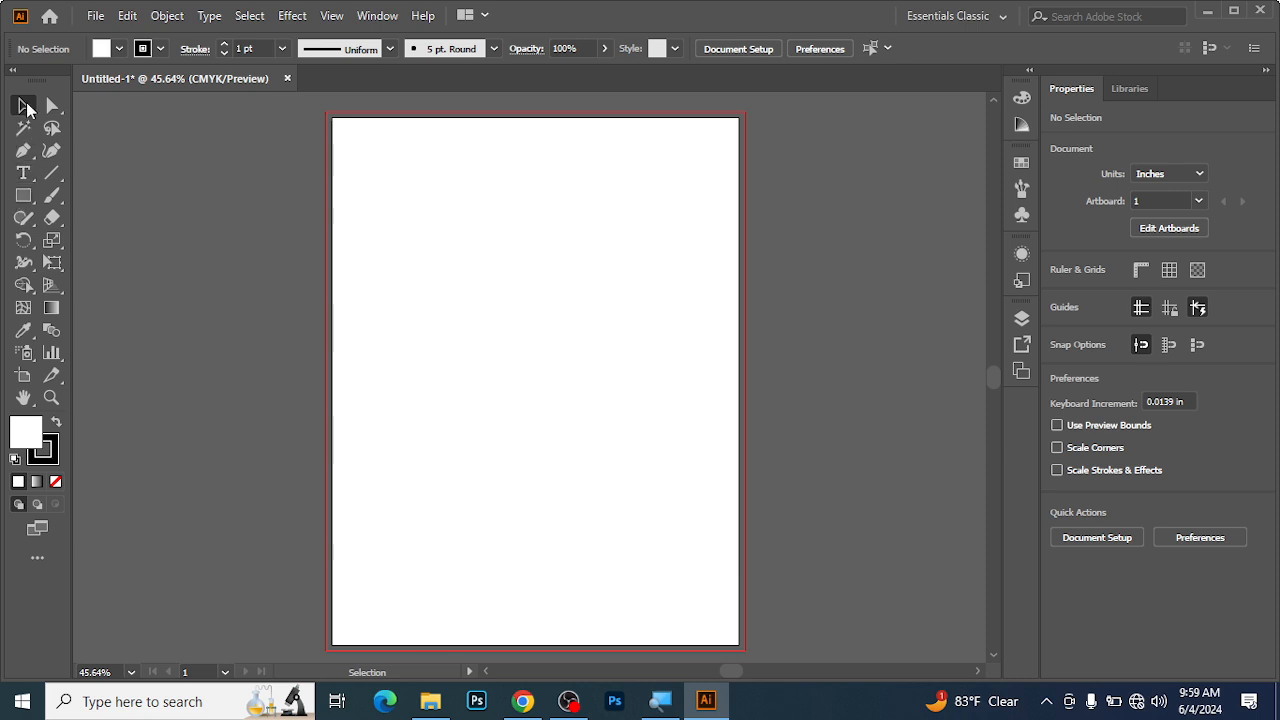
pyautogui.click(23, 198)
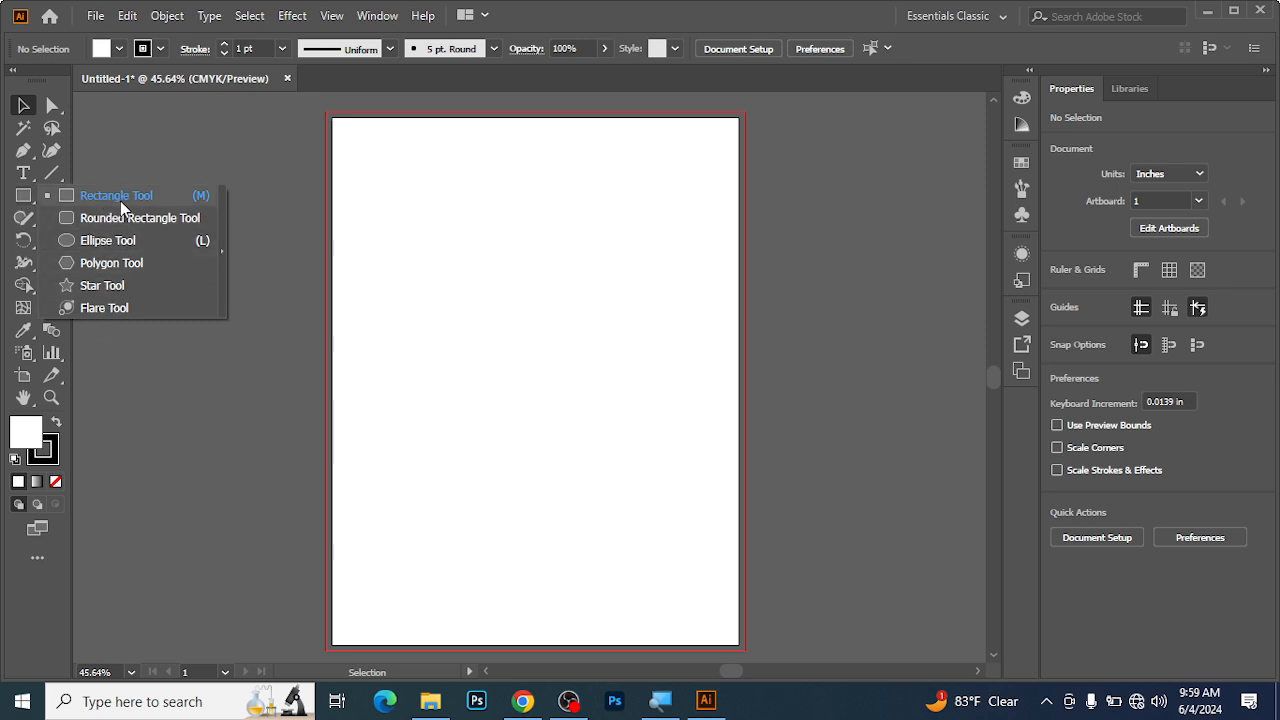
pyautogui.click(26, 202)
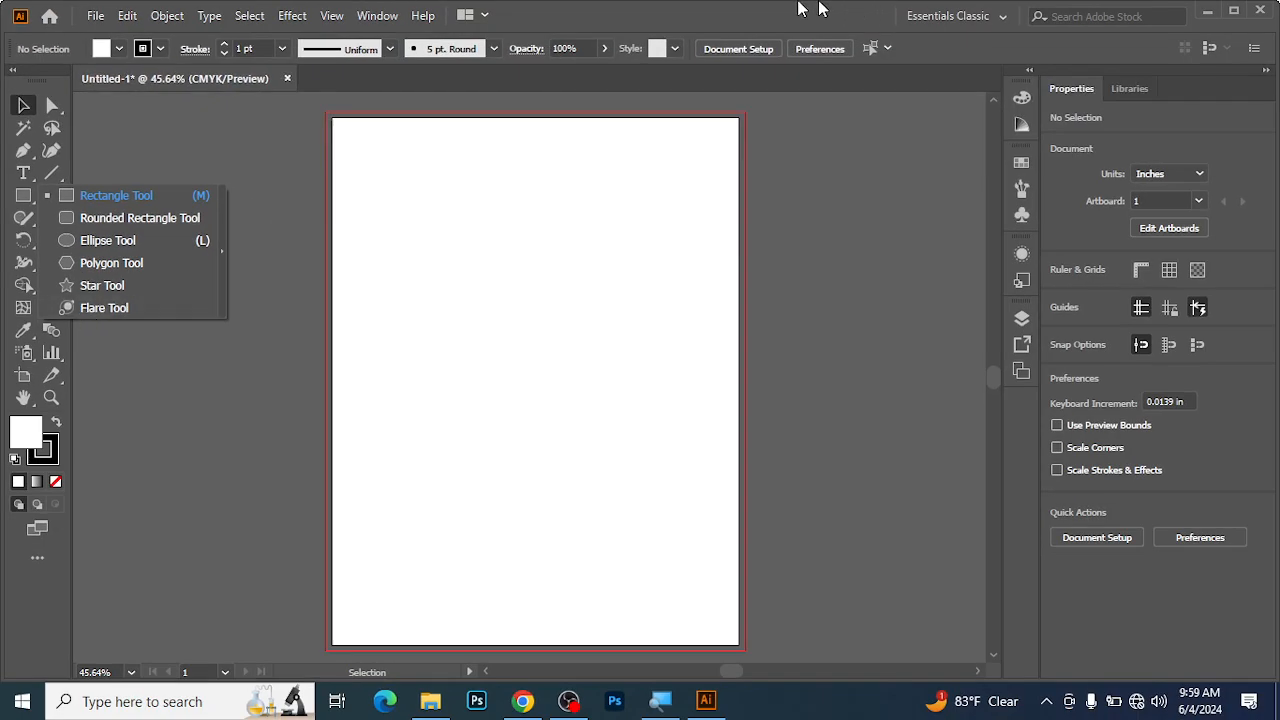
pyautogui.click(627, 8)
# Draw a rectangle about 7.7 in wide and 4.7 in high across the upper part of the artboard.
pyautogui.moveTo(23, 196); pyautogui.dragTo(94, 196)
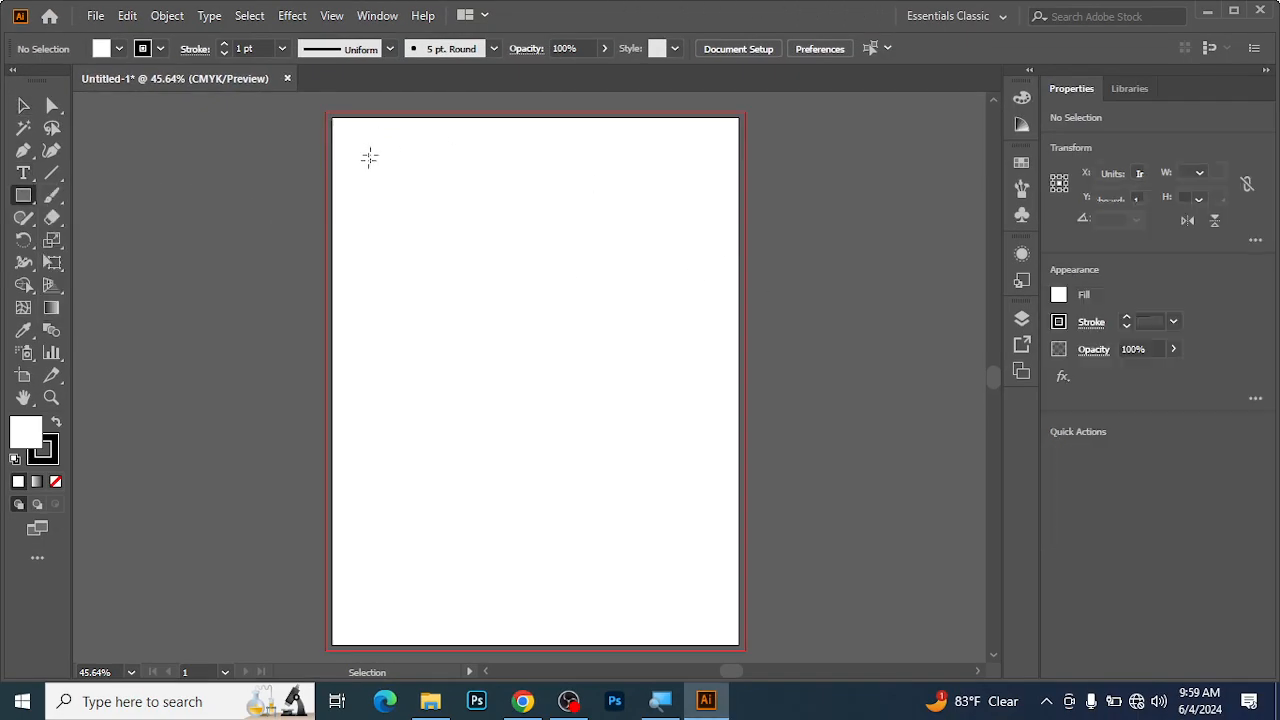
pyautogui.moveTo(346, 149); pyautogui.dragTo(715, 374)
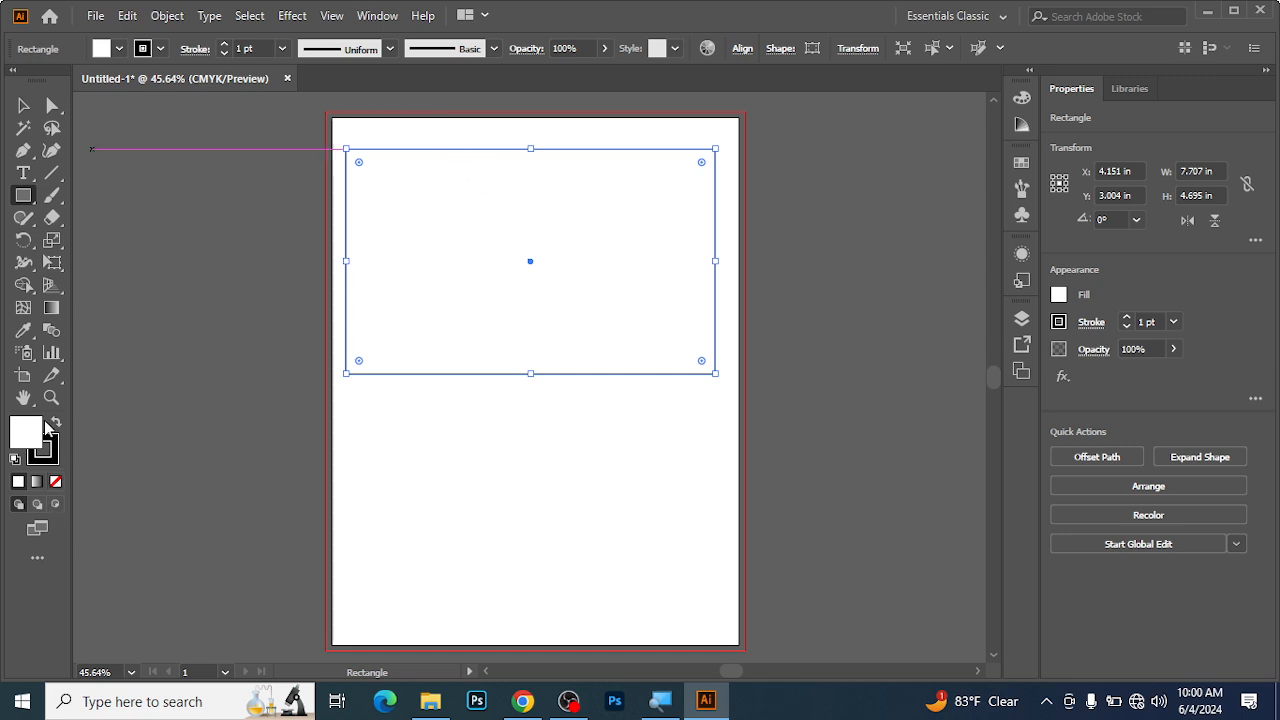
# Fill the rectangle with CMYK Yellow.
pyautogui.click(29, 440)
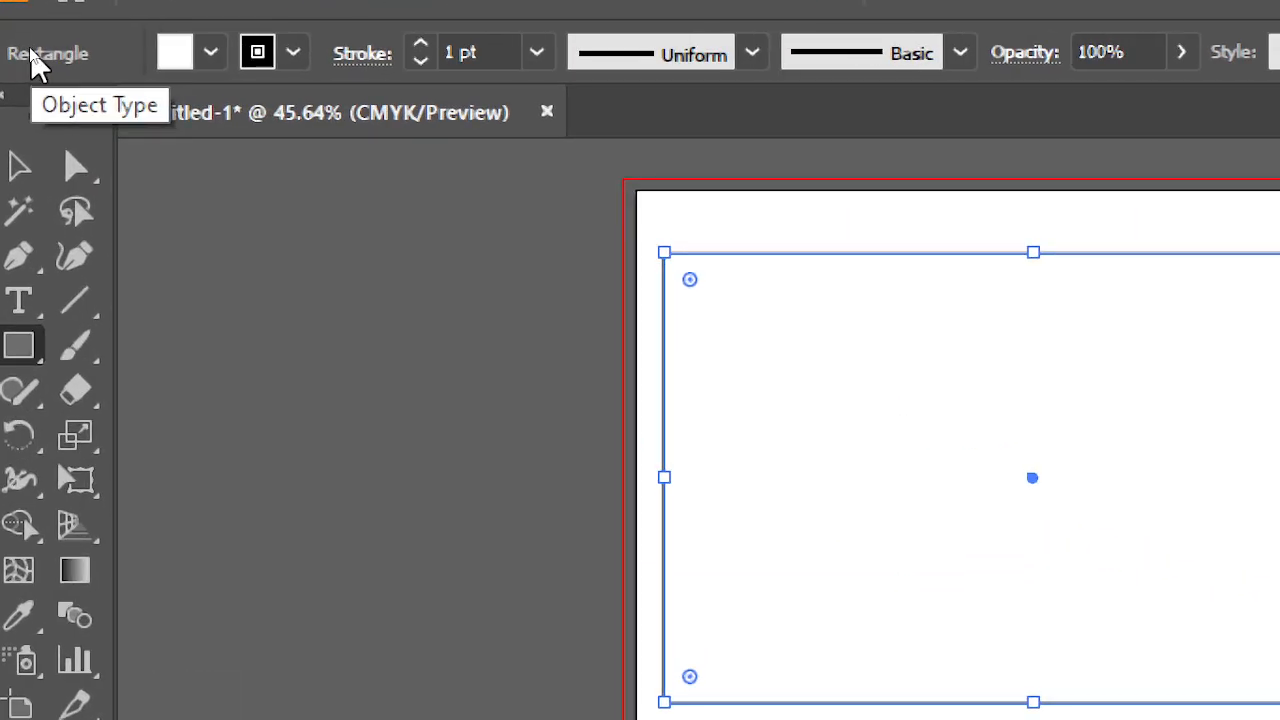
pyautogui.click(212, 55)
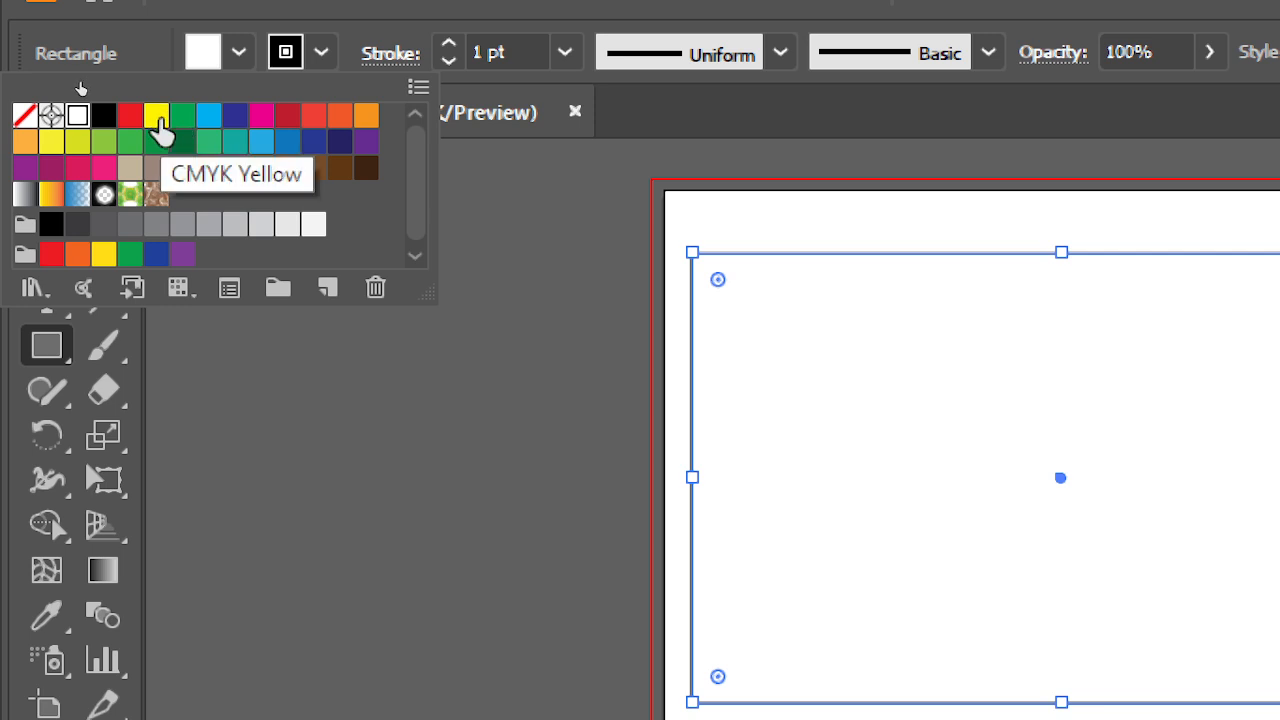
pyautogui.click(157, 117)
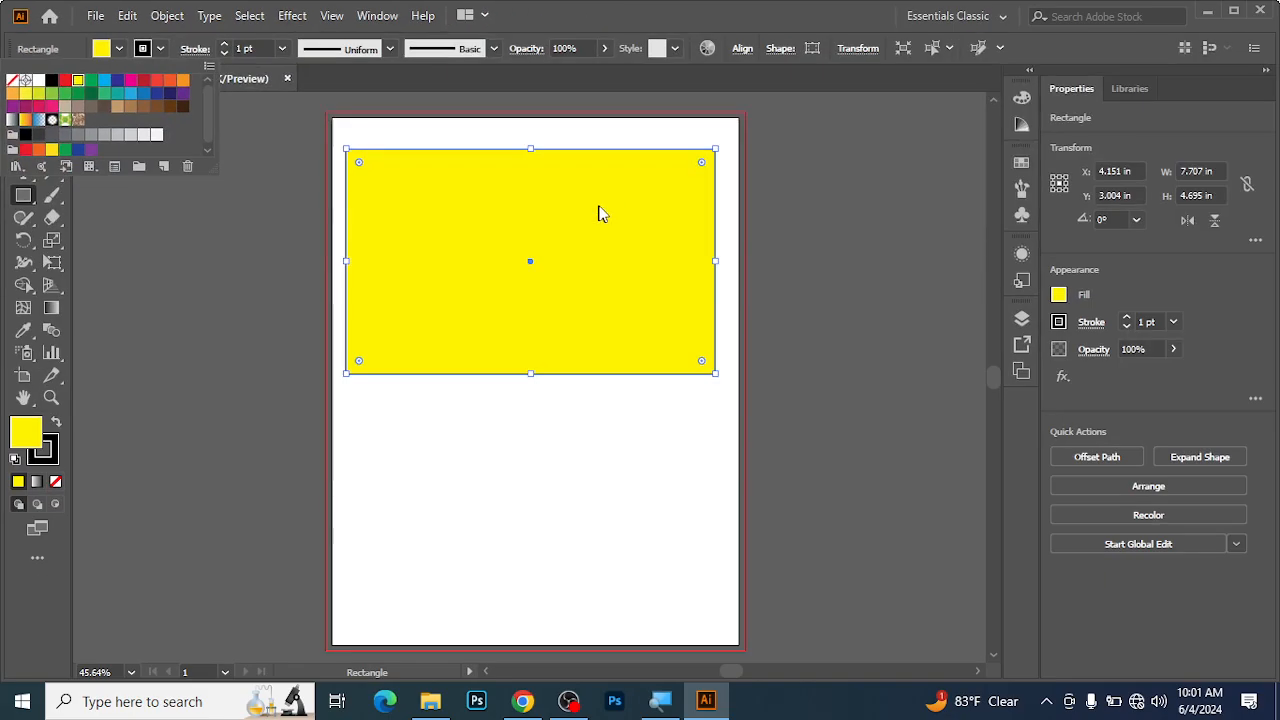
pyautogui.click(673, 3)
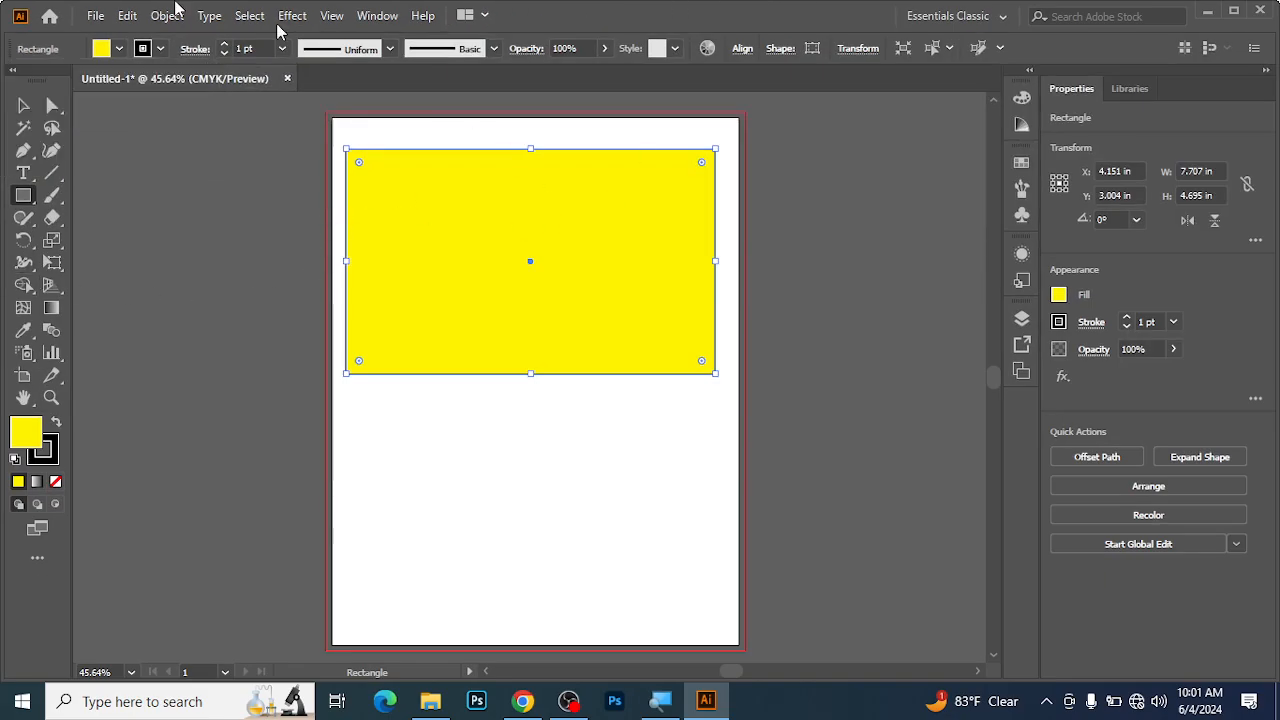
# Change the rectangle's fill to CMYK Red.
pyautogui.click(120, 49)
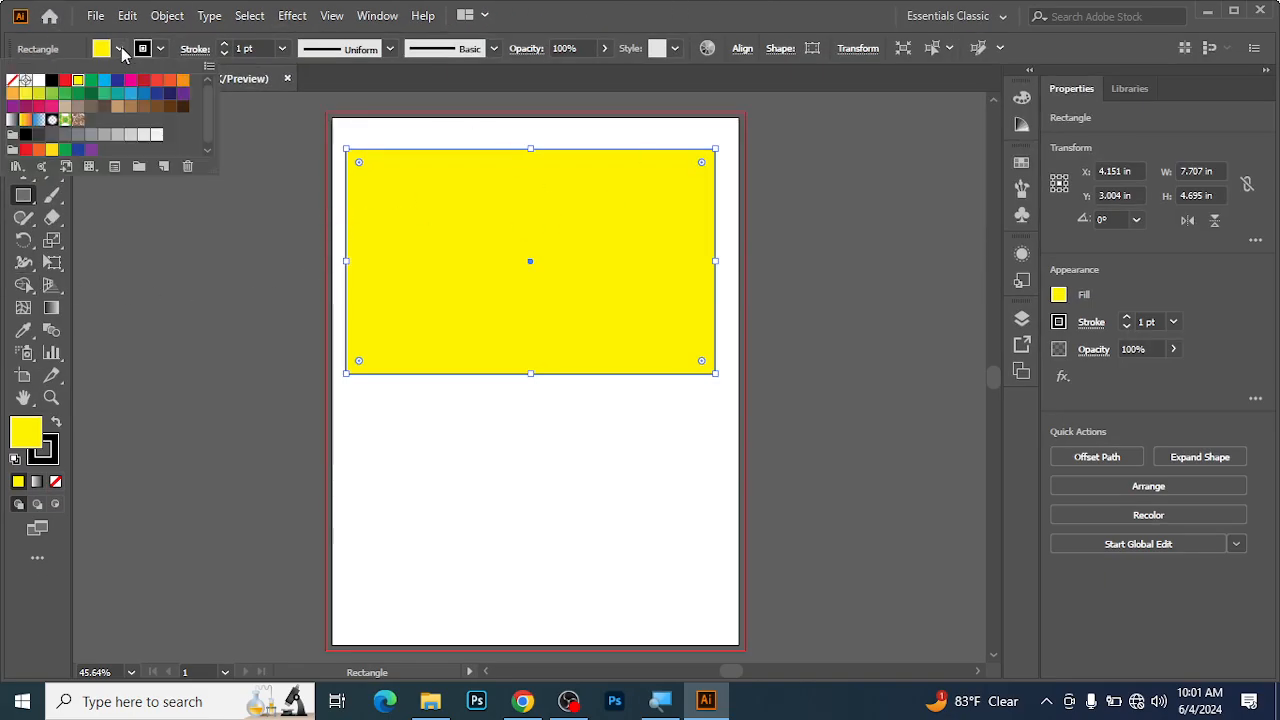
pyautogui.click(64, 80)
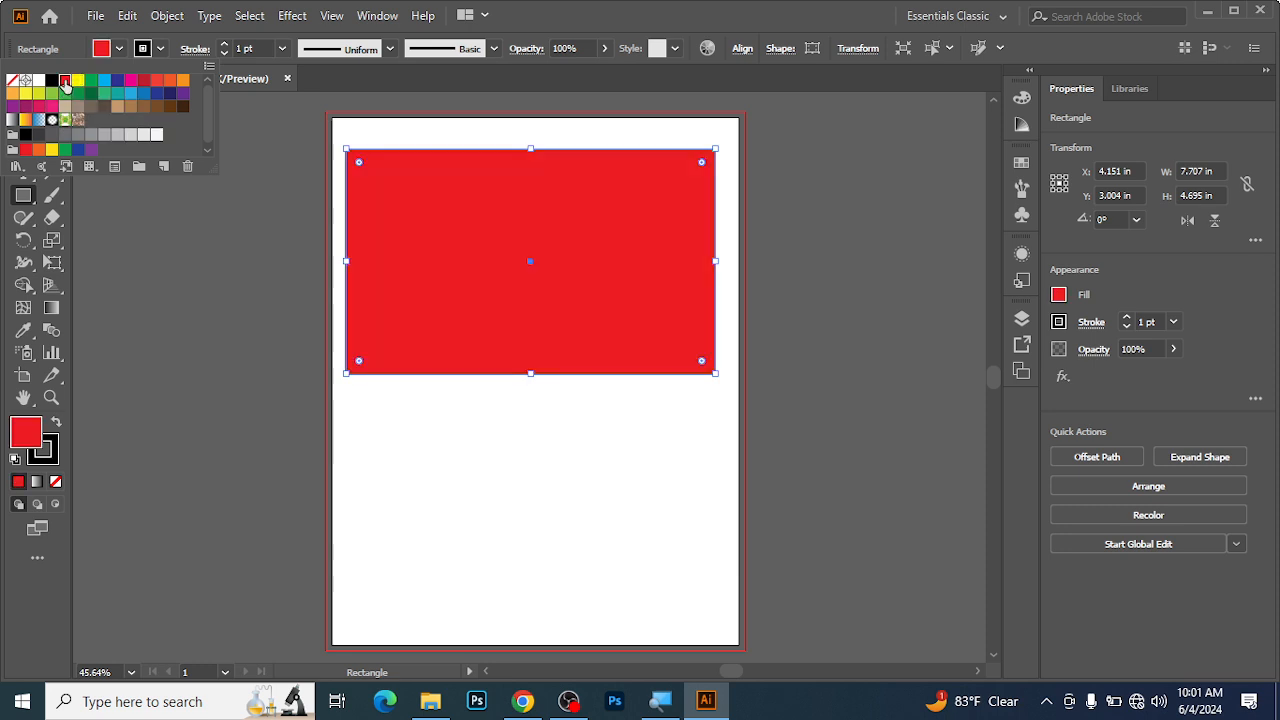
pyautogui.click(587, 8)
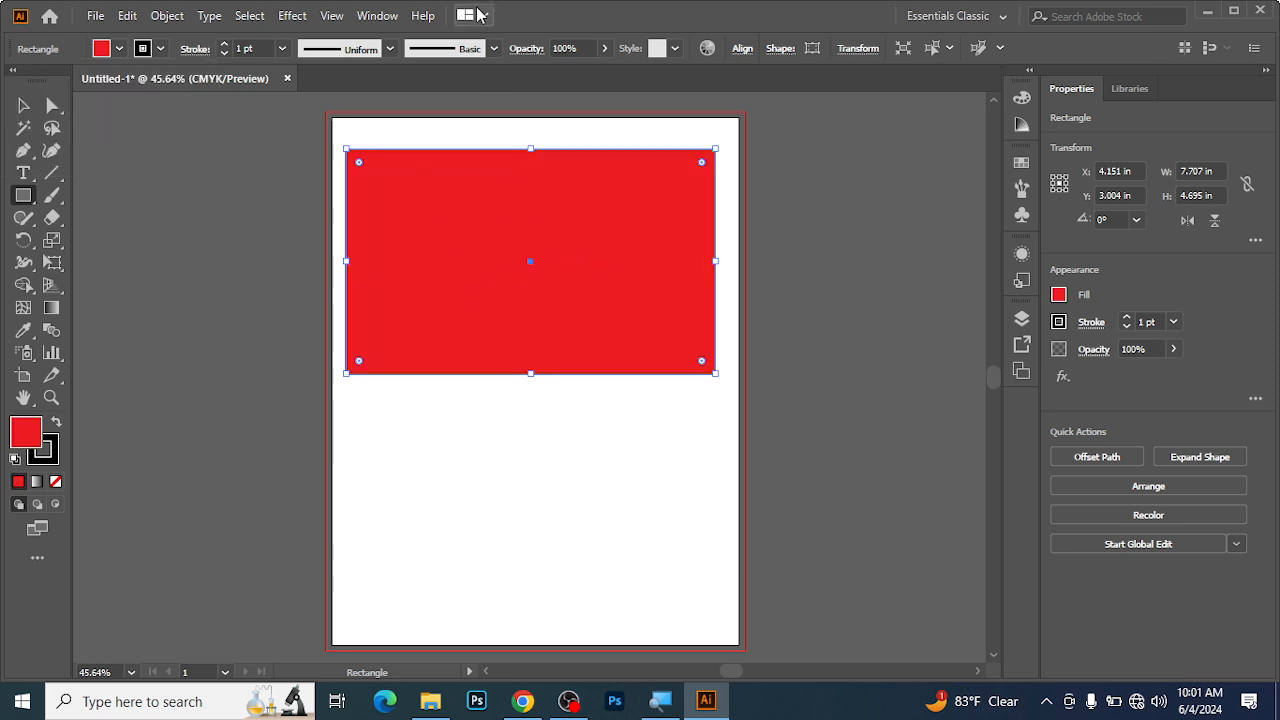
pyautogui.click(160, 50)
pyautogui.click(162, 54)
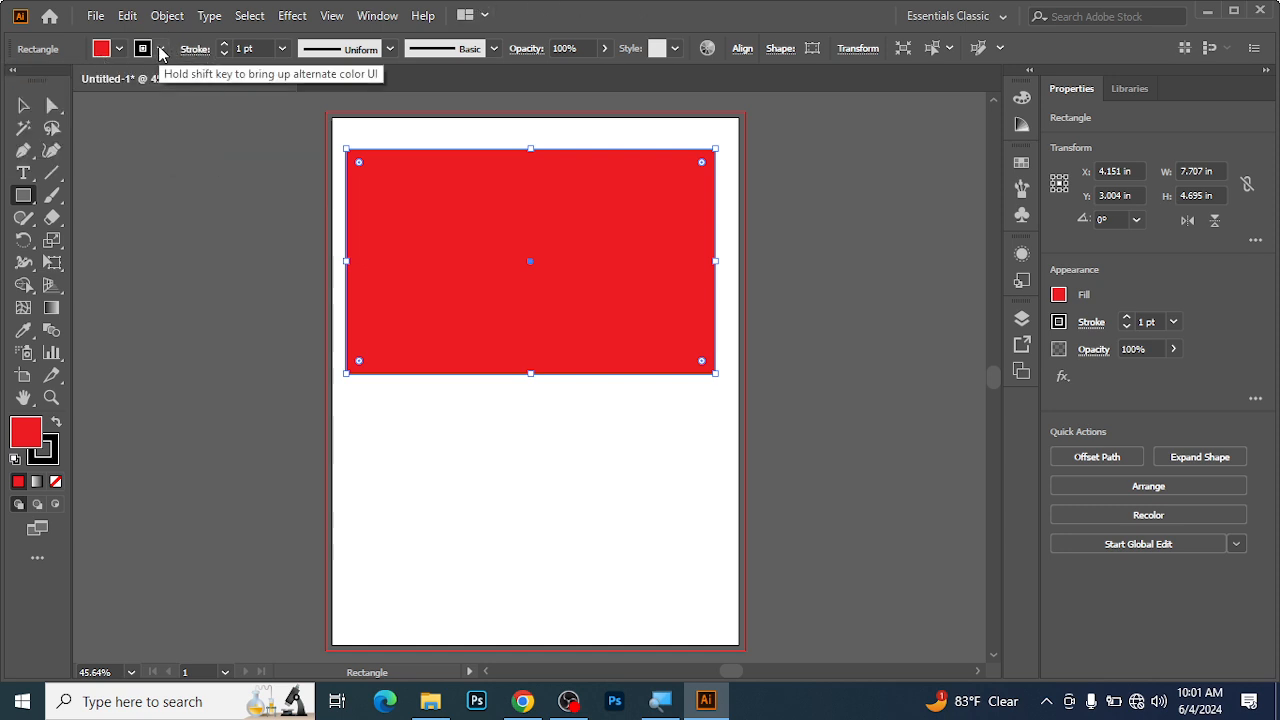
pyautogui.click(161, 54)
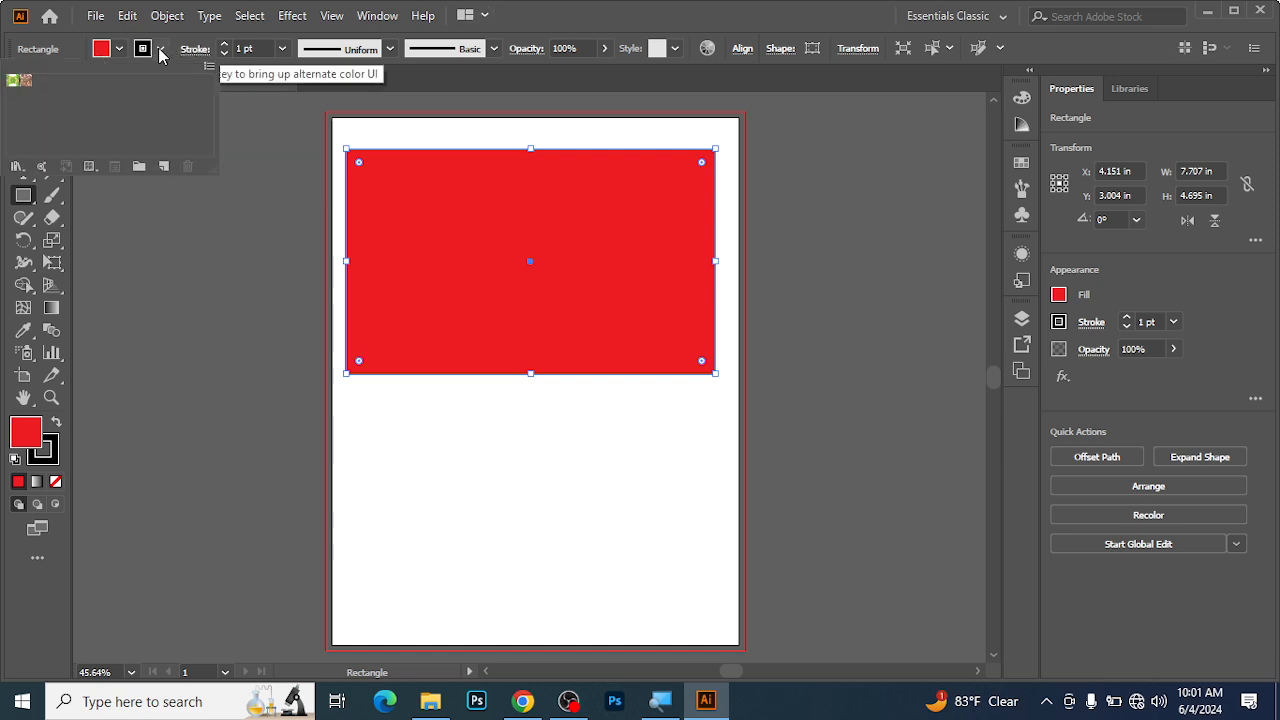
pyautogui.click(161, 54)
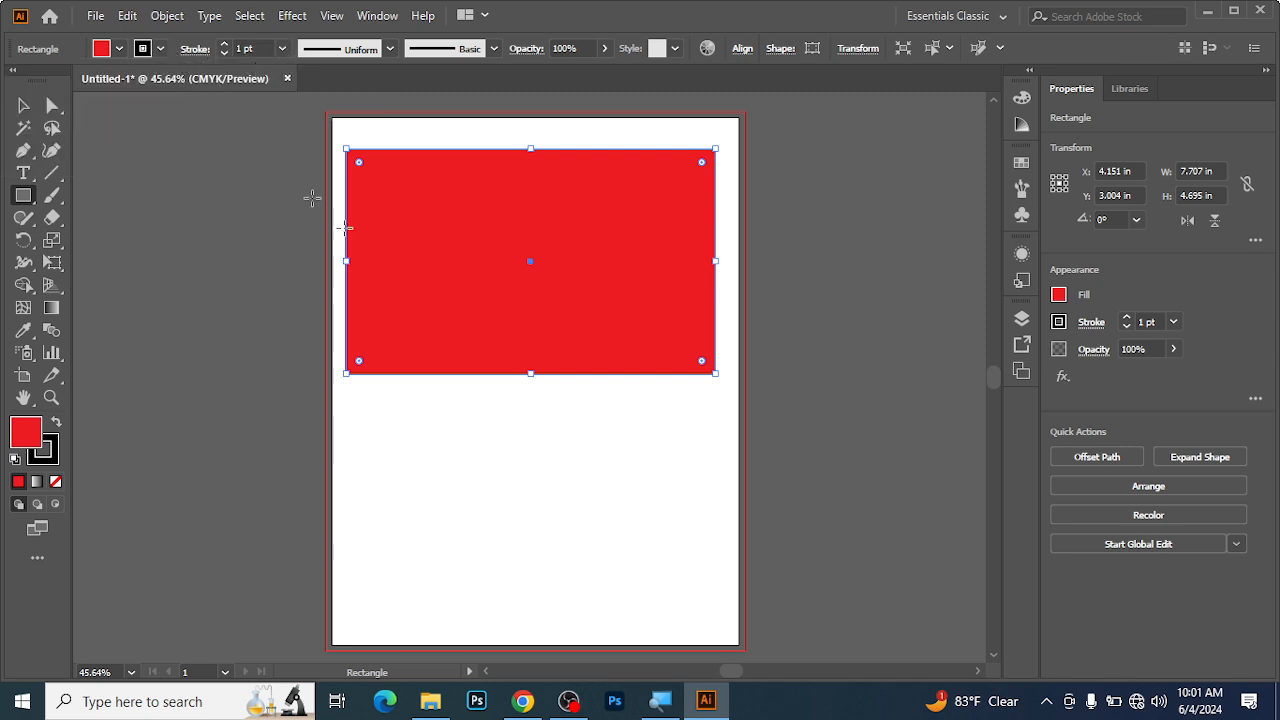
# Set the stroke weight of the red rectangle's outline to 5 pt.
pyautogui.keyDown('ctrl'); pyautogui.doubleClick(384, 197); pyautogui.keyUp('ctrl')
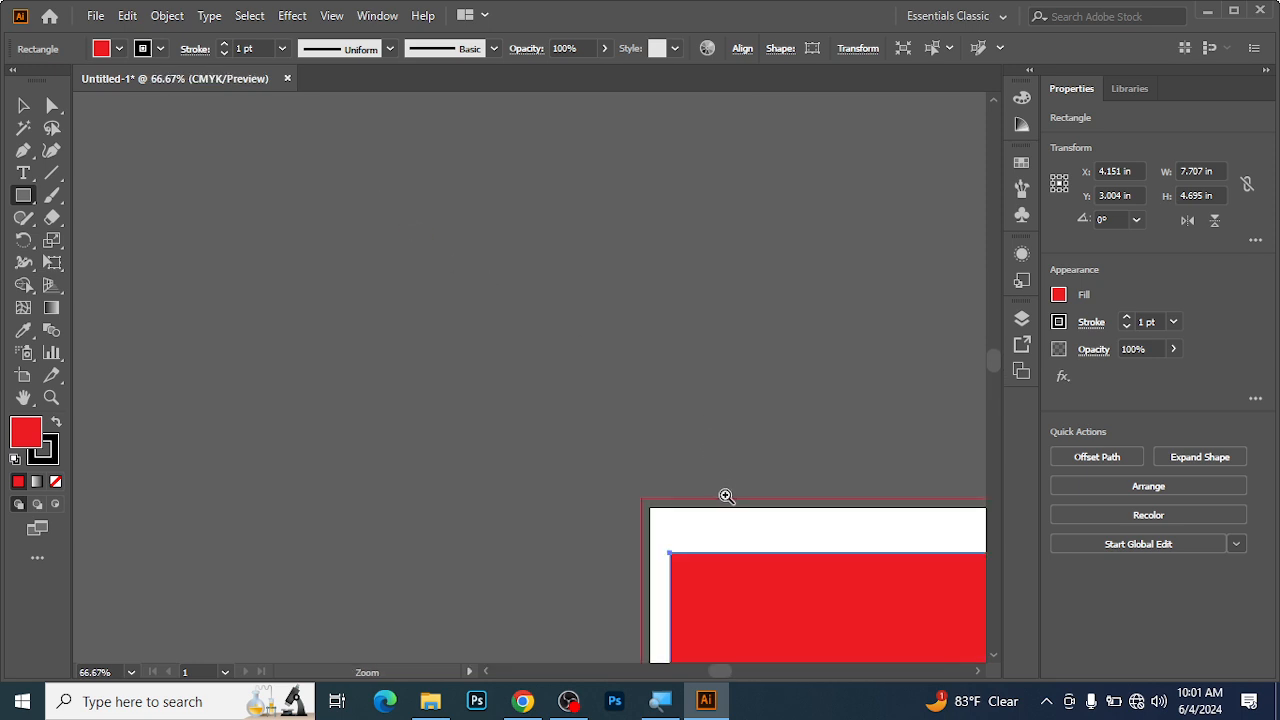
pyautogui.keyDown('ctrl'); pyautogui.click(725, 493); pyautogui.keyUp('ctrl')
pyautogui.moveTo(571, 577); pyautogui.dragTo(450, 357)
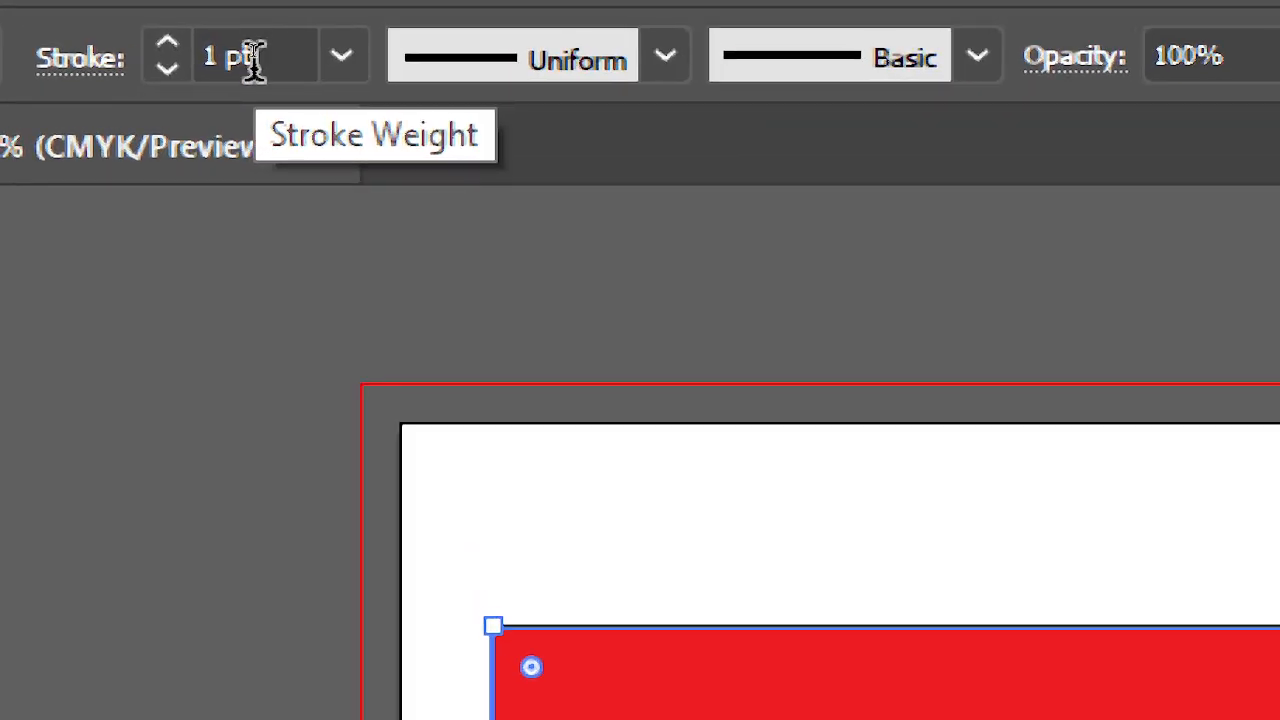
pyautogui.click(340, 60)
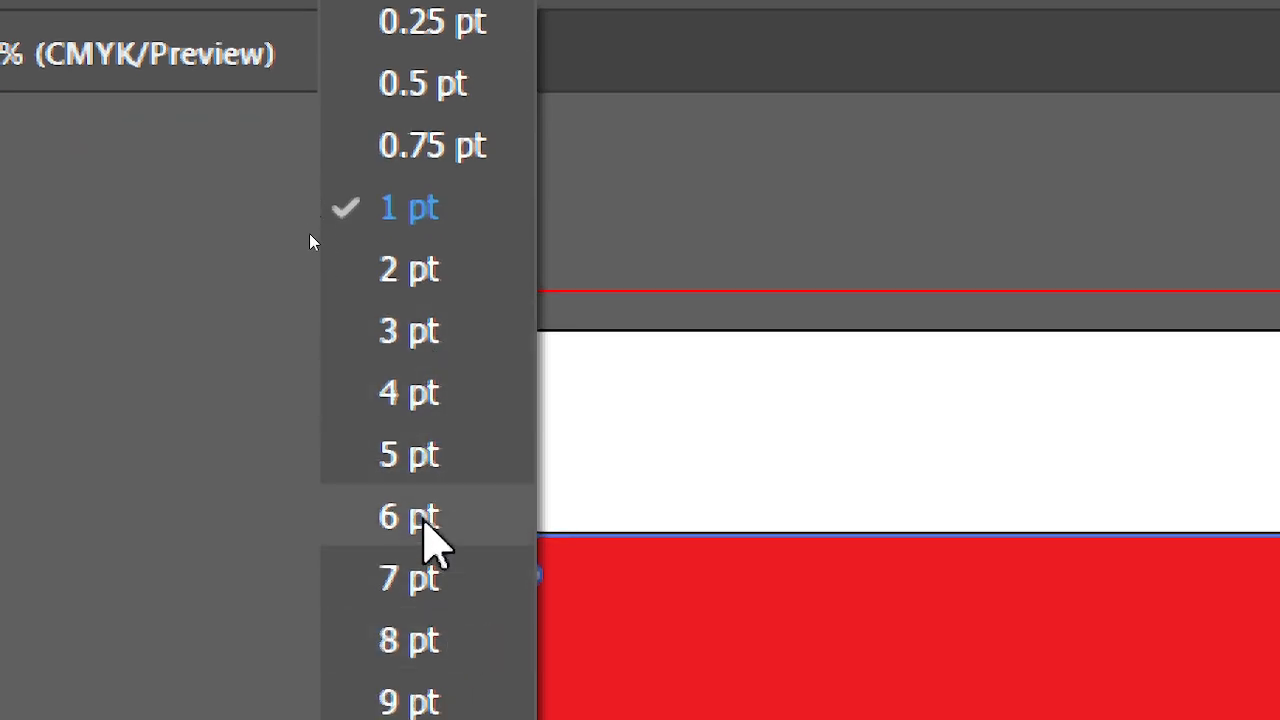
pyautogui.click(495, 458)
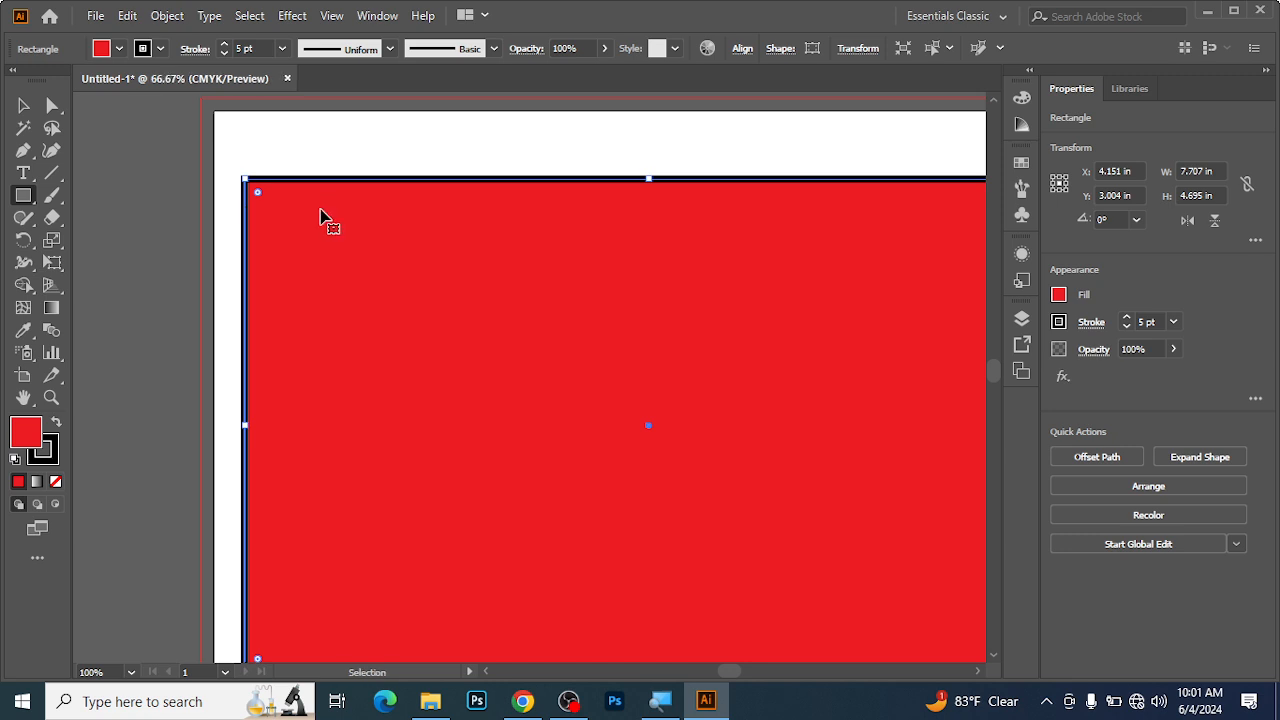
pyautogui.hotkey('ctrl', '-')
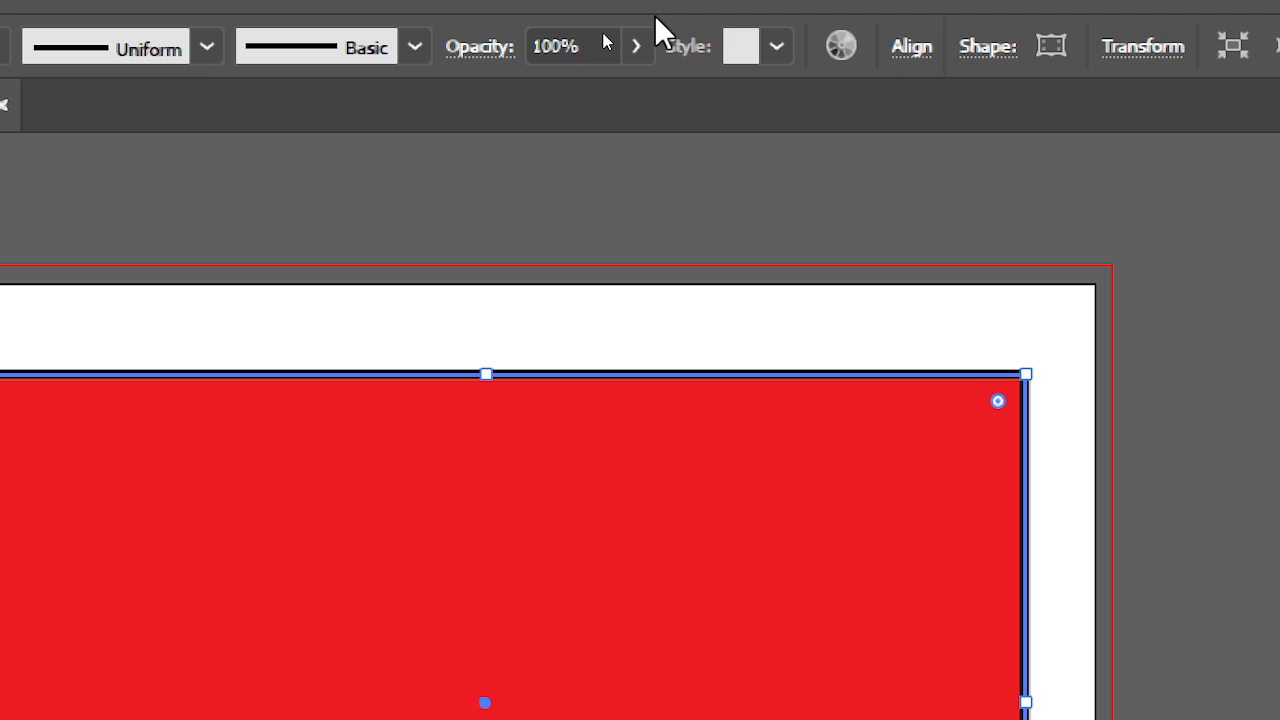
pyautogui.click(412, 50)
pyautogui.click(409, 48)
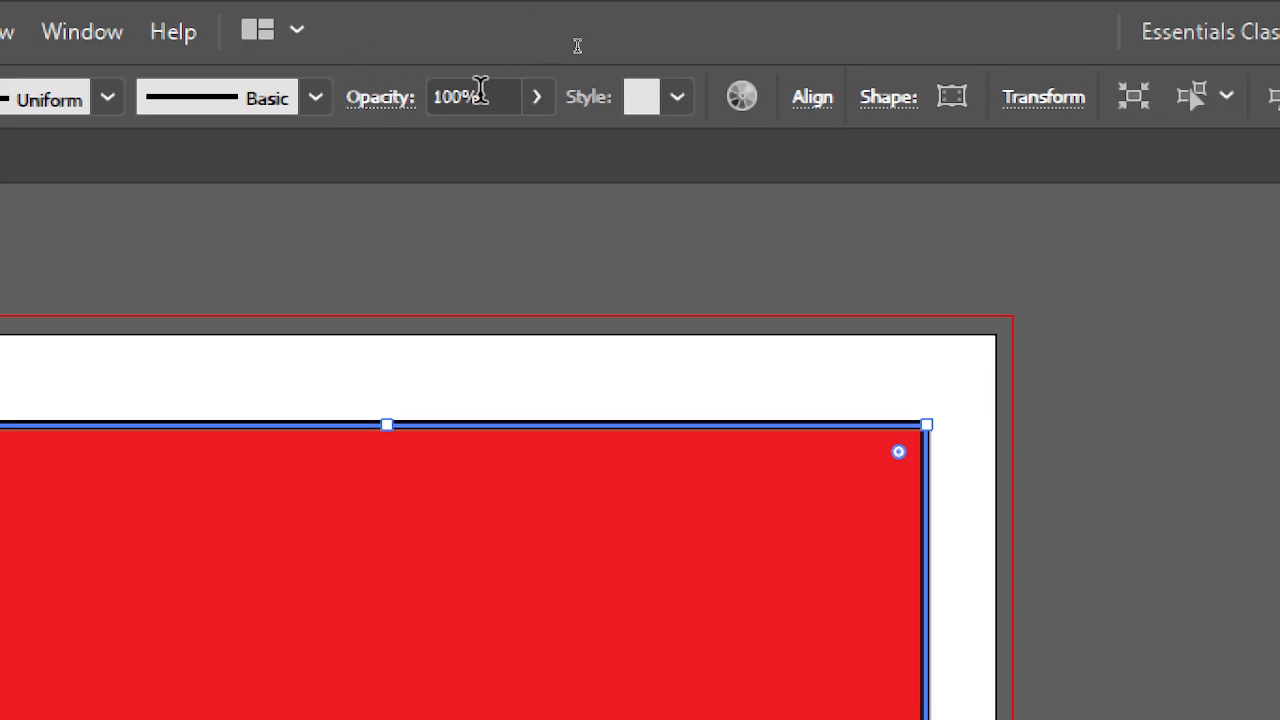
# Try opacities of 19% and 25% on the red rectangle, and set it back to 100%.
pyautogui.click(450, 97)
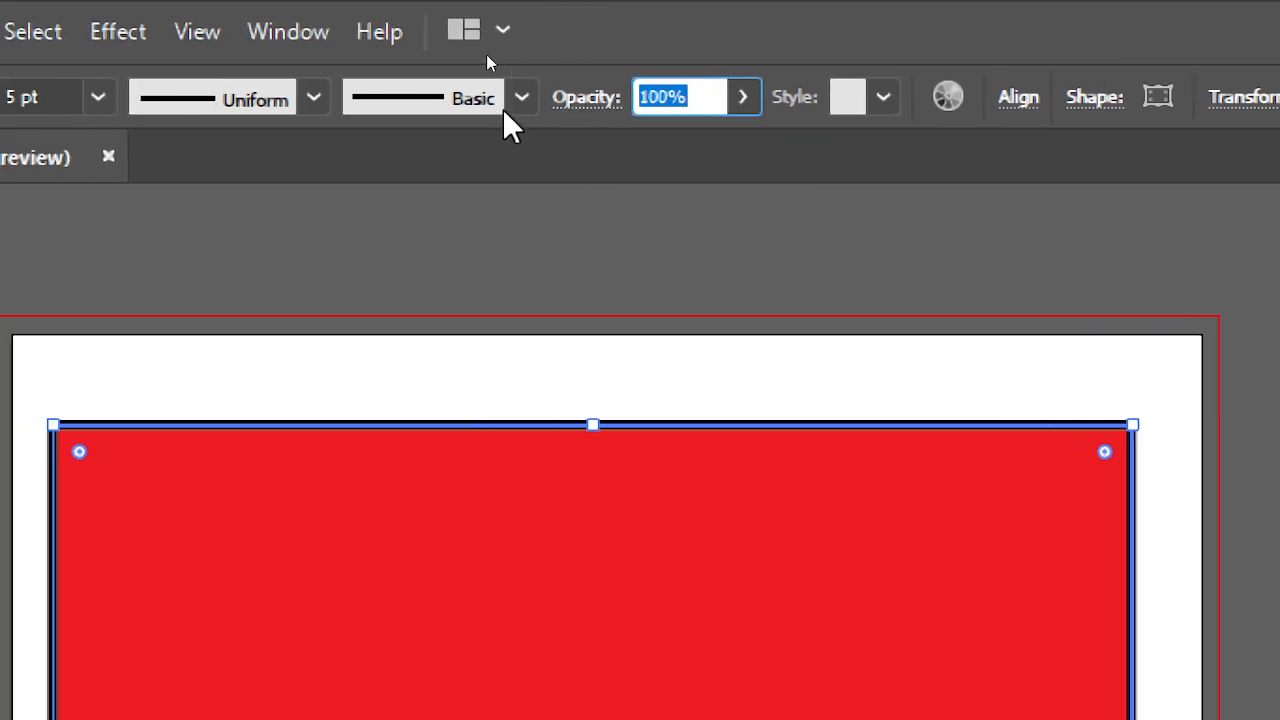
pyautogui.click(744, 104)
pyautogui.click(628, 142)
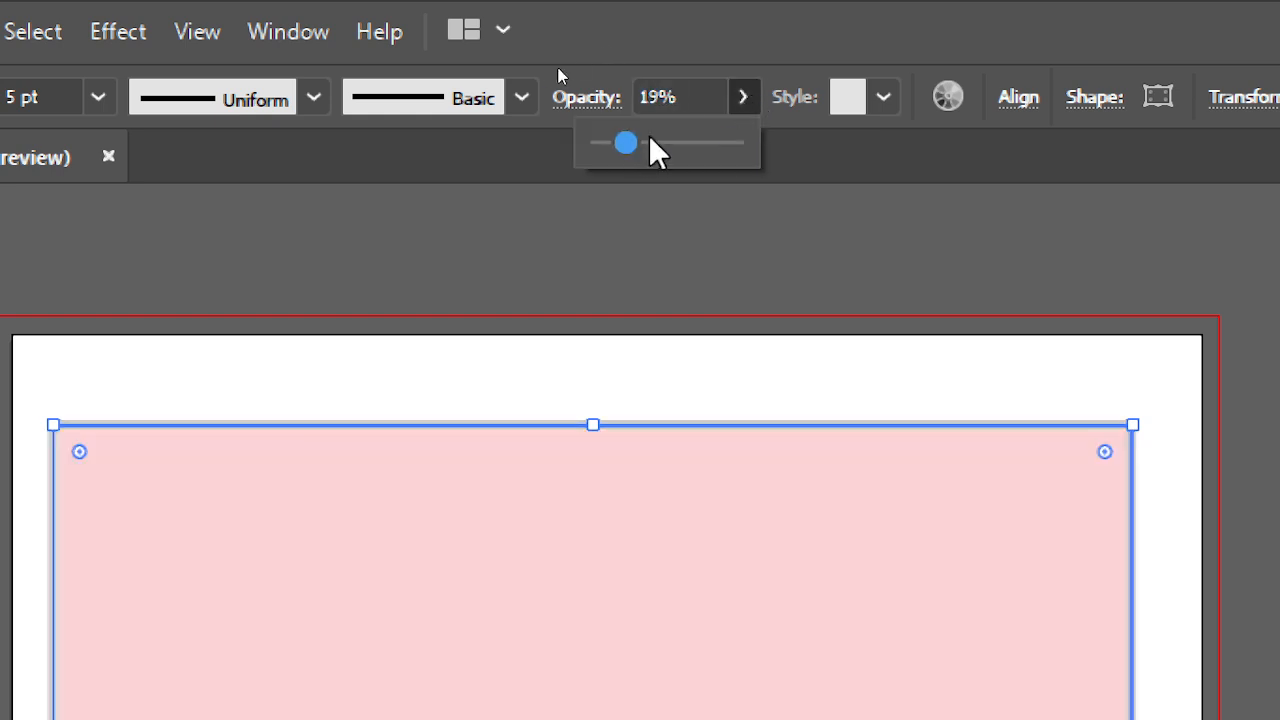
pyautogui.click(656, 141)
pyautogui.moveTo(654, 147); pyautogui.dragTo(626, 150)
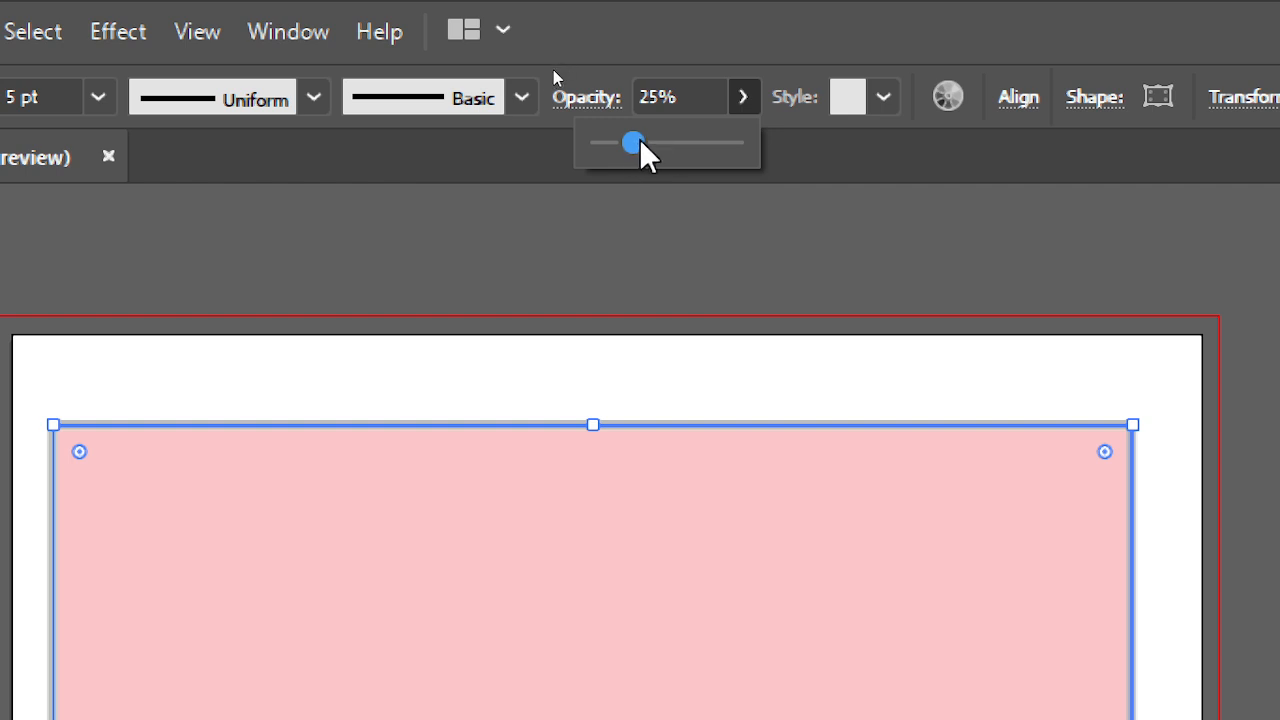
pyautogui.moveTo(639, 140); pyautogui.dragTo(778, 144)
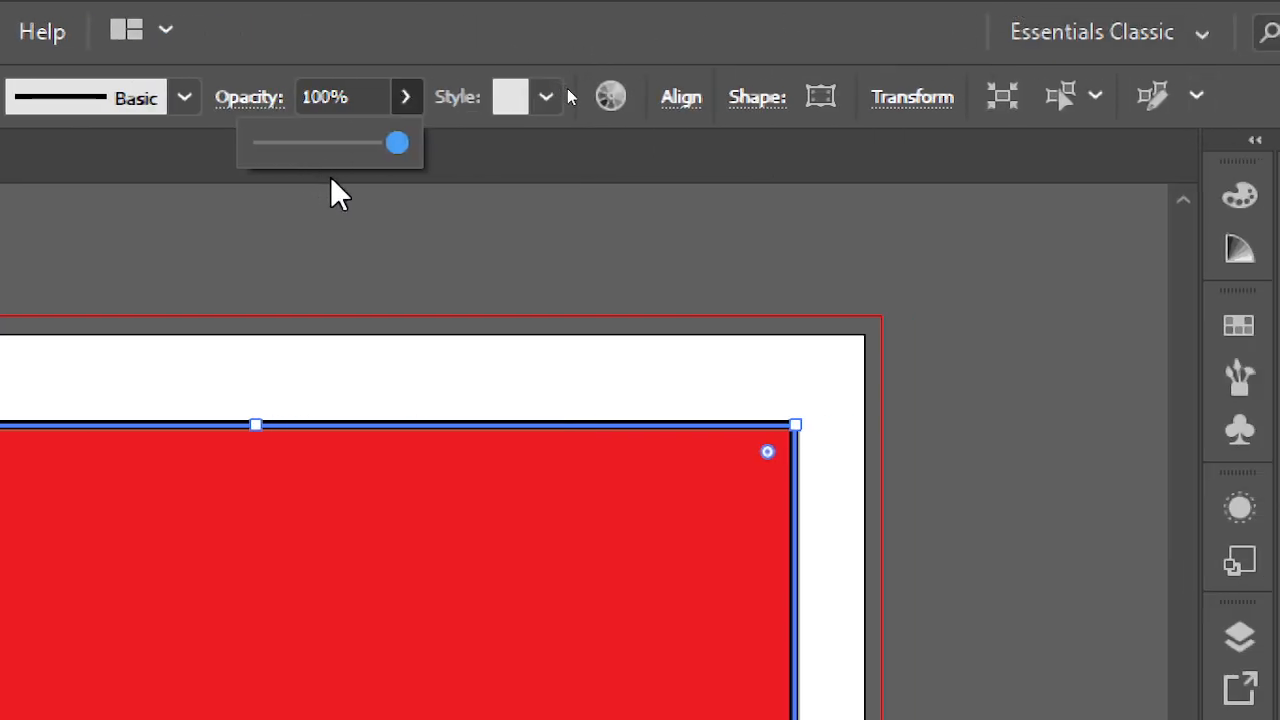
# Try rotating the rectangle freehand to about 8° and about 344°, and undo the rotations.
pyautogui.click(911, 100)
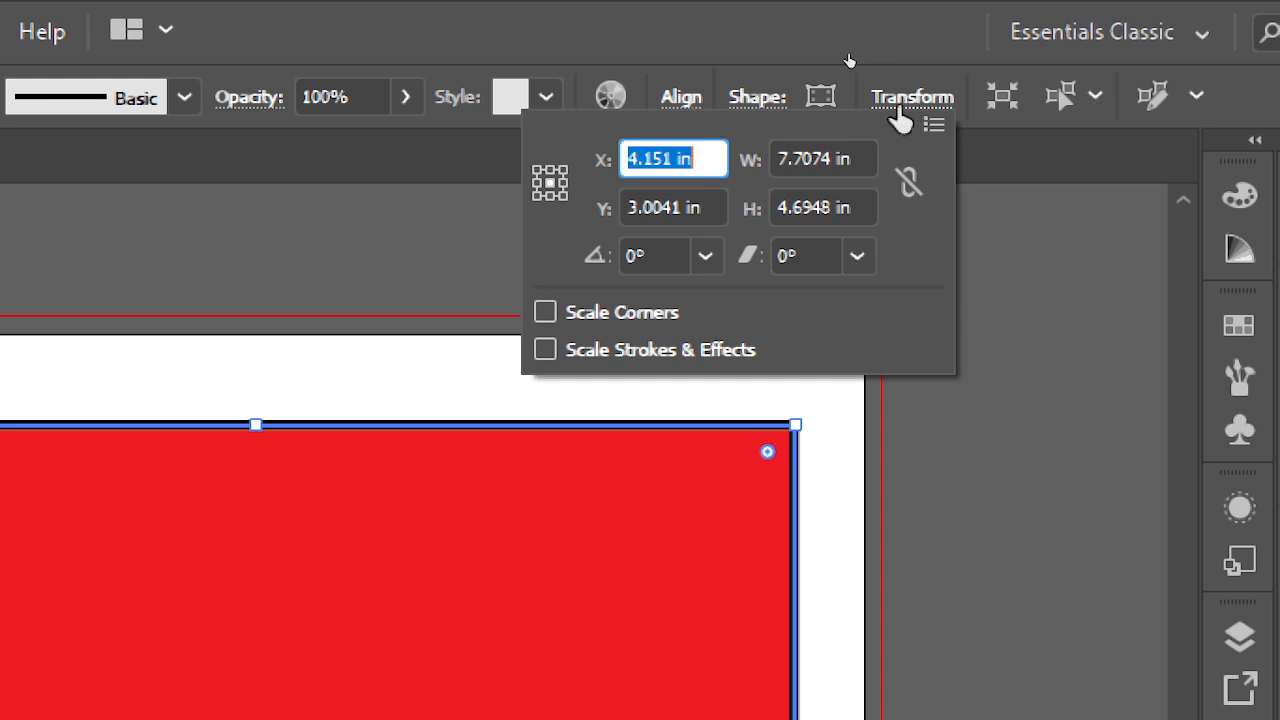
pyautogui.click(627, 3)
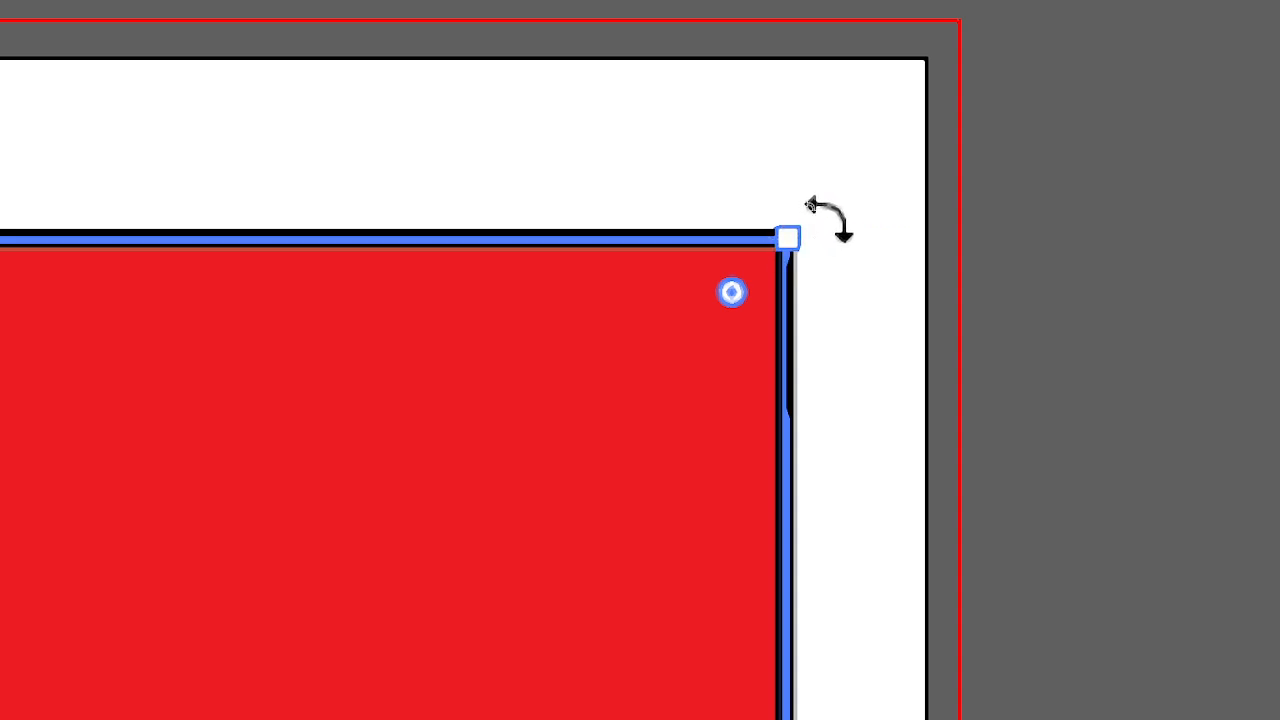
pyautogui.moveTo(815, 213); pyautogui.dragTo(714, 88)
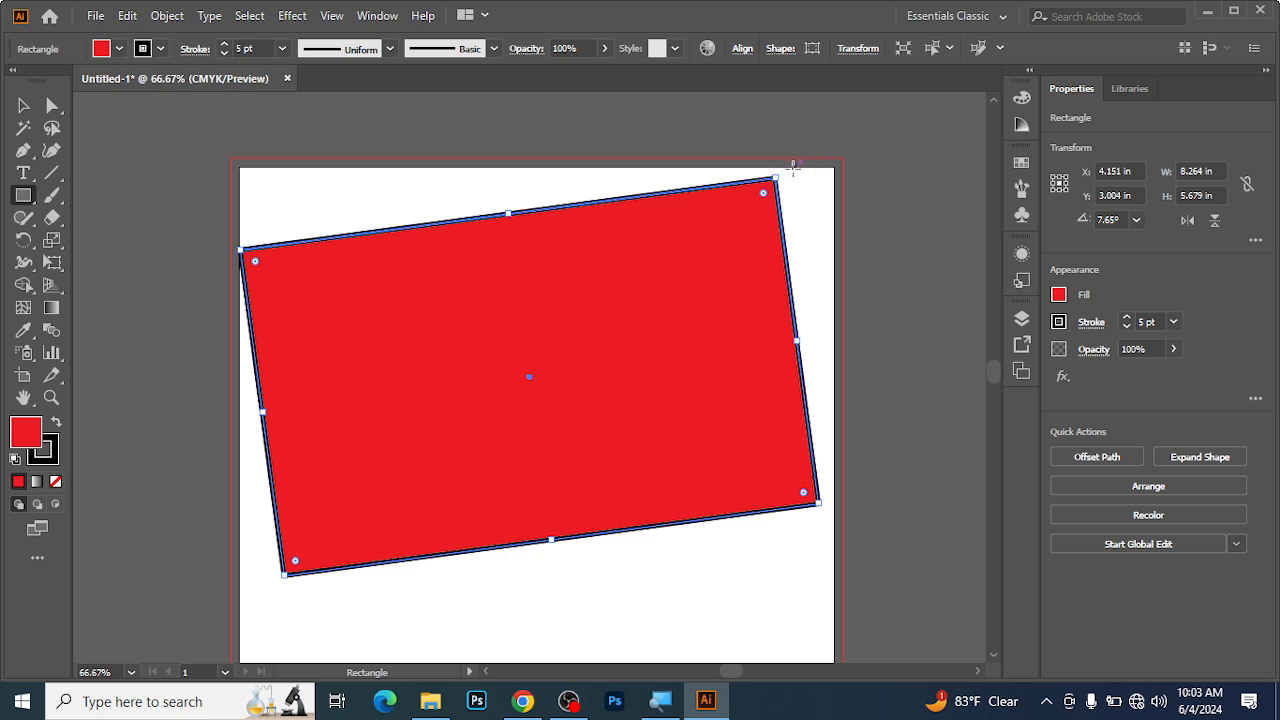
pyautogui.moveTo(775, 172); pyautogui.dragTo(697, 231)
pyautogui.moveTo(778, 163); pyautogui.dragTo(808, 310)
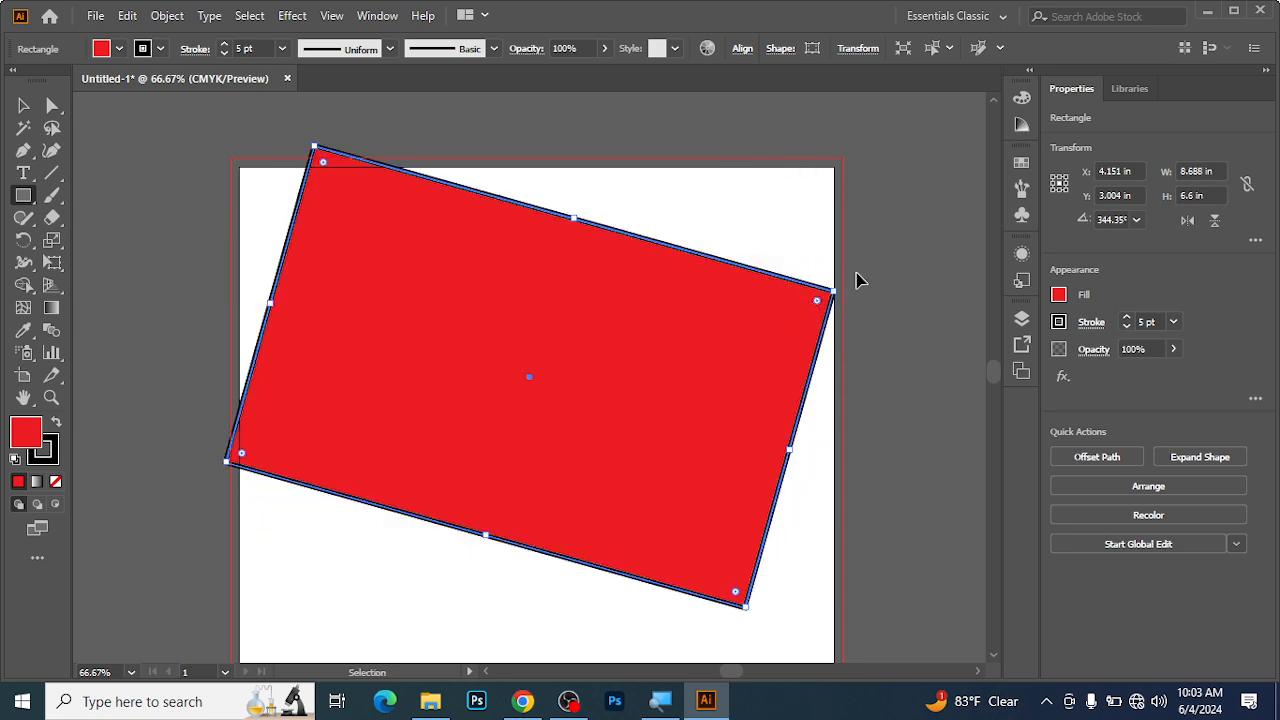
pyautogui.hotkey('ctrl', 'z')
pyautogui.hotkey('ctrl', 'z')
pyautogui.hotkey('ctrl', 'z')
pyautogui.hotkey('ctrl', 'z')
# Round only the upper-right corner of the red rectangle with its live corner widget, using a large radius.
pyautogui.hotkey('ctrl', 'space')
pyautogui.click(703, 263)
pyautogui.click(532, 354)
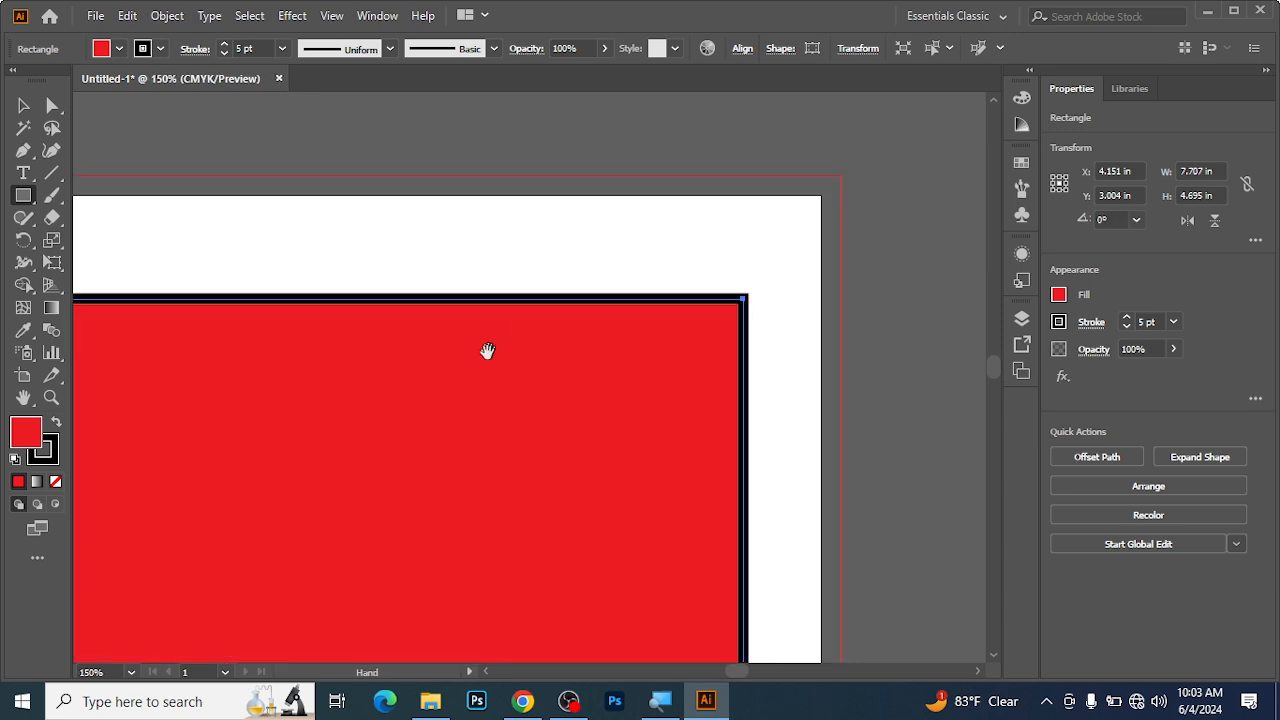
pyautogui.moveTo(494, 343); pyautogui.dragTo(669, 277)
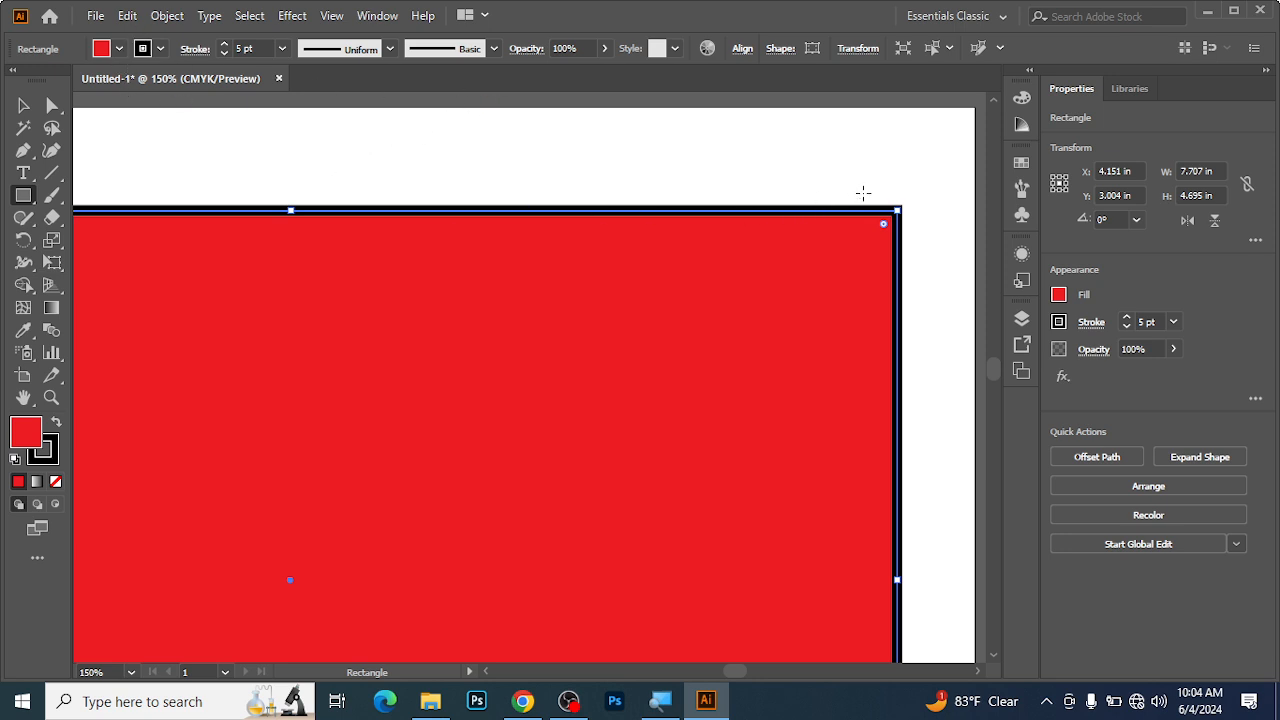
pyautogui.hotkey('ctrl', '1')
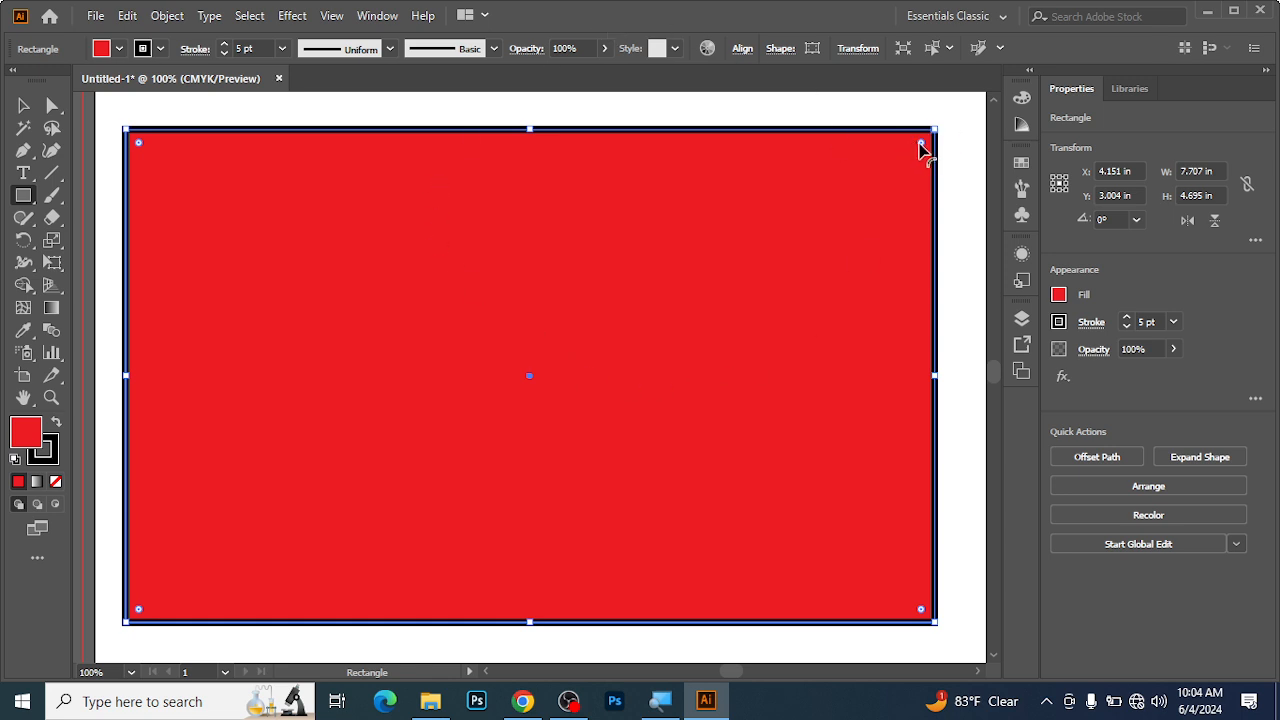
pyautogui.hotkey('ctrl', '=')
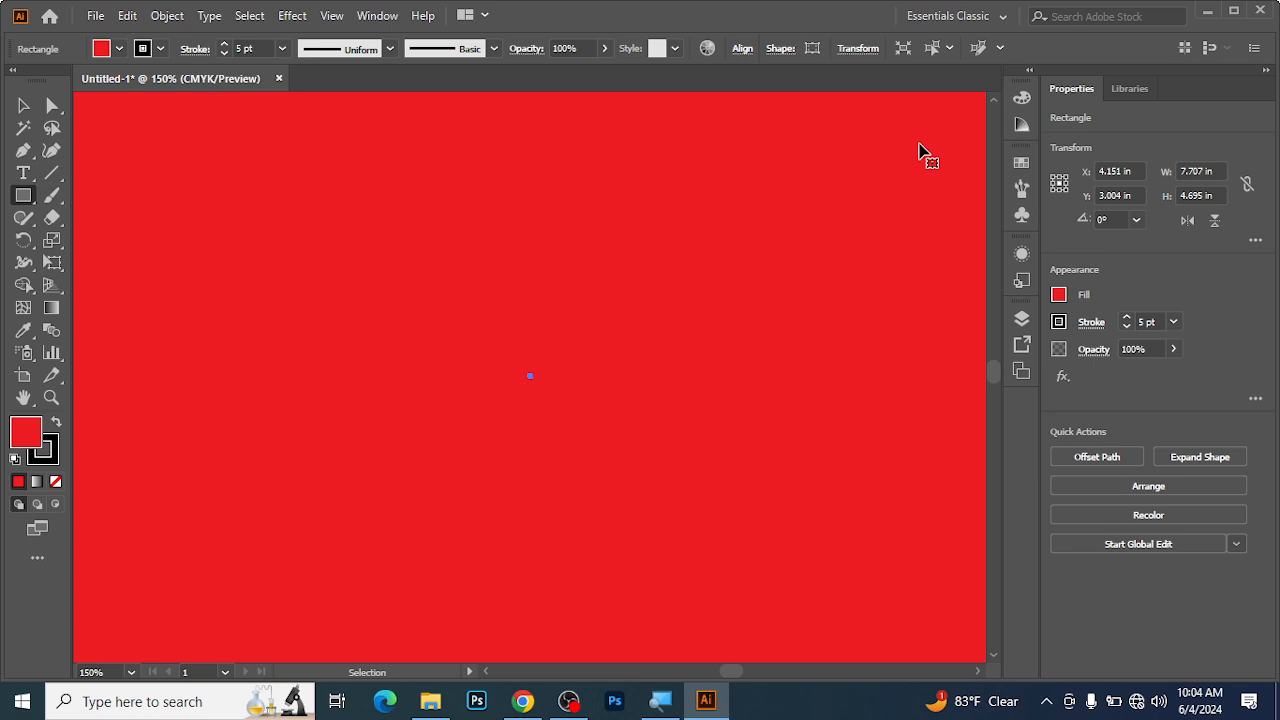
pyautogui.hotkey('ctrl', '-')
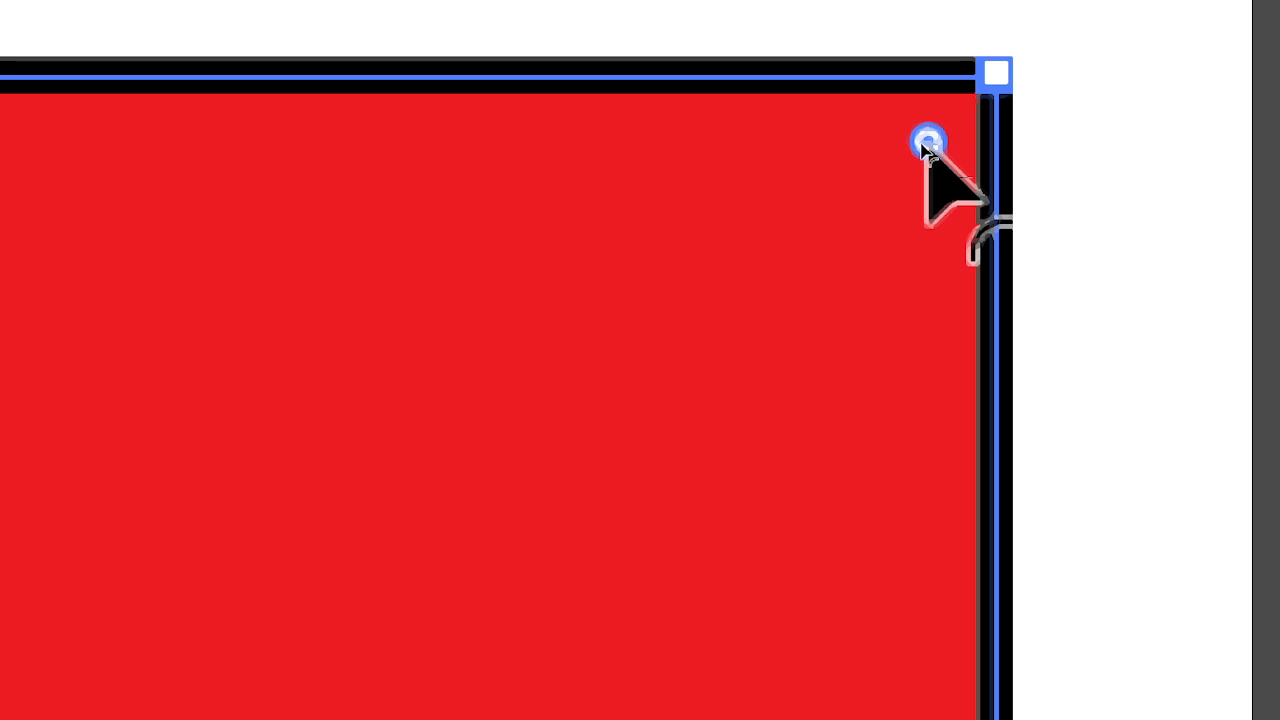
pyautogui.click(922, 143)
pyautogui.moveTo(922, 143); pyautogui.dragTo(246, 620)
pyautogui.scroll(5, 738, 207)
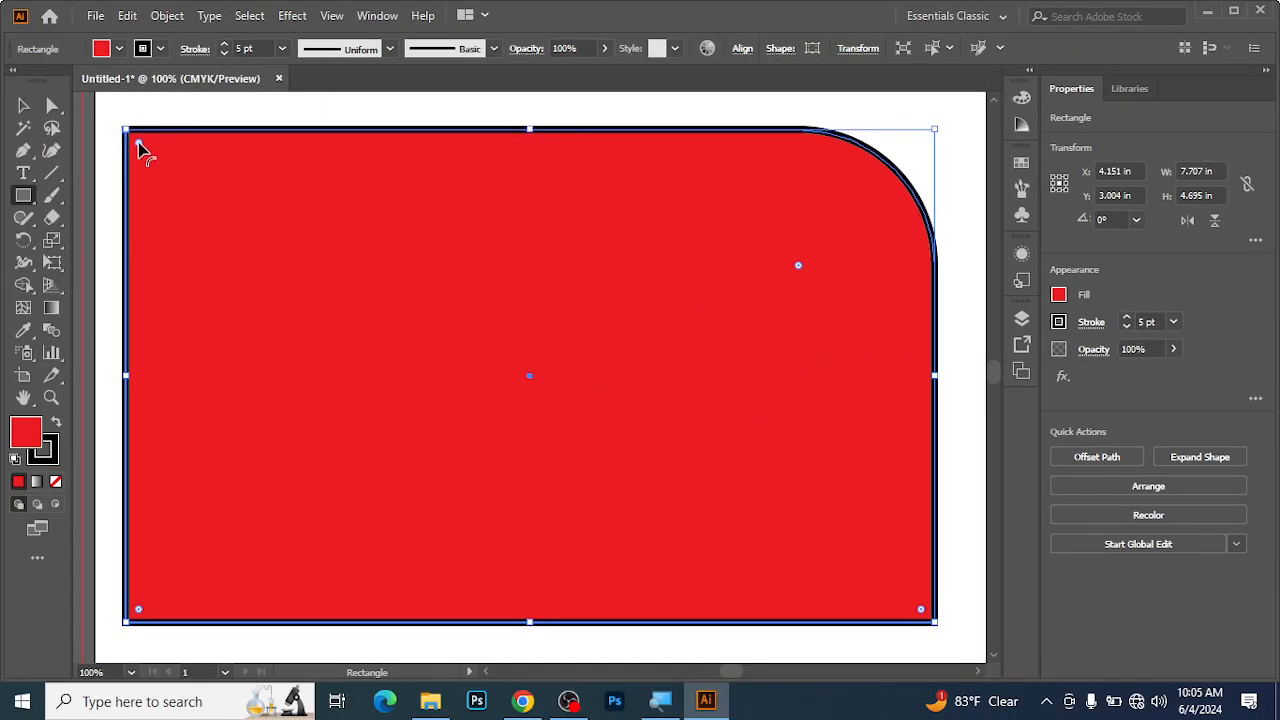
# Try rounding the rectangle's upper-left corner to a very large radius, and undo that rounding.
pyautogui.moveTo(139, 145); pyautogui.dragTo(517, 451)
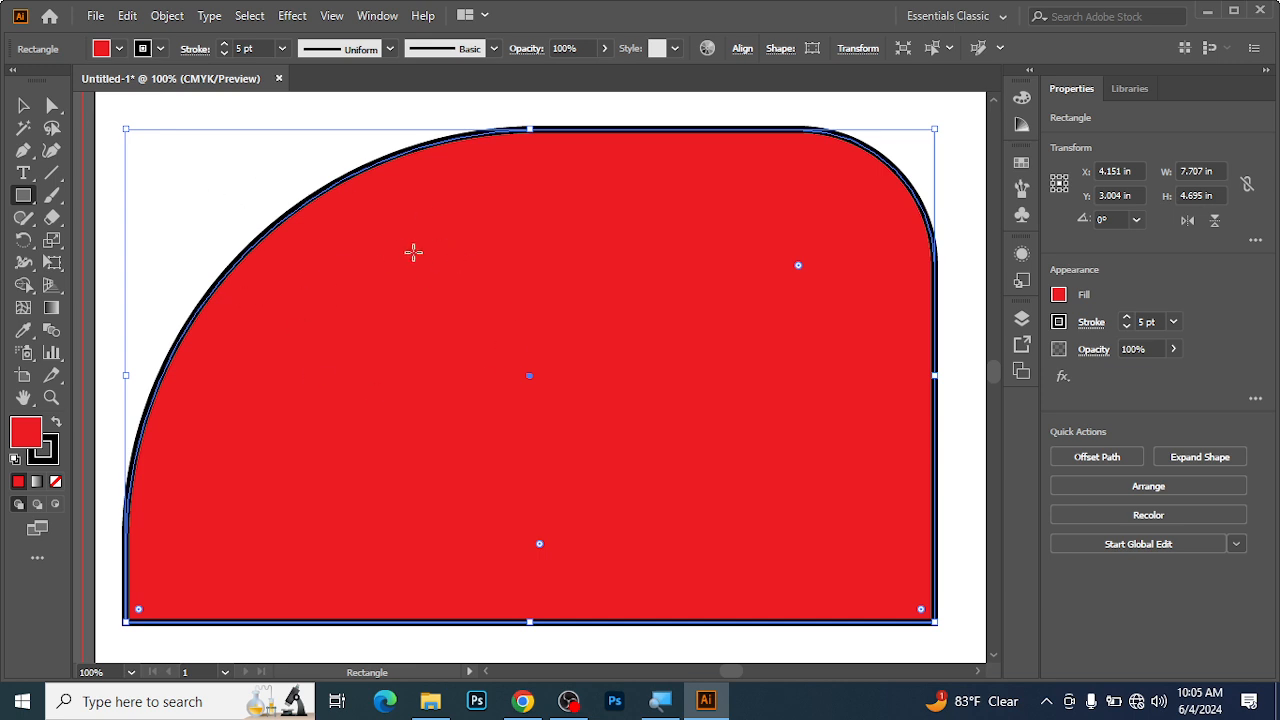
pyautogui.press('ctrl')
pyautogui.hotkey('ctrl', 'z')
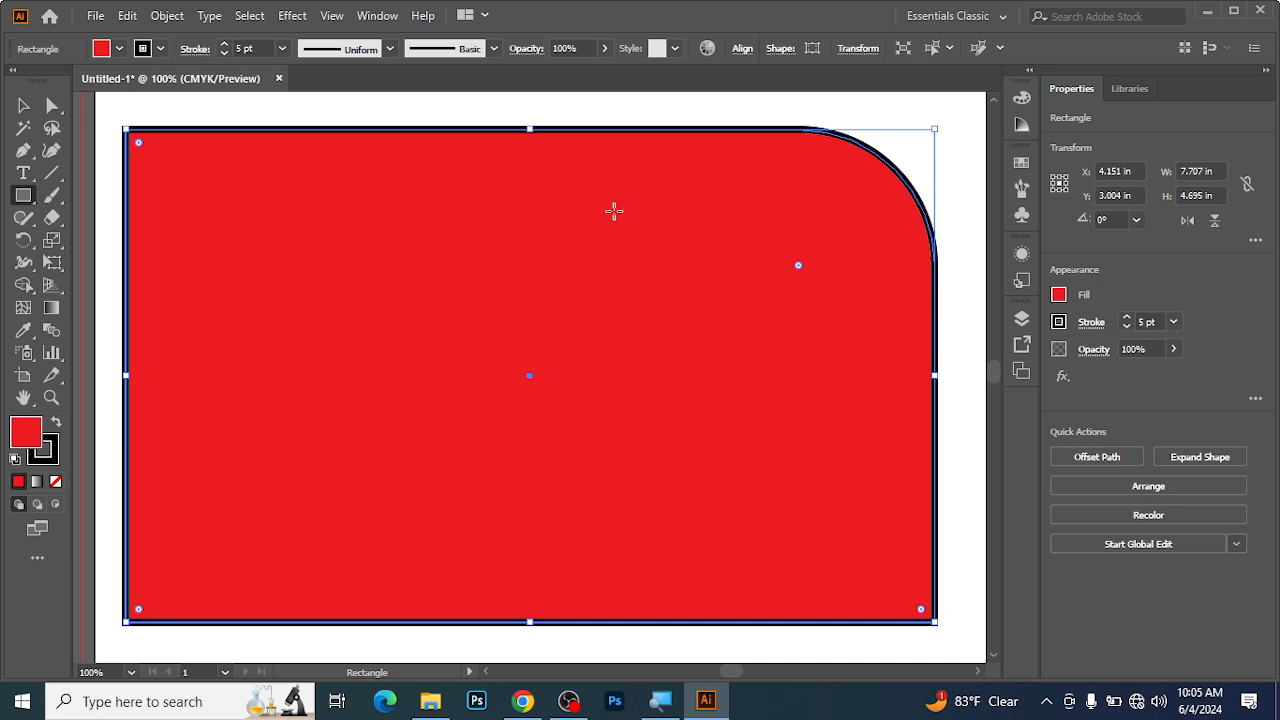
pyautogui.hotkey('ctrl', 'z')
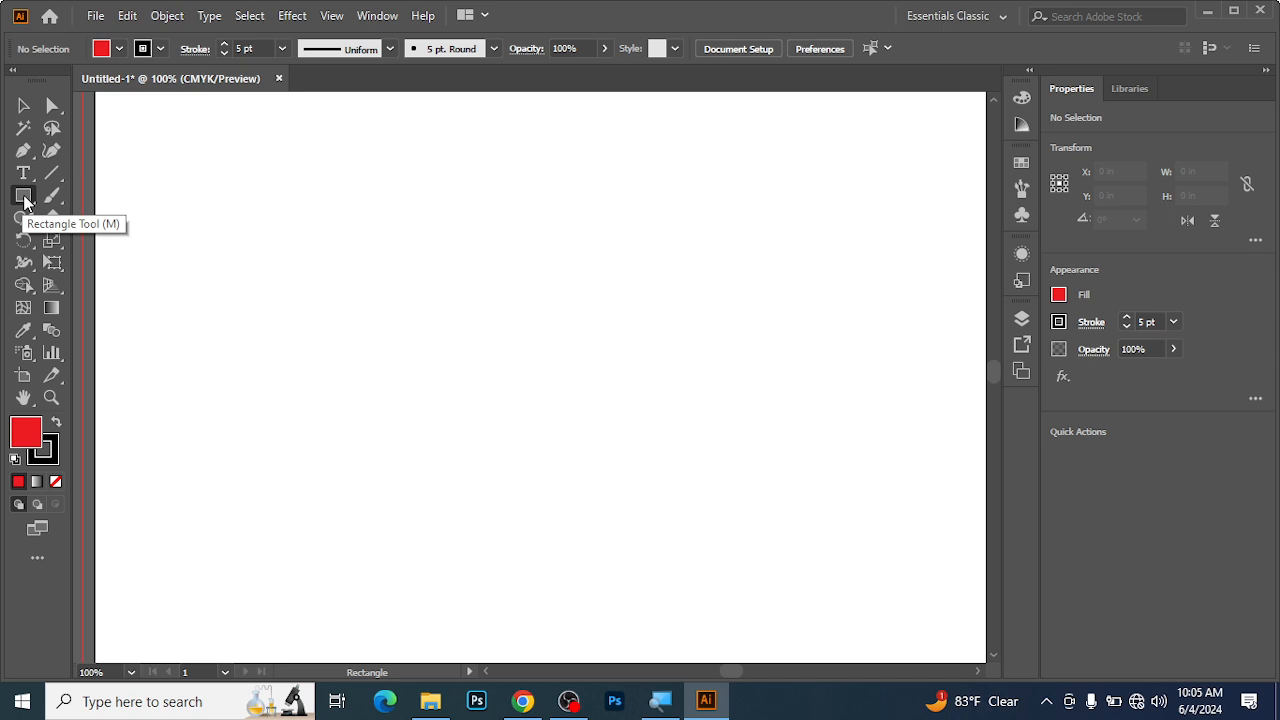
pyautogui.moveTo(24, 198); pyautogui.dragTo(130, 195)
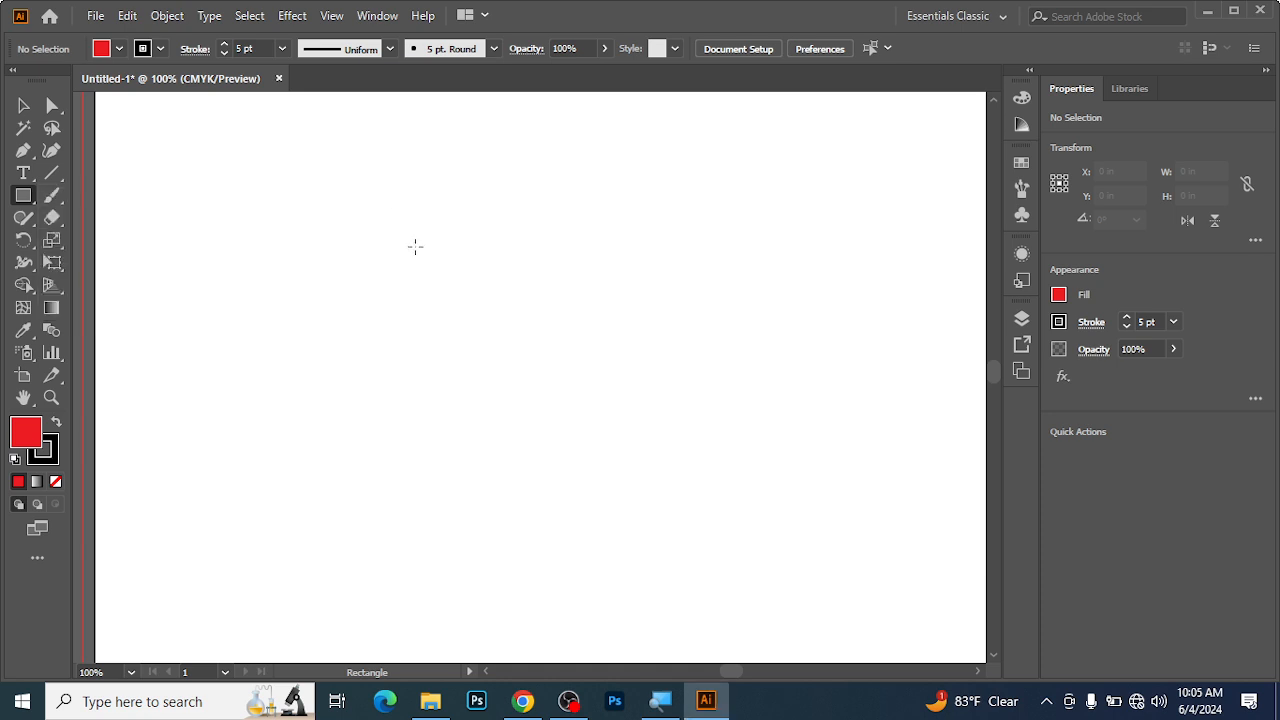
pyautogui.click(491, 214)
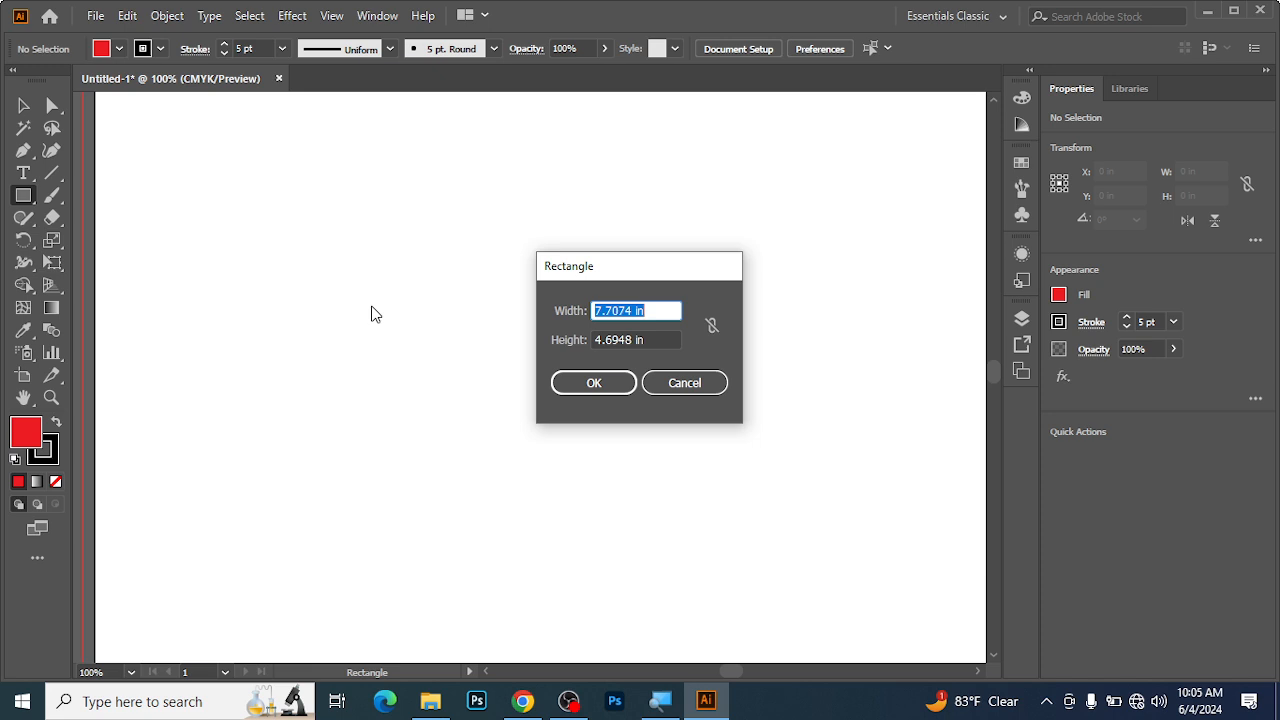
pyautogui.click(668, 388)
pyautogui.hotkey('ctrl', 'z')
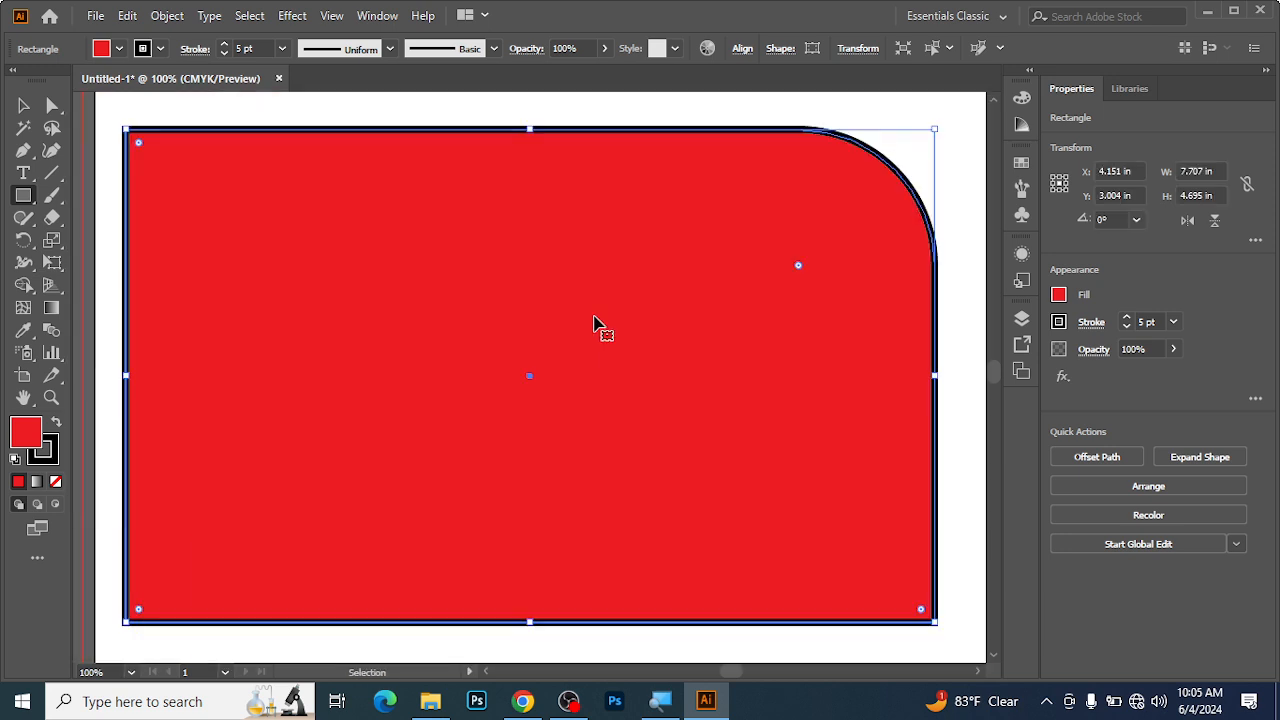
# Move the red rectangle slightly up and to the right on the artboard, and delete it.
pyautogui.hotkey('ctrl', '-')
pyautogui.hotkey('ctrl', '-')
pyautogui.hotkey('ctrl', '-')
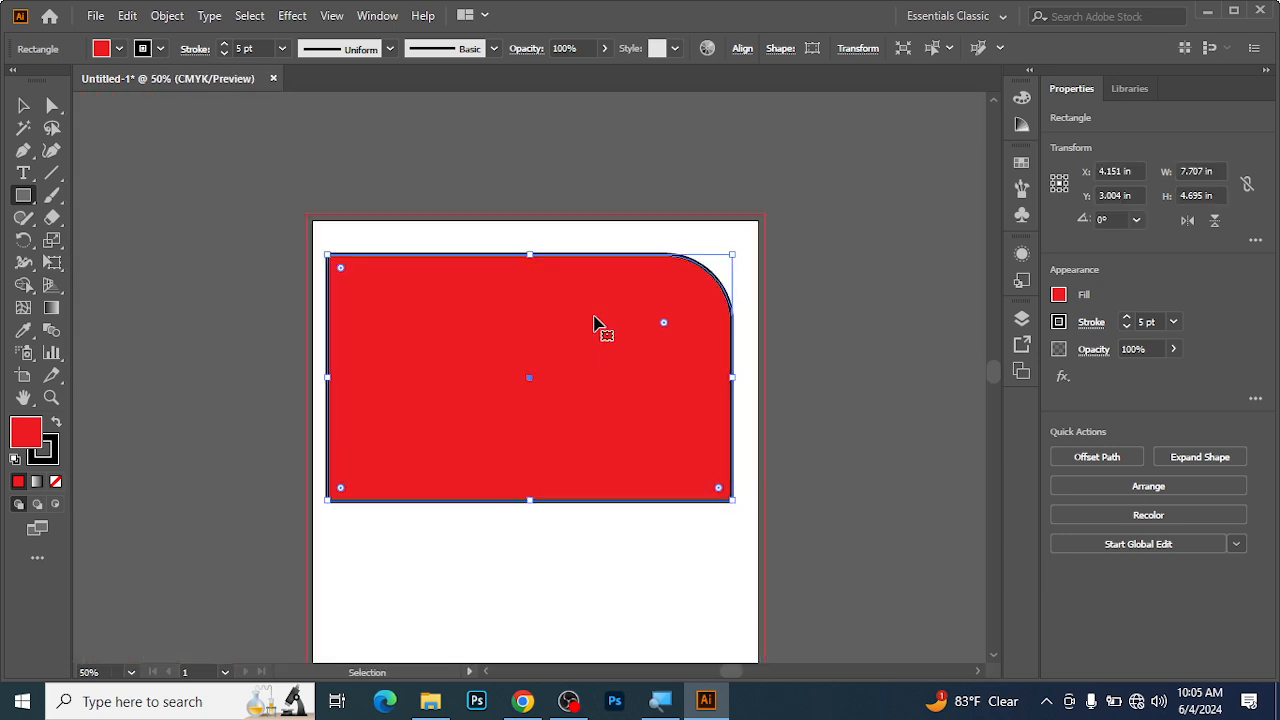
pyautogui.click(22, 106)
pyautogui.moveTo(509, 297)
pyautogui.mouseDown()
pyautogui.moveTo(517, 391)
pyautogui.moveTo(523, 289)
pyautogui.mouseUp()
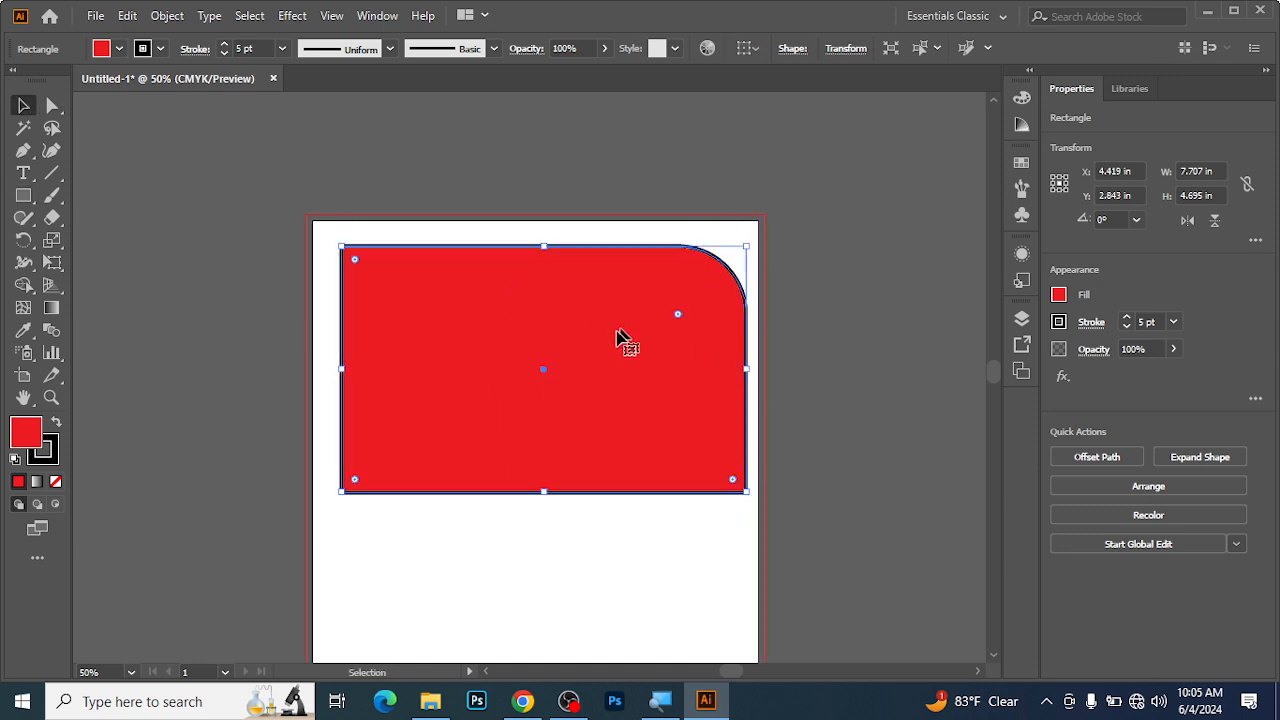
pyautogui.moveTo(571, 349)
pyautogui.mouseDown()
pyautogui.moveTo(549, 354)
pyautogui.moveTo(569, 347)
pyautogui.mouseUp()
pyautogui.press('Delete')
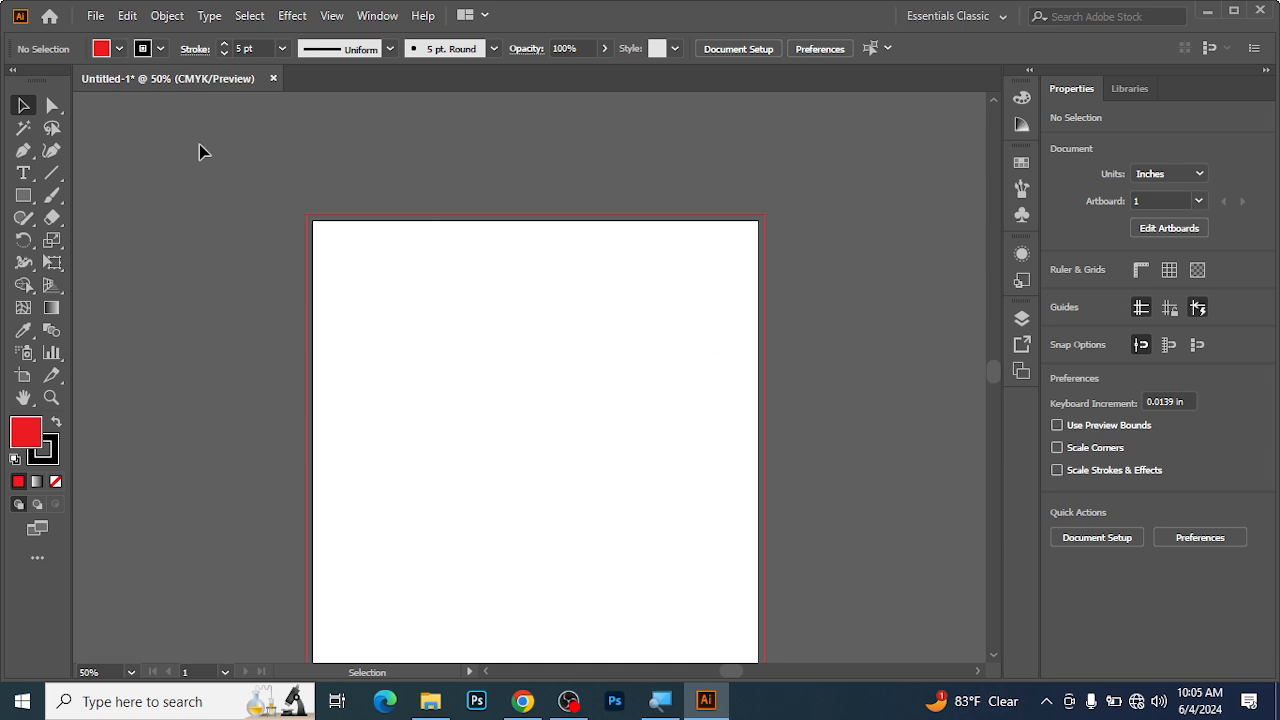
pyautogui.hotkey('ctrl', 'z')
pyautogui.hotkey('ctrl', 'shift', 'z')
# Create a rectangle with an exact size of 12 in by 12 in from the artboard, and delete it.
pyautogui.click(22, 203)
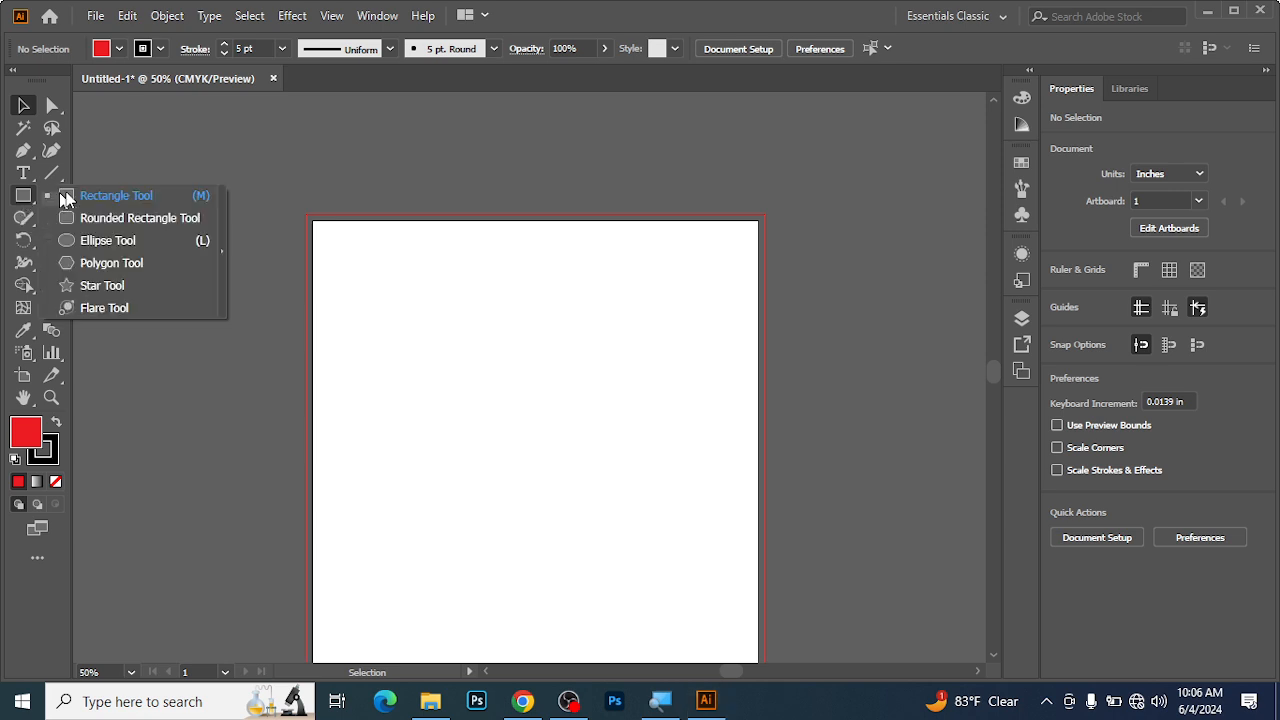
pyautogui.click(94, 196)
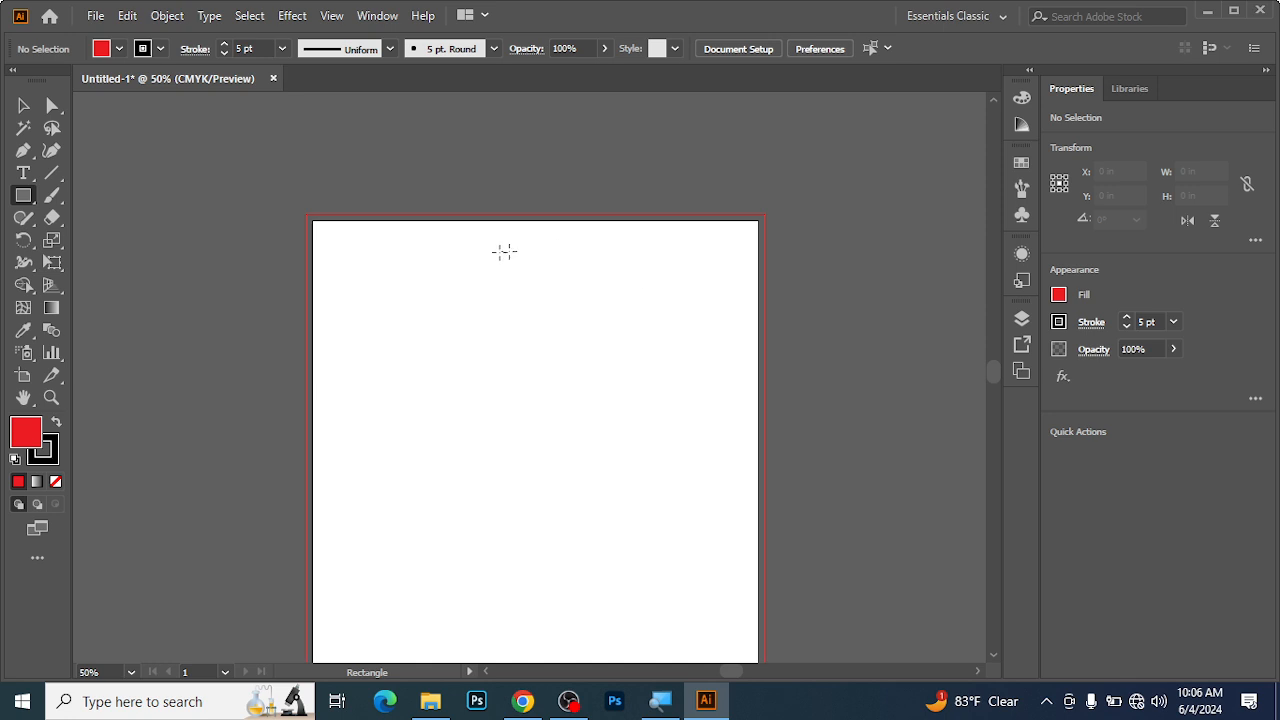
pyautogui.click(492, 289)
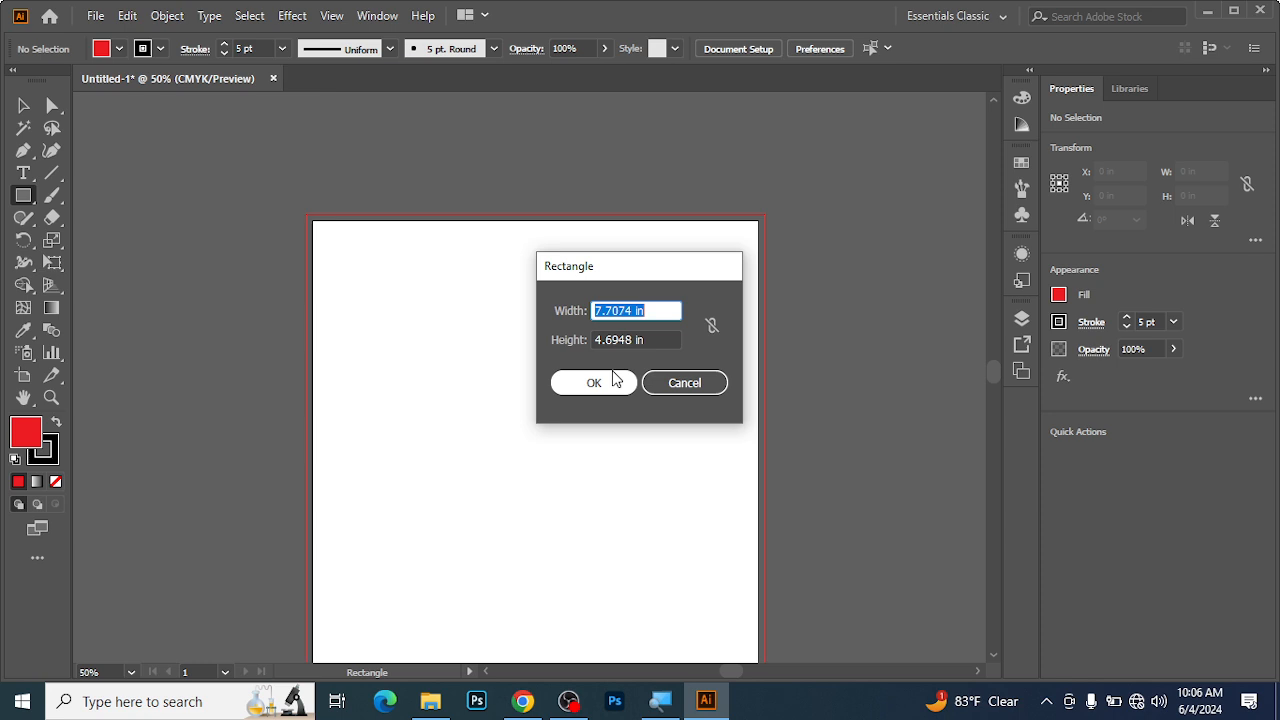
pyautogui.write('12')
pyautogui.press('Tab')
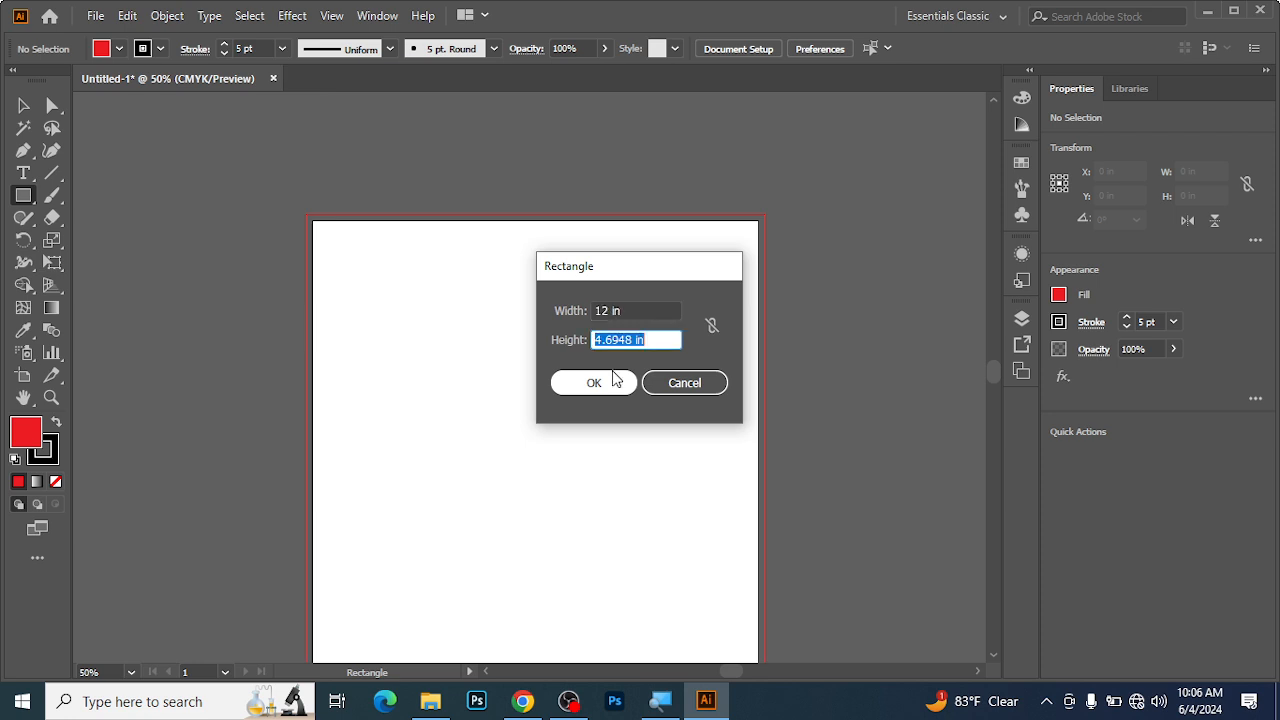
pyautogui.write('12')
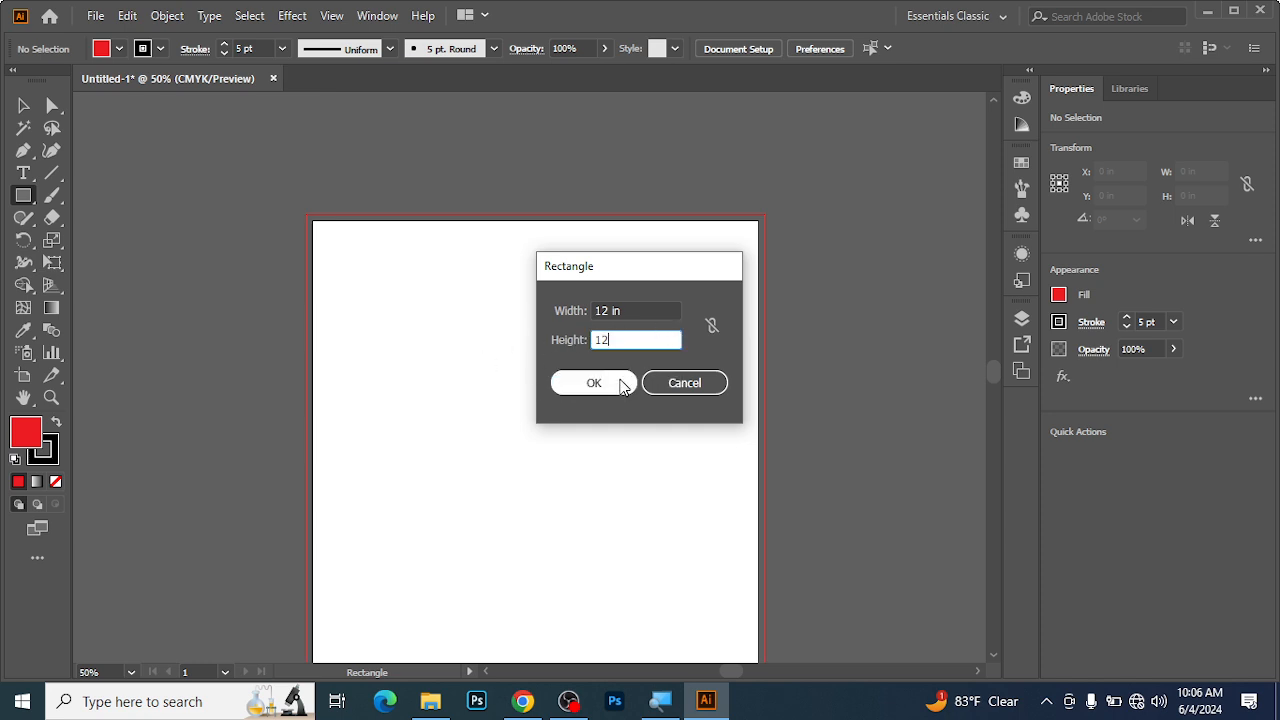
pyautogui.click(581, 386)
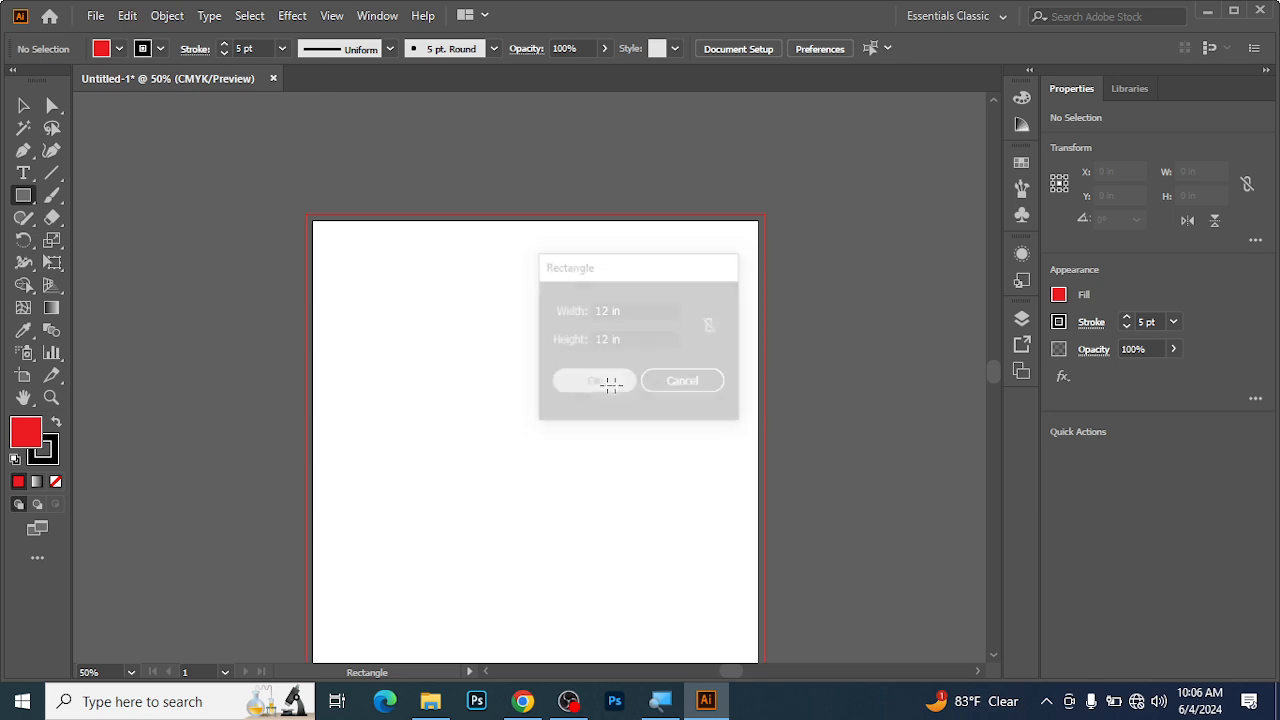
pyautogui.hotkey('ctrl', '-')
pyautogui.hotkey('ctrl', '-')
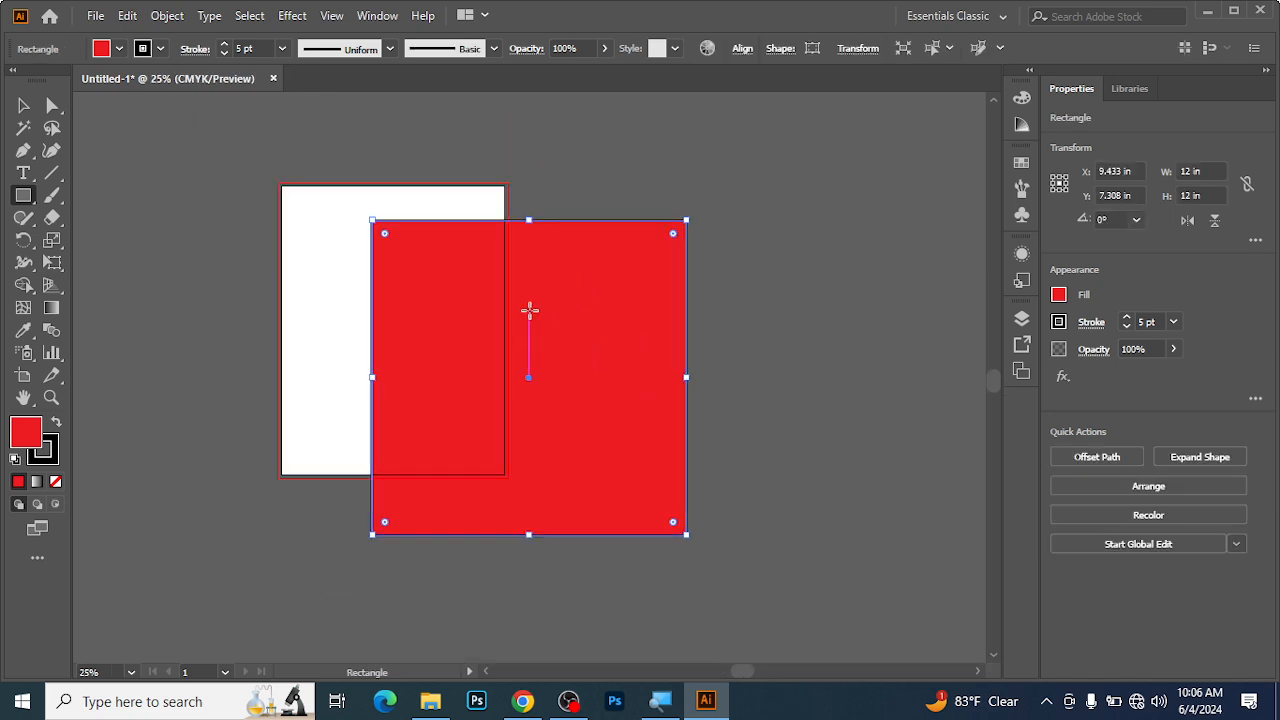
pyautogui.press('Delete')
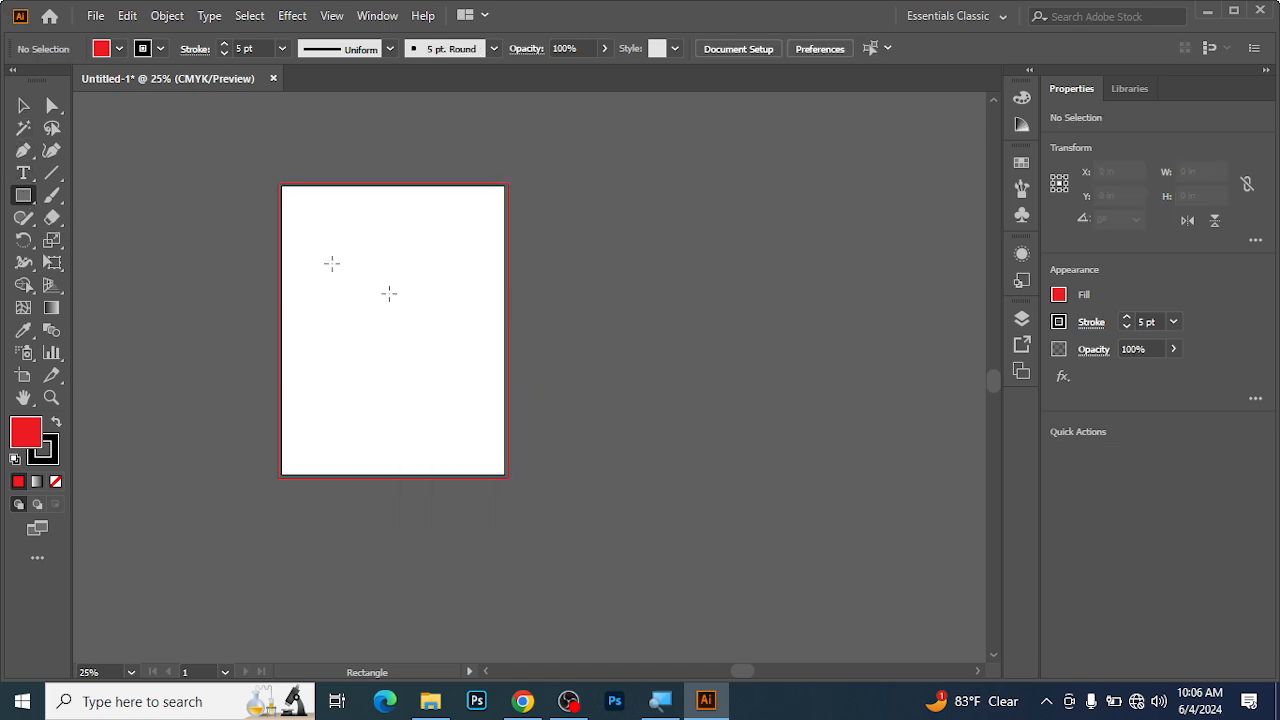
# Create a rectangle with an exact width of 12 in and height of 24 in from a point on the artboard.
pyautogui.click(370, 261)
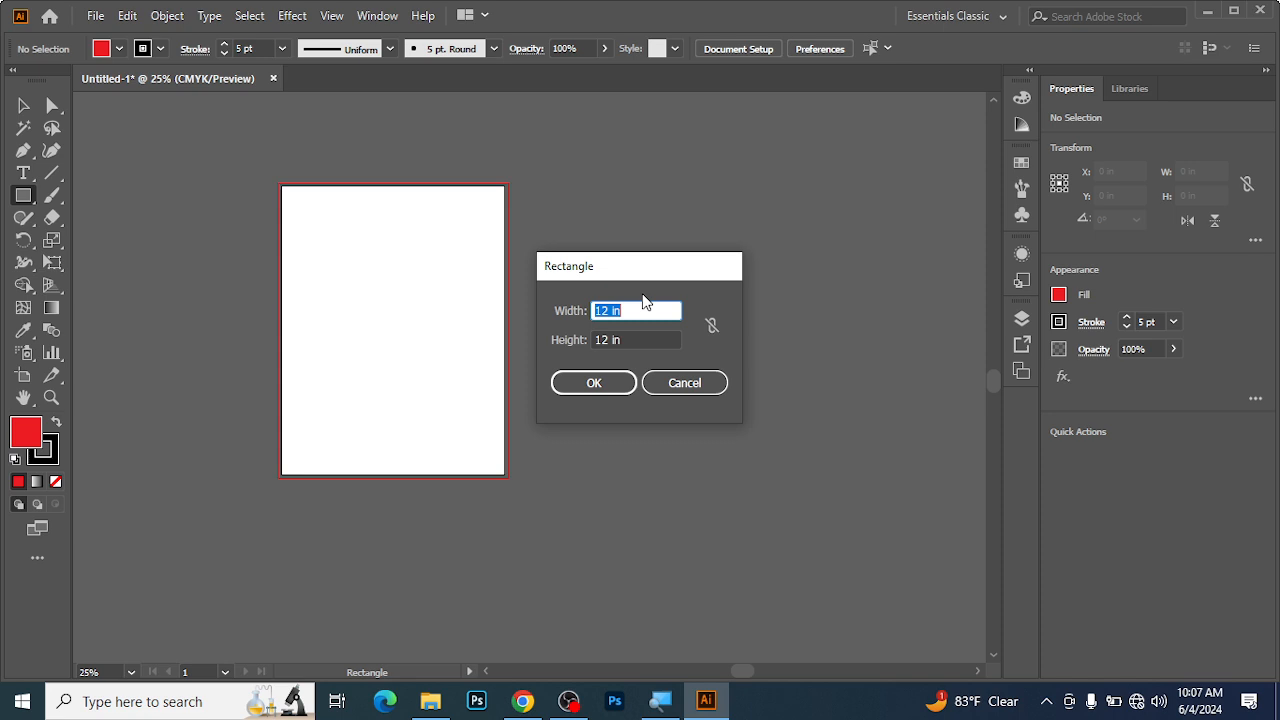
pyautogui.write('12')
pyautogui.press('Tab')
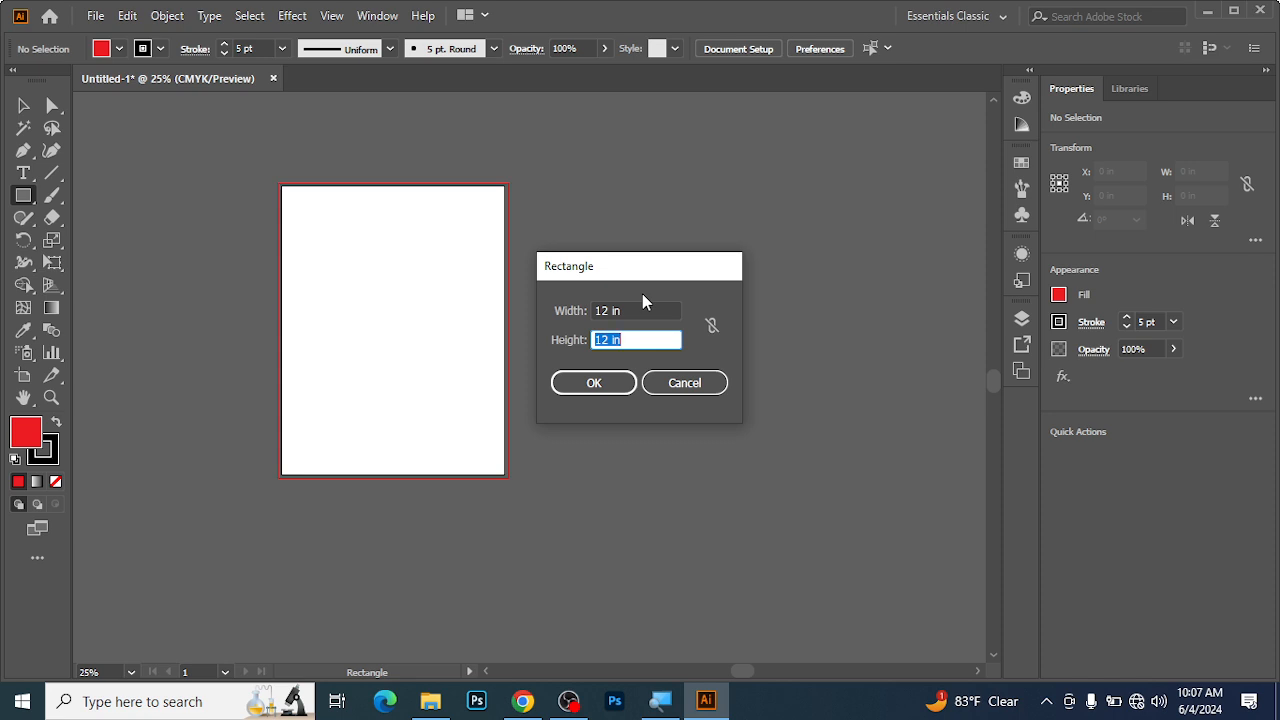
pyautogui.write('24')
pyautogui.click(594, 383)
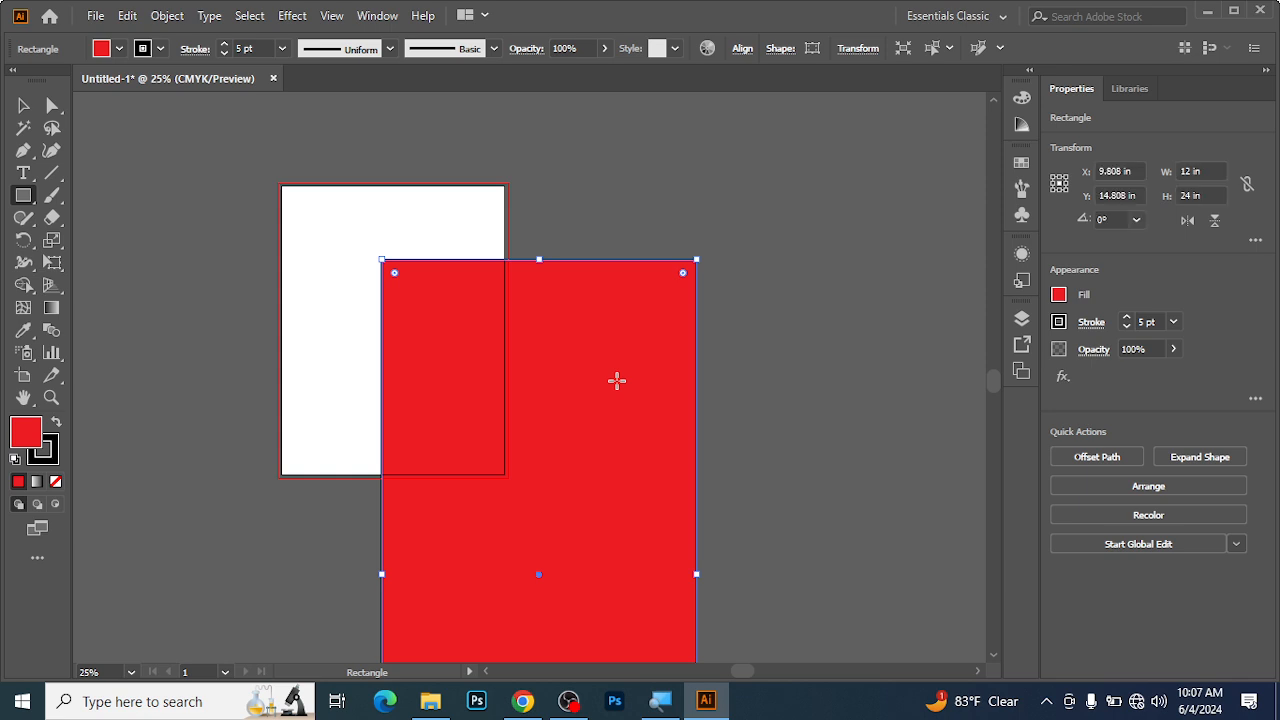
pyautogui.hotkey('ctrl', '-')
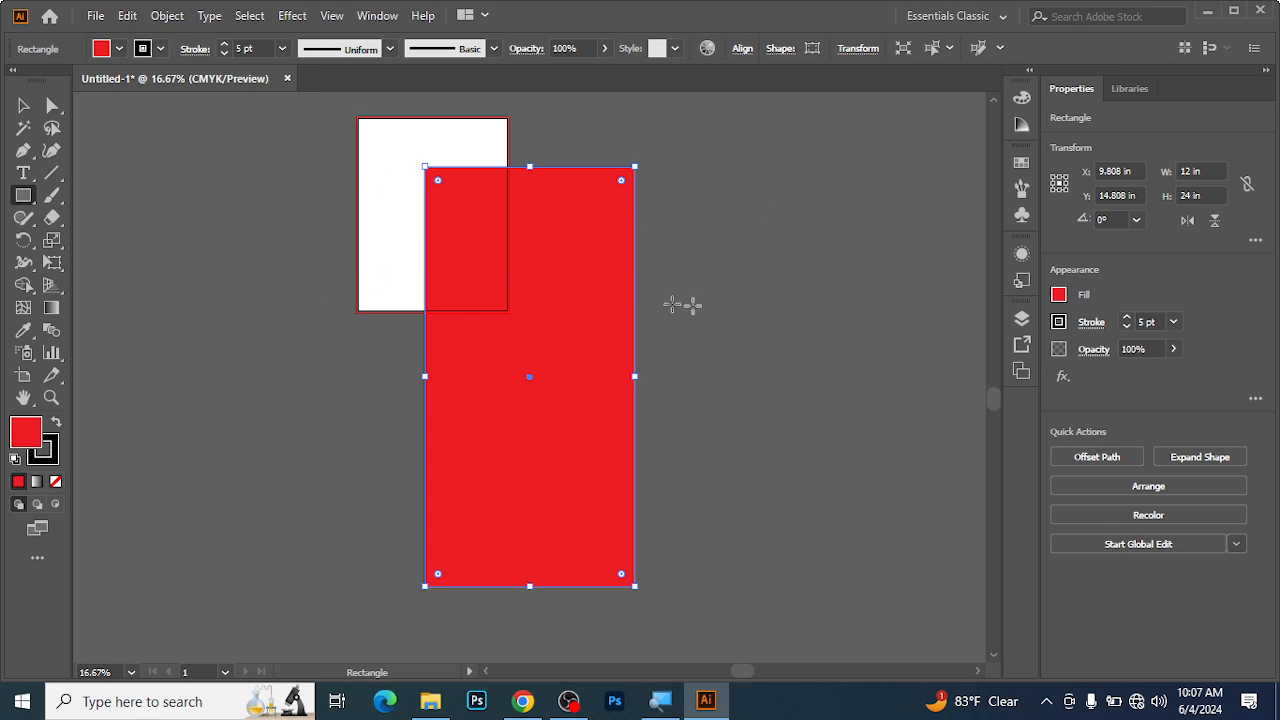
# Move the 12 by 24 in rectangle to the right of the artboard, level with its top edge, and delete it.
pyautogui.click(23, 105)
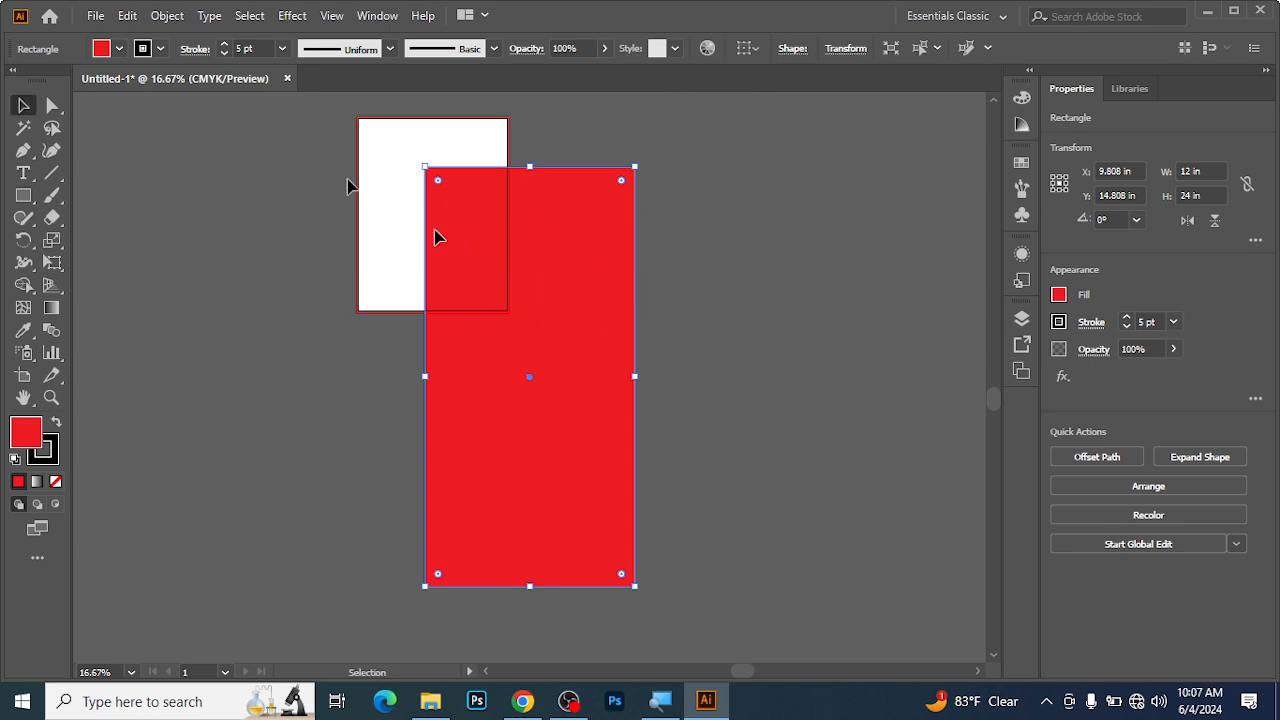
pyautogui.moveTo(513, 341); pyautogui.dragTo(622, 305)
pyautogui.moveTo(578, 254); pyautogui.dragTo(597, 229)
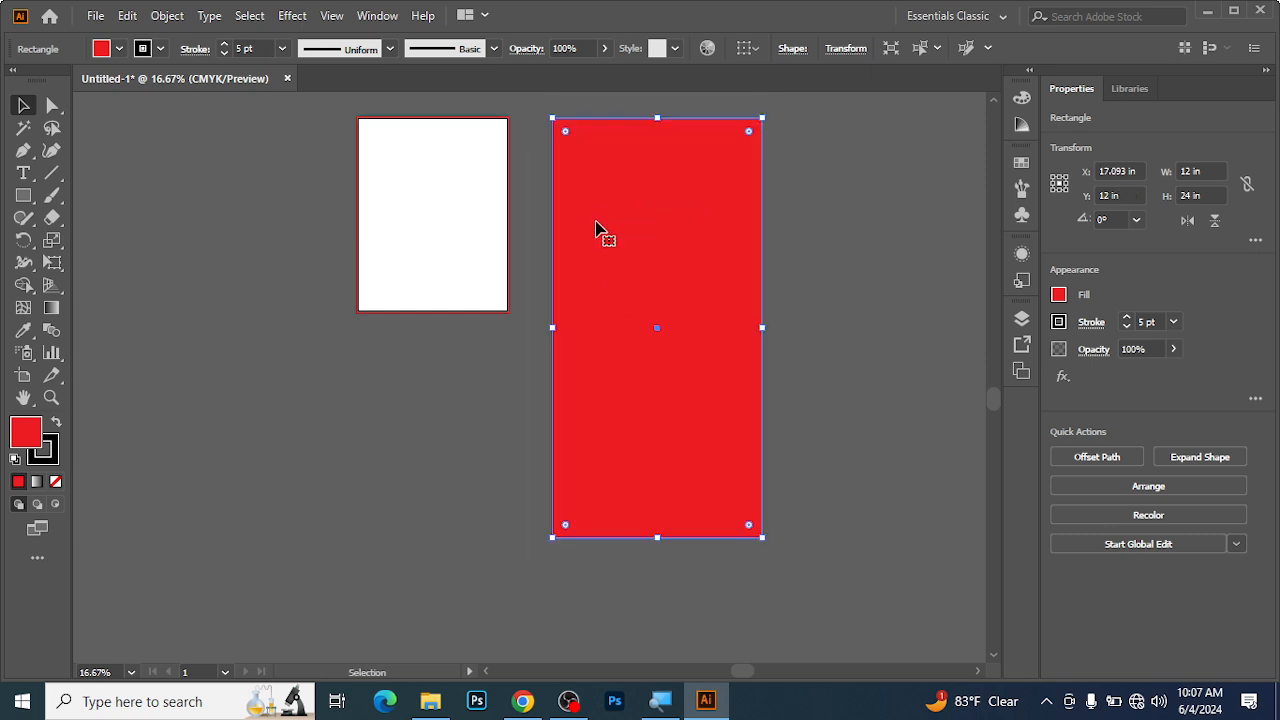
pyautogui.hotkey('ctrl', '-')
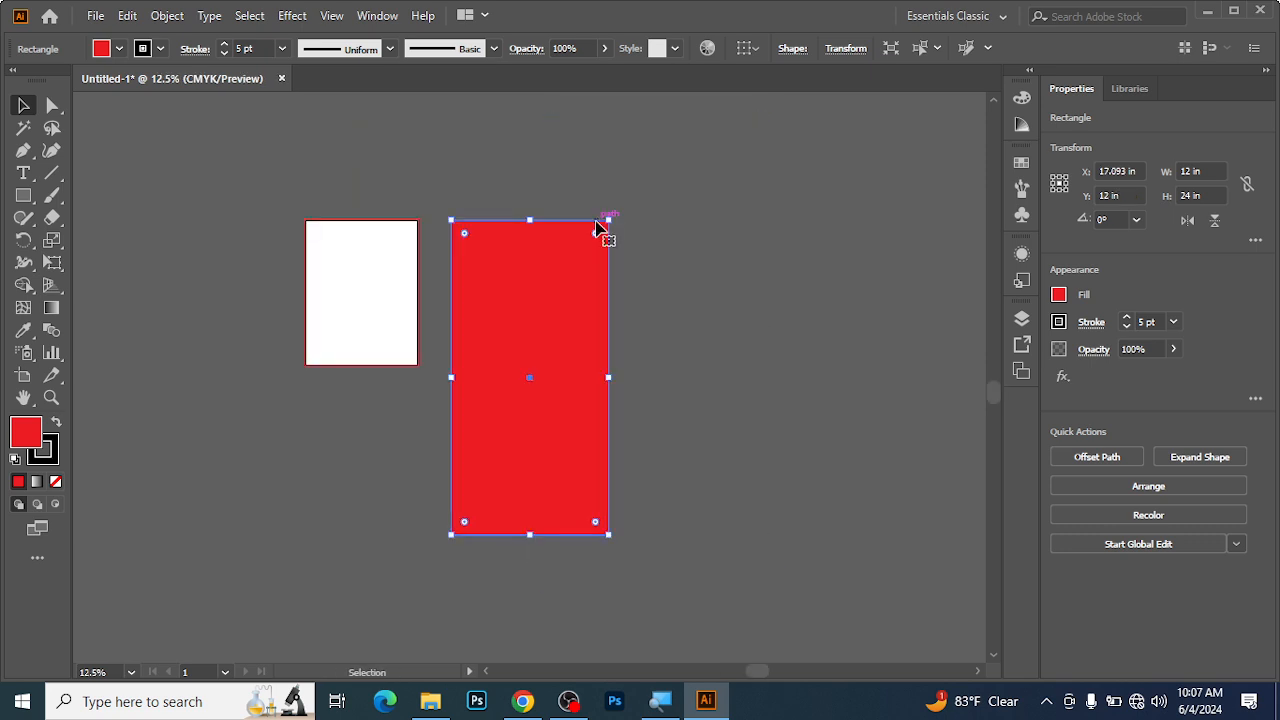
pyautogui.press('Delete')
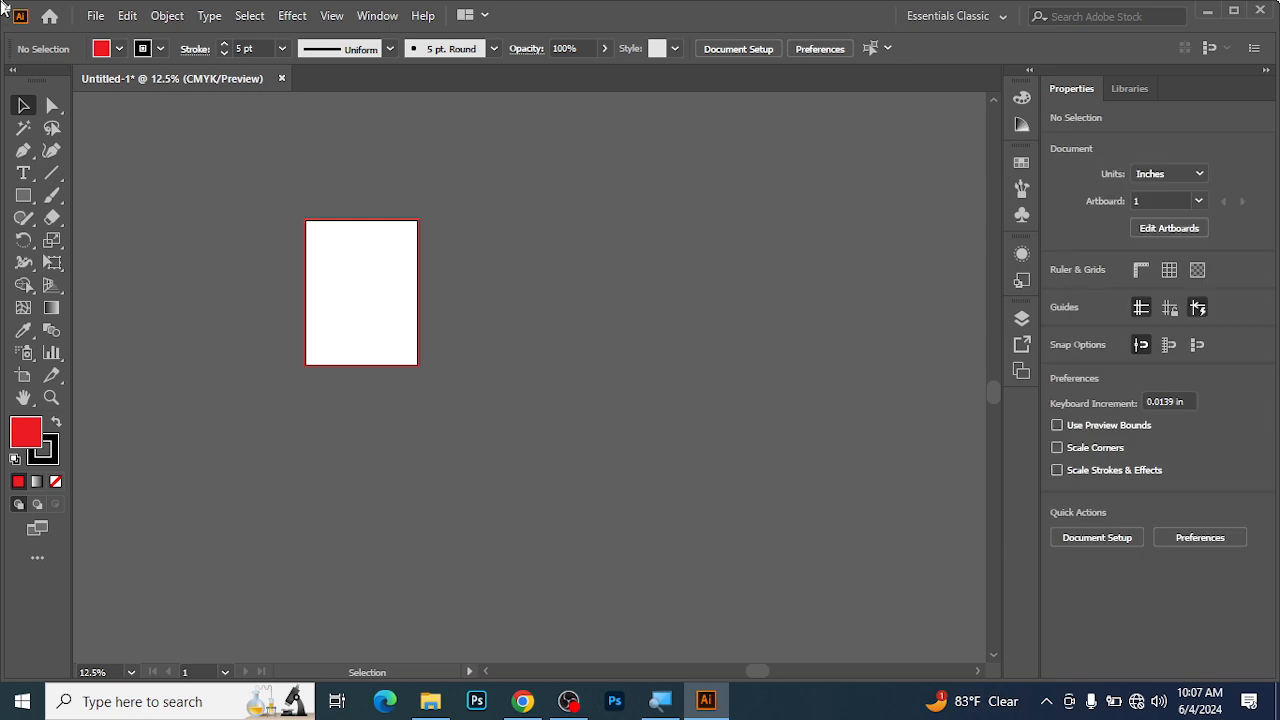
pyautogui.keyDown('ctrl'); pyautogui.click(318, 284); pyautogui.keyUp('ctrl')
pyautogui.keyDown('ctrl'); pyautogui.click(320, 284); pyautogui.keyUp('ctrl')
pyautogui.keyDown('ctrl'); pyautogui.click(755, 430); pyautogui.keyUp('ctrl')
pyautogui.moveTo(770, 491); pyautogui.dragTo(423, 326)
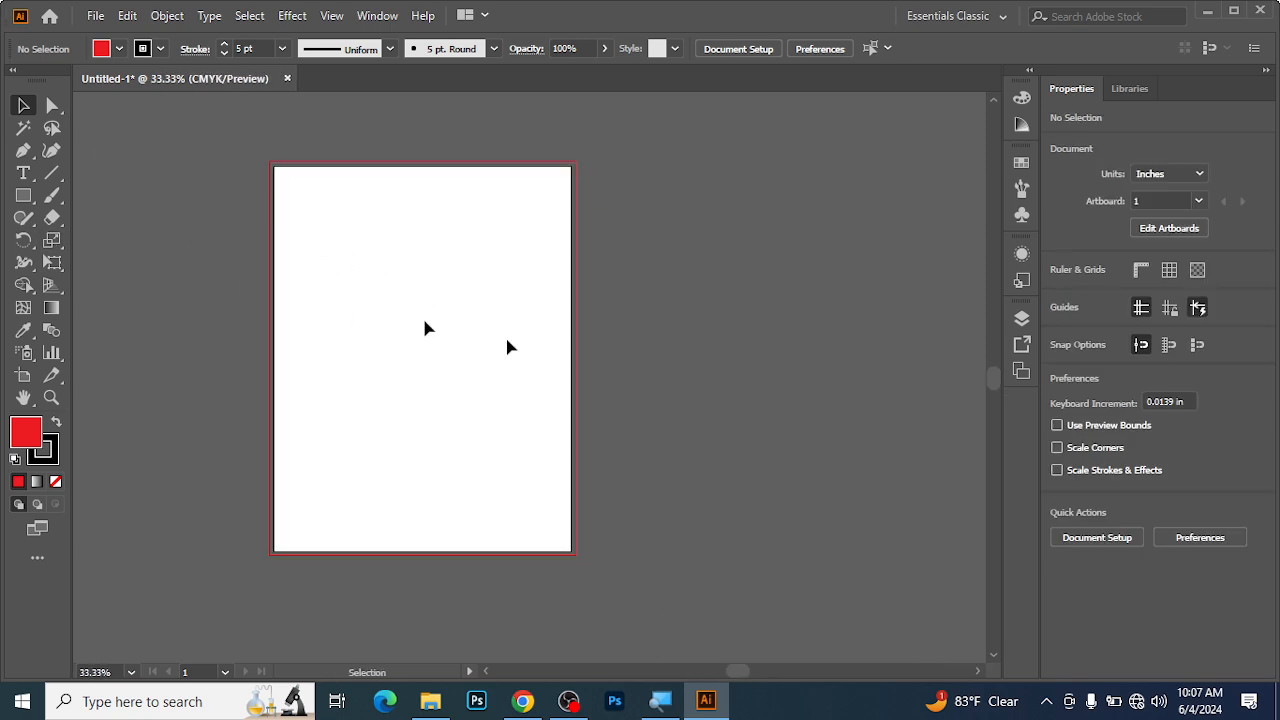
pyautogui.click(23, 195)
pyautogui.click(380, 277)
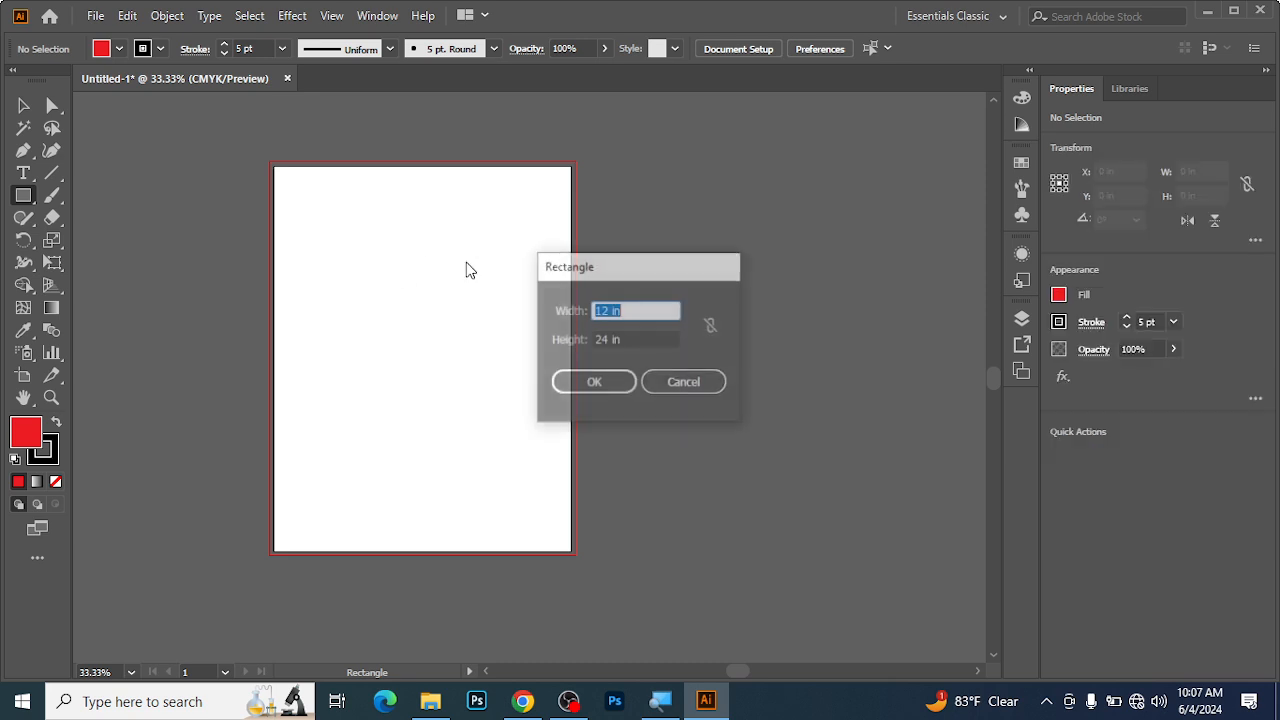
pyautogui.click(679, 341)
pyautogui.click(687, 380)
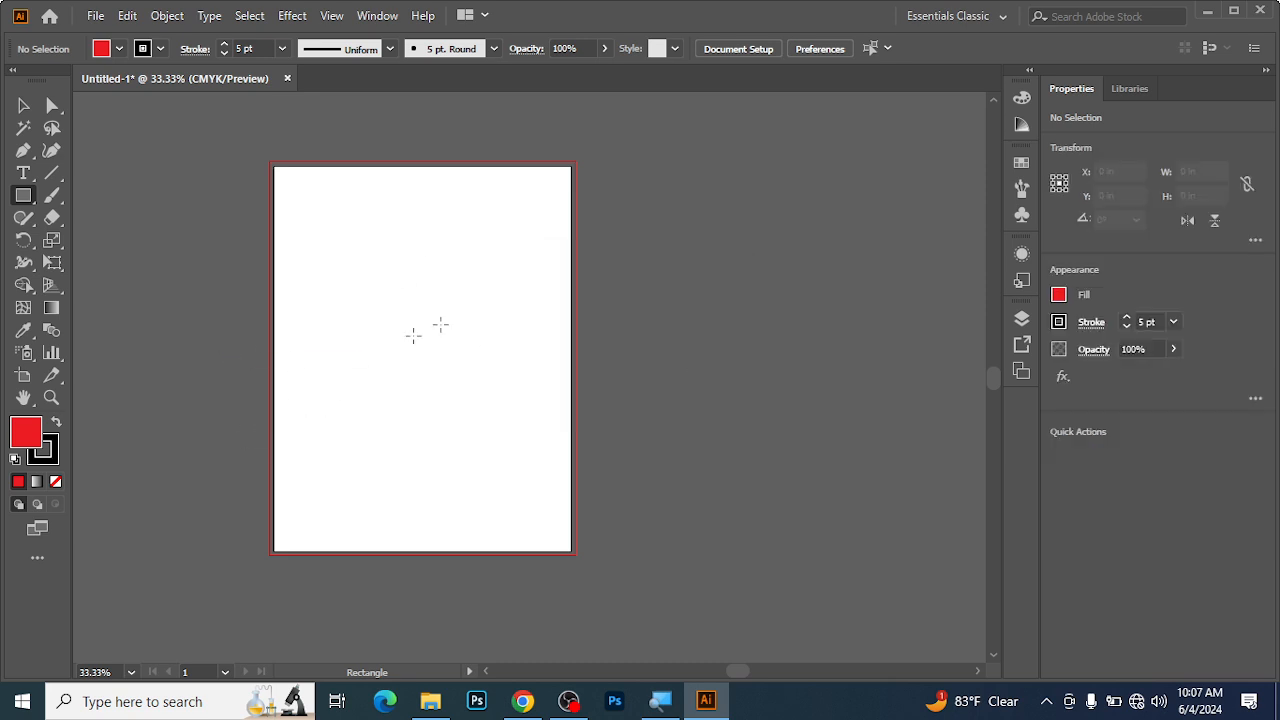
# Draw a square about 5.87 in wide on the upper part of the artboard, and delete it.
pyautogui.moveTo(334, 218); pyautogui.dragTo(486, 423)
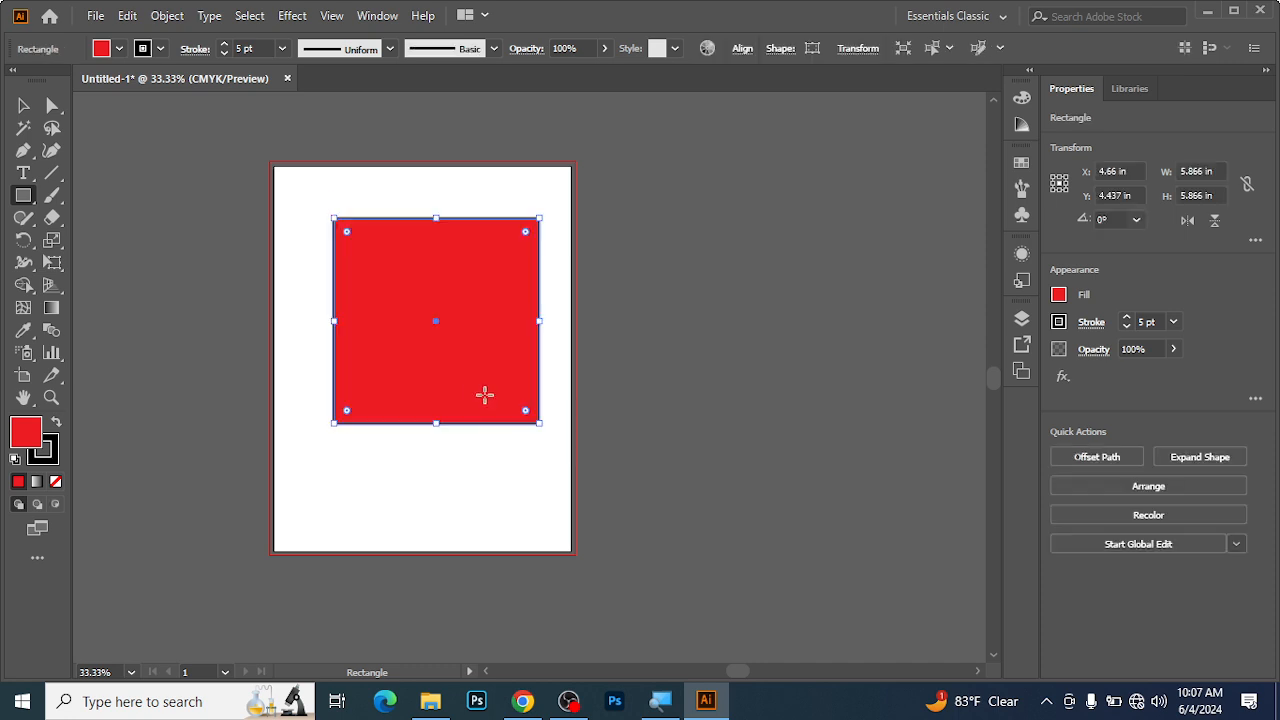
pyautogui.click(22, 105)
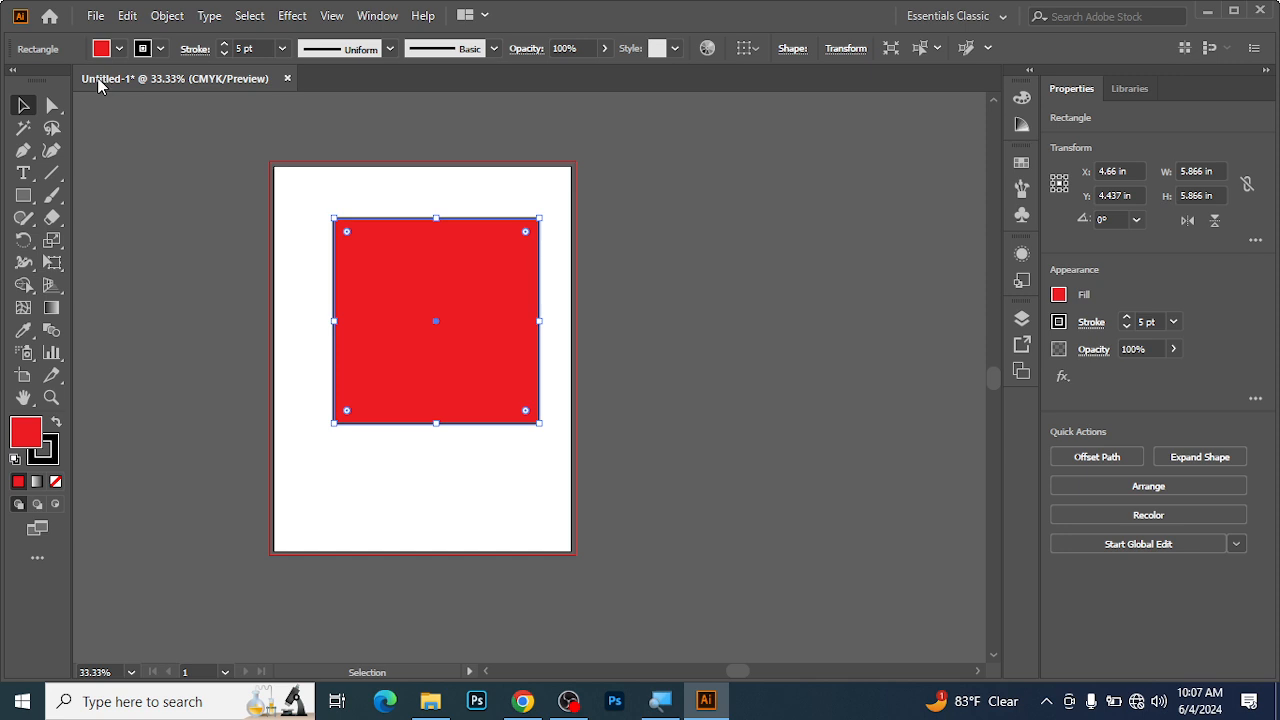
pyautogui.press('Delete')
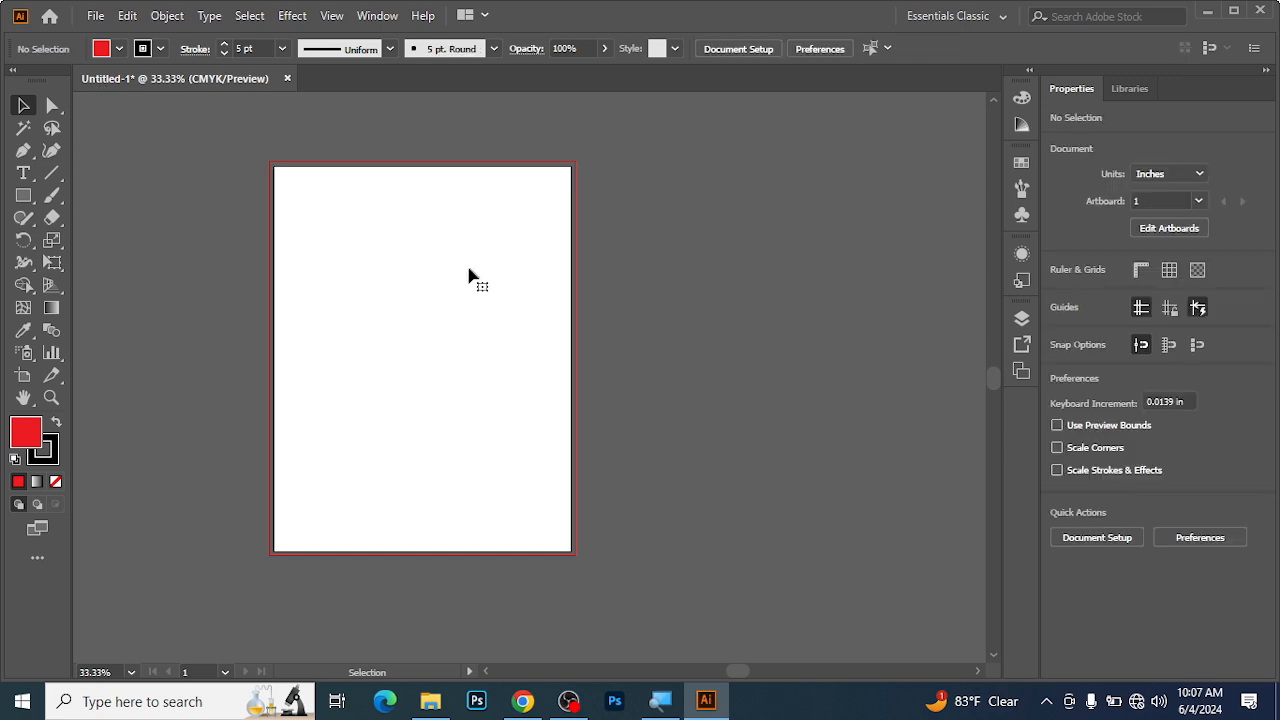
# Draw a square about 6.27 in wide on the upper part of the artboard with the Rectangle tool.
pyautogui.click(23, 195)
pyautogui.moveTo(315, 206); pyautogui.dragTo(481, 424)
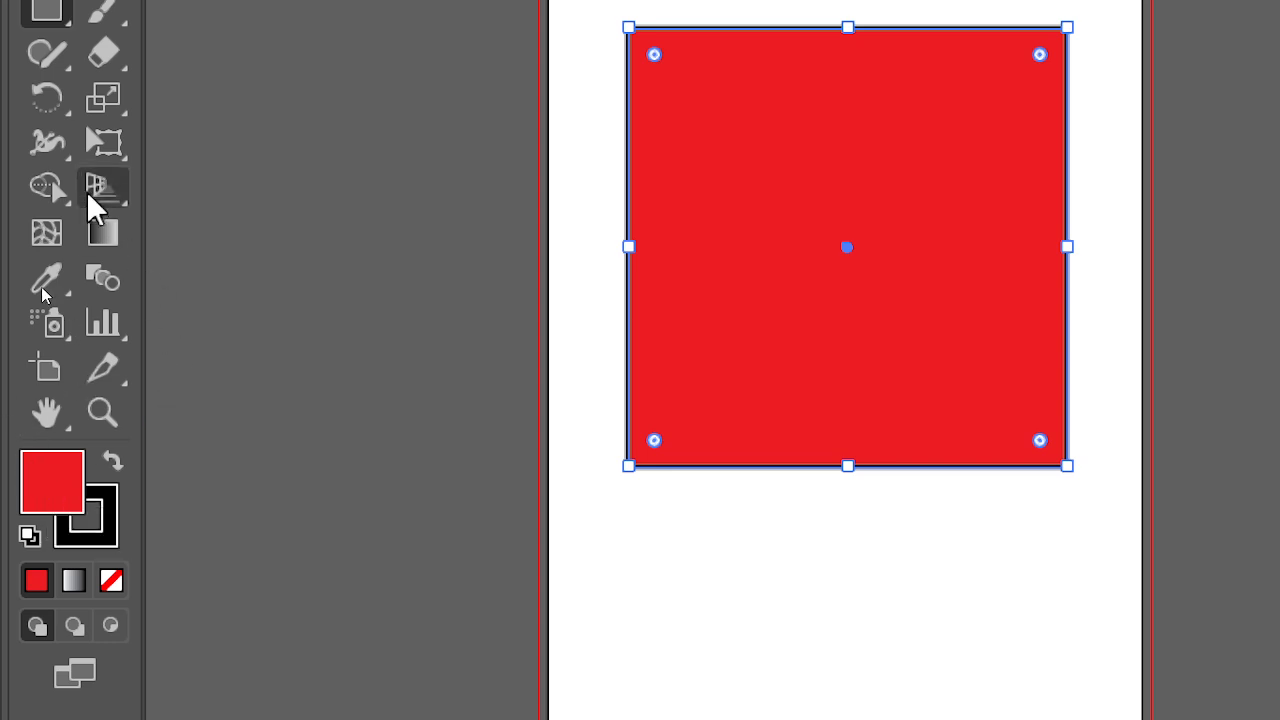
pyautogui.click(46, 234)
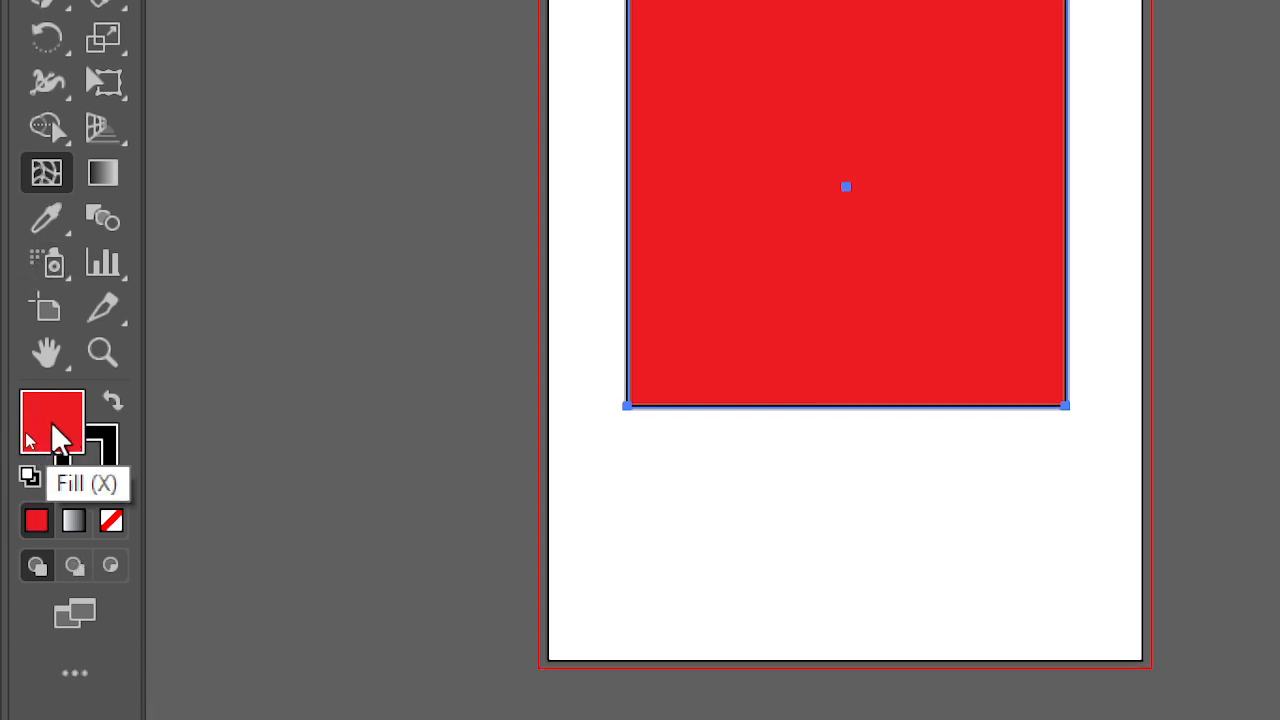
# Change the square's fill to the yellow F9DC06 in the Color Picker.
pyautogui.doubleClick(53, 430)
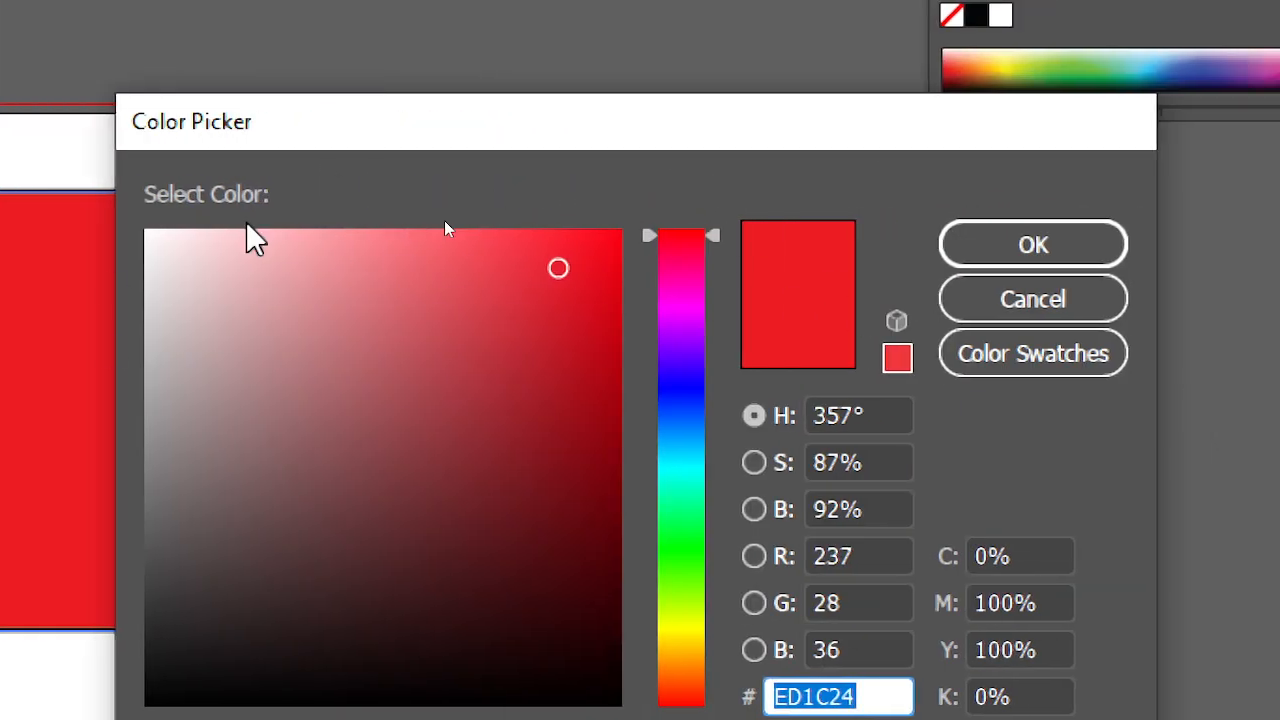
pyautogui.moveTo(493, 128); pyautogui.dragTo(470, 45)
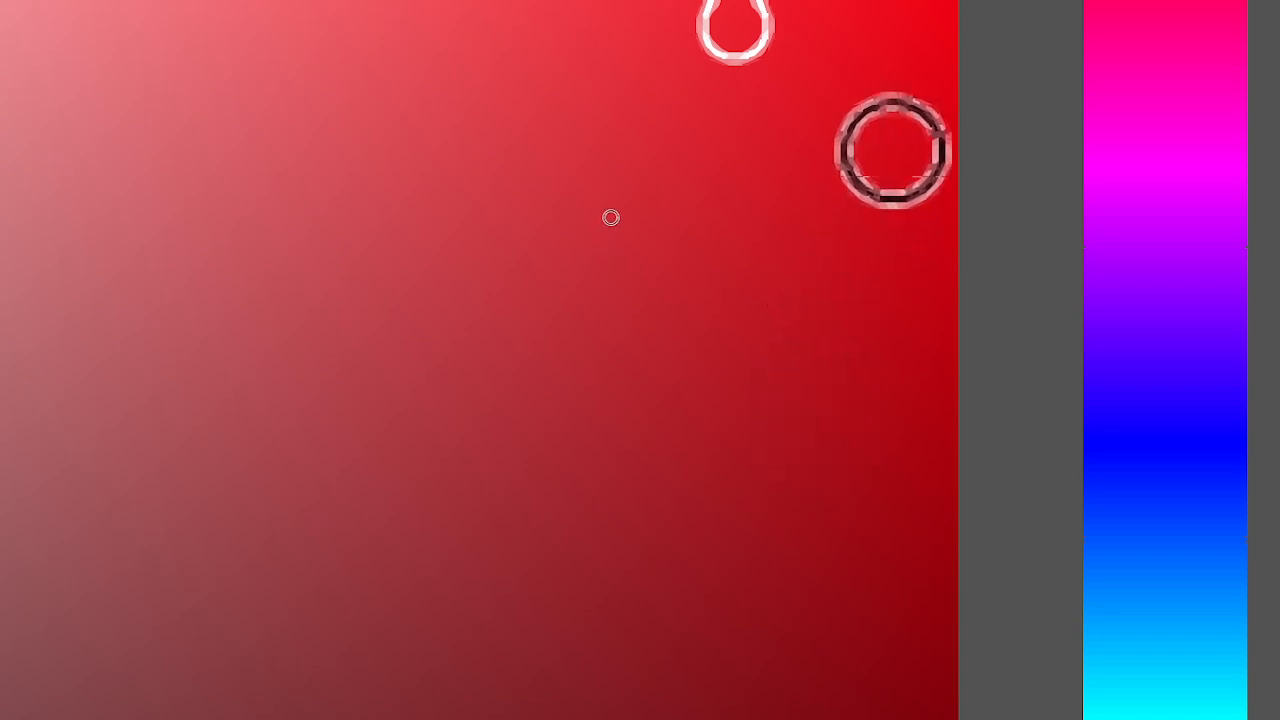
pyautogui.click(912, 105)
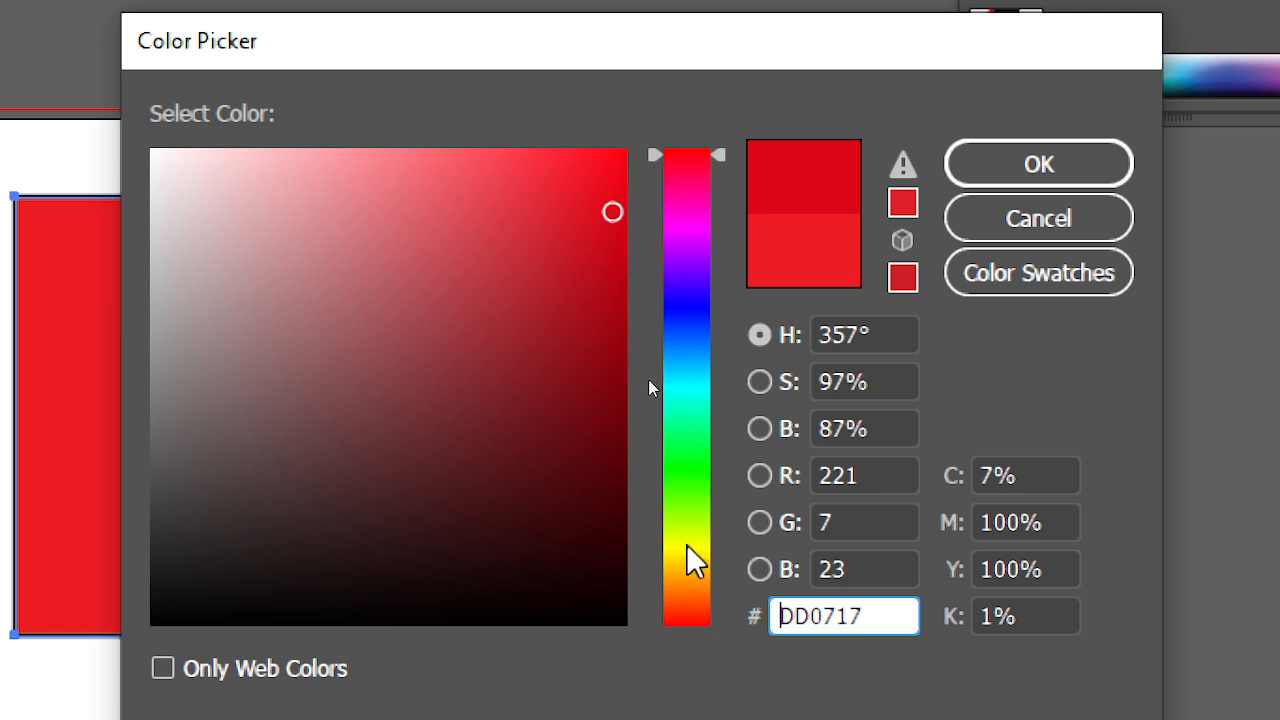
pyautogui.moveTo(718, 153); pyautogui.dragTo(700, 555)
pyautogui.click(688, 165)
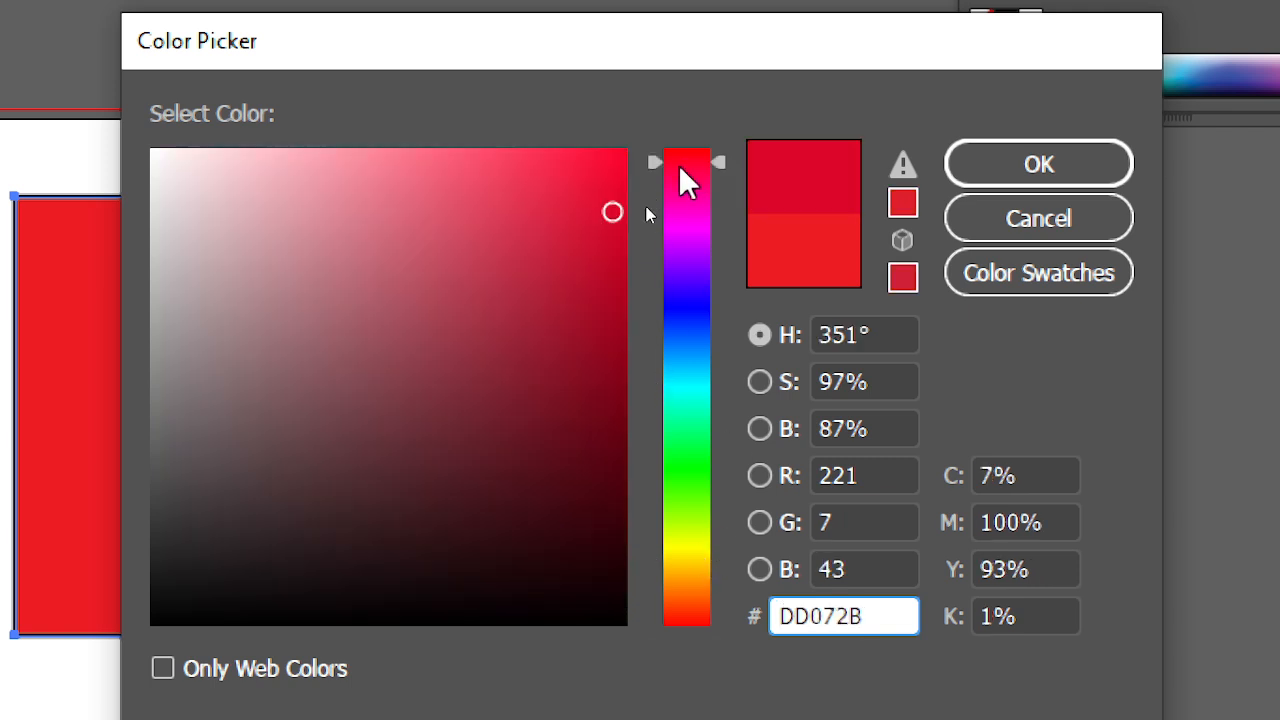
pyautogui.click(686, 557)
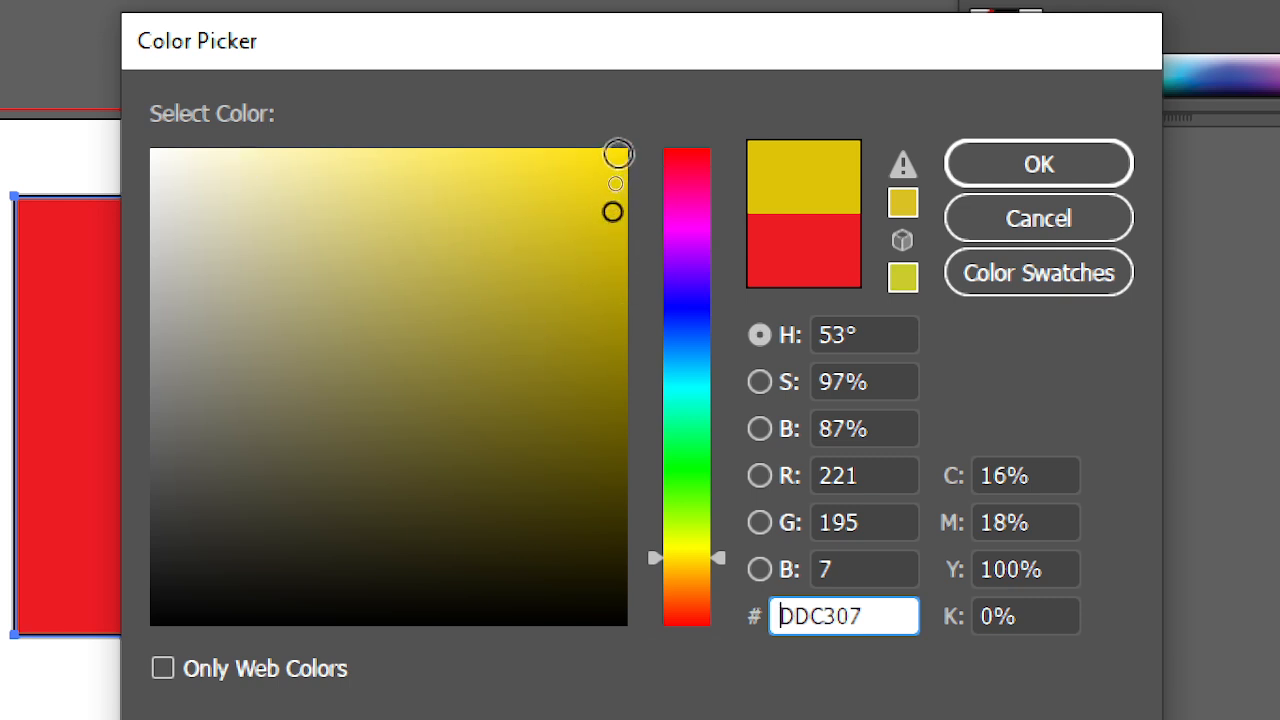
pyautogui.click(617, 153)
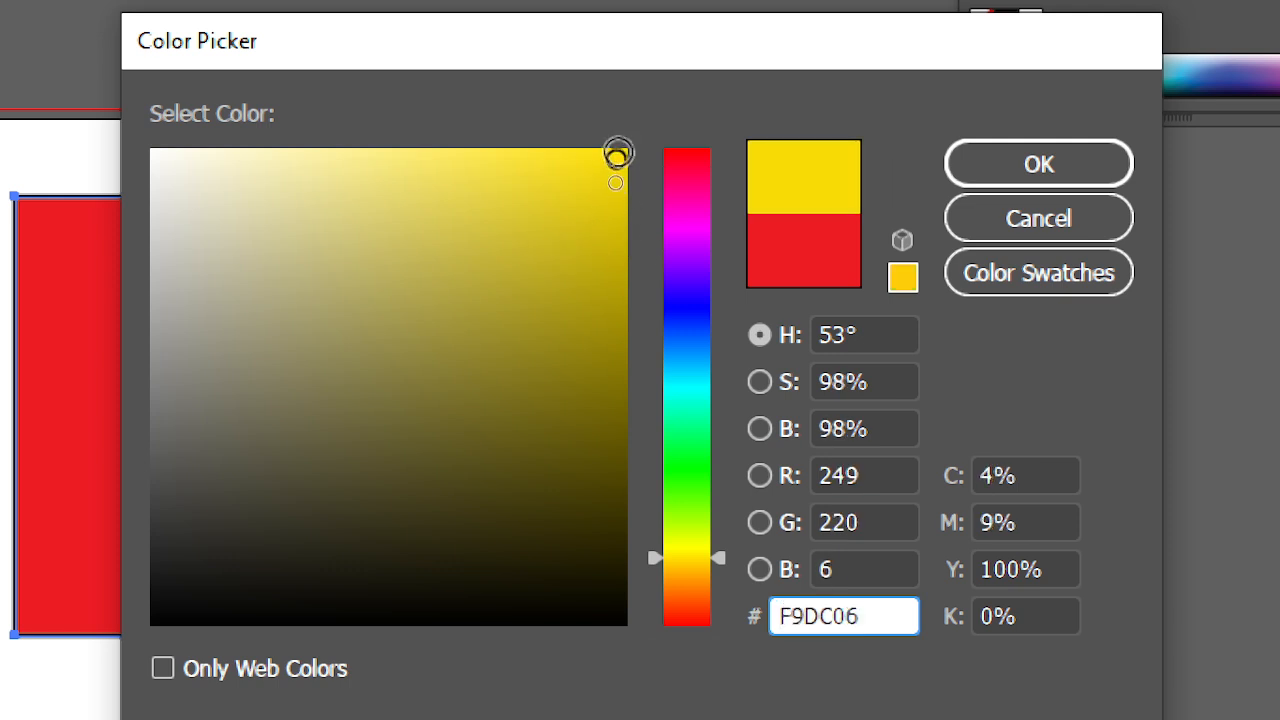
pyautogui.click(1040, 165)
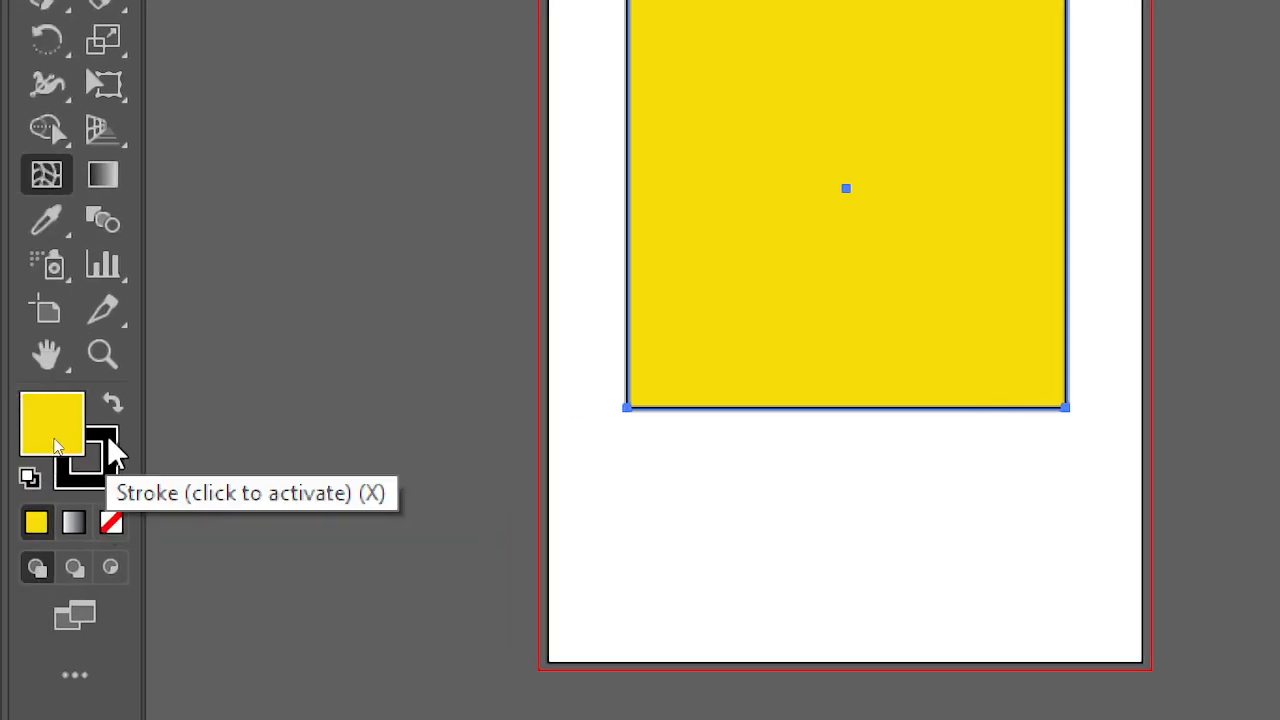
# Change the square's stroke to a light cyan blue in the Color Picker.
pyautogui.doubleClick(110, 442)
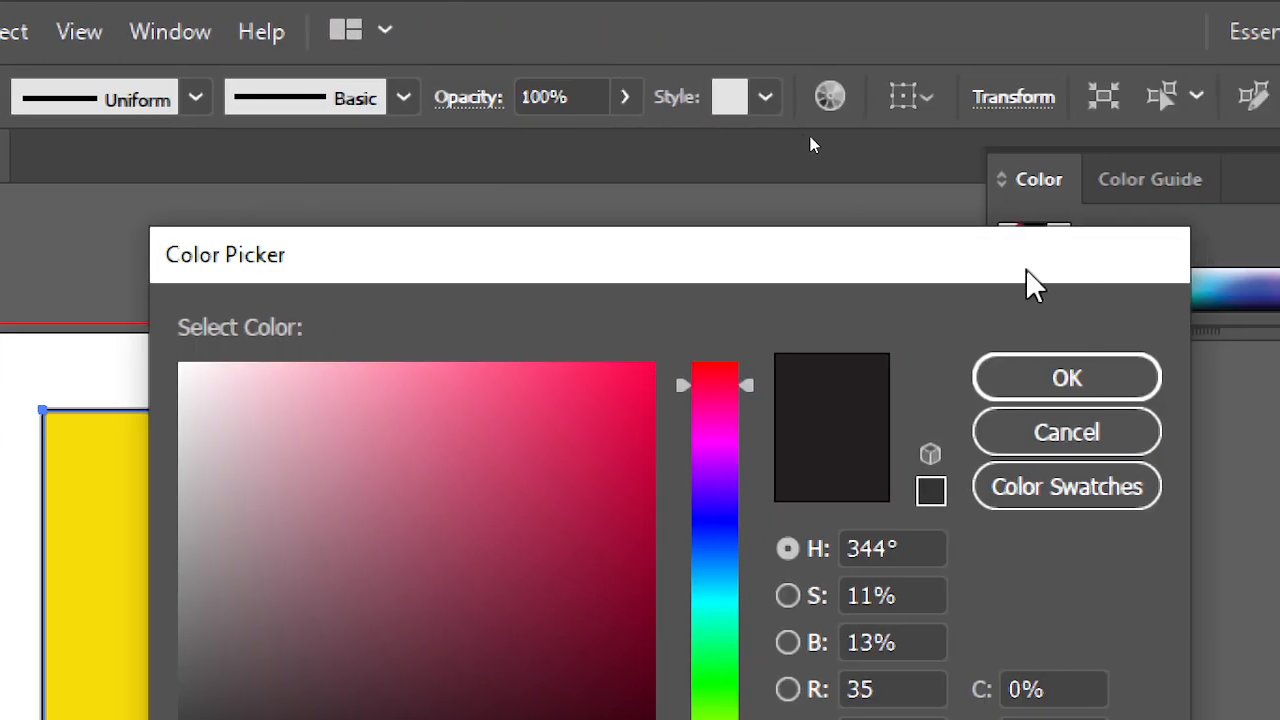
pyautogui.click(1066, 436)
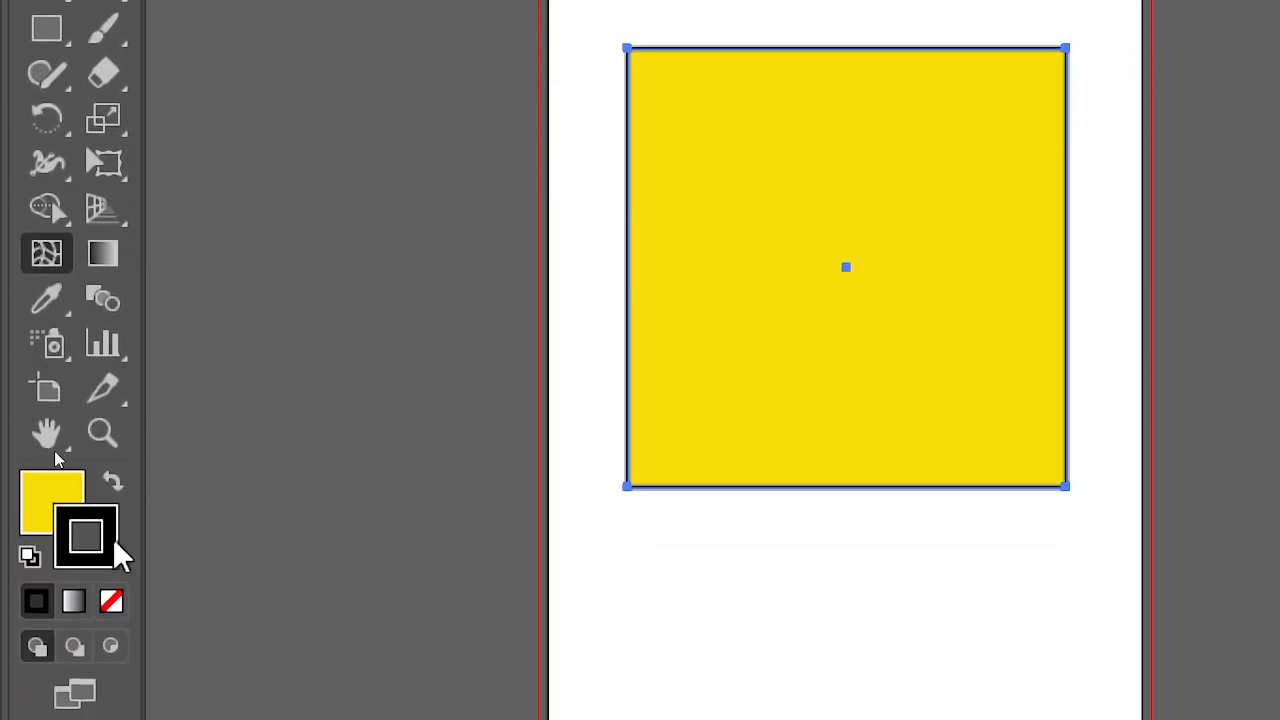
pyautogui.doubleClick(112, 536)
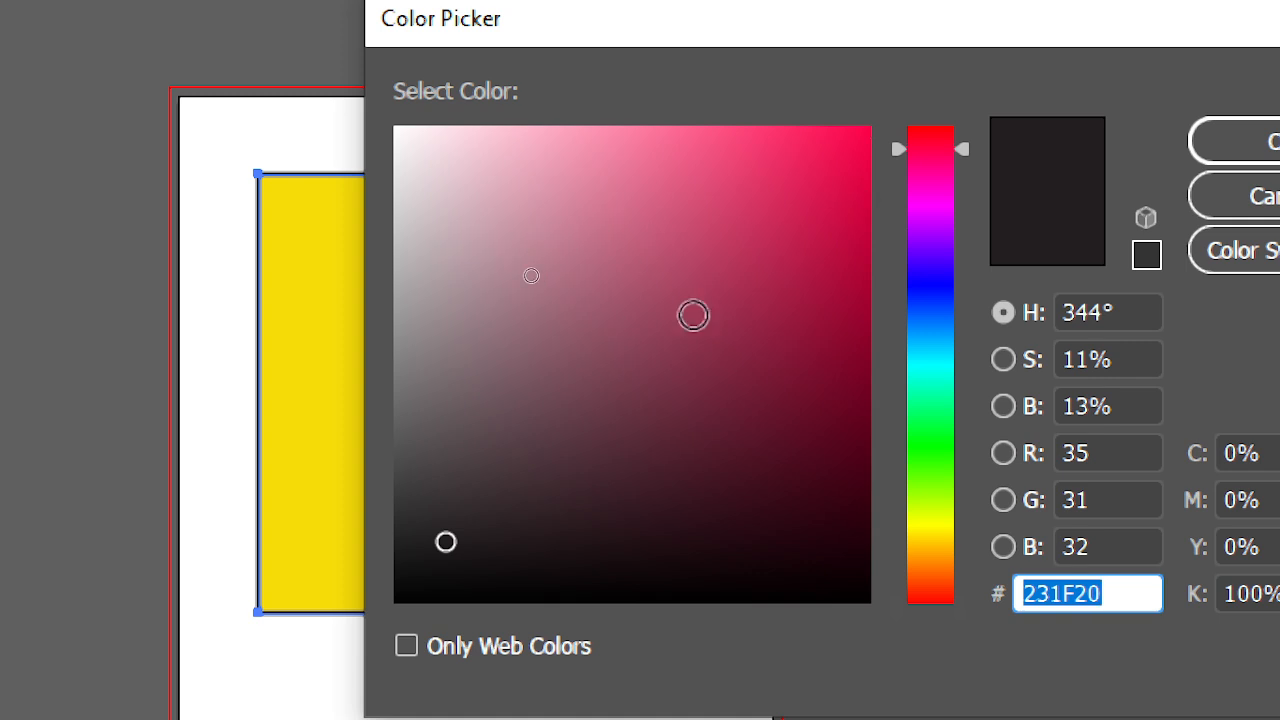
pyautogui.click(851, 146)
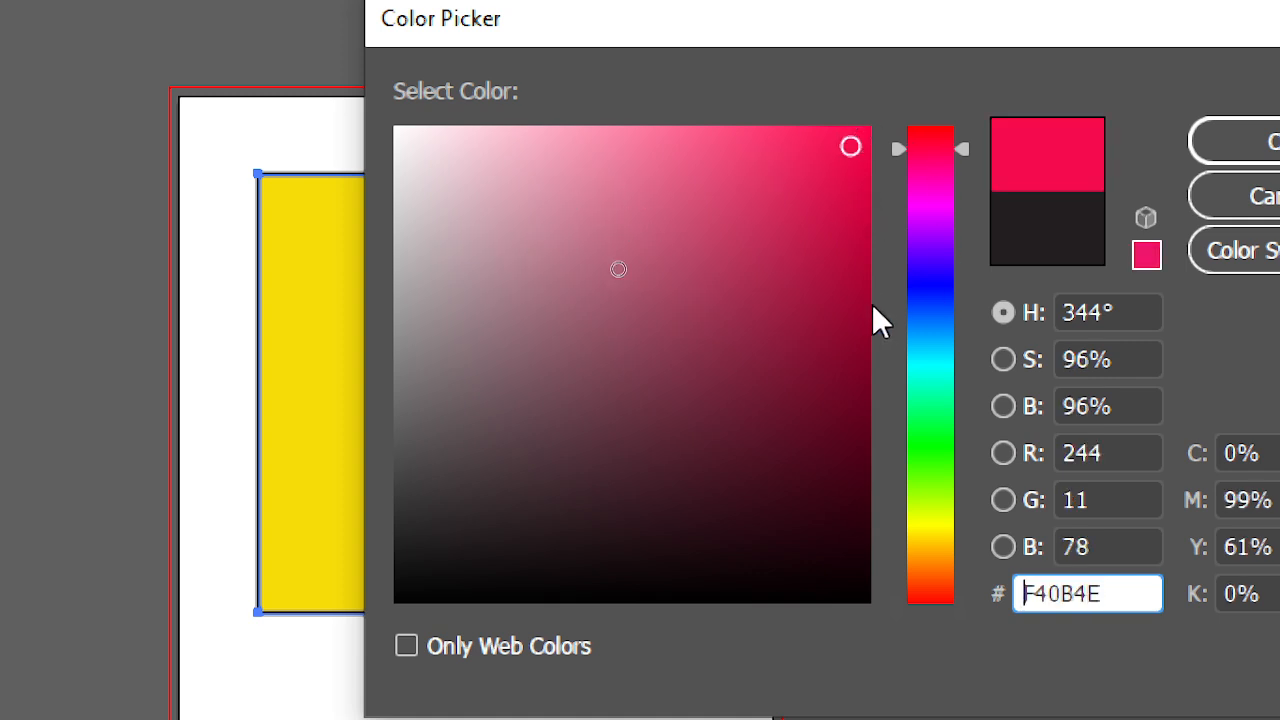
pyautogui.click(860, 232)
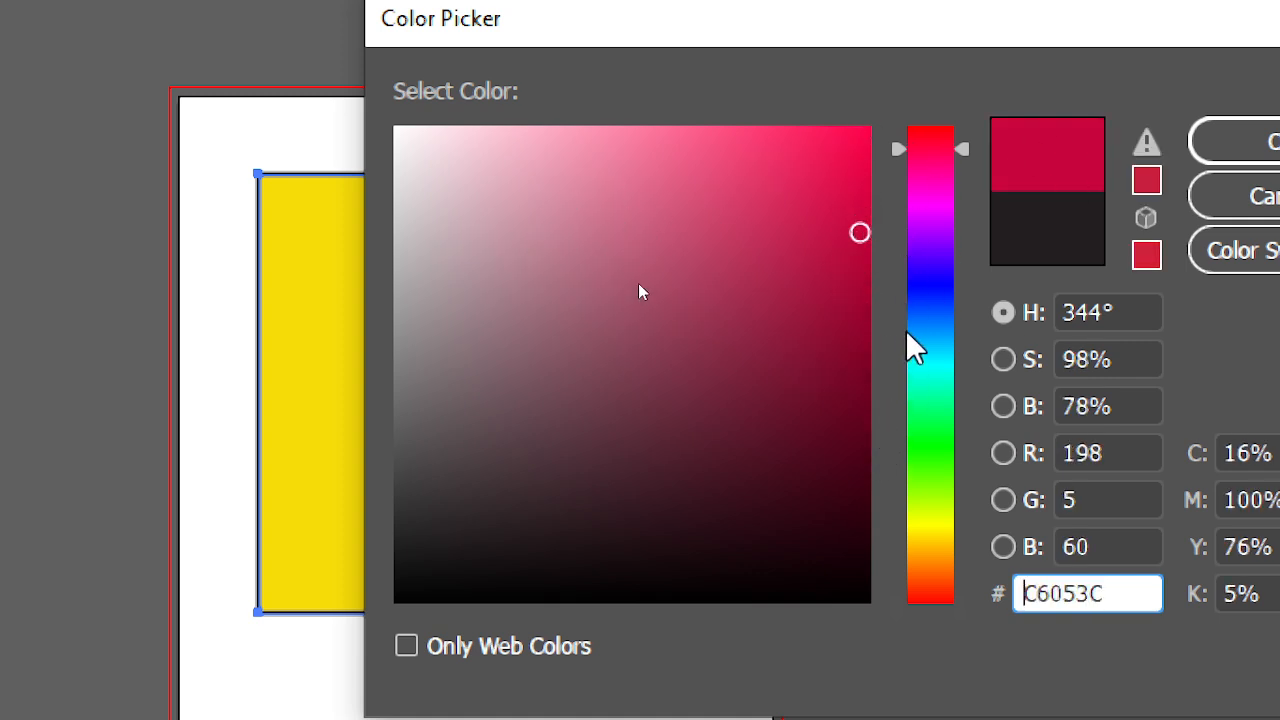
pyautogui.click(915, 362)
pyautogui.click(829, 151)
pyautogui.click(1265, 144)
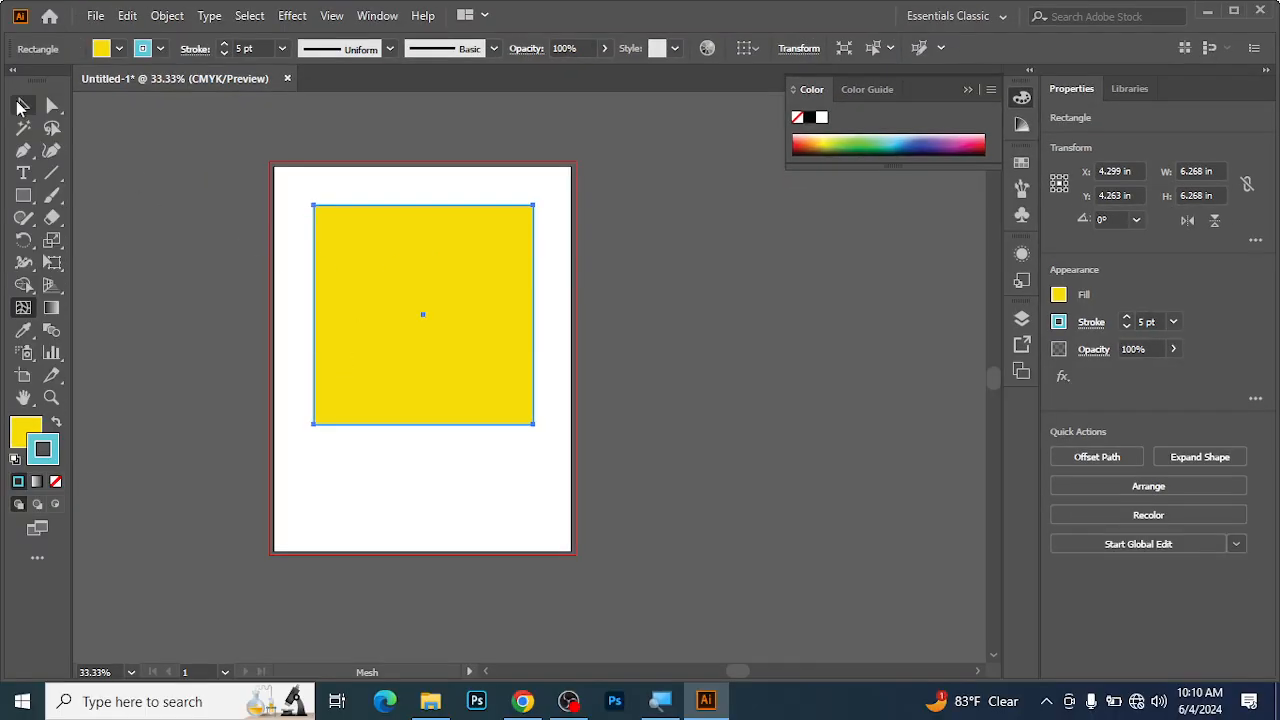
# Set the yellow square's stroke weight to 20 pt.
pyautogui.click(20, 107)
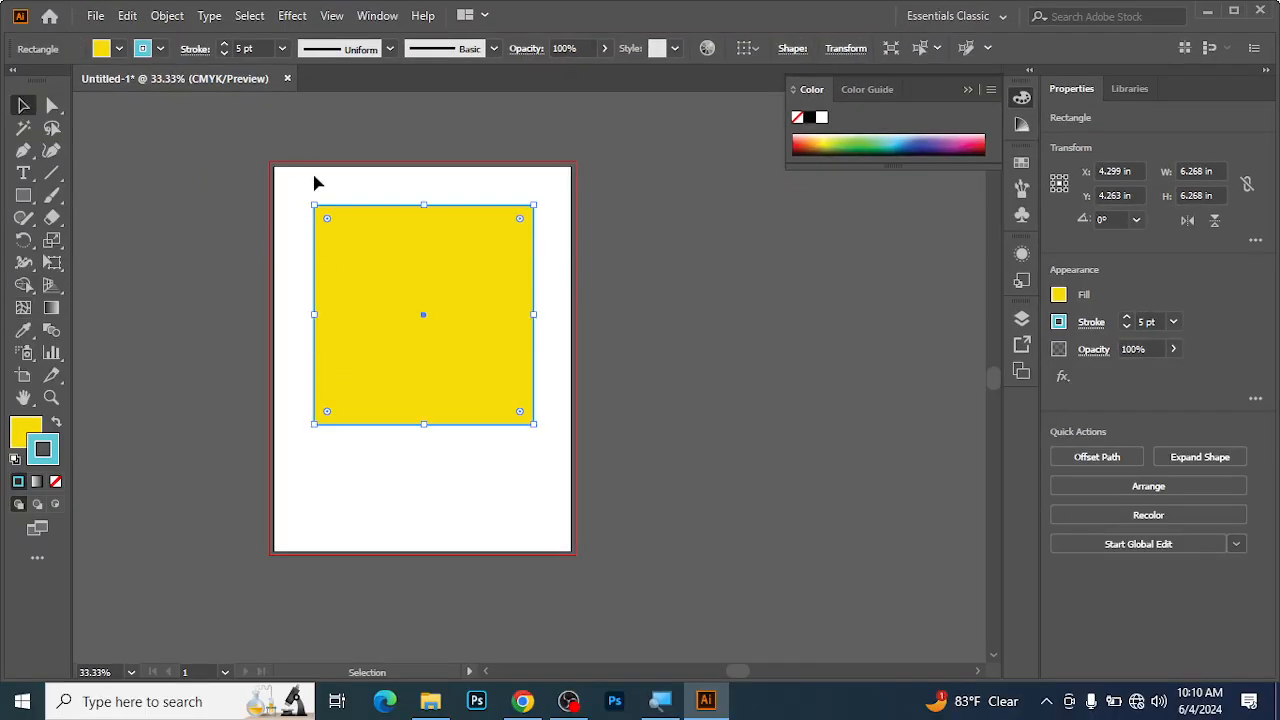
pyautogui.click(310, 243)
pyautogui.moveTo(297, 185); pyautogui.dragTo(432, 385)
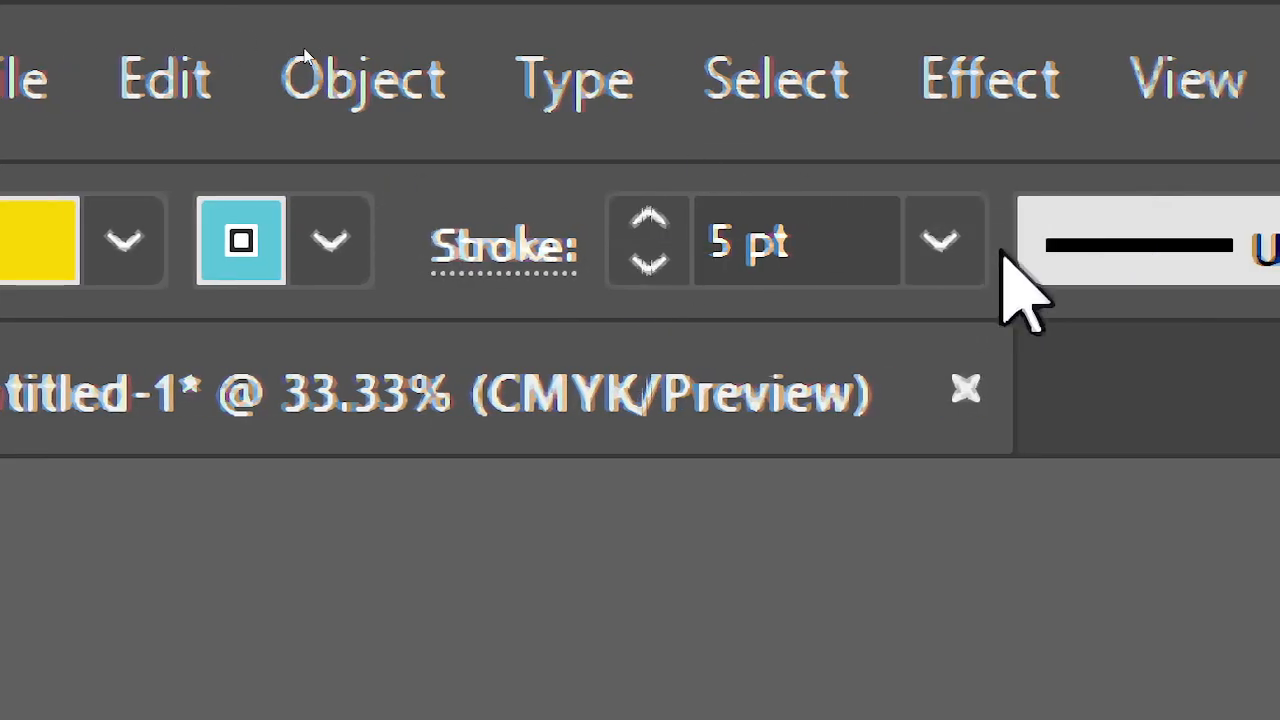
pyautogui.click(510, 242)
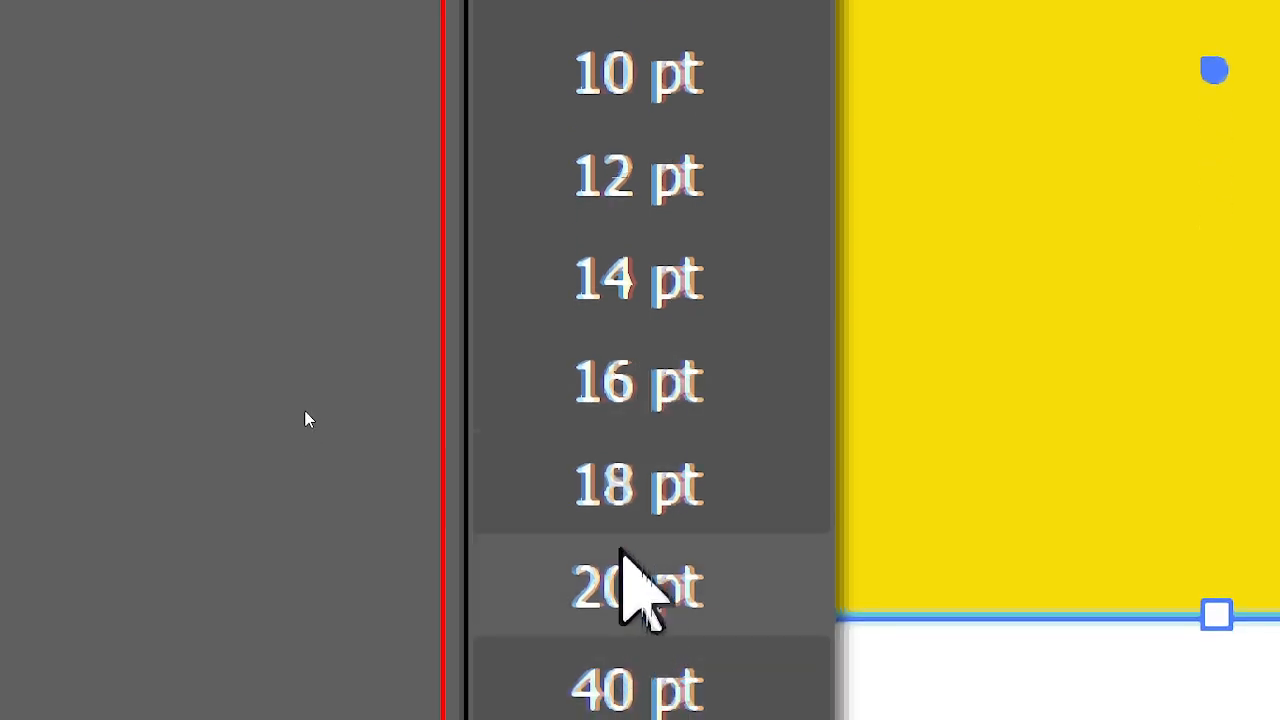
pyautogui.click(624, 580)
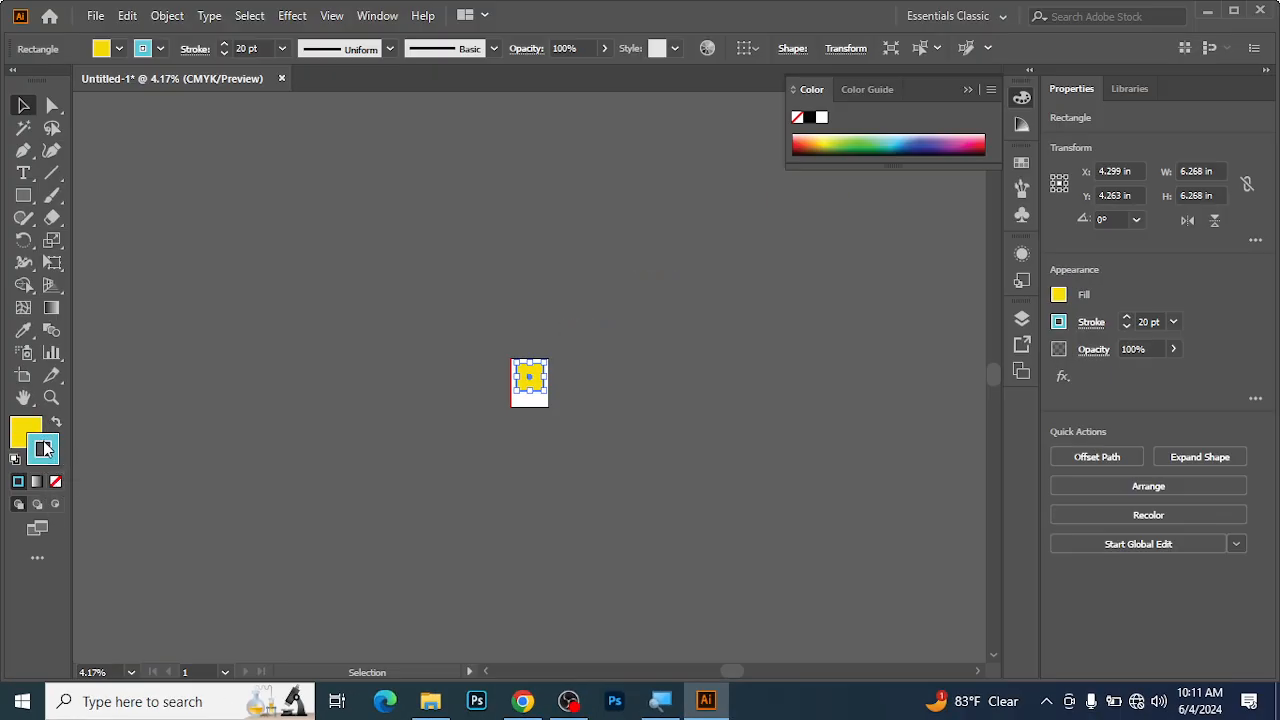
# Remove the square's fill, and move the outlined square off the artboard to its left side.
pyautogui.click(30, 430)
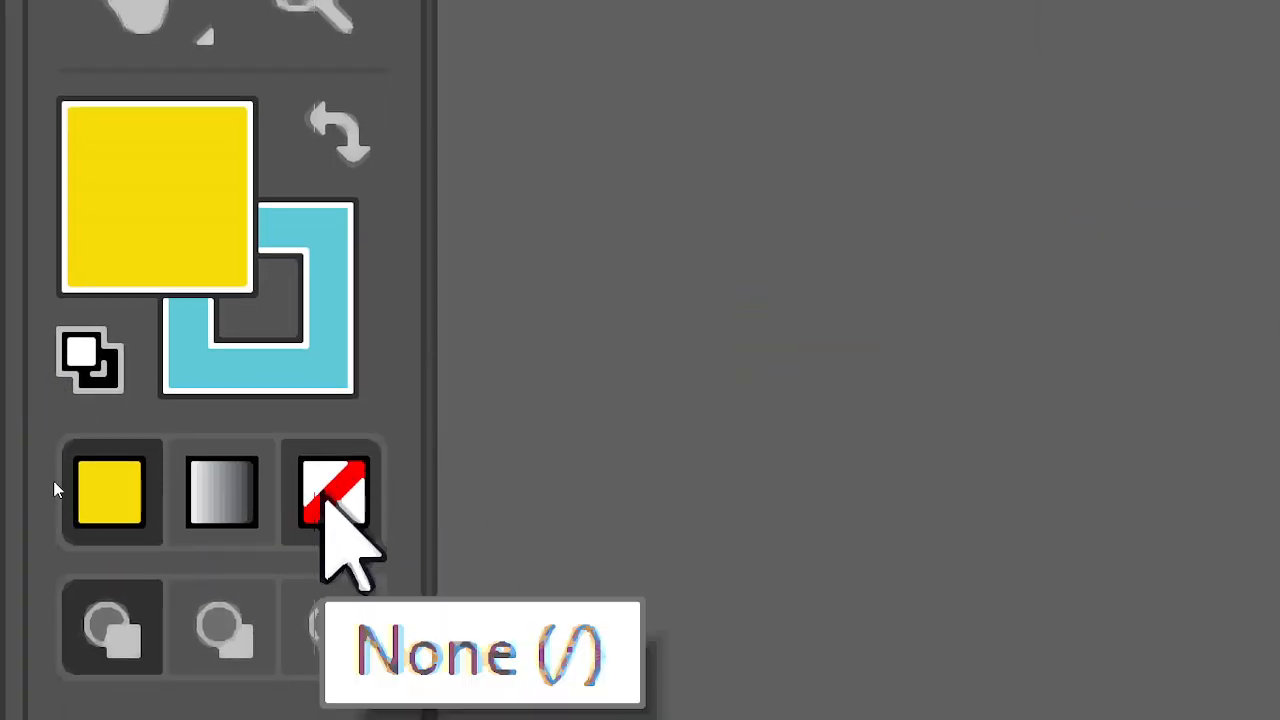
pyautogui.click(322, 500)
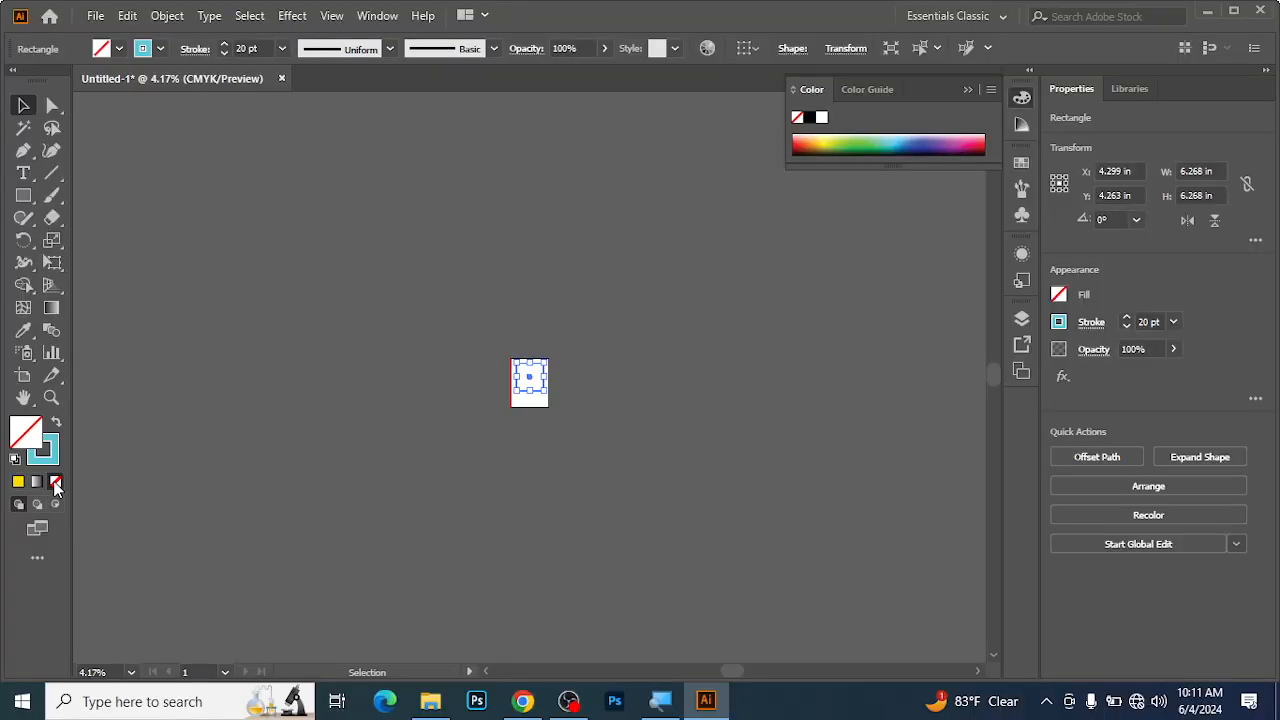
pyautogui.keyDown('ctrl'); pyautogui.click(531, 430); pyautogui.keyUp('ctrl')
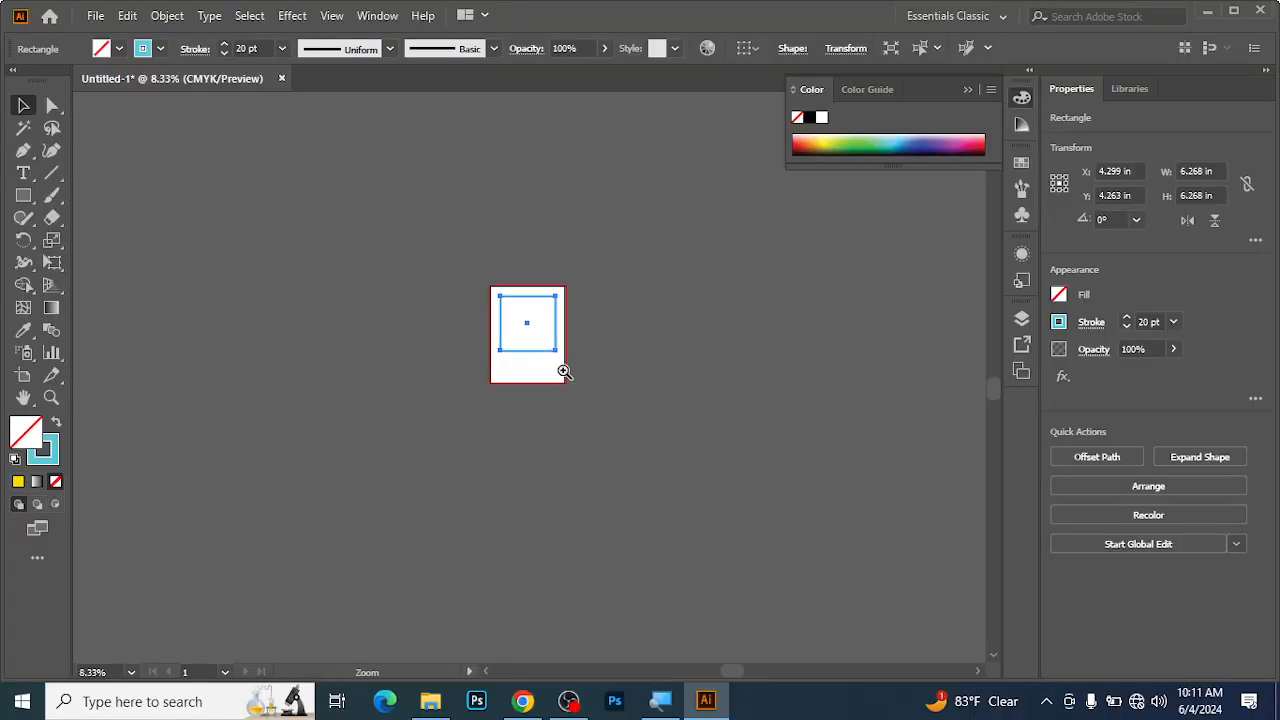
pyautogui.keyDown('ctrl'); pyautogui.click(564, 371); pyautogui.keyUp('ctrl')
pyautogui.keyDown('ctrl'); pyautogui.click(557, 354); pyautogui.keyUp('ctrl')
pyautogui.keyDown('ctrl'); pyautogui.click(431, 300); pyautogui.keyUp('ctrl')
pyautogui.keyDown('ctrl'); pyautogui.click(431, 300); pyautogui.keyUp('ctrl')
pyautogui.moveTo(612, 518); pyautogui.dragTo(558, 410)
pyautogui.moveTo(562, 312); pyautogui.dragTo(194, 217)
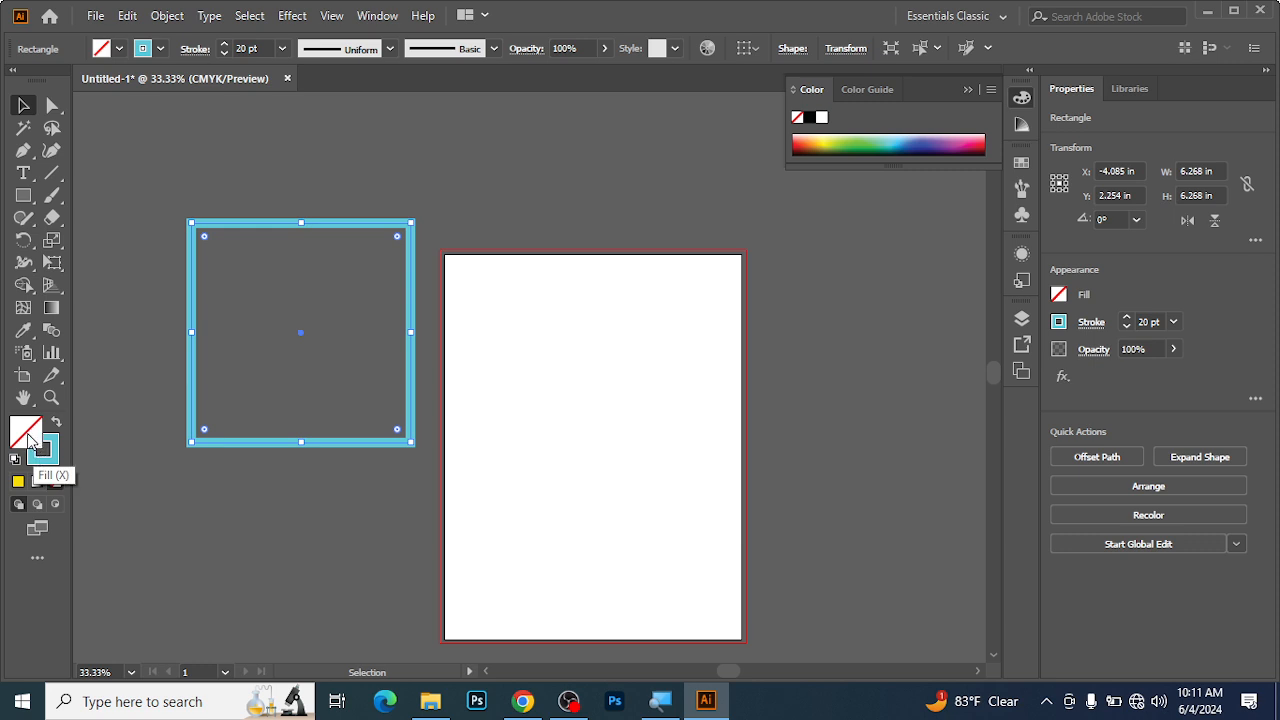
# Restore the square's yellow fill, and move the square slightly up and to the left.
pyautogui.click(18, 481)
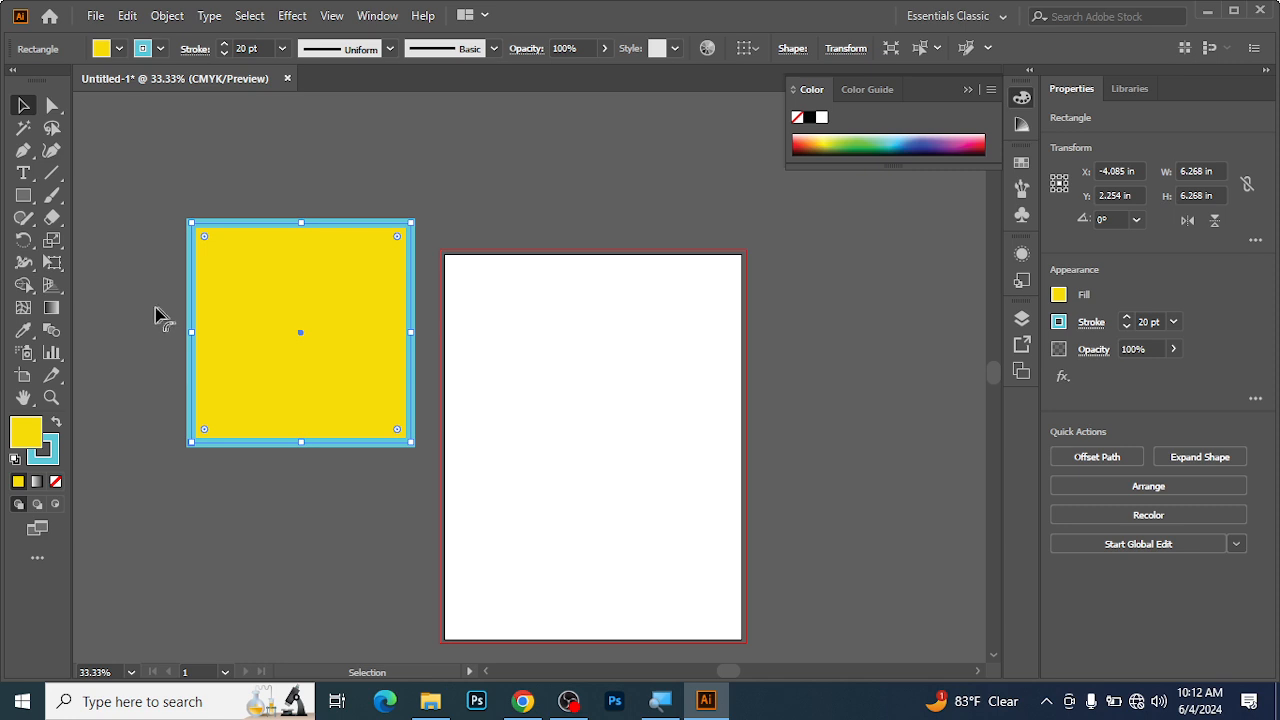
pyautogui.moveTo(272, 269)
pyautogui.mouseDown()
pyautogui.moveTo(267, 352)
pyautogui.moveTo(243, 245)
pyautogui.moveTo(247, 266)
pyautogui.mouseUp()
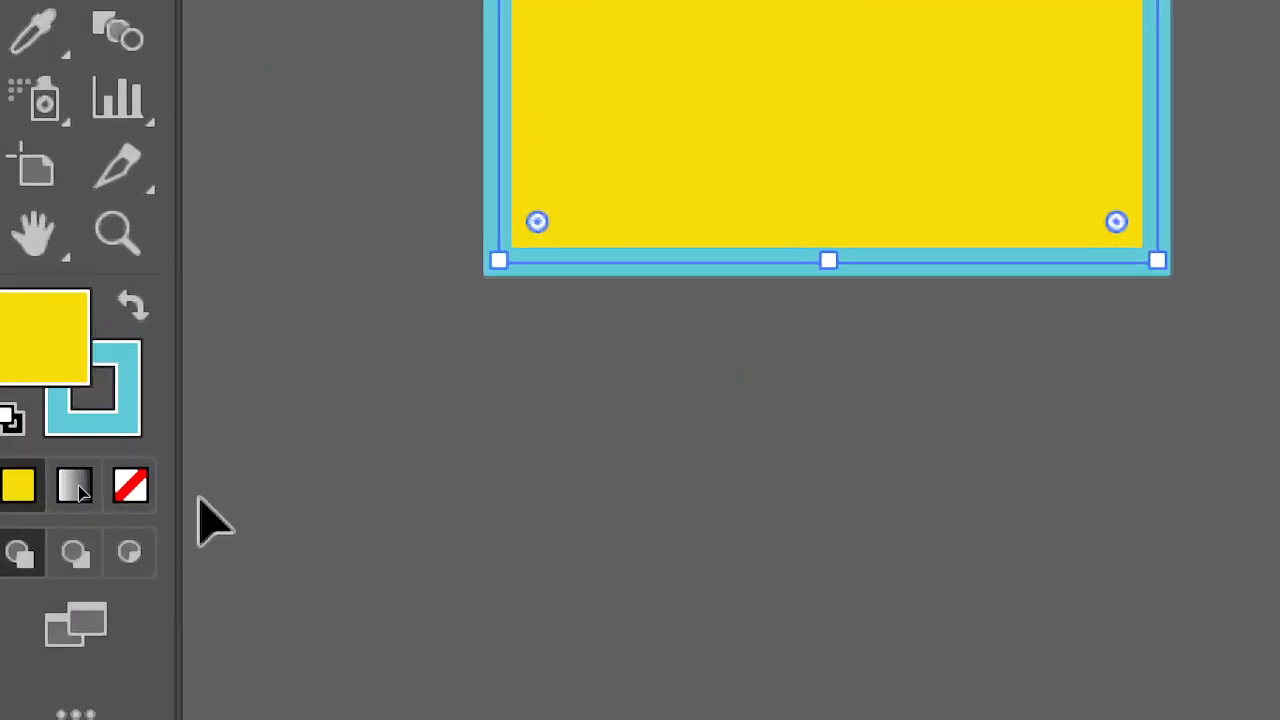
# Switch the square's fill to none and back to yellow, and remove its blue stroke.
pyautogui.click(124, 496)
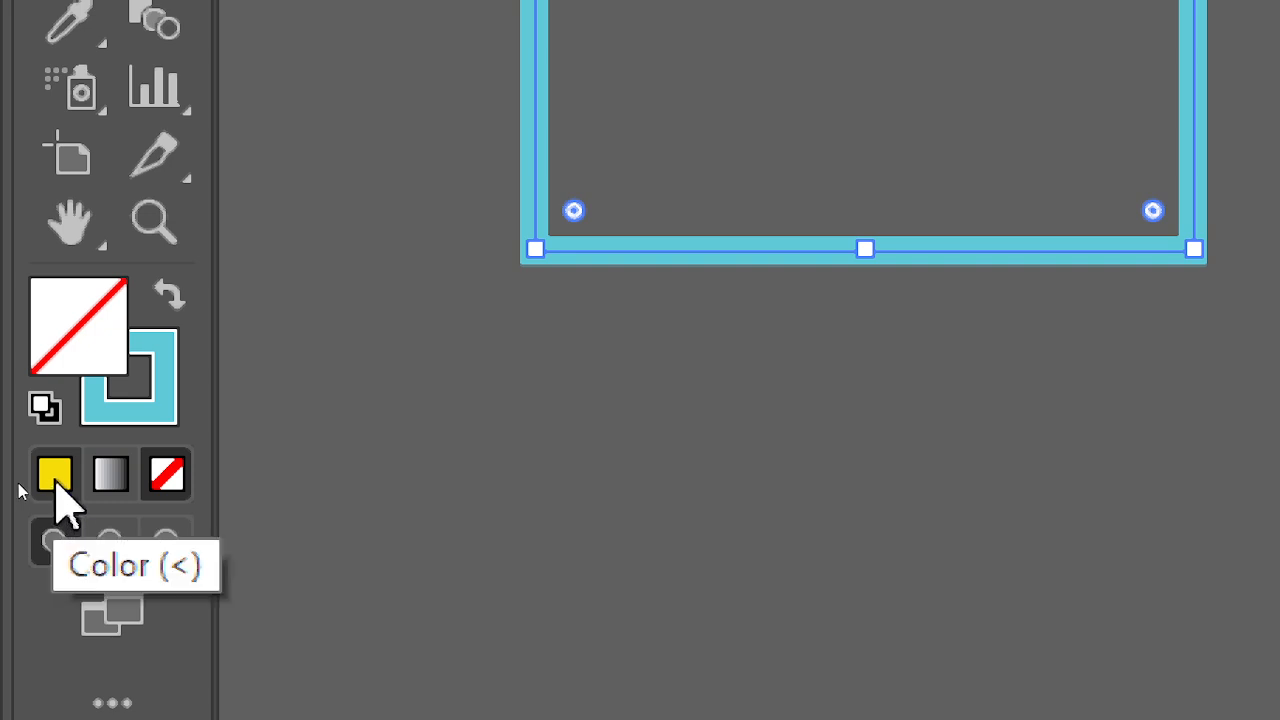
pyautogui.click(55, 484)
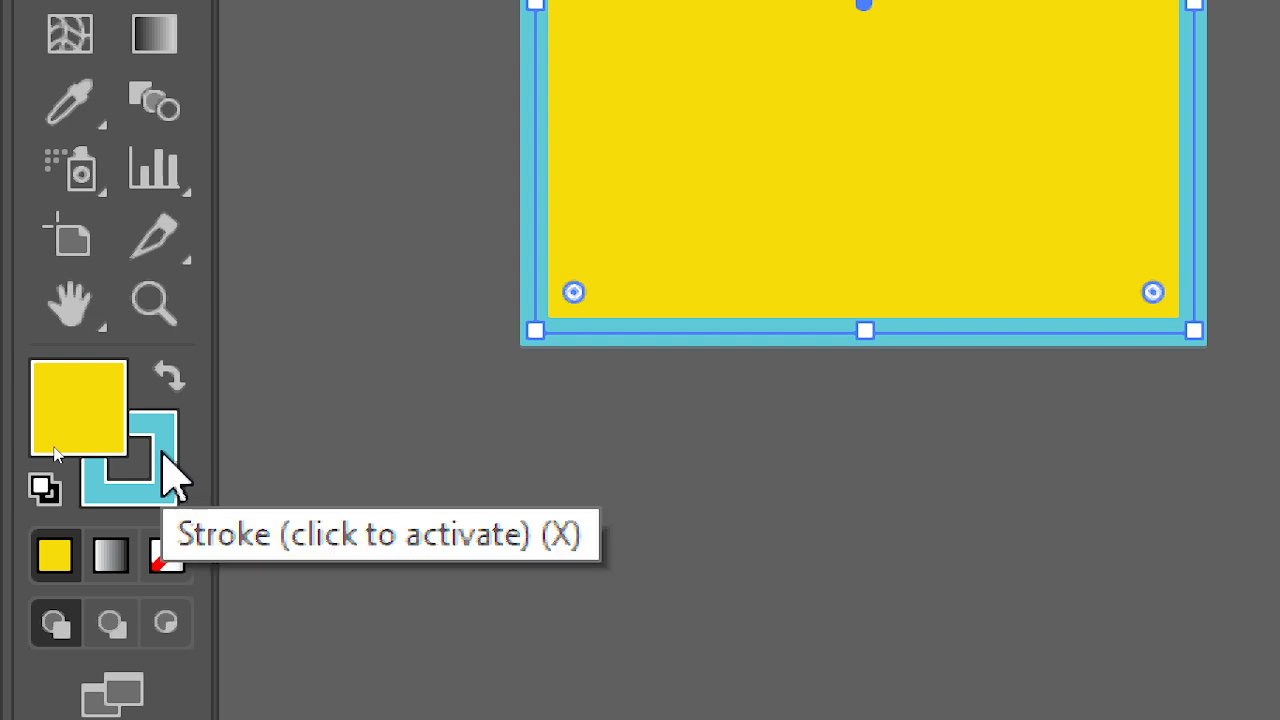
pyautogui.click(163, 470)
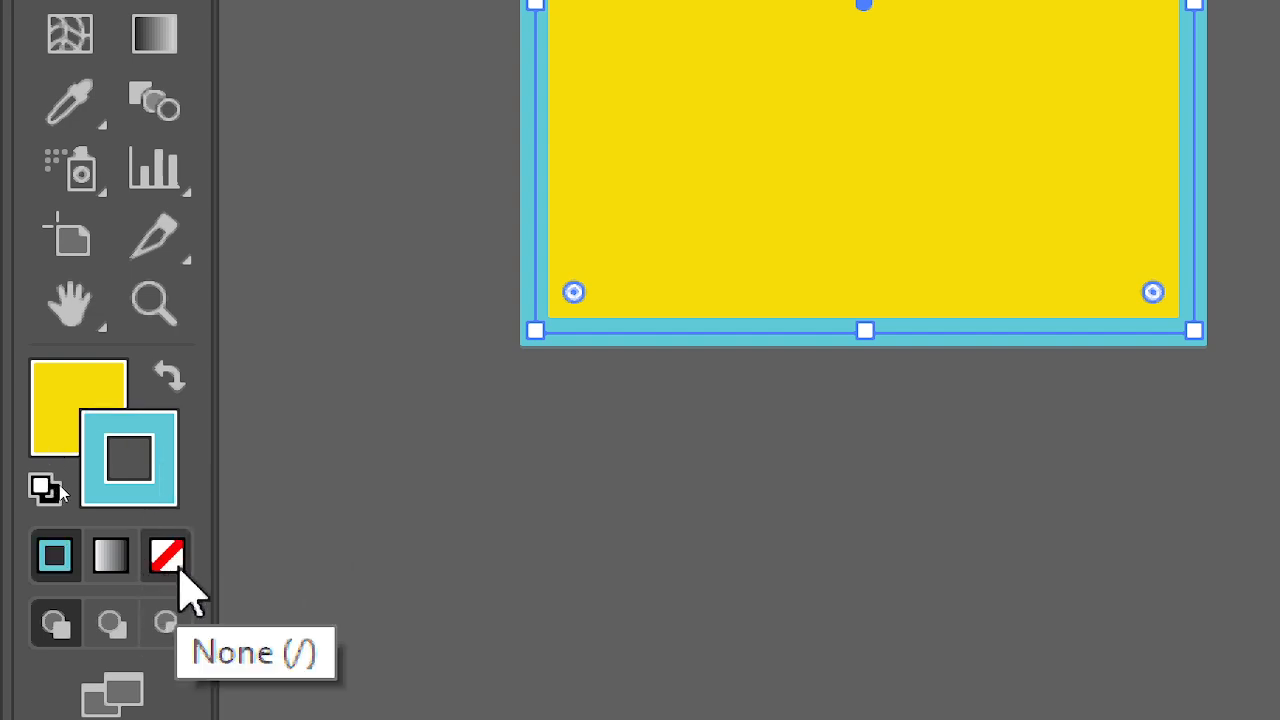
pyautogui.click(170, 560)
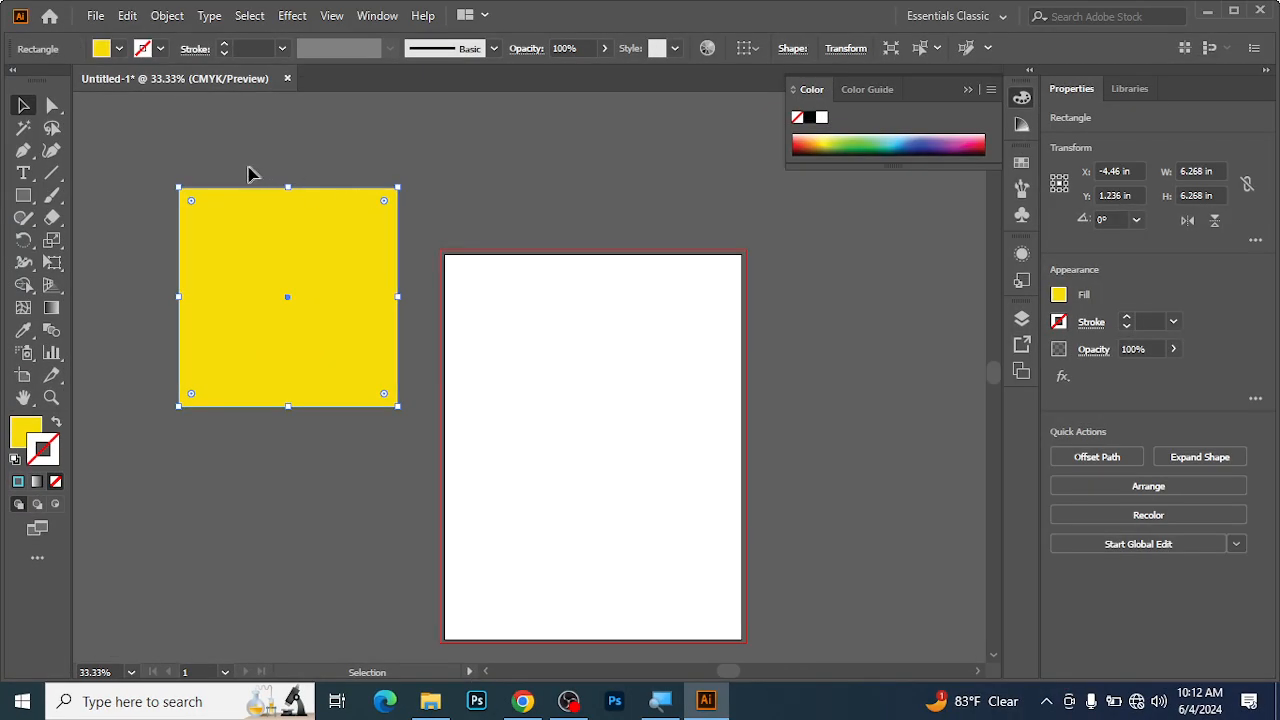
# Remove the square's fill and reapply the yellow fill.
pyautogui.click(21, 432)
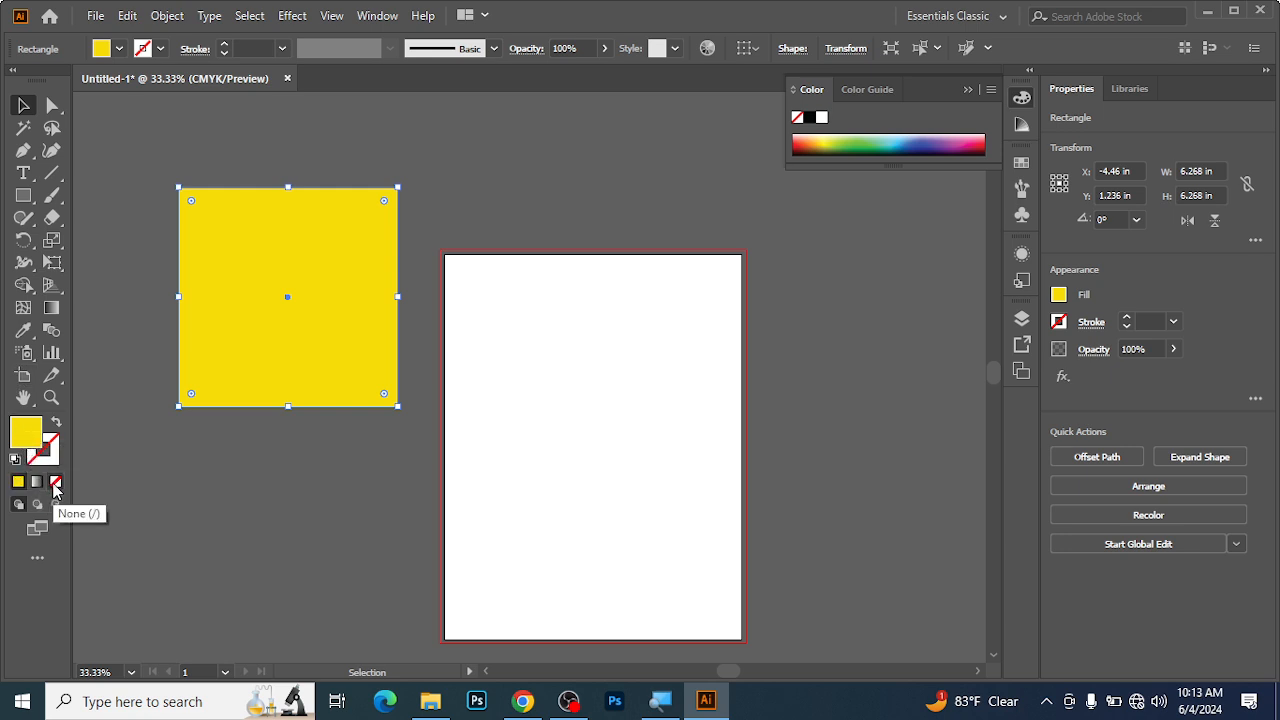
pyautogui.click(55, 482)
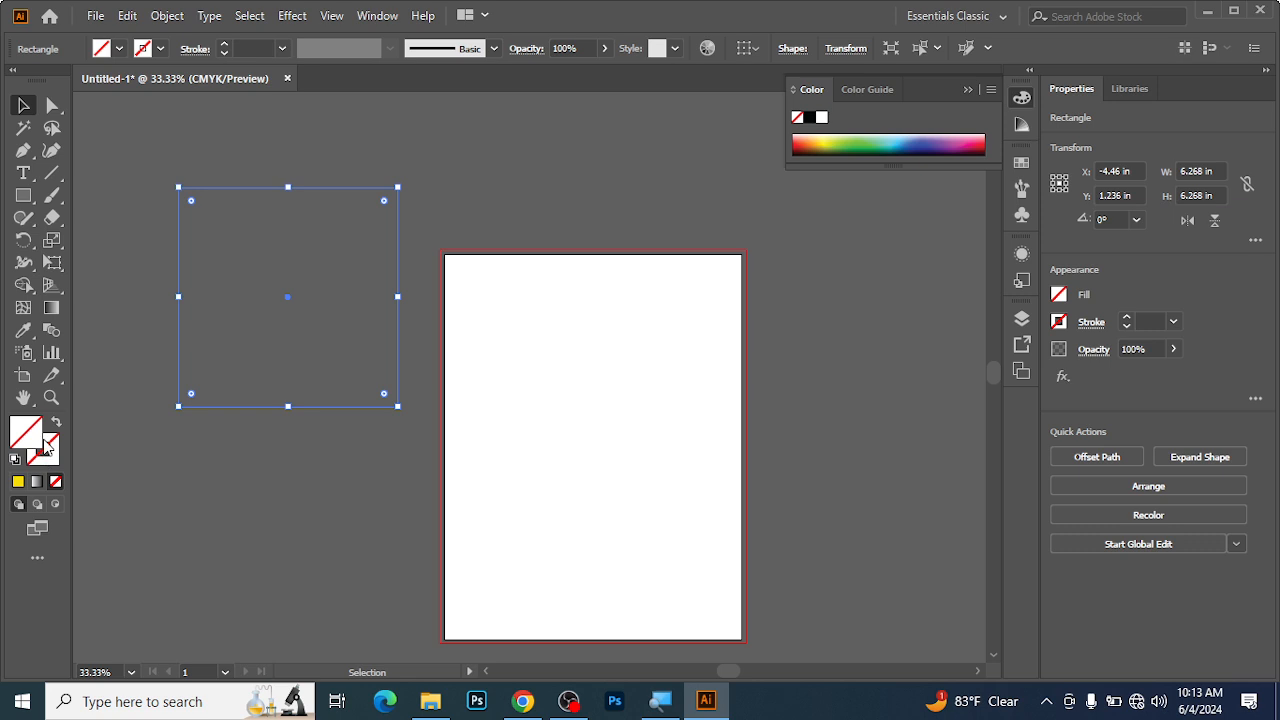
pyautogui.click(18, 481)
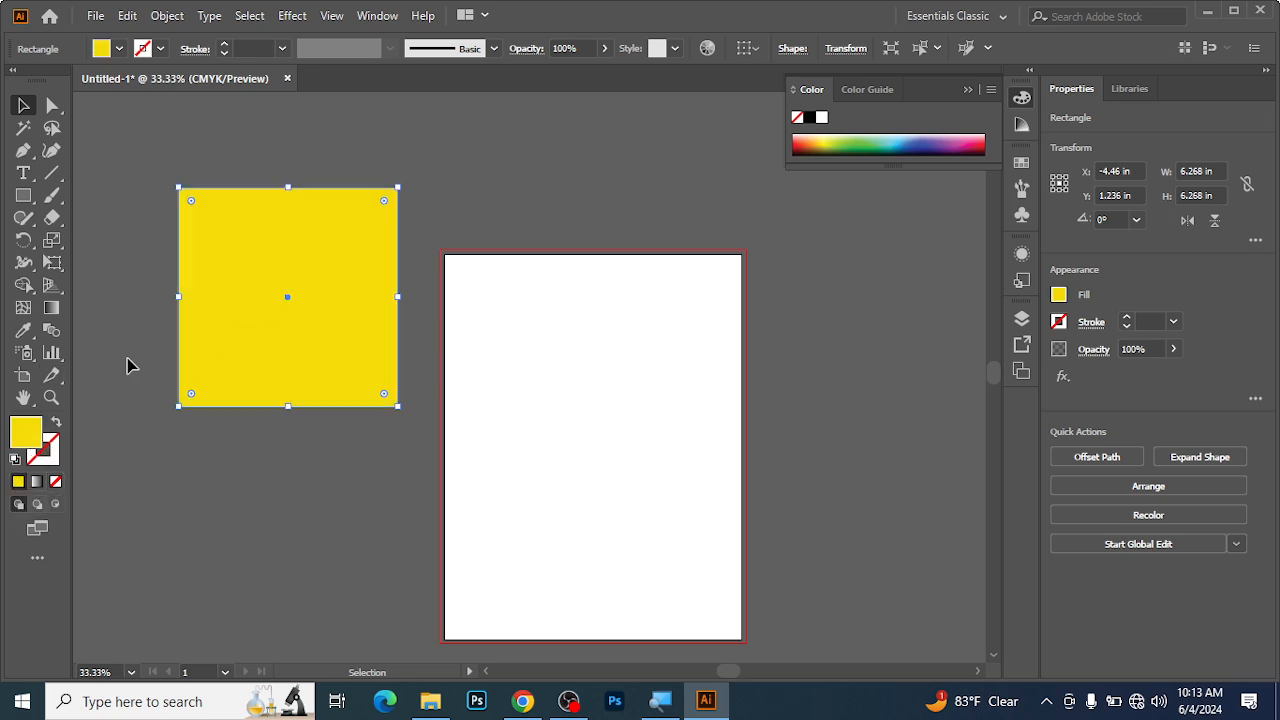
# Set the square's fill to none, and move the invisible square so it overlaps the artboard's left edge.
pyautogui.keyDown('ctrl'); pyautogui.click(263, 349); pyautogui.keyUp('ctrl')
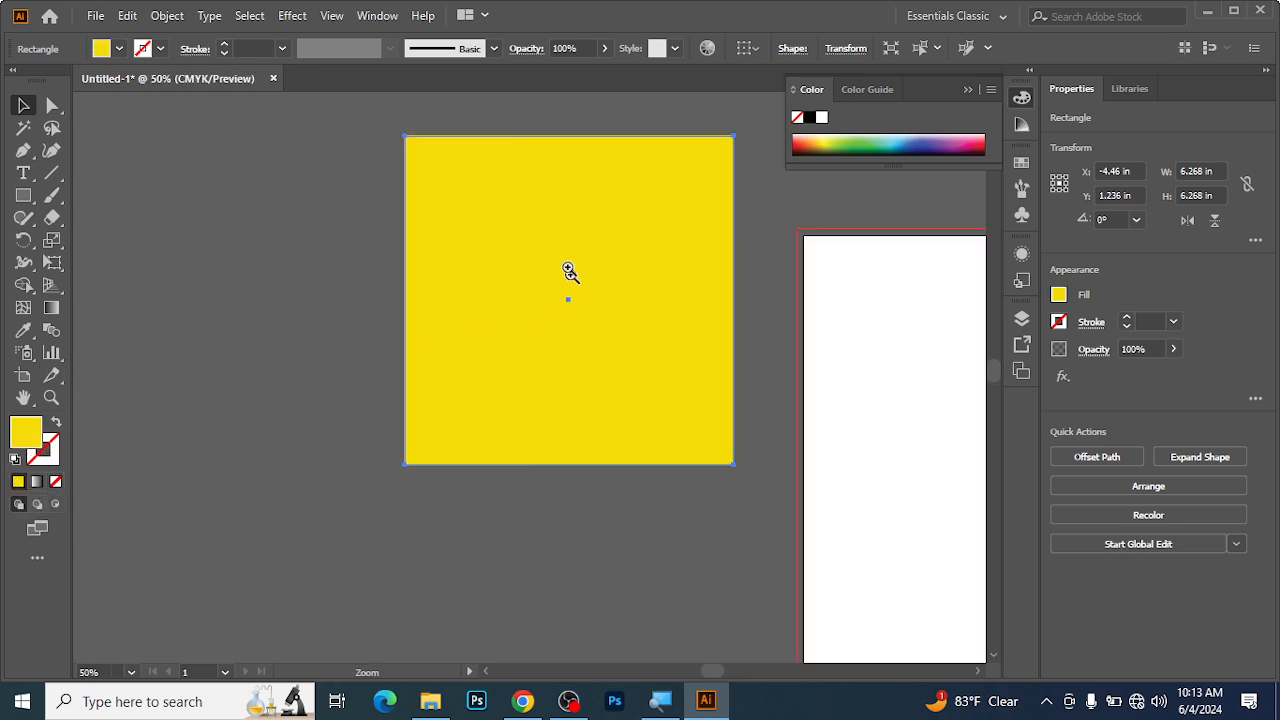
pyautogui.keyDown('ctrl'); pyautogui.click(545, 285); pyautogui.keyUp('ctrl')
pyautogui.moveTo(485, 405)
pyautogui.mouseDown()
pyautogui.moveTo(551, 426)
pyautogui.moveTo(489, 413)
pyautogui.mouseUp()
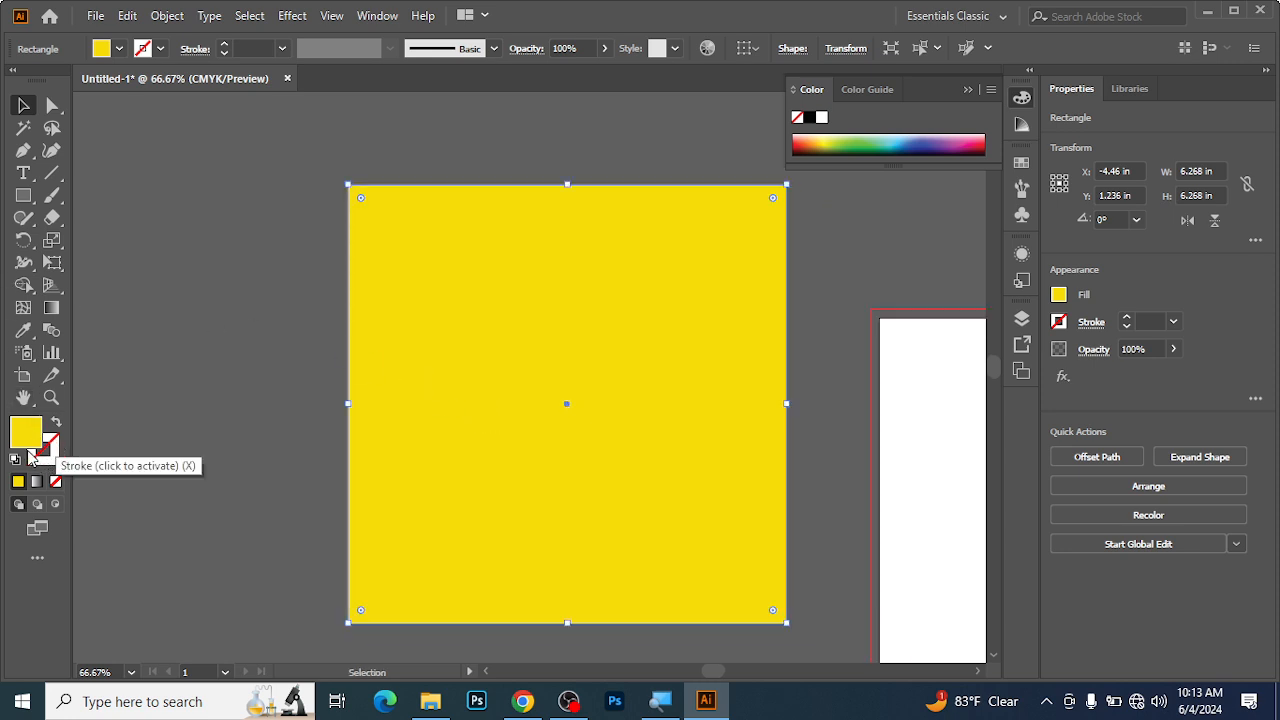
pyautogui.click(55, 481)
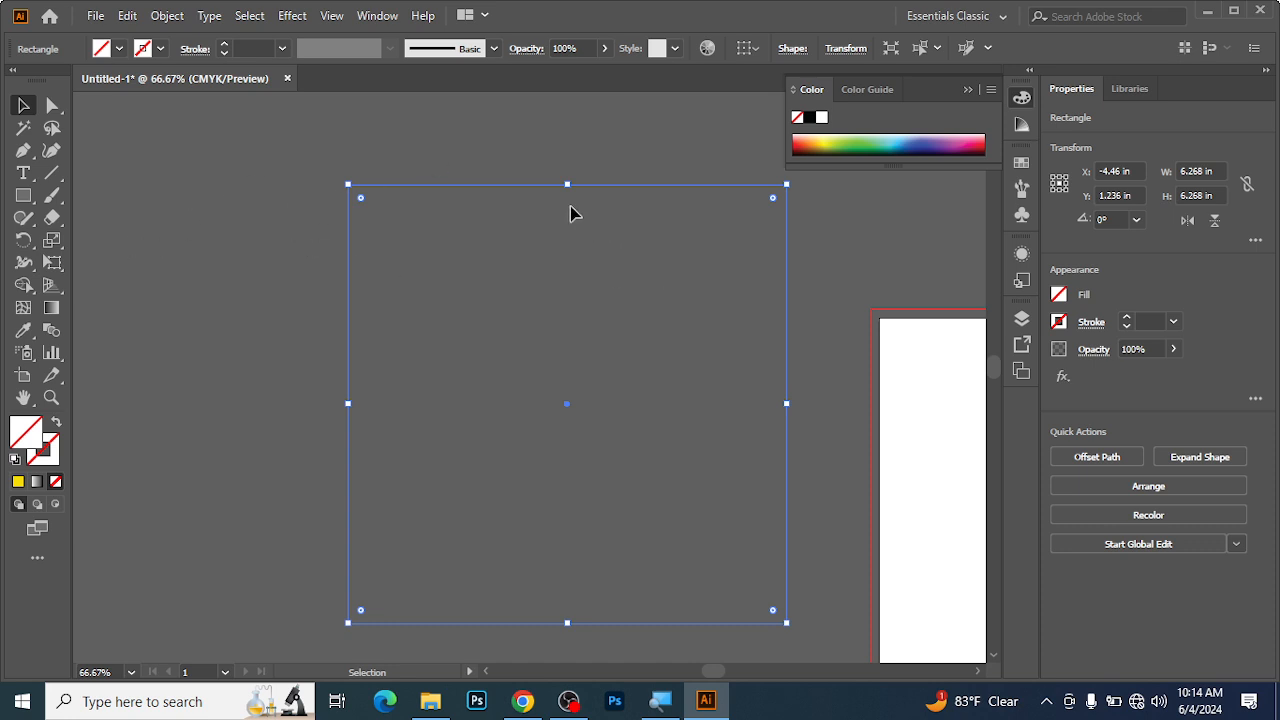
pyautogui.moveTo(543, 184); pyautogui.dragTo(431, 274)
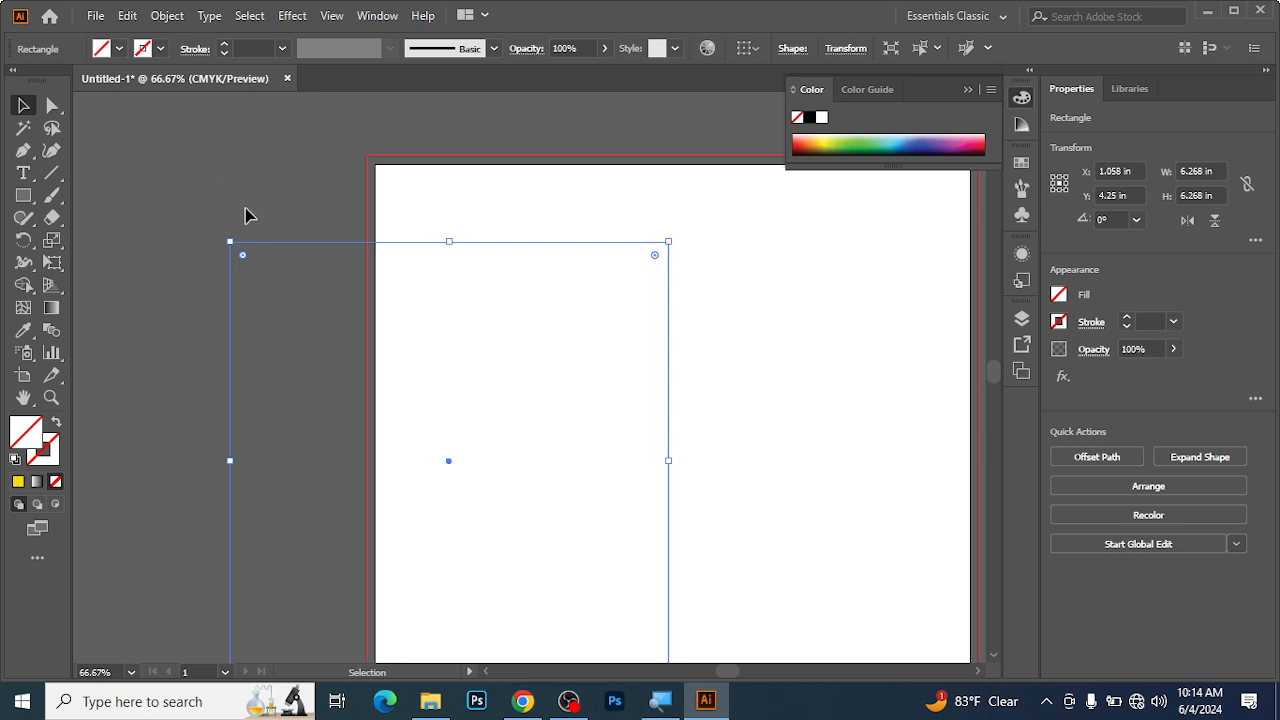
# Deselect the invisible square, switch the document to Outline view, and select the square by its path.
pyautogui.click(701, 264)
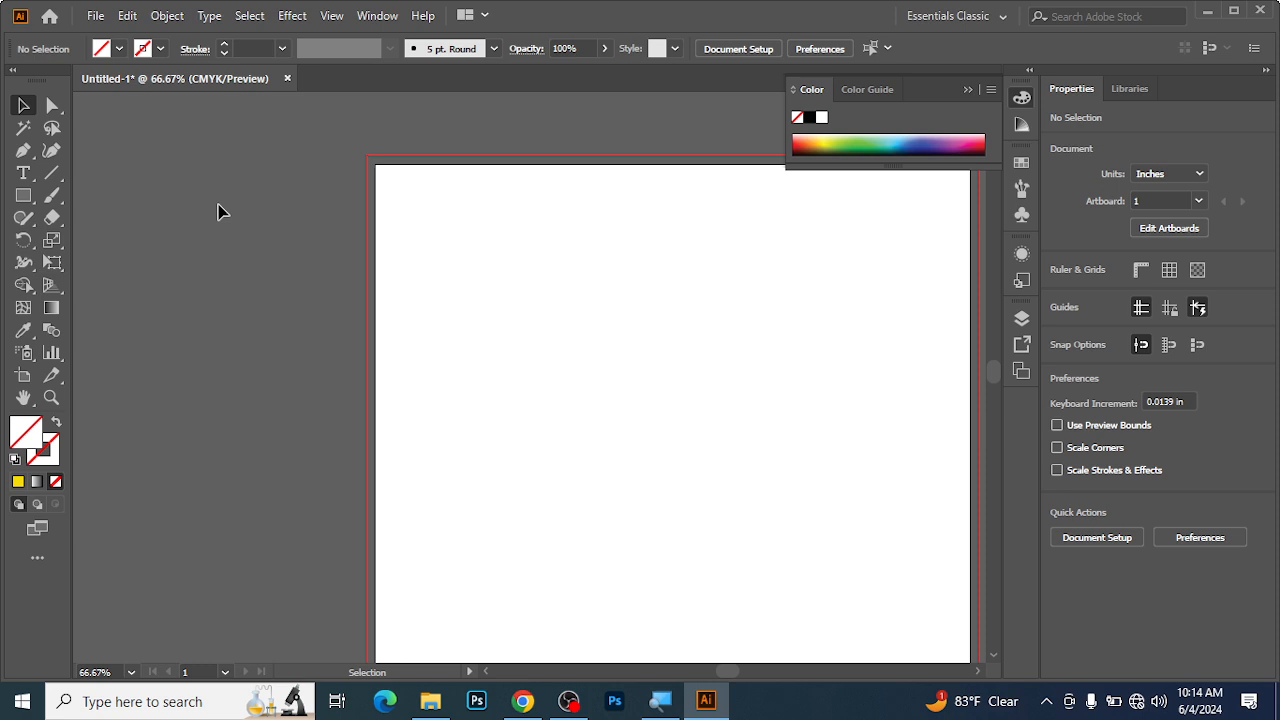
pyautogui.press('a')
pyautogui.hotkey('ctrl', 'y')
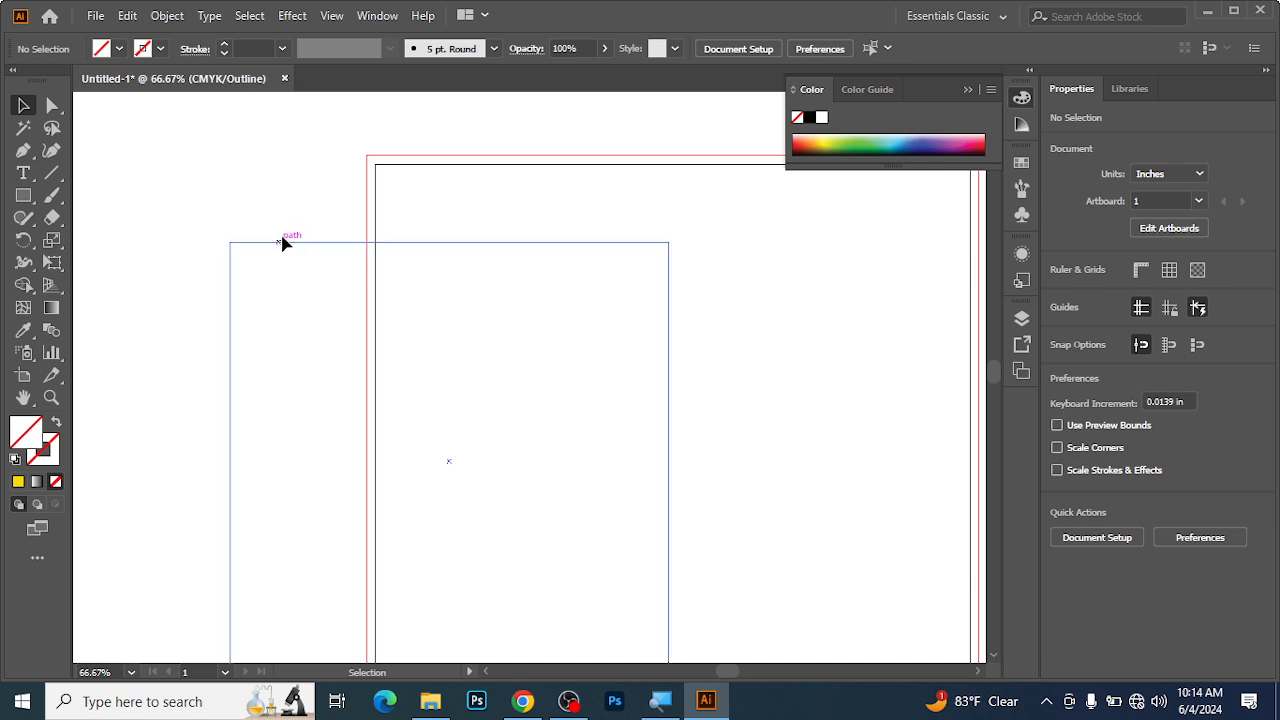
pyautogui.moveTo(276, 249)
pyautogui.mouseDown()
pyautogui.moveTo(309, 269)
pyautogui.moveTo(281, 258)
pyautogui.mouseUp()
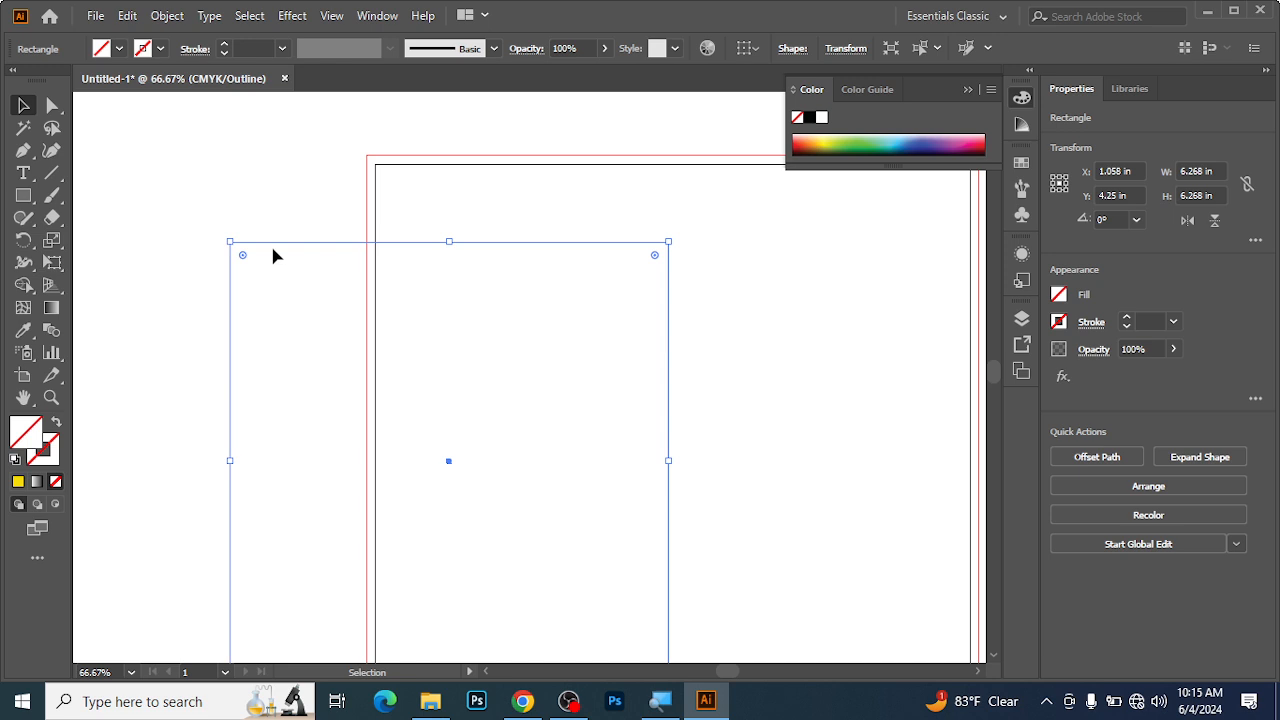
# Return to Preview view, and move the selected invisible square slightly to the right and down.
pyautogui.press('a')
pyautogui.hotkey('ctrl', 'y')
pyautogui.press('v')
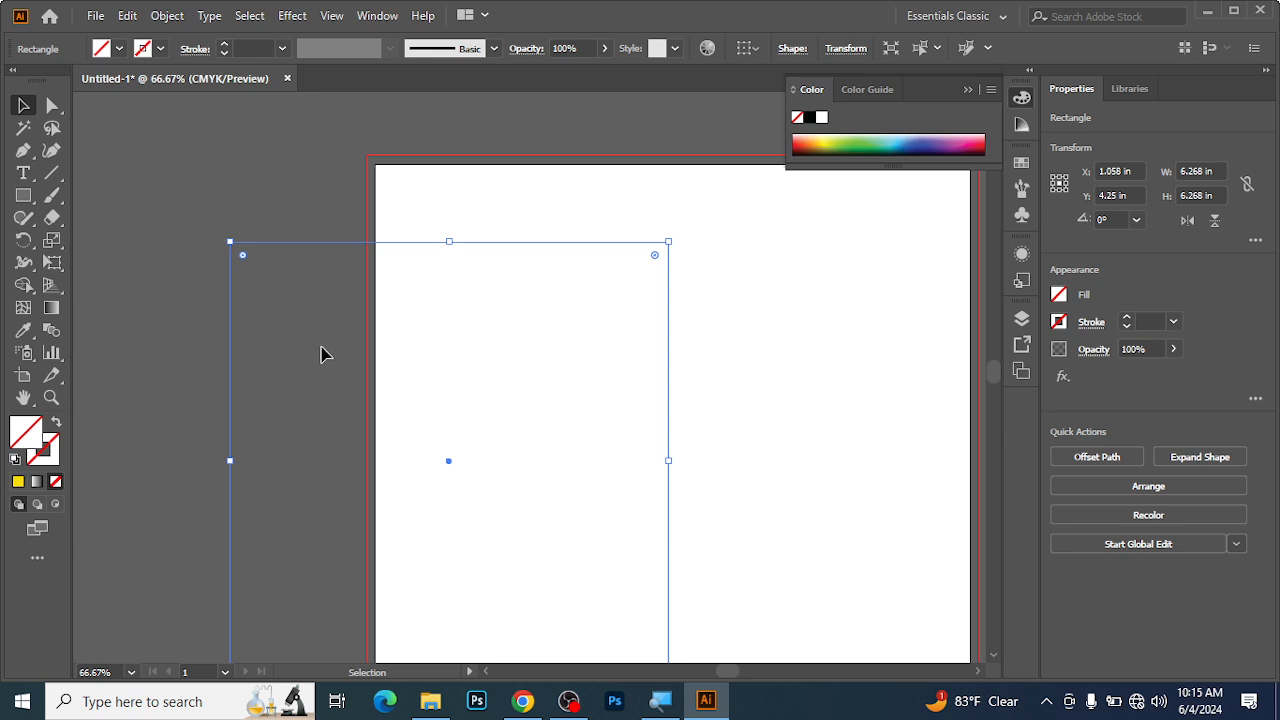
pyautogui.moveTo(306, 242); pyautogui.dragTo(337, 257)
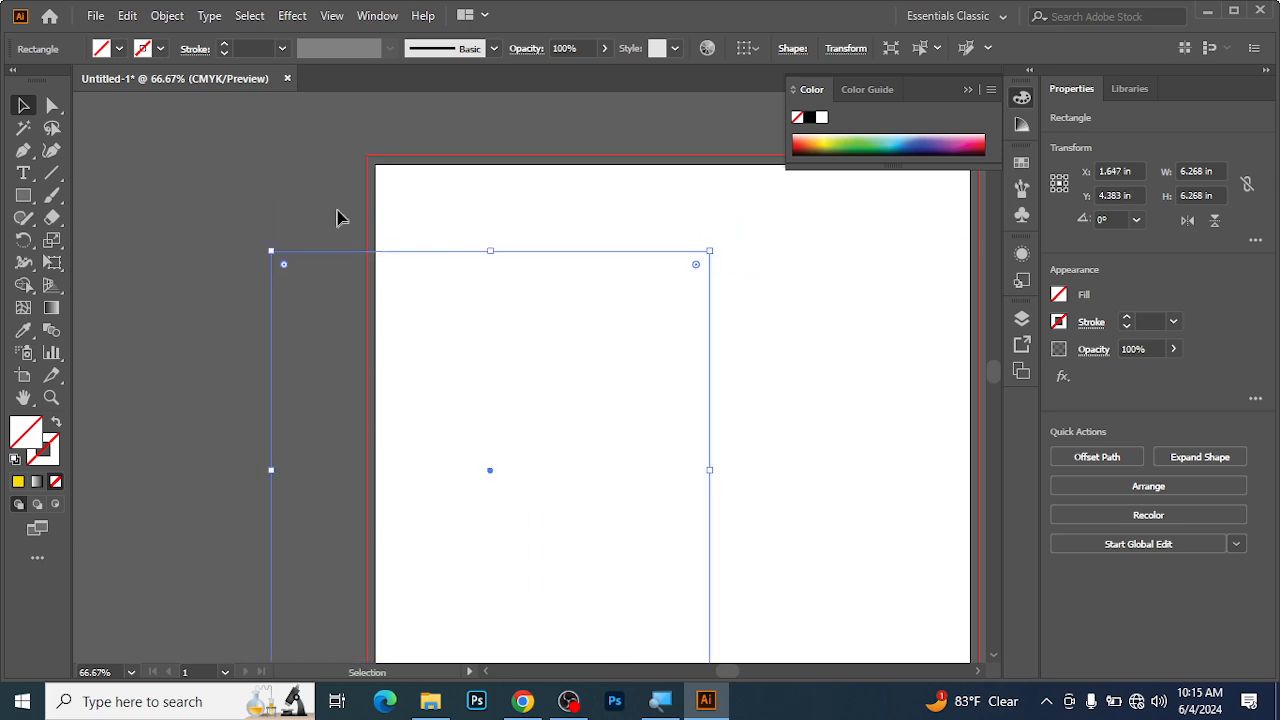
# Deselect the square, use Outline view to move it up and to the left by its path, and return to Preview view.
pyautogui.click(329, 314)
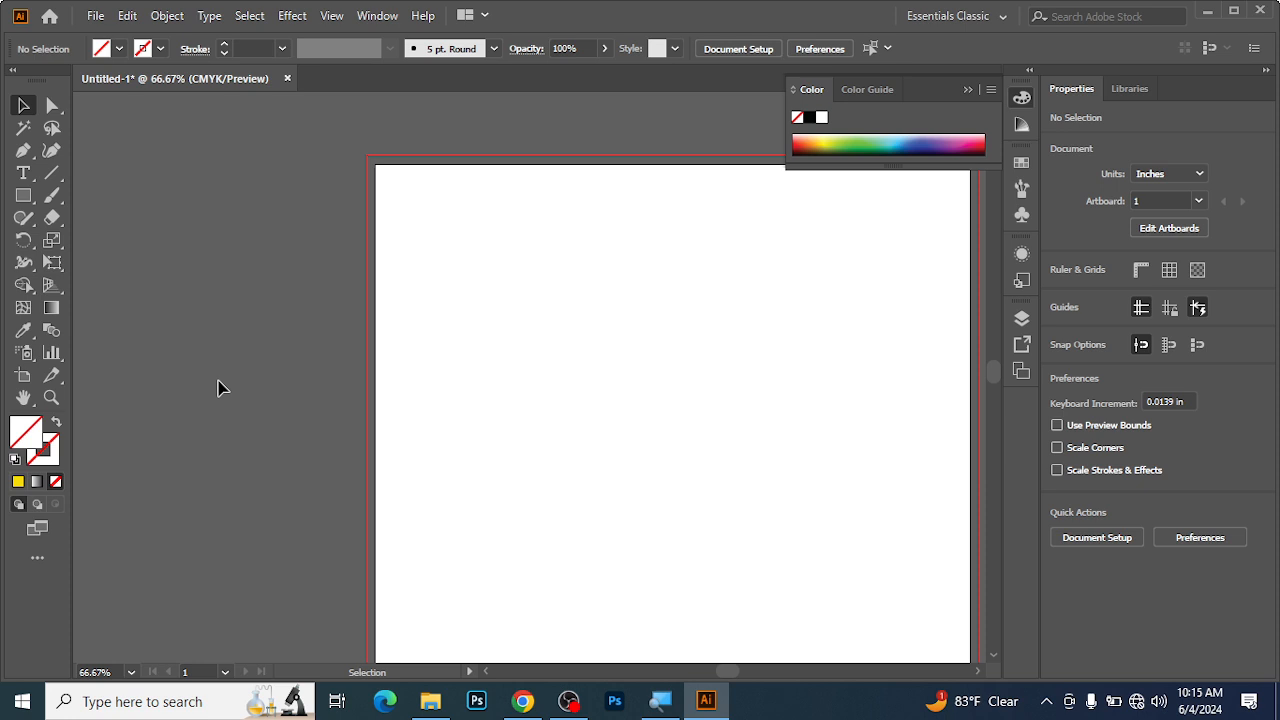
pyautogui.hotkey('ctrl', 'y')
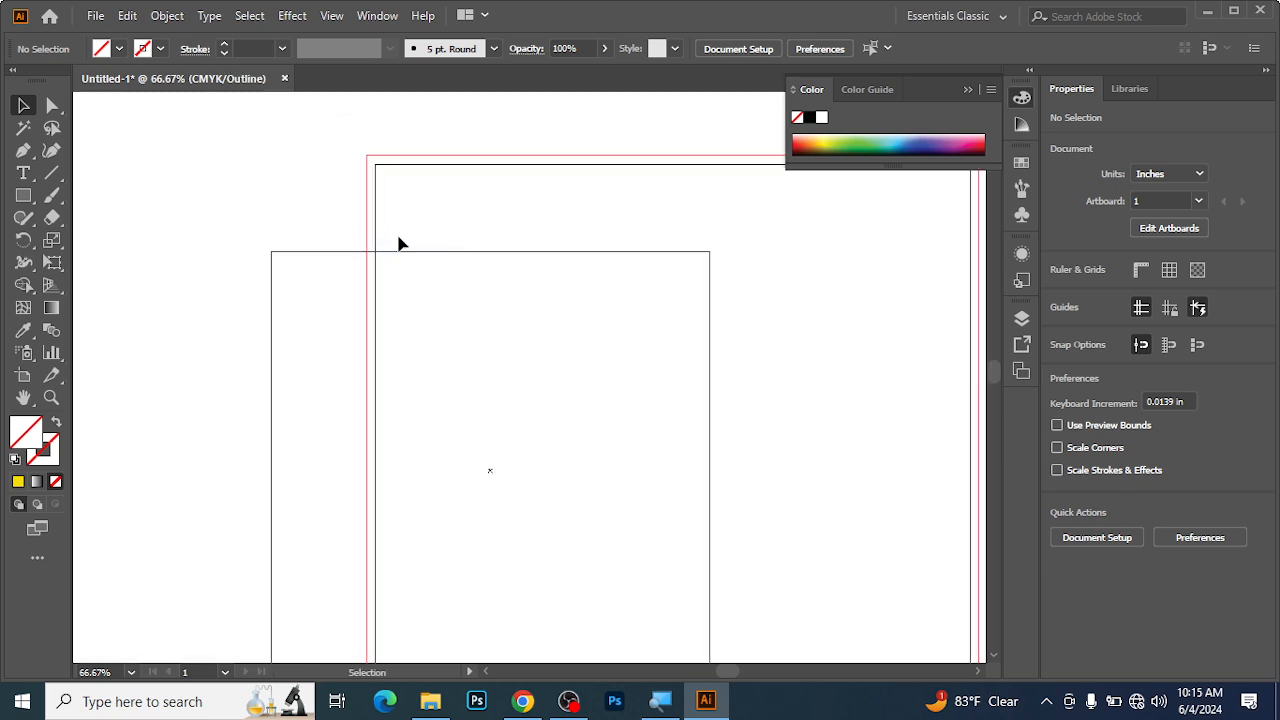
pyautogui.moveTo(436, 252); pyautogui.dragTo(366, 229)
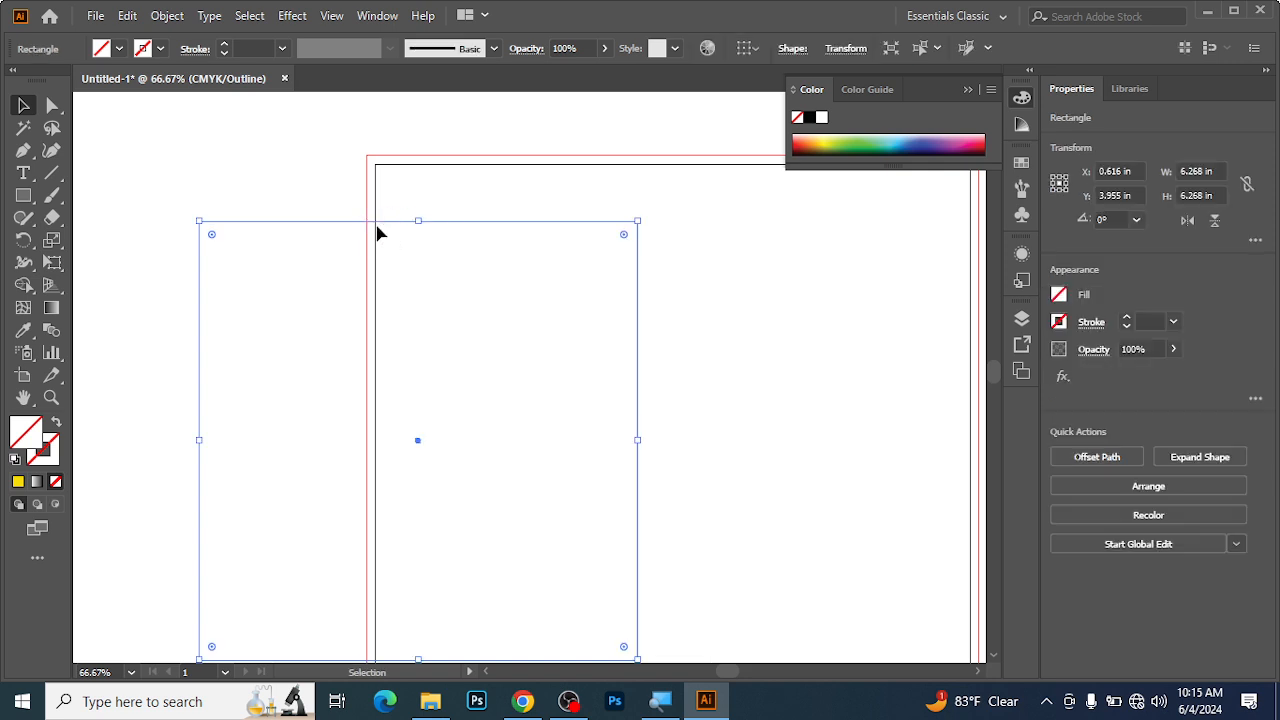
pyautogui.hotkey('ctrl', 'y')
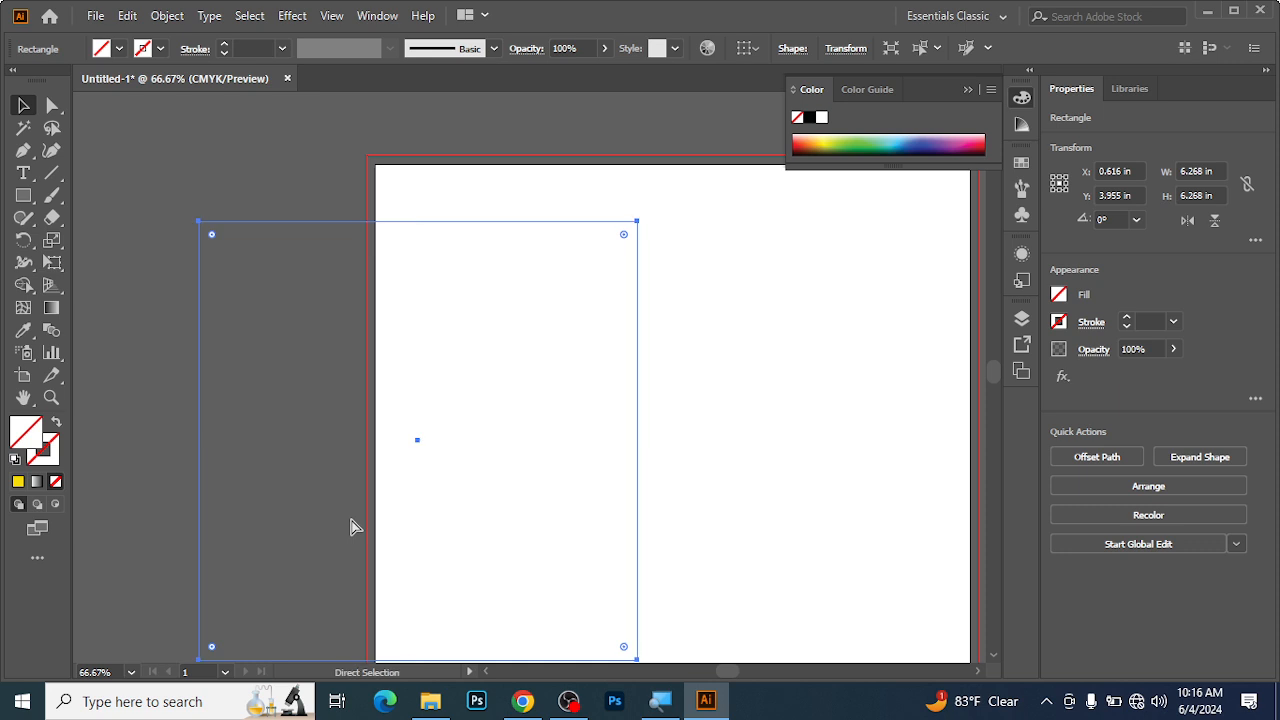
# Switch to Outline view to find and reselect the deselected square by its top edge, and return to Preview view.
pyautogui.hotkey('ctrl', 'y')
pyautogui.click(266, 517)
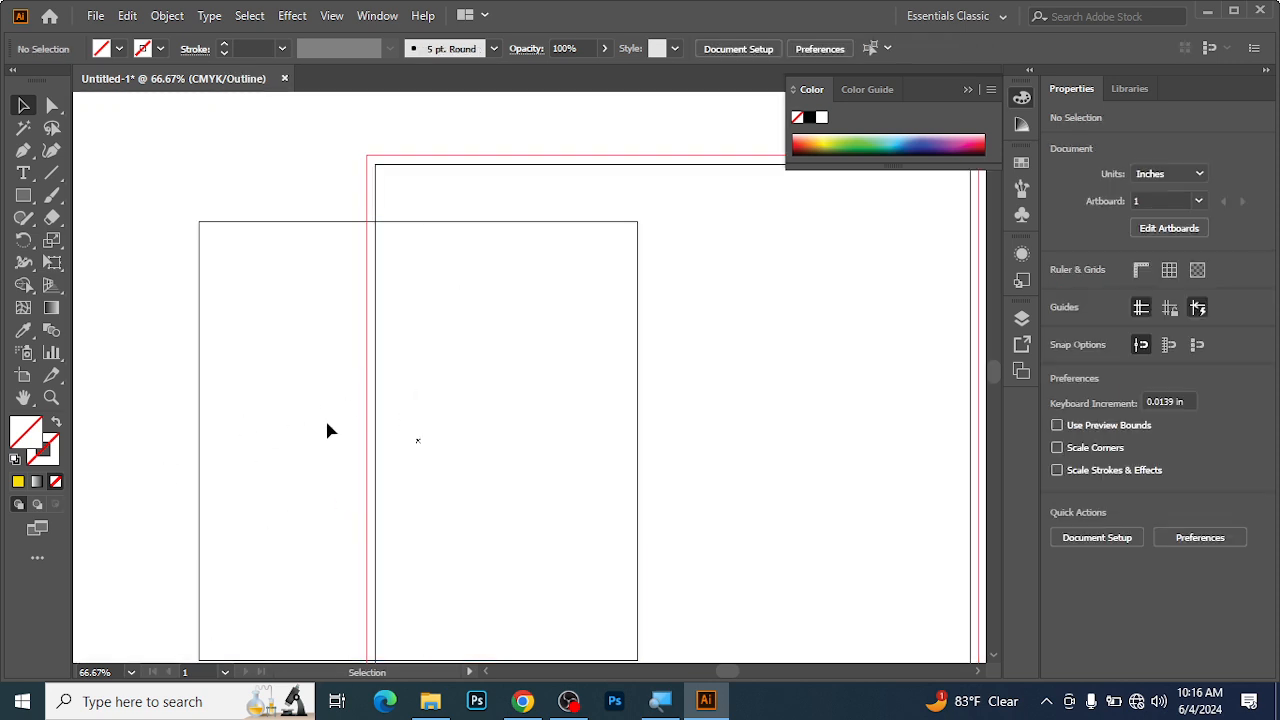
pyautogui.click(286, 221)
pyautogui.press('ctrl')
pyautogui.hotkey('ctrl', 'y')
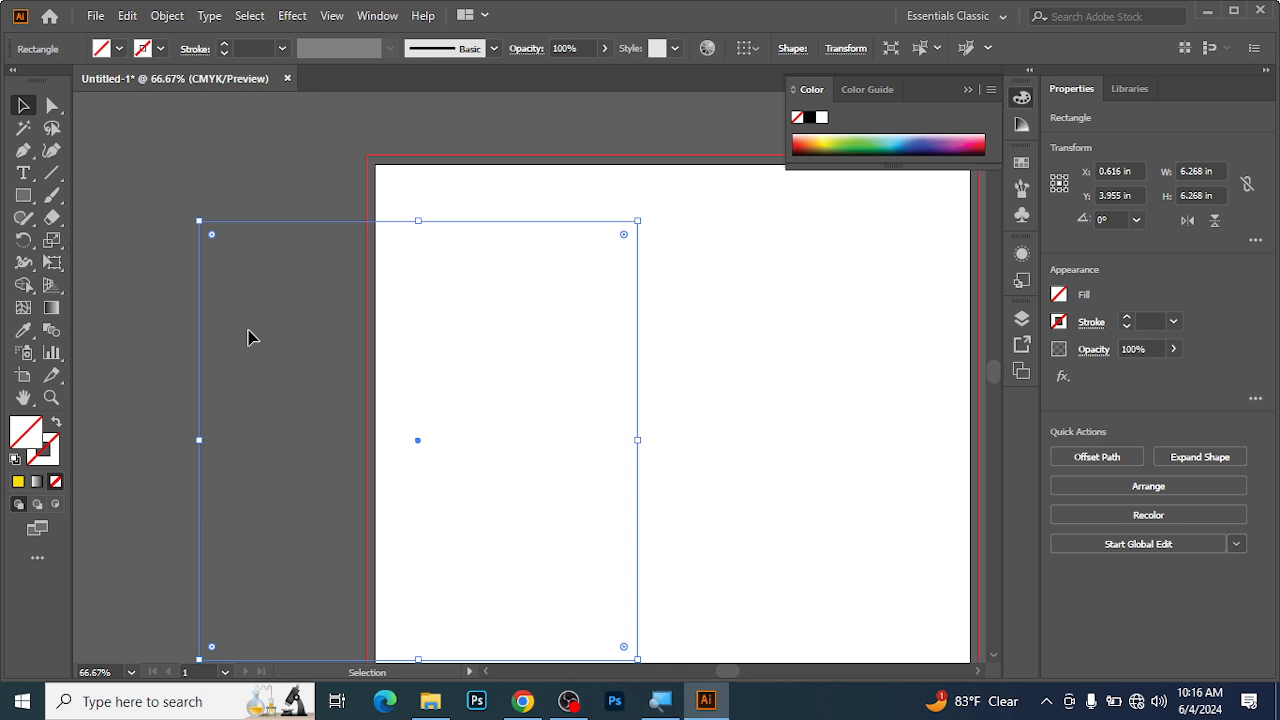
# Draw a rectangle about 3.07 by 2.89 in on the artboard's upper area, and fill it with yellow.
pyautogui.click(248, 337)
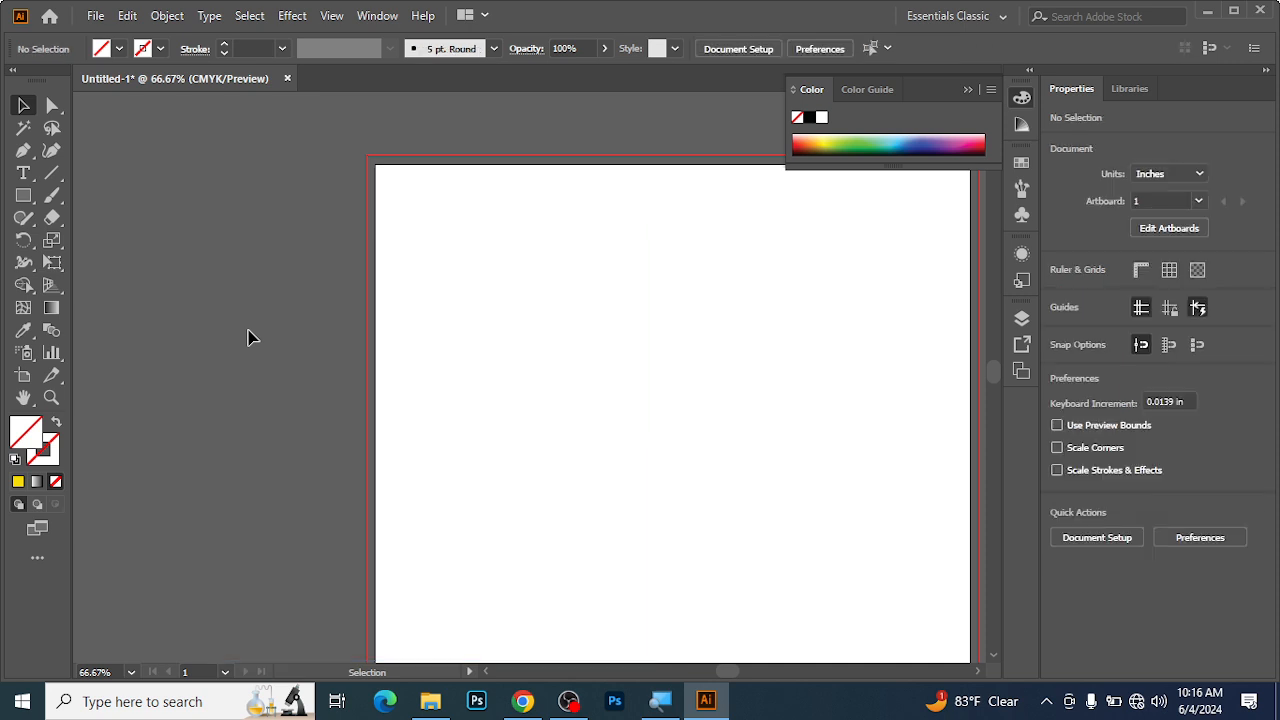
pyautogui.press('space')
pyautogui.moveTo(686, 331); pyautogui.dragTo(491, 291)
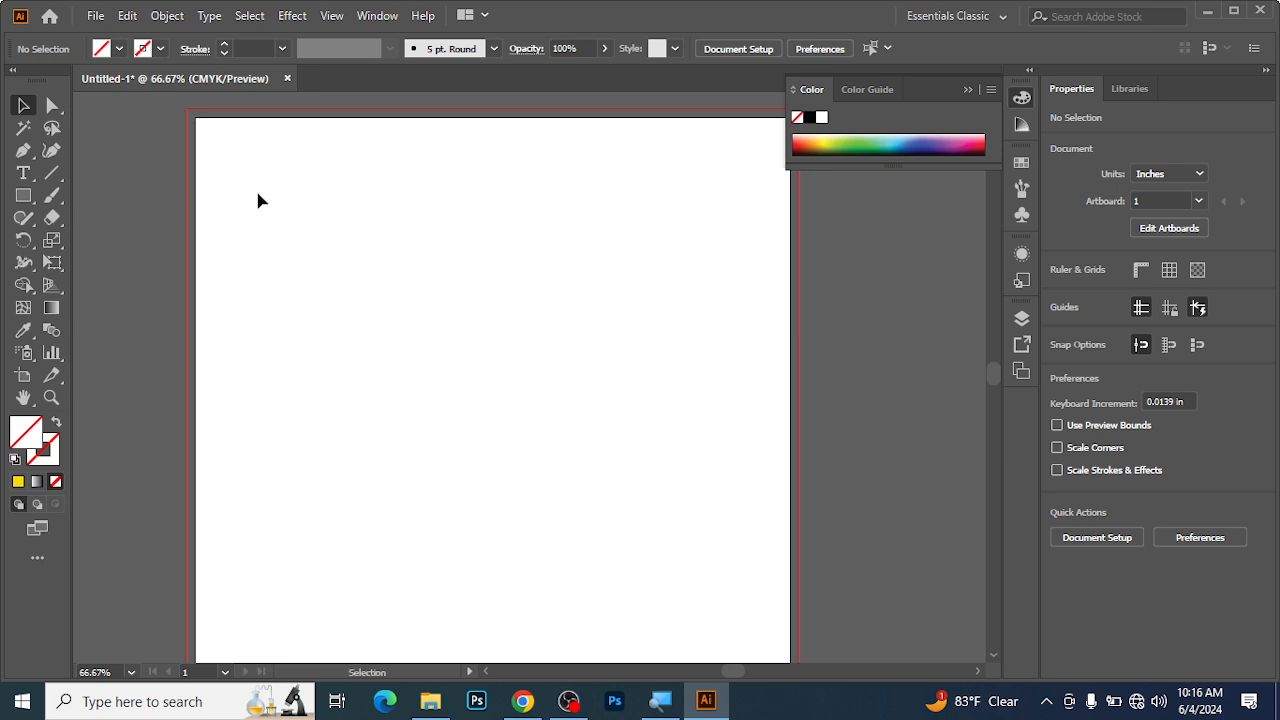
pyautogui.click(23, 196)
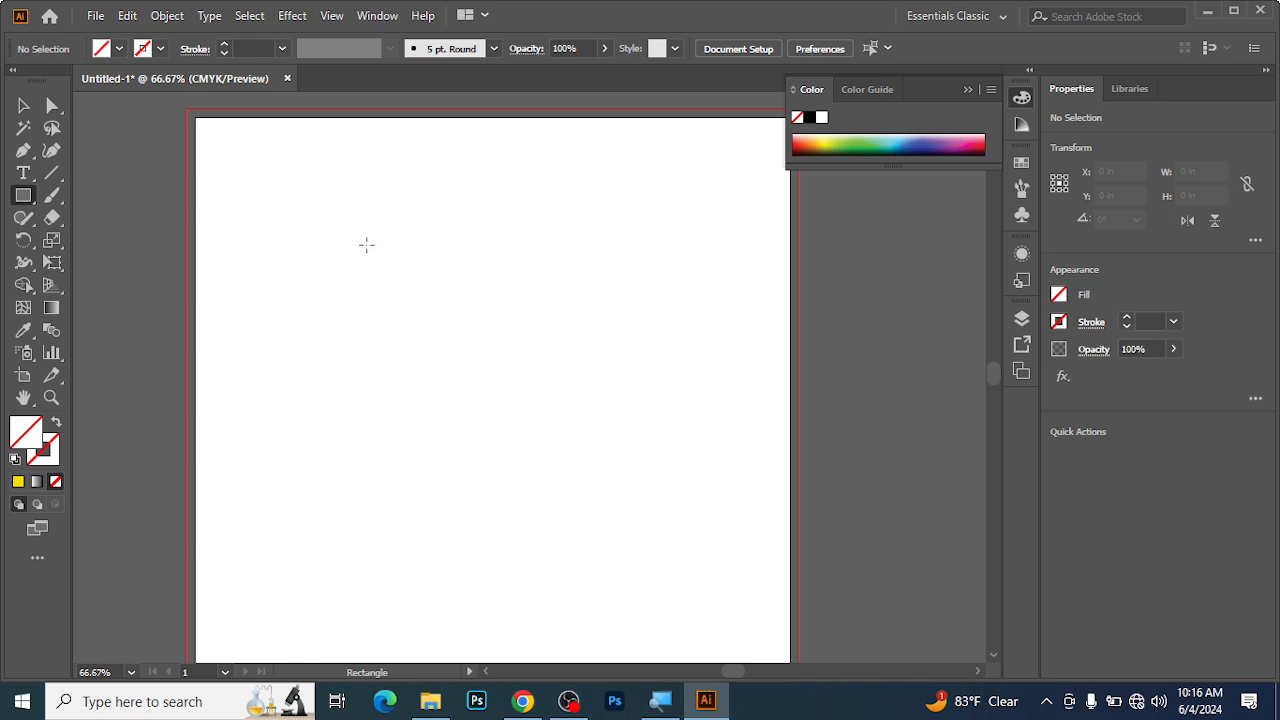
pyautogui.moveTo(366, 244); pyautogui.dragTo(583, 446)
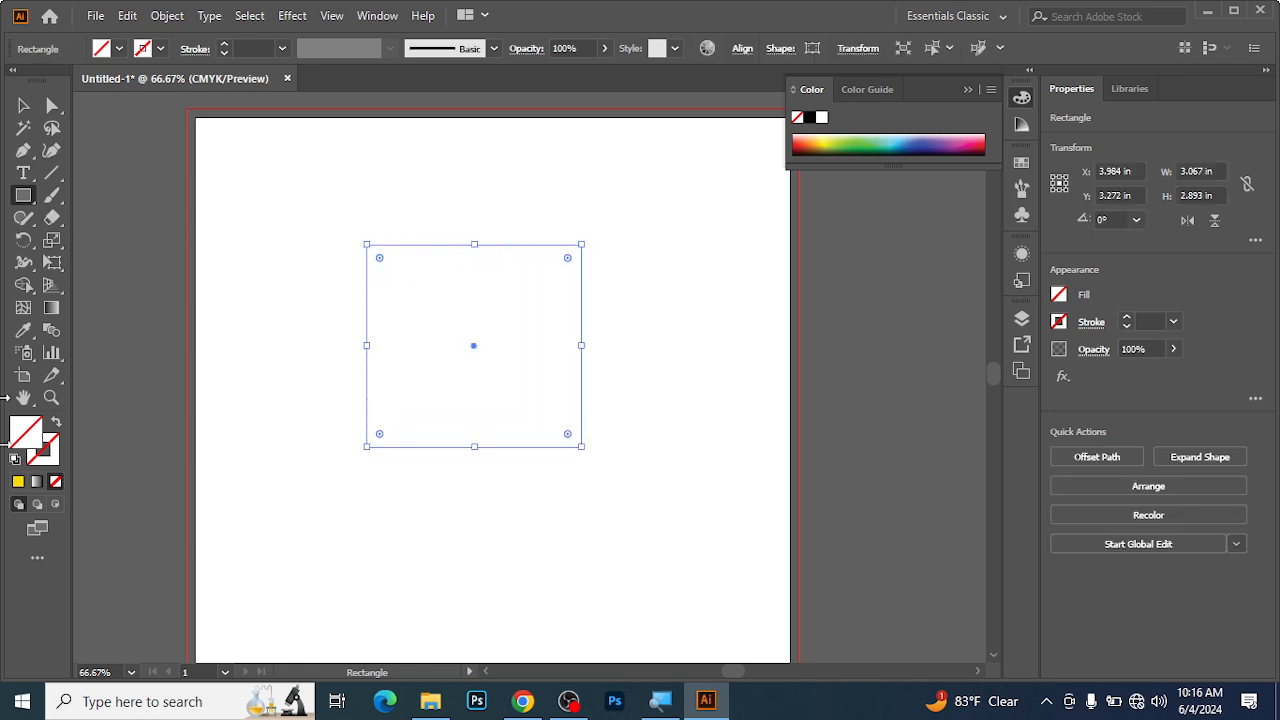
pyautogui.click(18, 481)
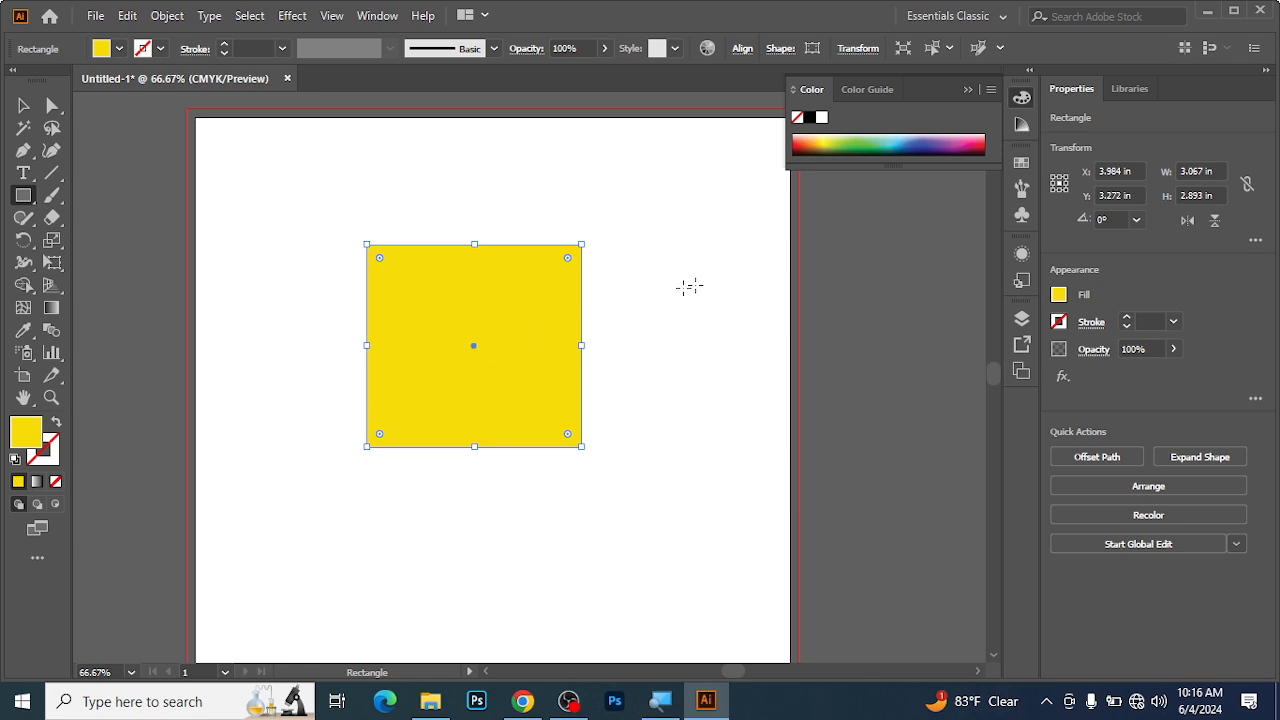
# Move the yellow rectangle slightly up, resize it by its side handles to about 3.64 by 3.19 in, and deselect it.
pyautogui.click(20, 106)
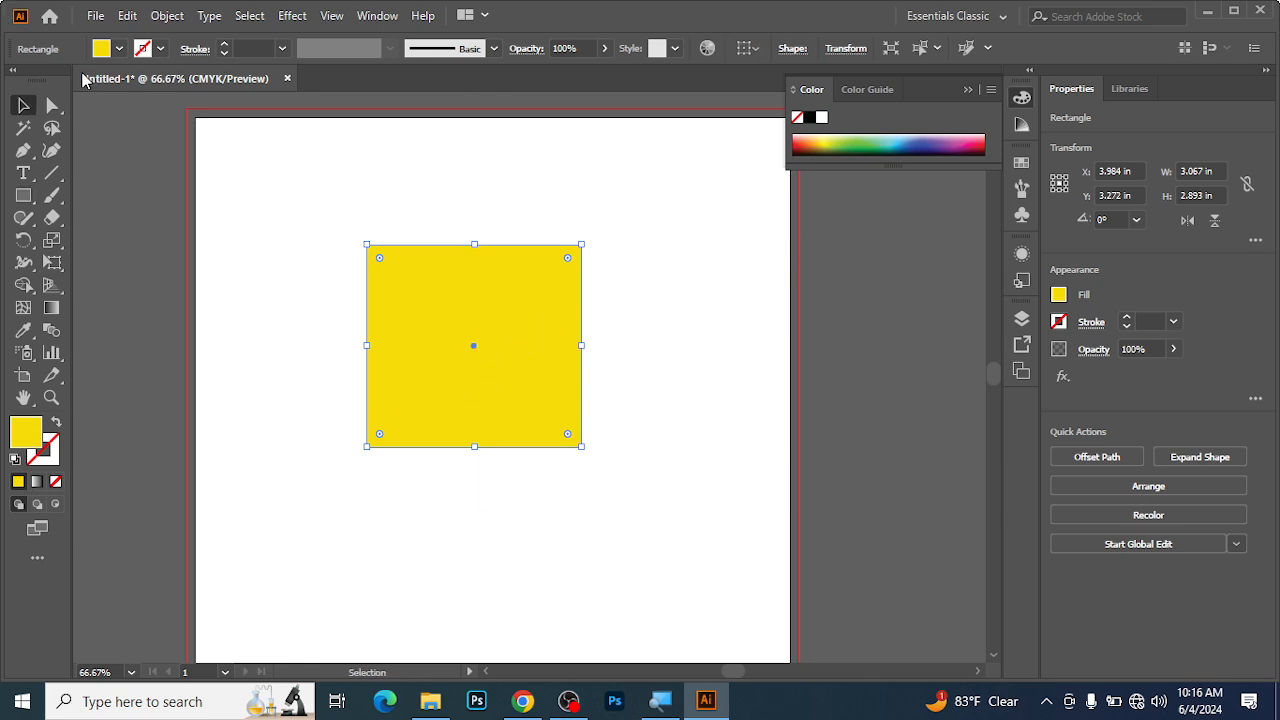
pyautogui.click(318, 139)
pyautogui.moveTo(450, 292); pyautogui.dragTo(448, 285)
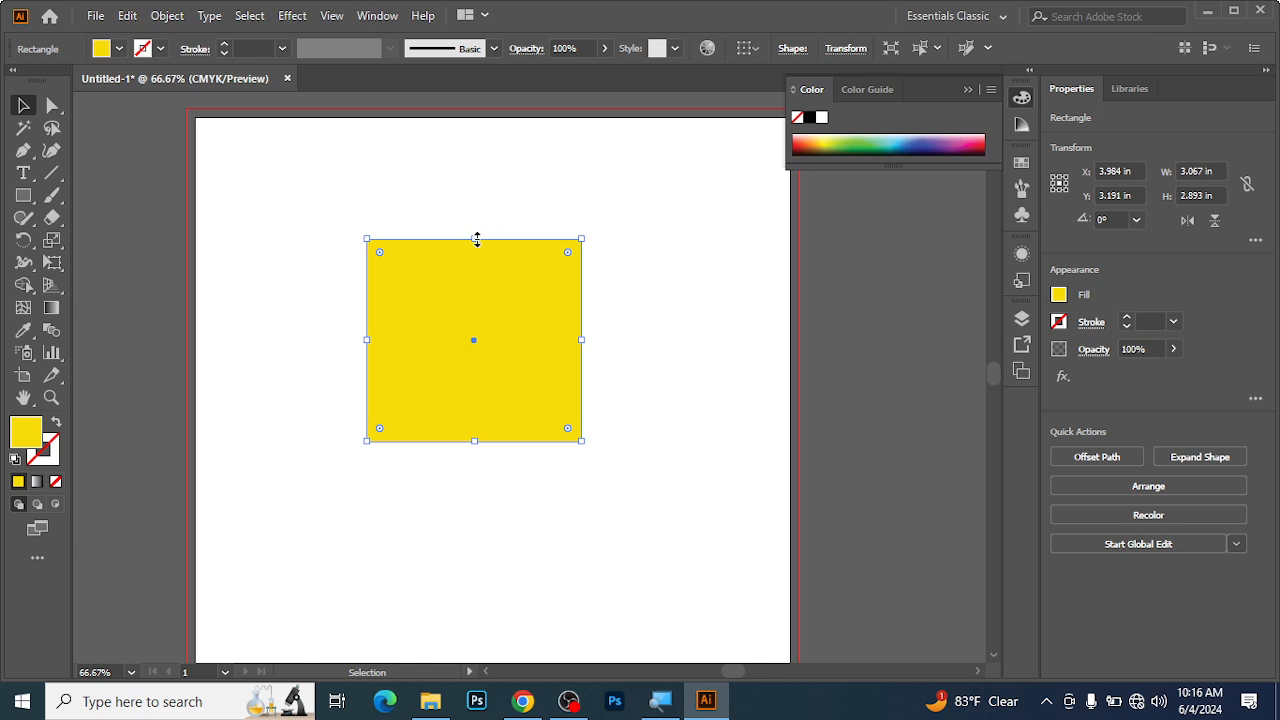
pyautogui.moveTo(476, 240); pyautogui.dragTo(474, 326)
pyautogui.moveTo(582, 384); pyautogui.dragTo(622, 386)
pyautogui.moveTo(494, 326); pyautogui.dragTo(494, 218)
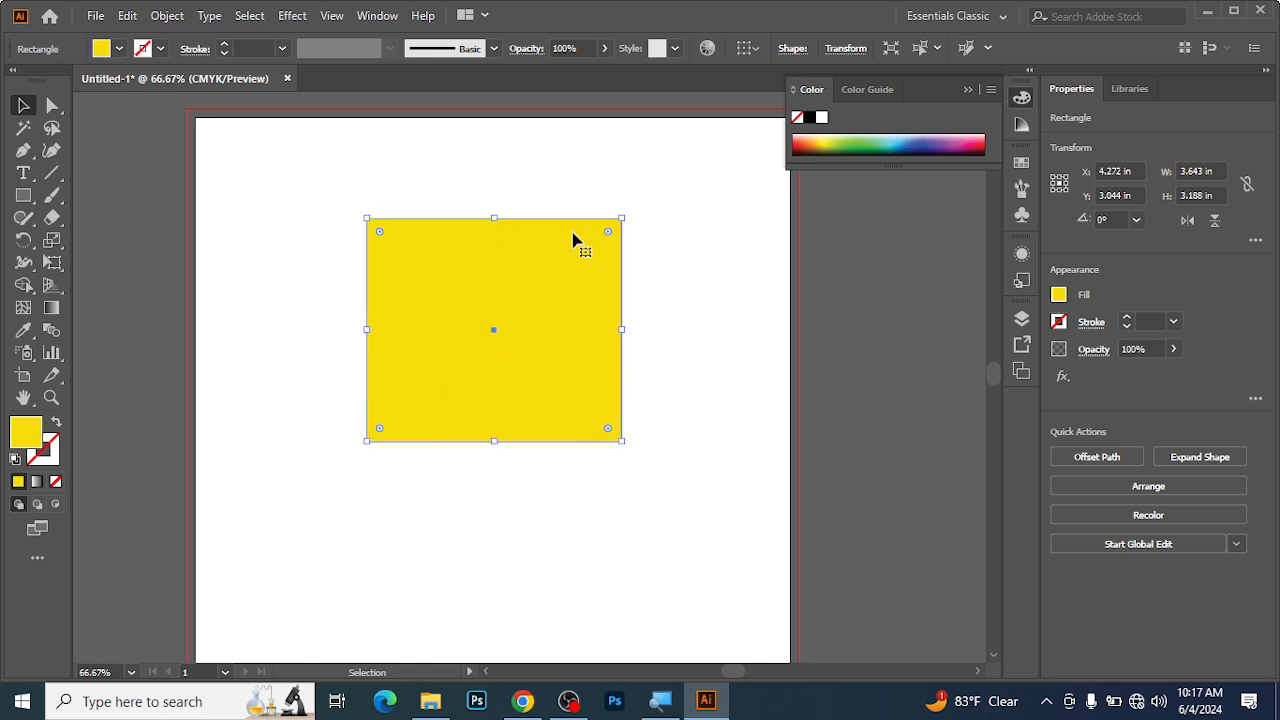
pyautogui.click(317, 191)
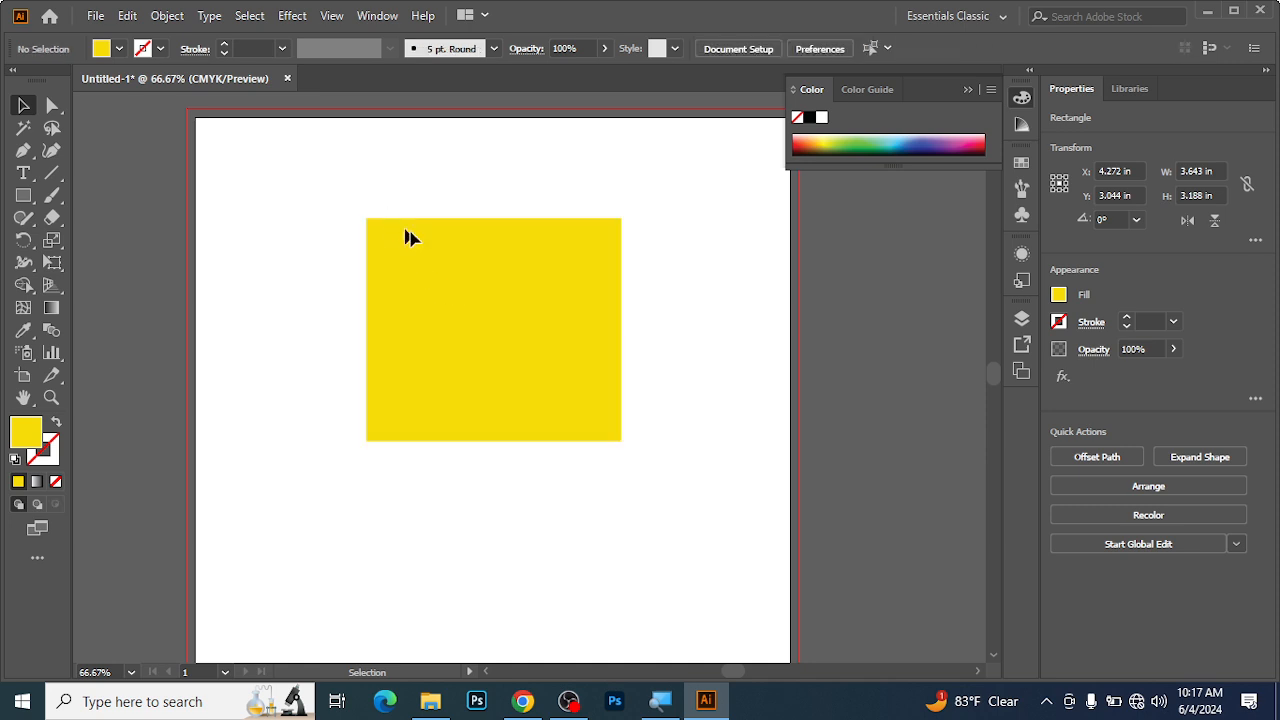
# Reselect the yellow rectangle and widen it to about 5.34 in, and undo a further enlargement from its lower-right corner.
pyautogui.moveTo(314, 196); pyautogui.dragTo(636, 476)
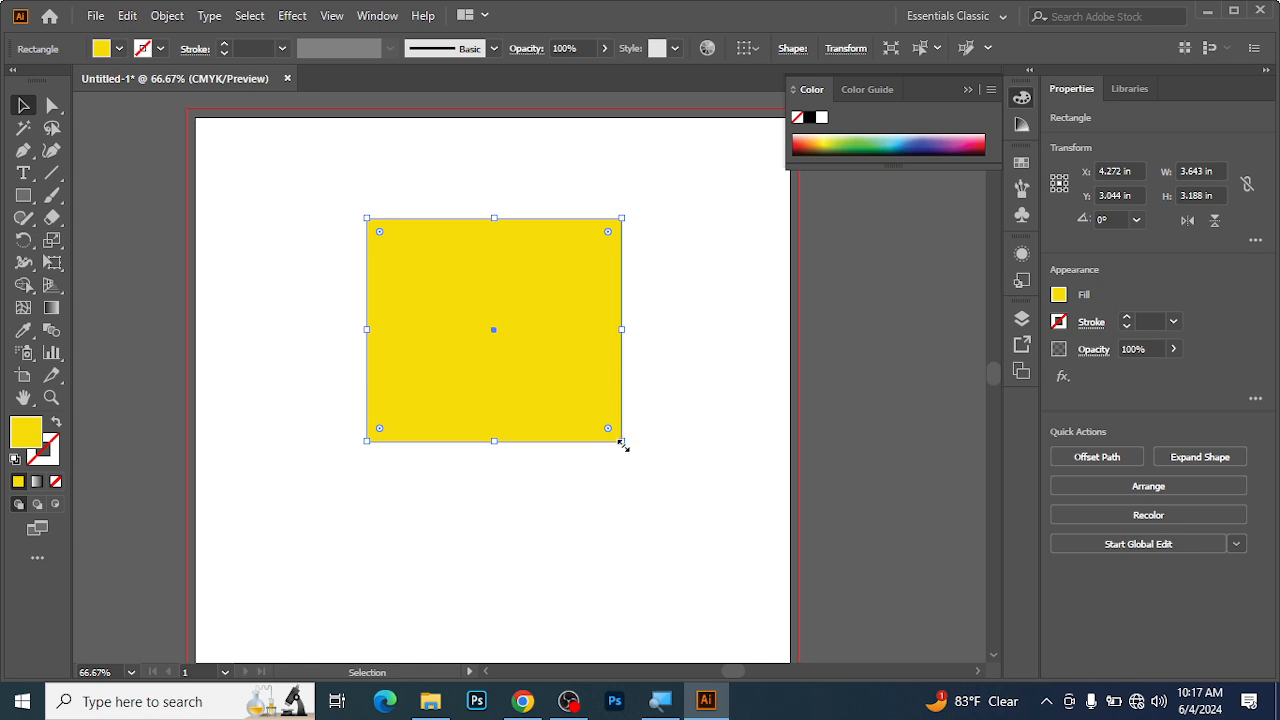
pyautogui.moveTo(622, 329); pyautogui.dragTo(743, 354)
pyautogui.moveTo(746, 441); pyautogui.dragTo(760, 549)
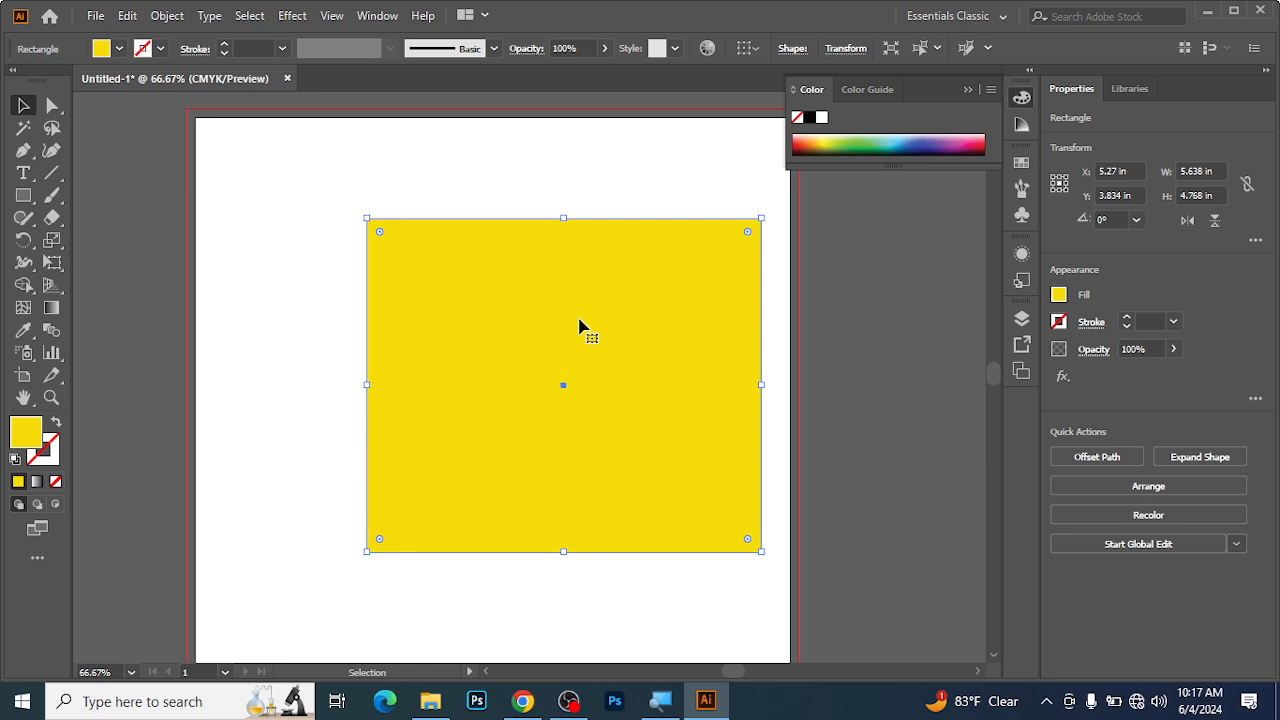
pyautogui.hotkey('ctrl', 'z')
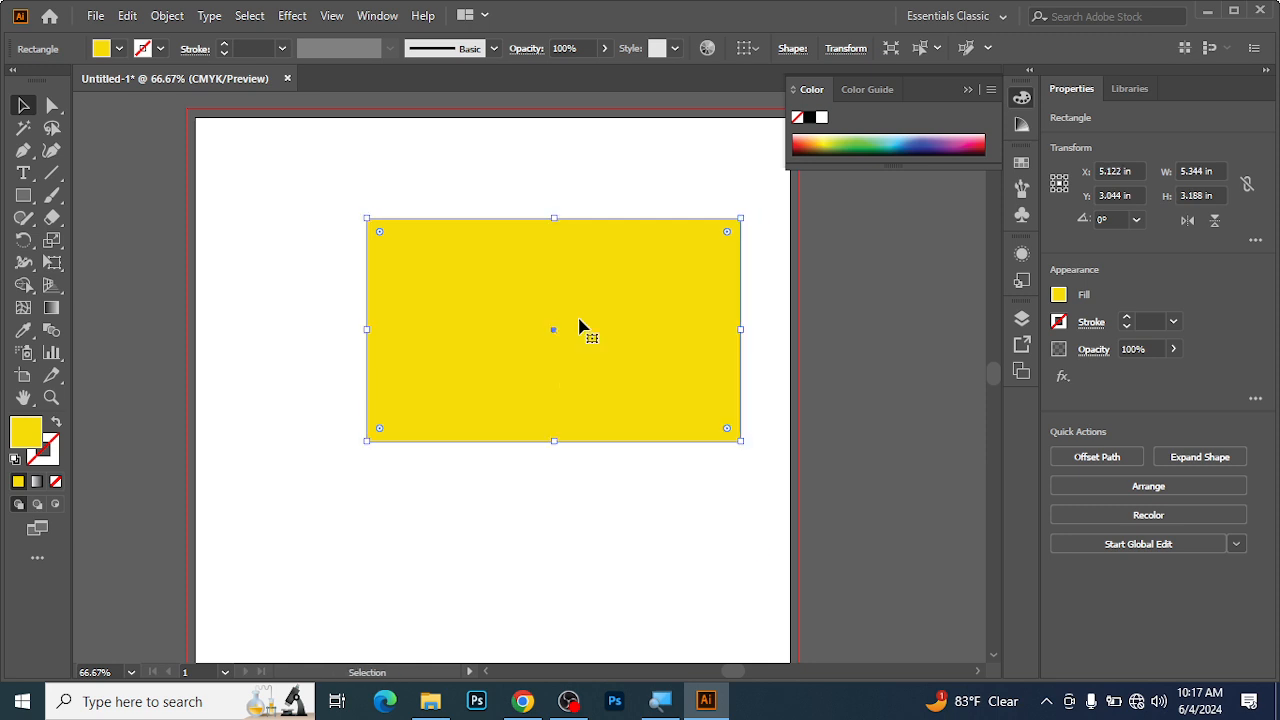
# Scale the yellow rectangle proportionally about its centre to about 6.92 by 4.13 in, and reposition it on the artboard.
pyautogui.moveTo(641, 321); pyautogui.dragTo(572, 304)
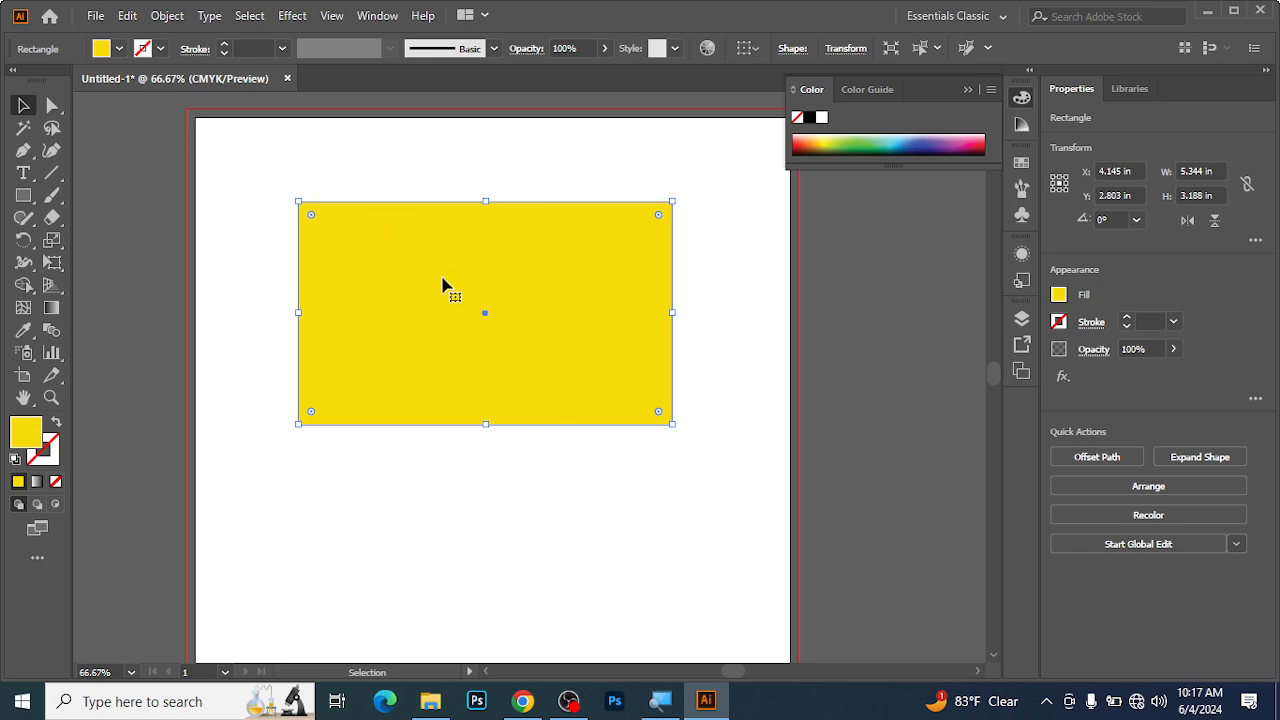
pyautogui.moveTo(672, 424); pyautogui.dragTo(572, 396)
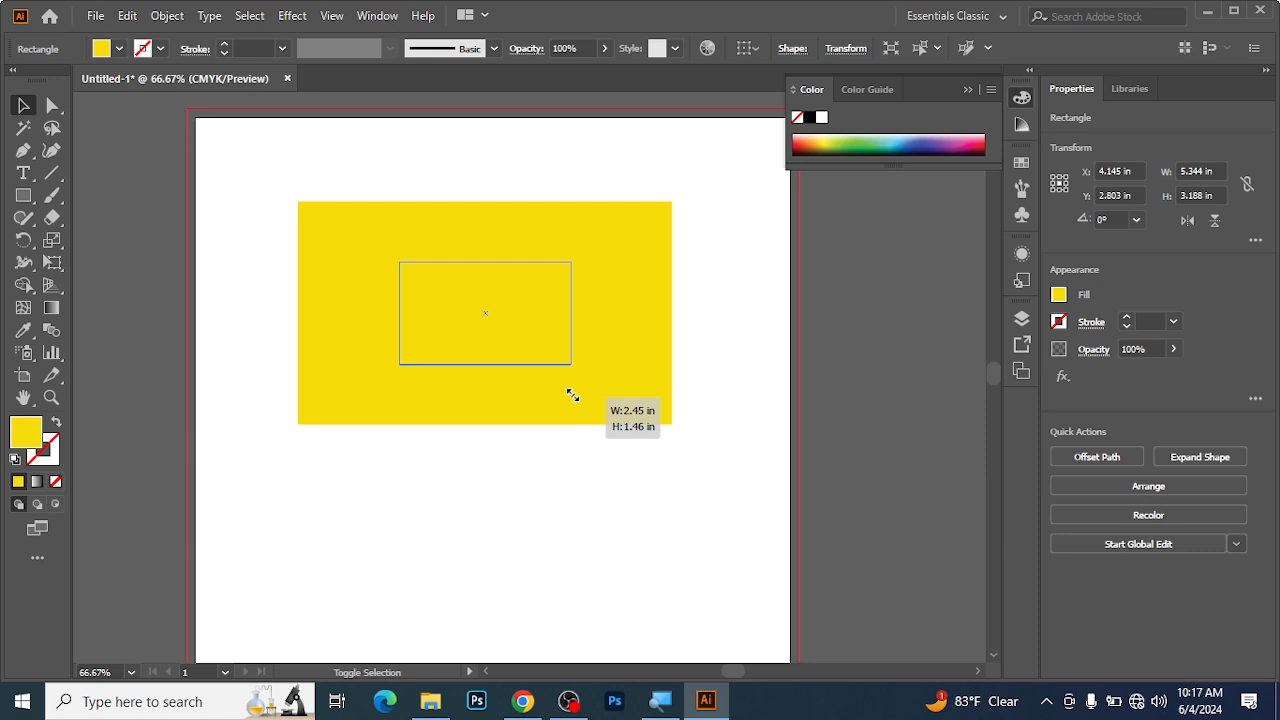
pyautogui.moveTo(572, 396); pyautogui.dragTo(729, 609)
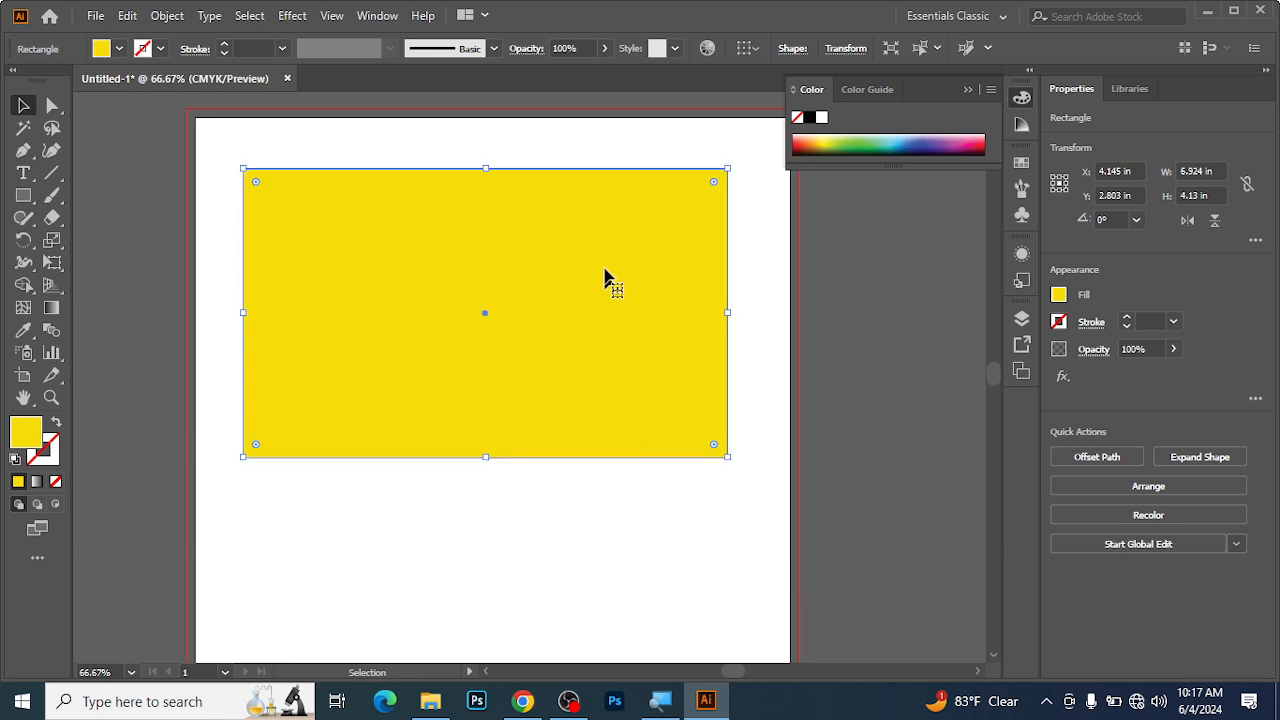
pyautogui.moveTo(406, 263); pyautogui.dragTo(430, 271)
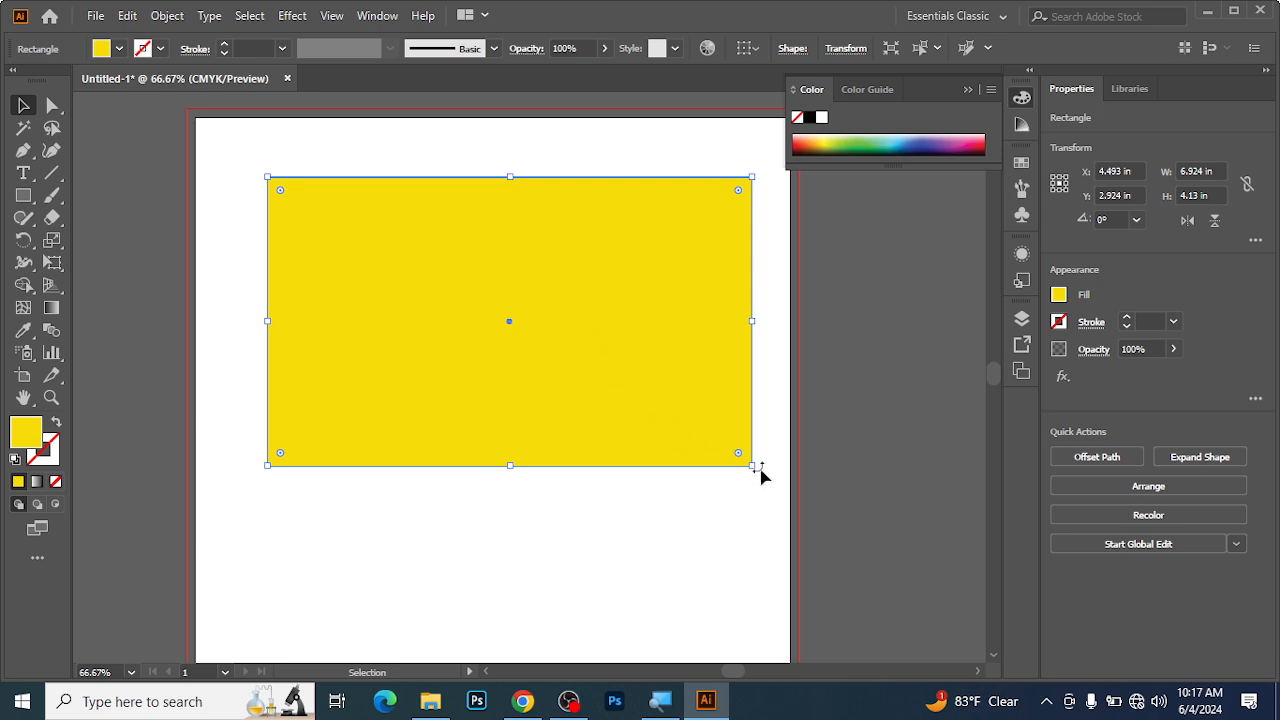
# Shrink the yellow rectangle freely from its lower-right corner to about 4.61 by 3.39 in, and delete it.
pyautogui.moveTo(752, 466); pyautogui.dragTo(590, 413)
pyautogui.press('Delete')
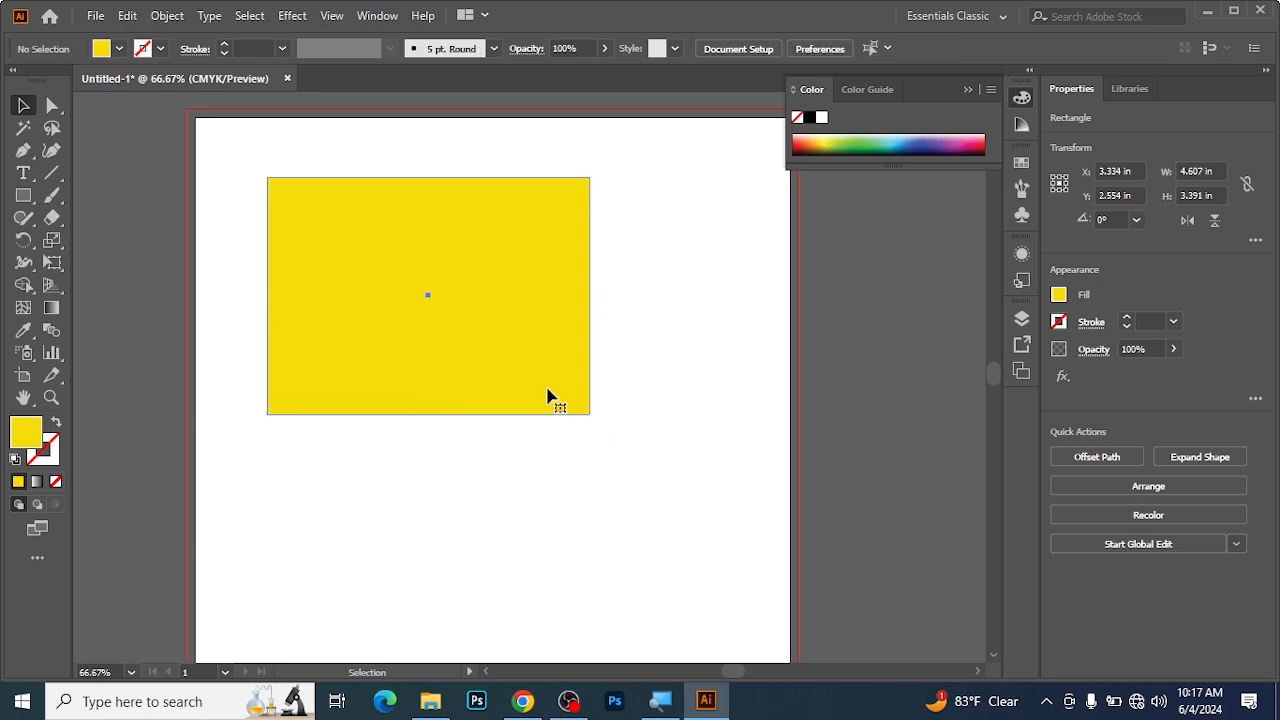
# Draw a yellow square of about 3.42 in near the artboard's top, enlarge it freely from its lower-right corner, and undo the enlargement.
pyautogui.click(20, 197)
pyautogui.moveTo(372, 190); pyautogui.dragTo(611, 428)
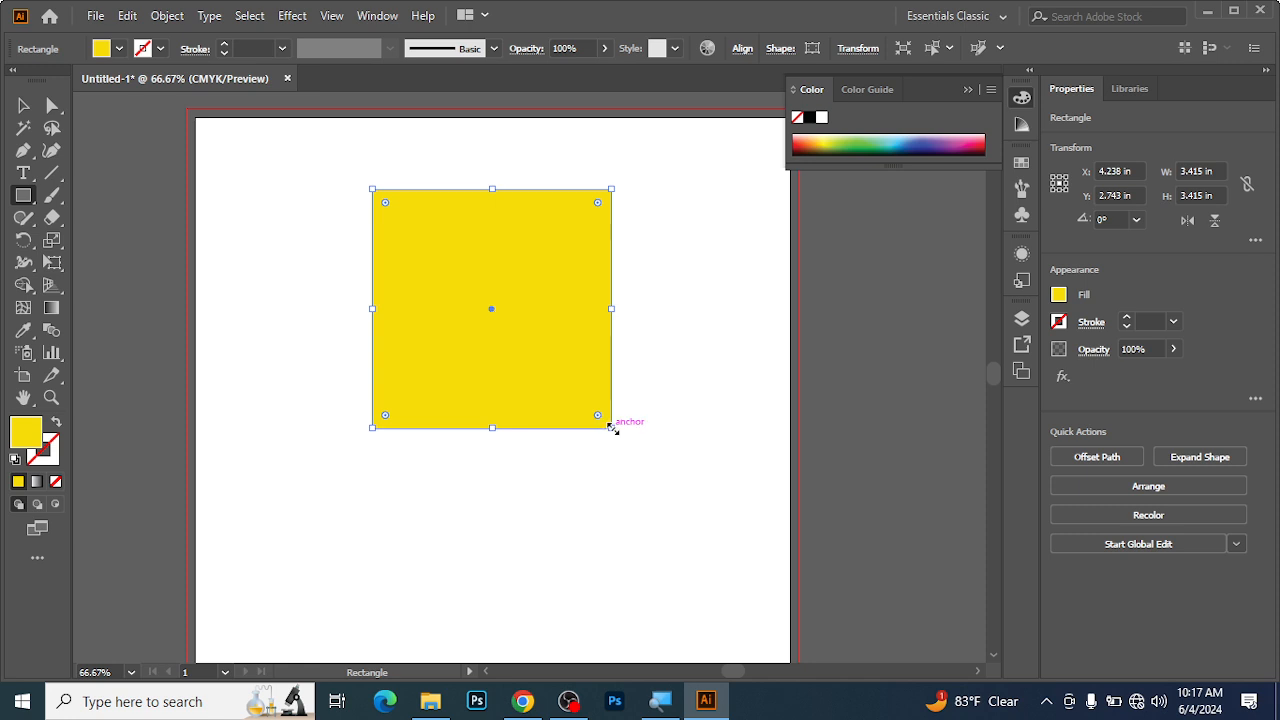
pyautogui.moveTo(612, 428); pyautogui.dragTo(711, 554)
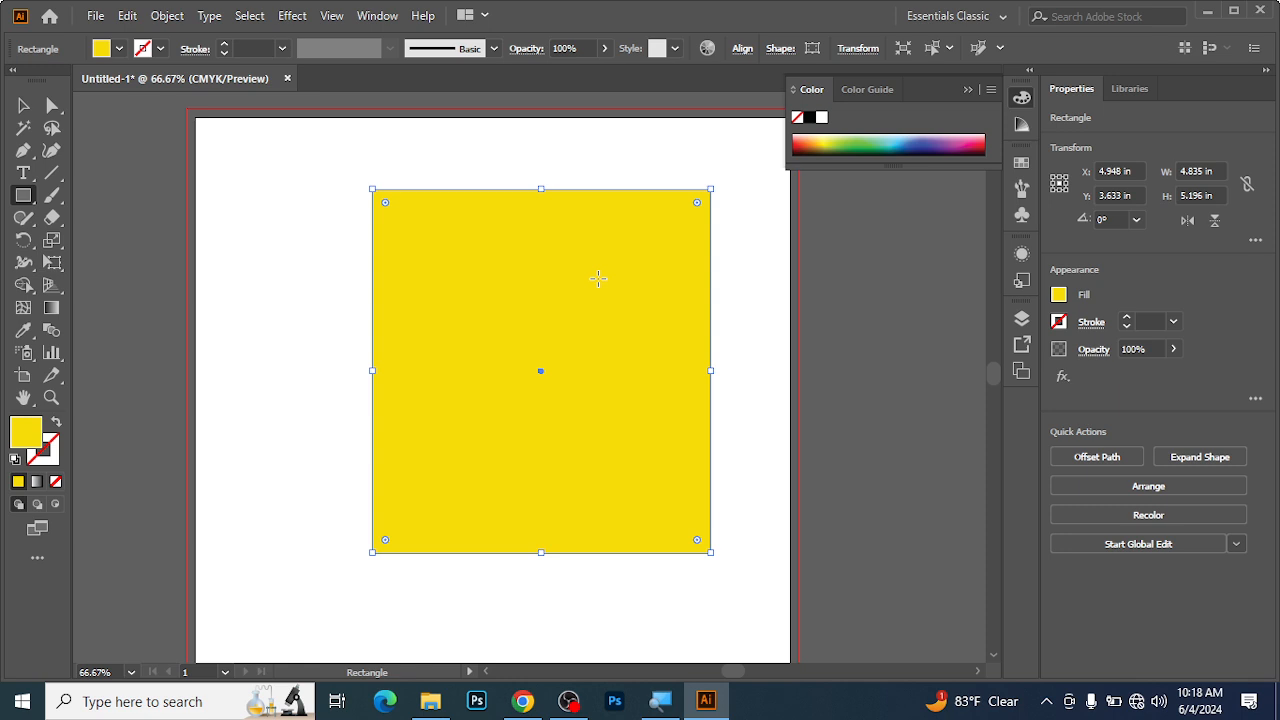
pyautogui.hotkey('ctrl', 'z')
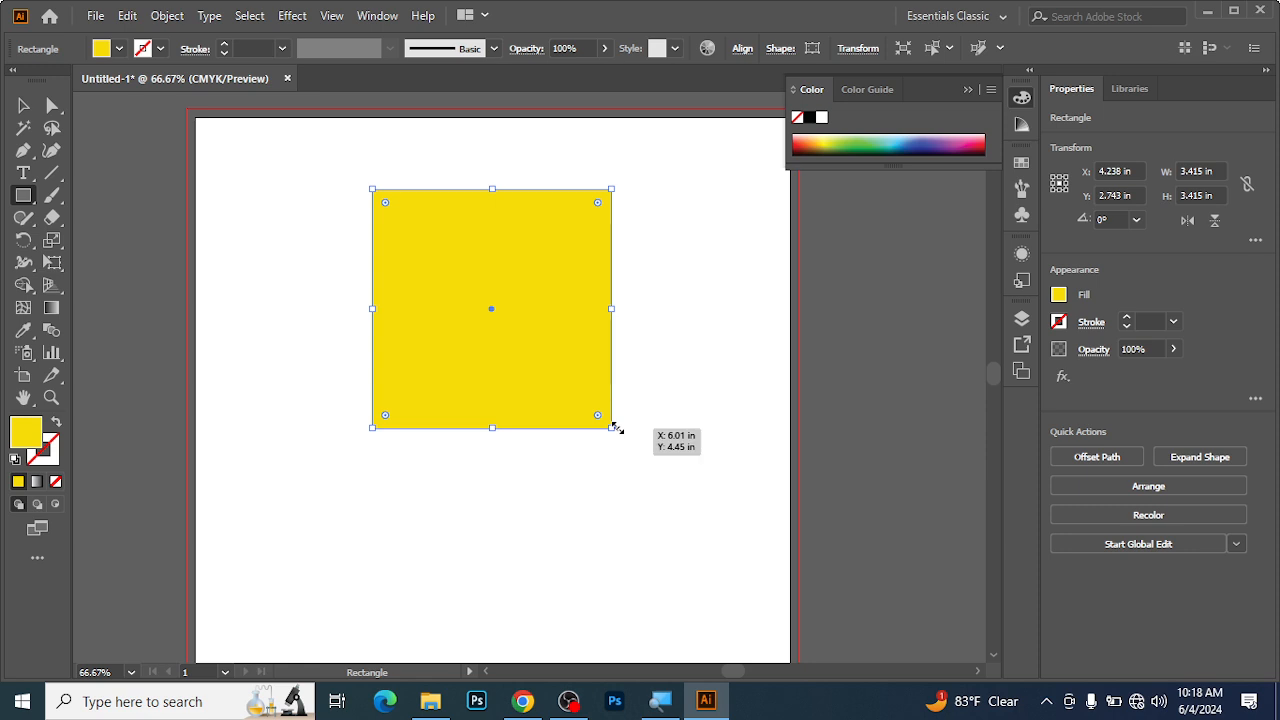
# Scale the yellow square proportionally about its centre to about 1.62 in, up to 5.64 in, and back to 1.62 in.
pyautogui.moveTo(613, 431); pyautogui.dragTo(566, 369)
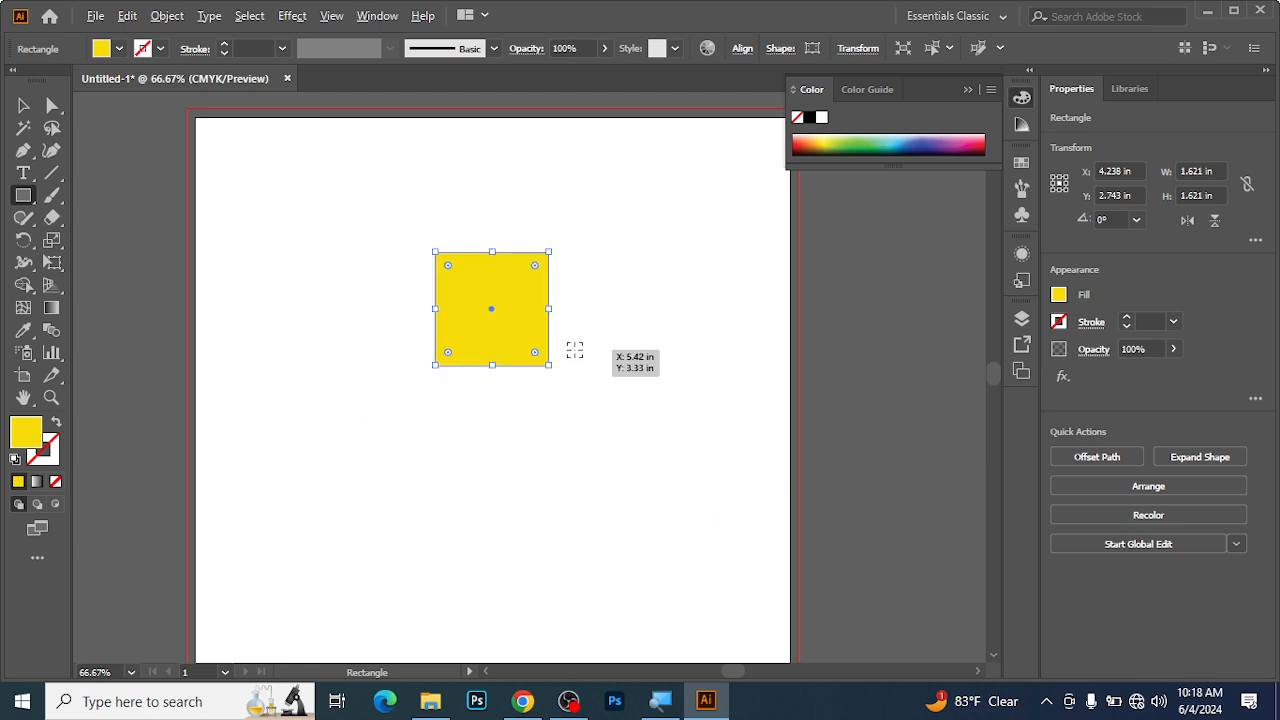
pyautogui.moveTo(549, 364); pyautogui.dragTo(688, 578)
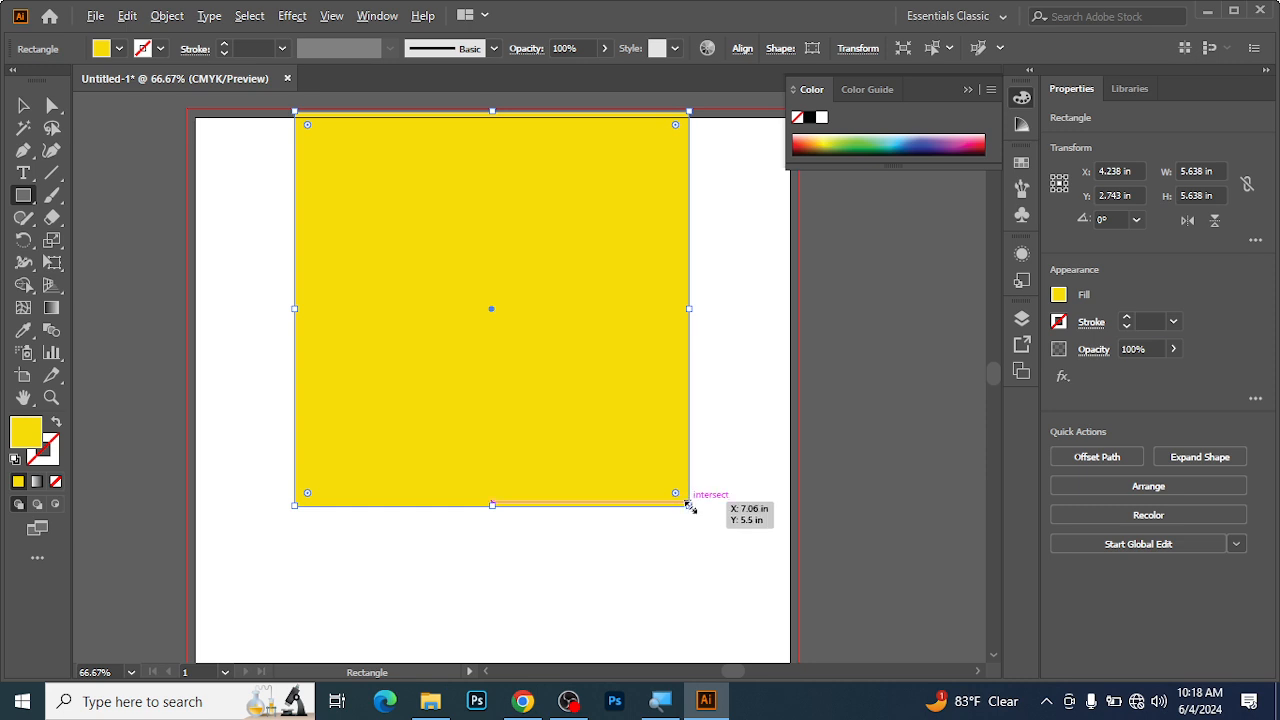
pyautogui.moveTo(689, 507); pyautogui.dragTo(549, 367)
pyautogui.keyDown('ctrl'); pyautogui.click(443, 308); pyautogui.keyUp('ctrl')
pyautogui.moveTo(655, 410); pyautogui.dragTo(530, 335)
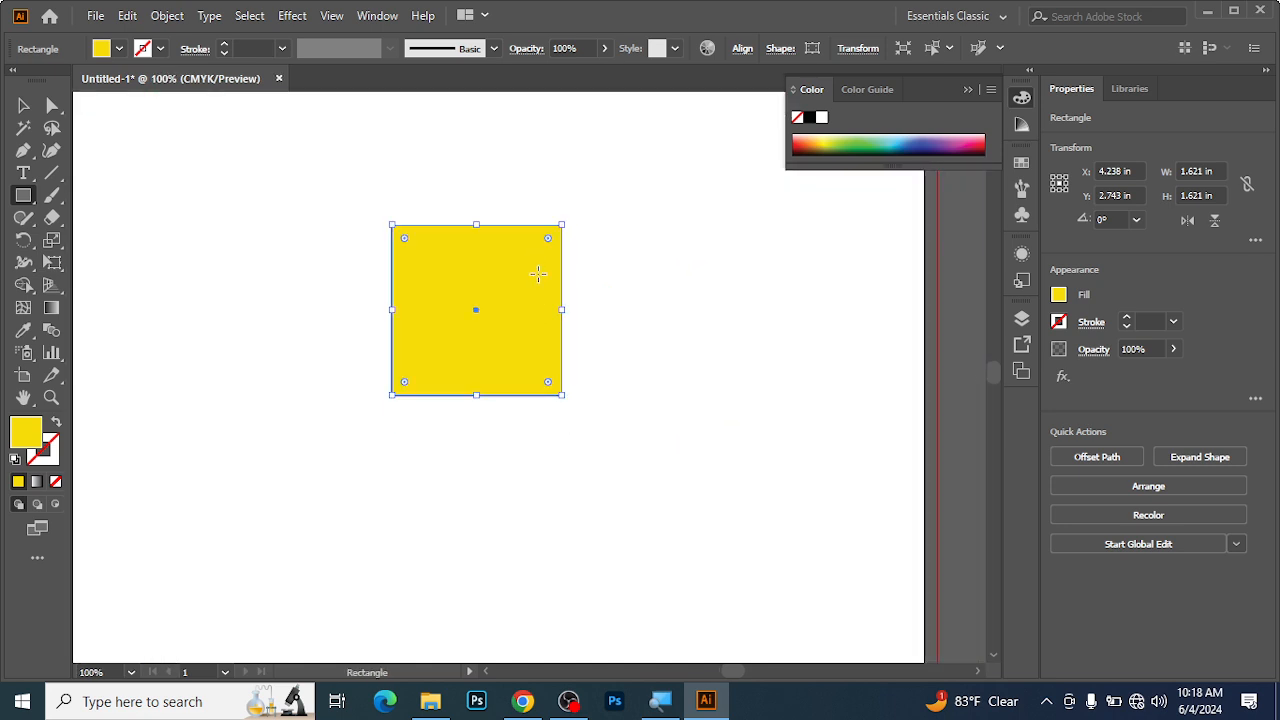
# Enlarge the yellow square proportionally about its centre to about 6.20 in.
pyautogui.hotkey('ctrl', '-')
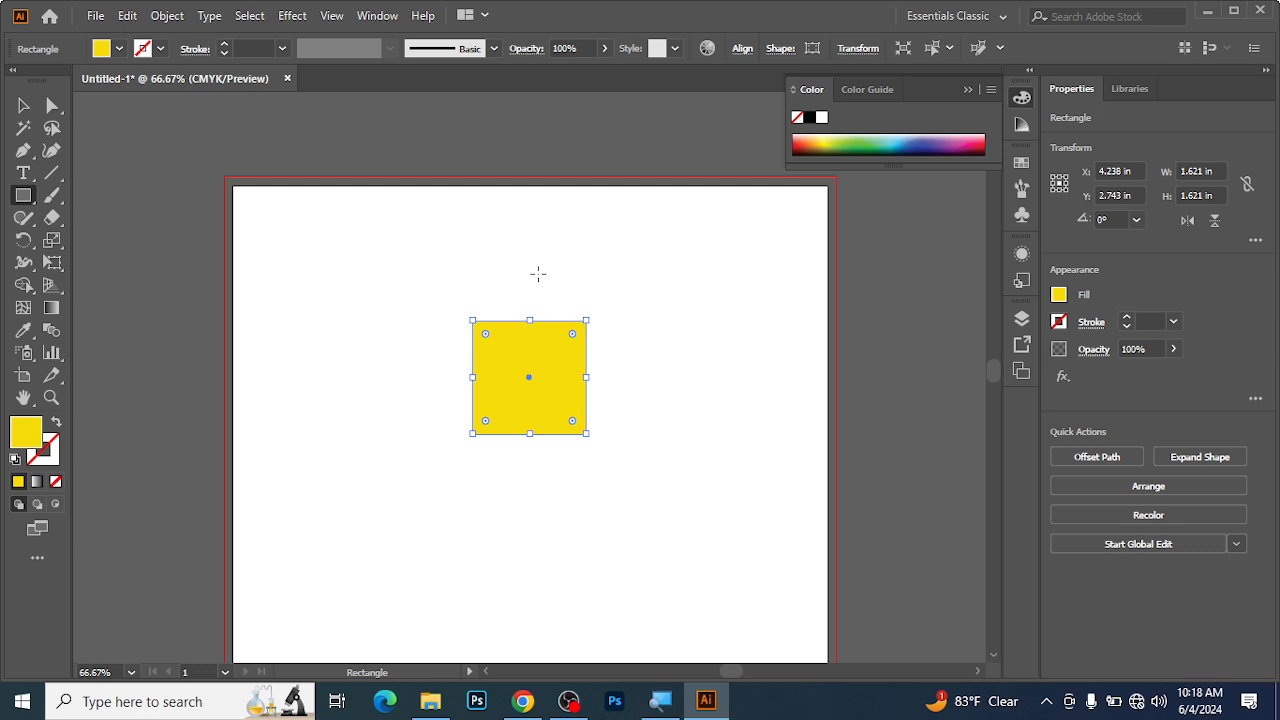
pyautogui.moveTo(566, 429); pyautogui.dragTo(674, 522)
pyautogui.scroll(2, 408, 290)
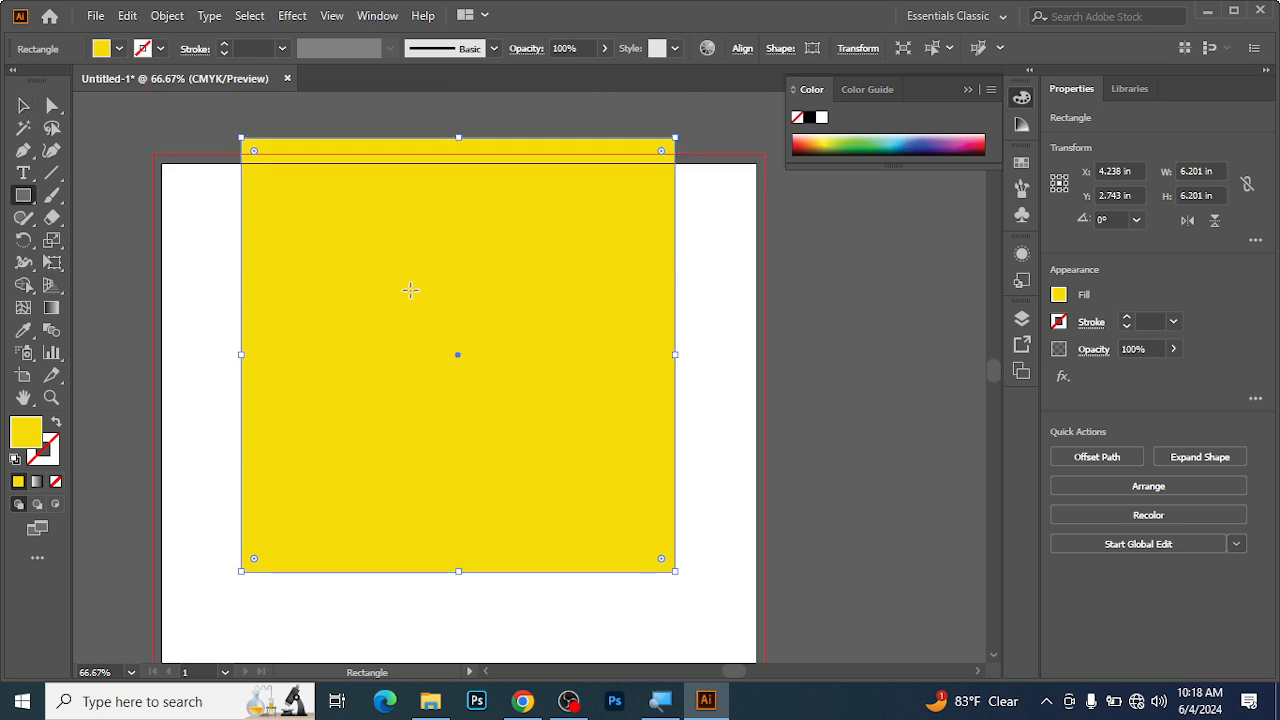
pyautogui.scroll(1, 408, 290)
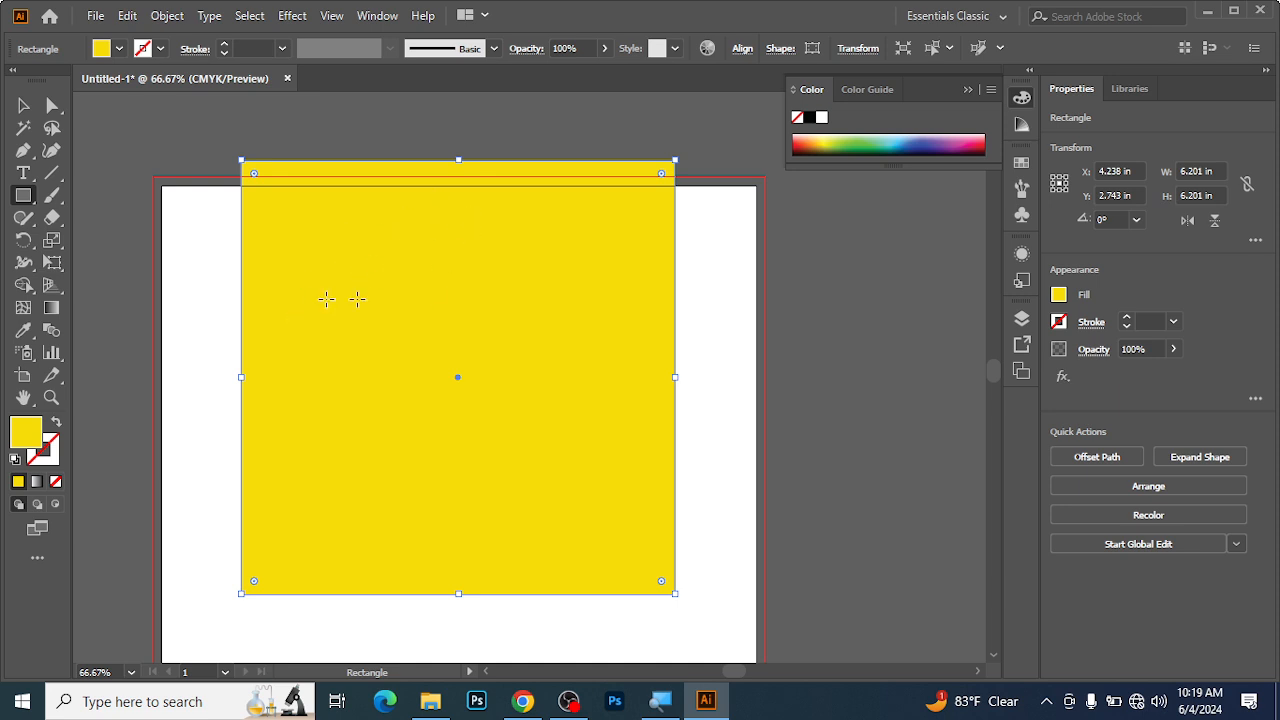
pyautogui.moveTo(500, 451); pyautogui.dragTo(494, 518)
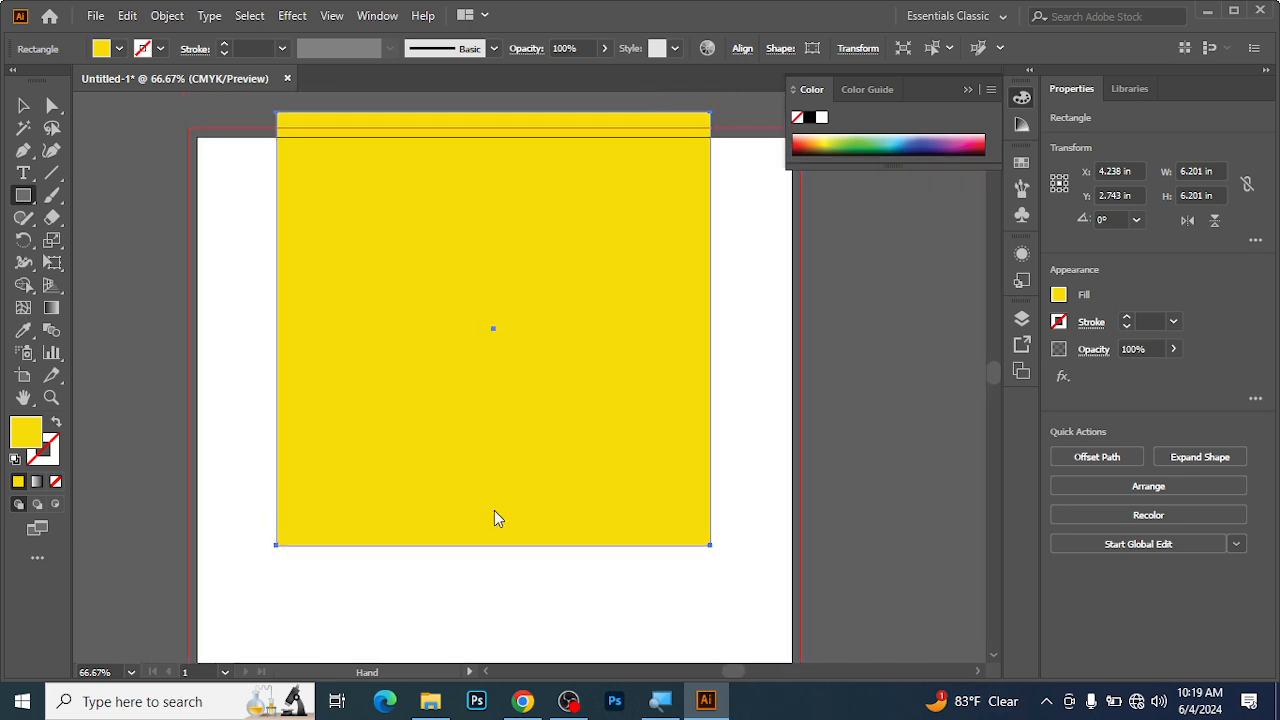
# Move the 6.20 in square with the Selection tool fully onto the artboard, to about X 3.96 in, Y 3.65 in.
pyautogui.click(23, 107)
pyautogui.moveTo(476, 238); pyautogui.dragTo(612, 318)
pyautogui.moveTo(672, 337); pyautogui.dragTo(516, 332)
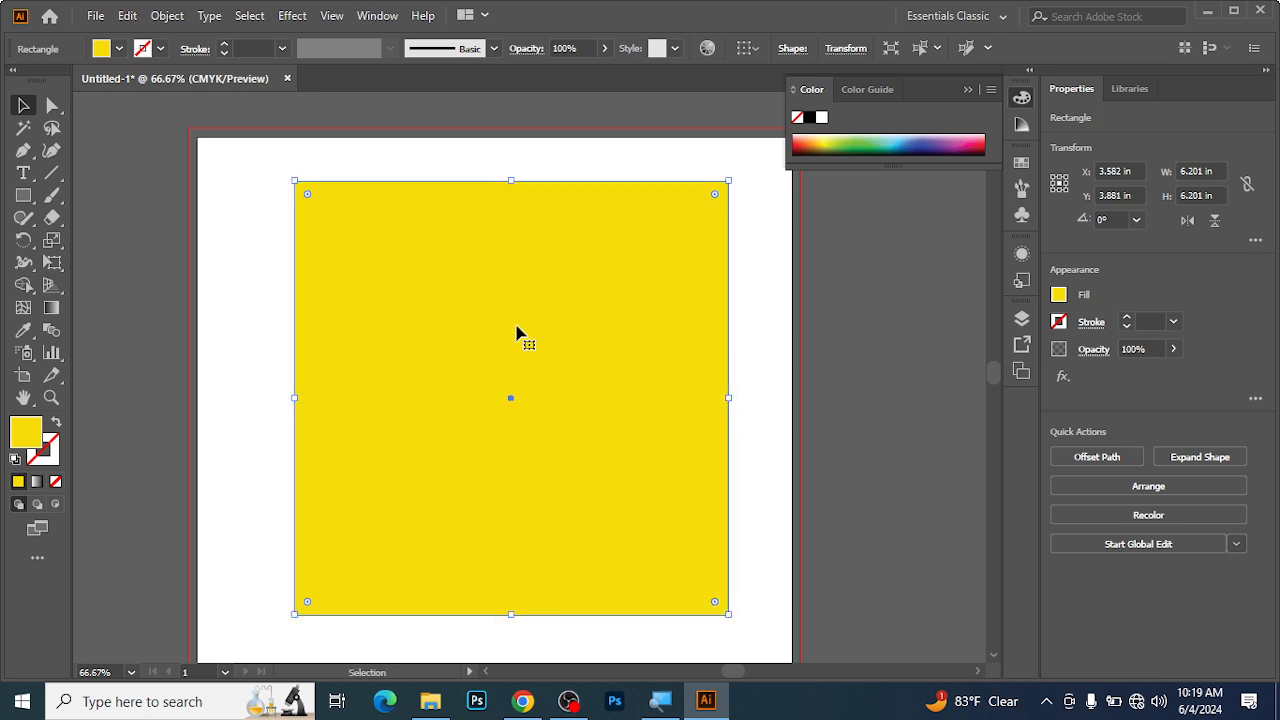
pyautogui.scroll(-2, 514, 323)
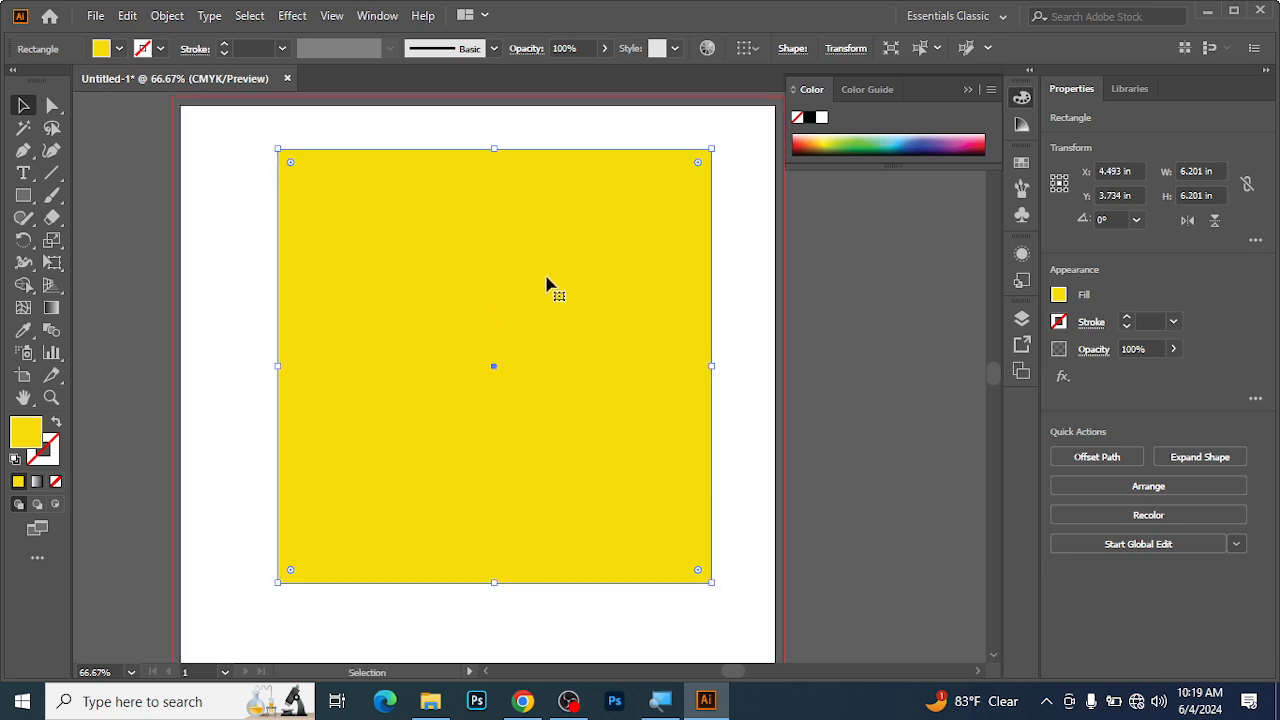
pyautogui.moveTo(521, 298); pyautogui.dragTo(488, 292)
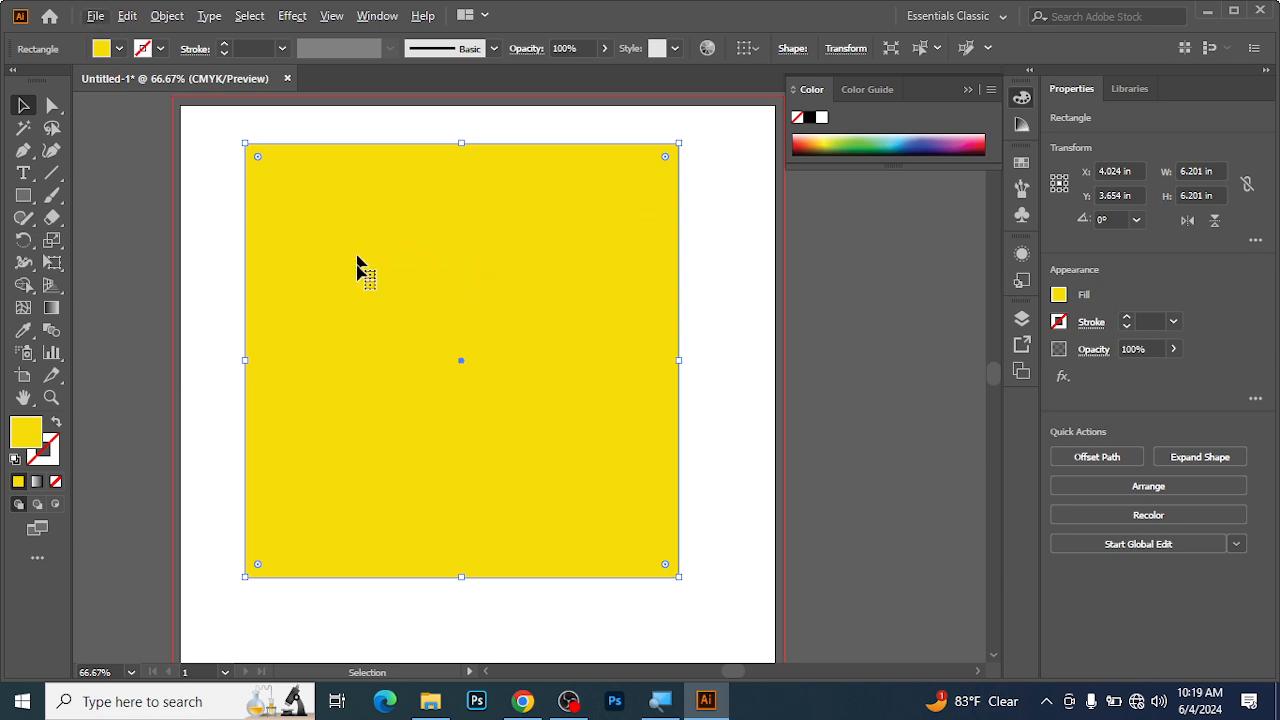
pyautogui.moveTo(314, 293)
pyautogui.mouseDown()
pyautogui.moveTo(569, 303)
pyautogui.moveTo(312, 295)
pyautogui.mouseUp()
pyautogui.press('space')
pyautogui.moveTo(418, 336); pyautogui.dragTo(345, 327)
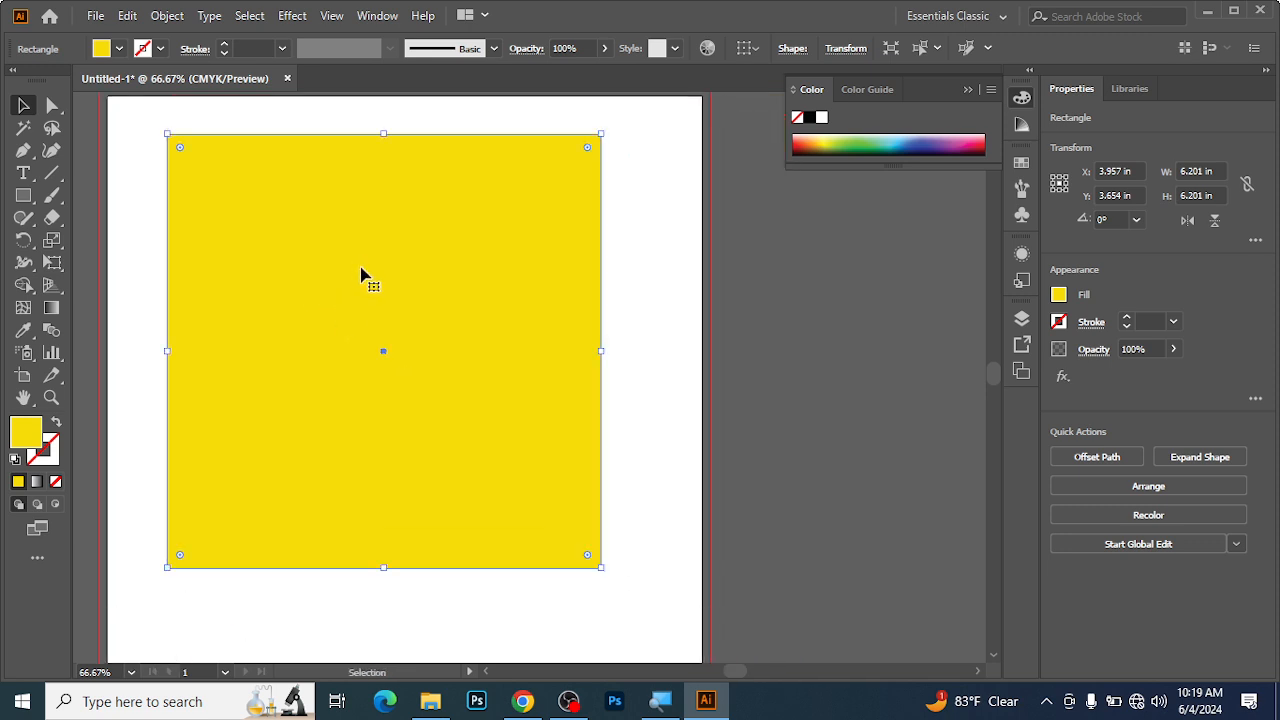
# Duplicate the yellow square diagonally down to the right so the copy overlaps the original, and deselect everything.
pyautogui.moveTo(303, 263); pyautogui.dragTo(646, 357)
pyautogui.click(657, 177)
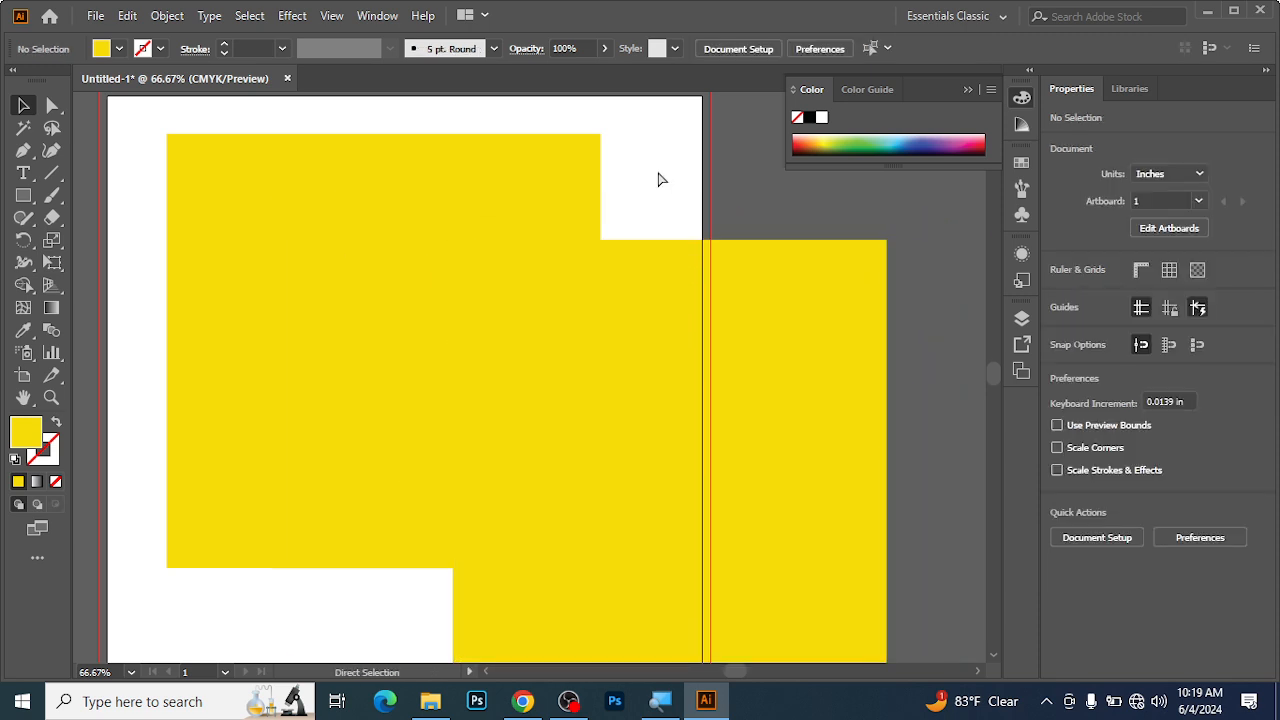
pyautogui.hotkey('ctrl', '-')
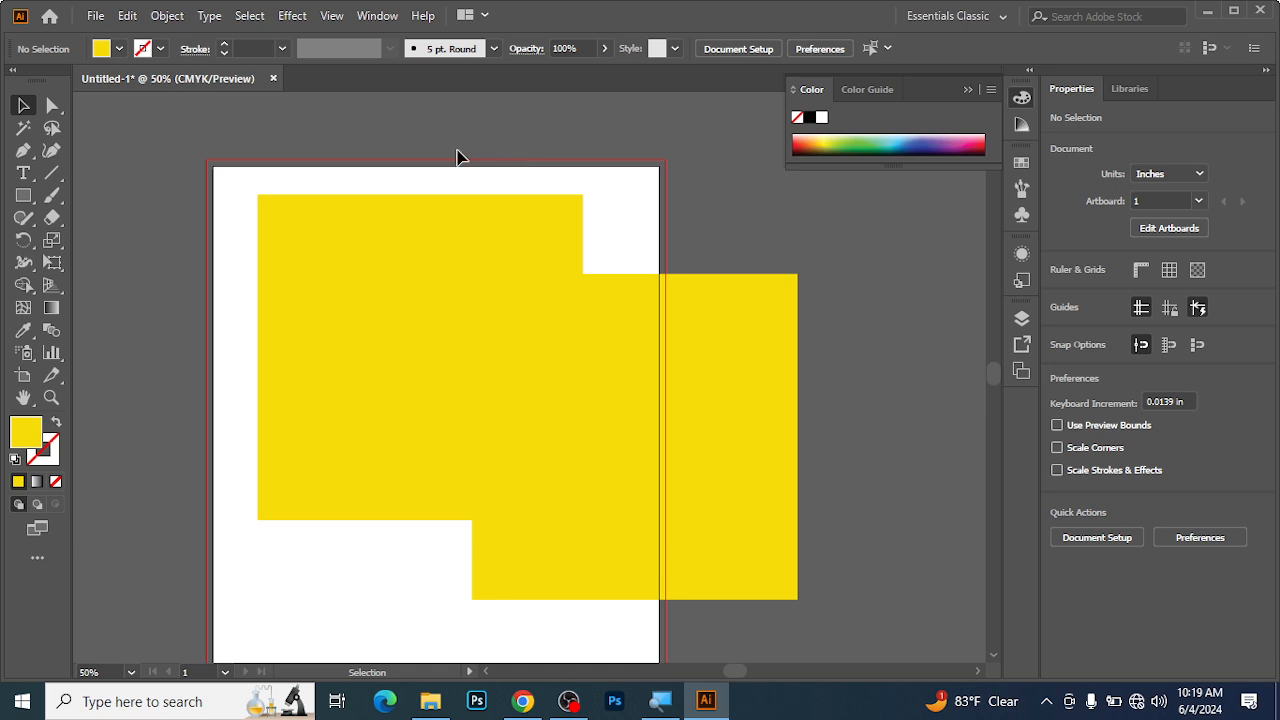
pyautogui.moveTo(214, 198); pyautogui.dragTo(647, 462)
pyautogui.click(690, 115)
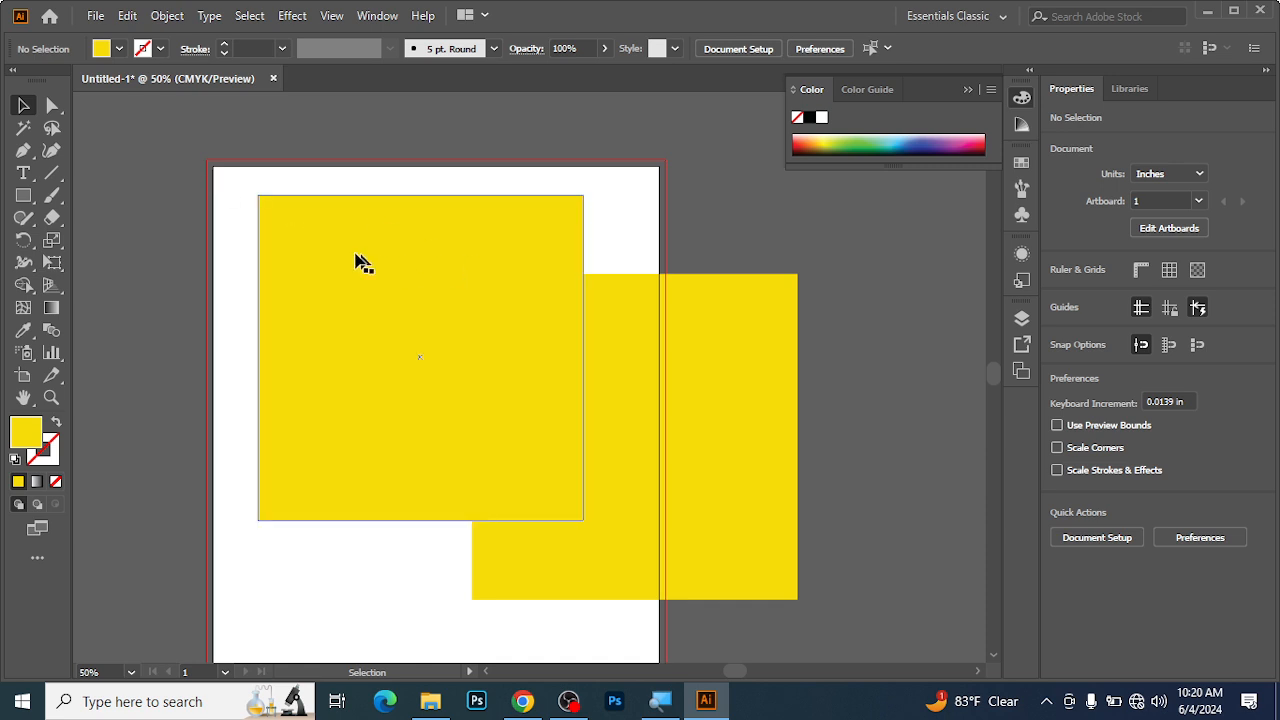
# Shift the original square slightly right to about X 4.12 in and delete the overlapping copy.
pyautogui.moveTo(423, 329); pyautogui.dragTo(490, 325)
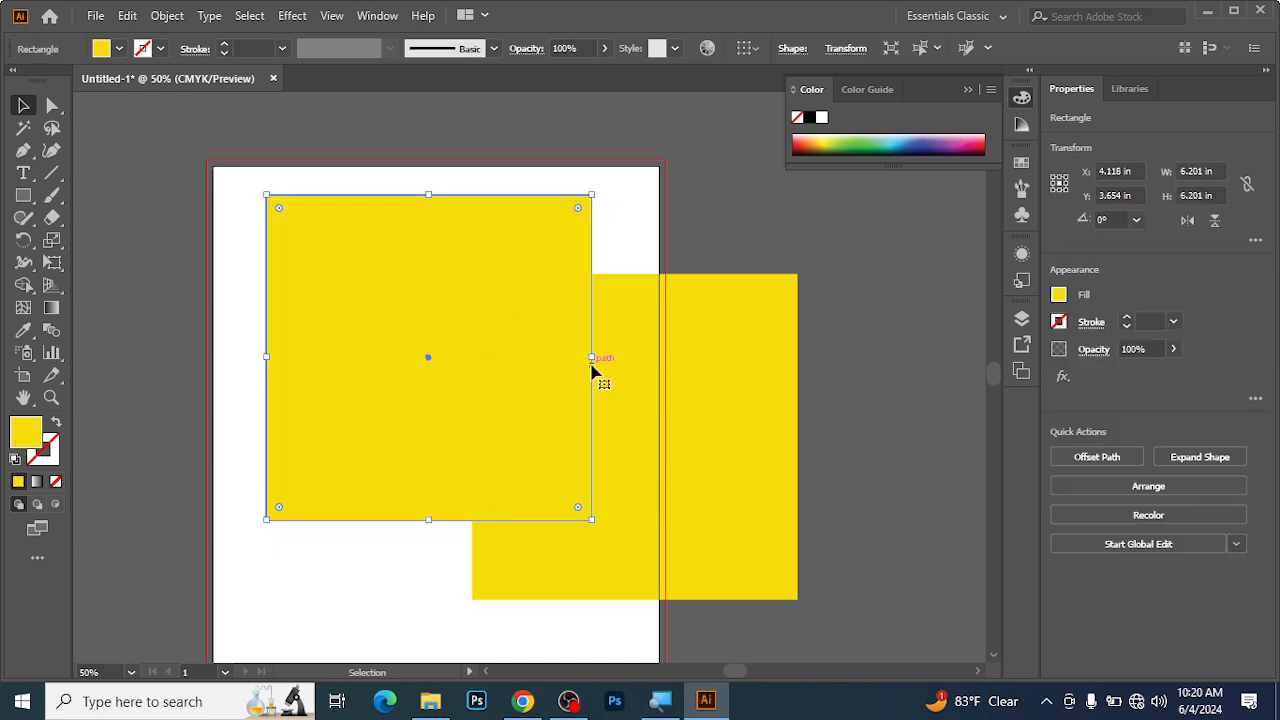
pyautogui.click(785, 410)
pyautogui.press('Delete')
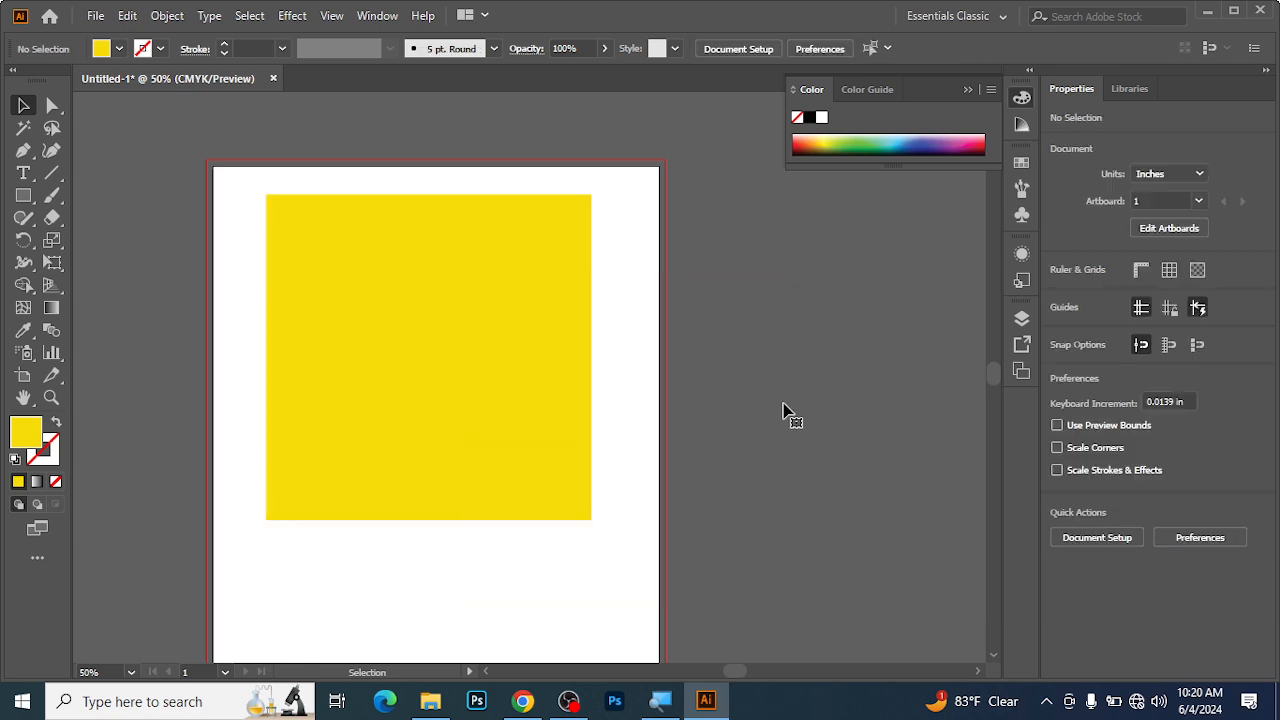
# Scale the remaining yellow square proportionally about its centre down to about 2.52 in.
pyautogui.press('space')
pyautogui.moveTo(470, 366); pyautogui.dragTo(527, 351)
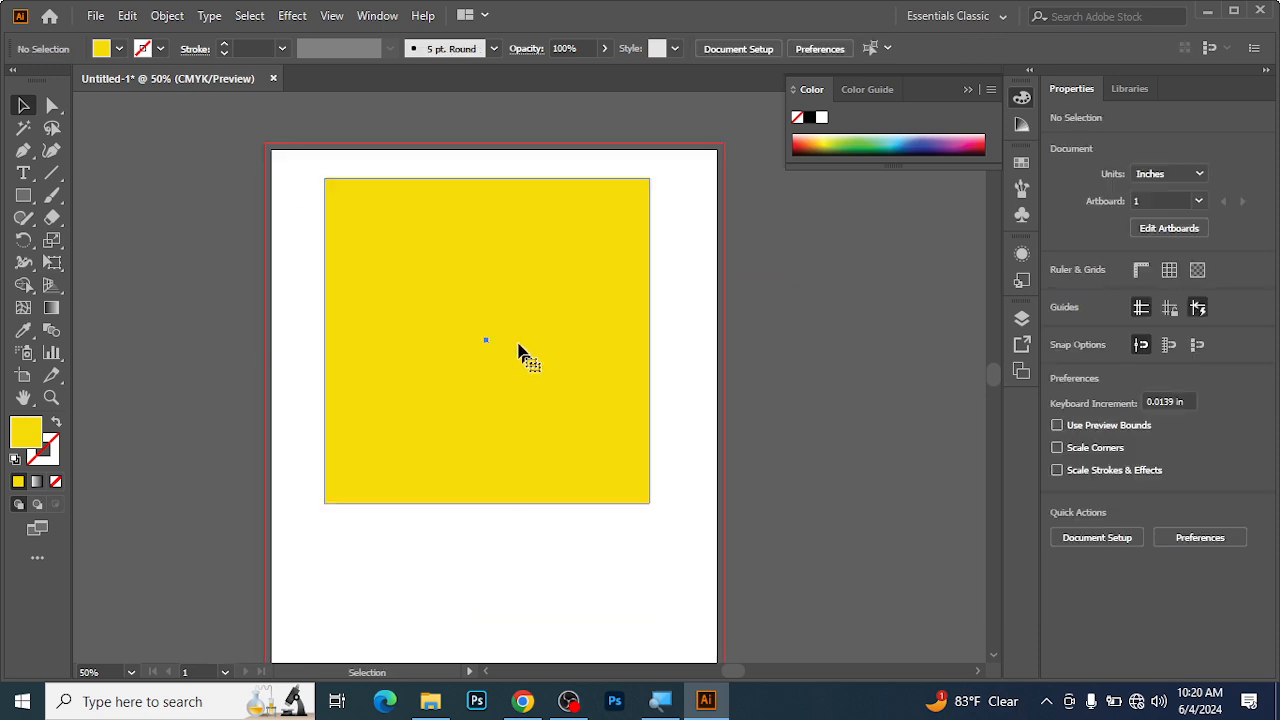
pyautogui.click(489, 343)
pyautogui.moveTo(652, 506); pyautogui.dragTo(557, 446)
pyautogui.click(499, 345)
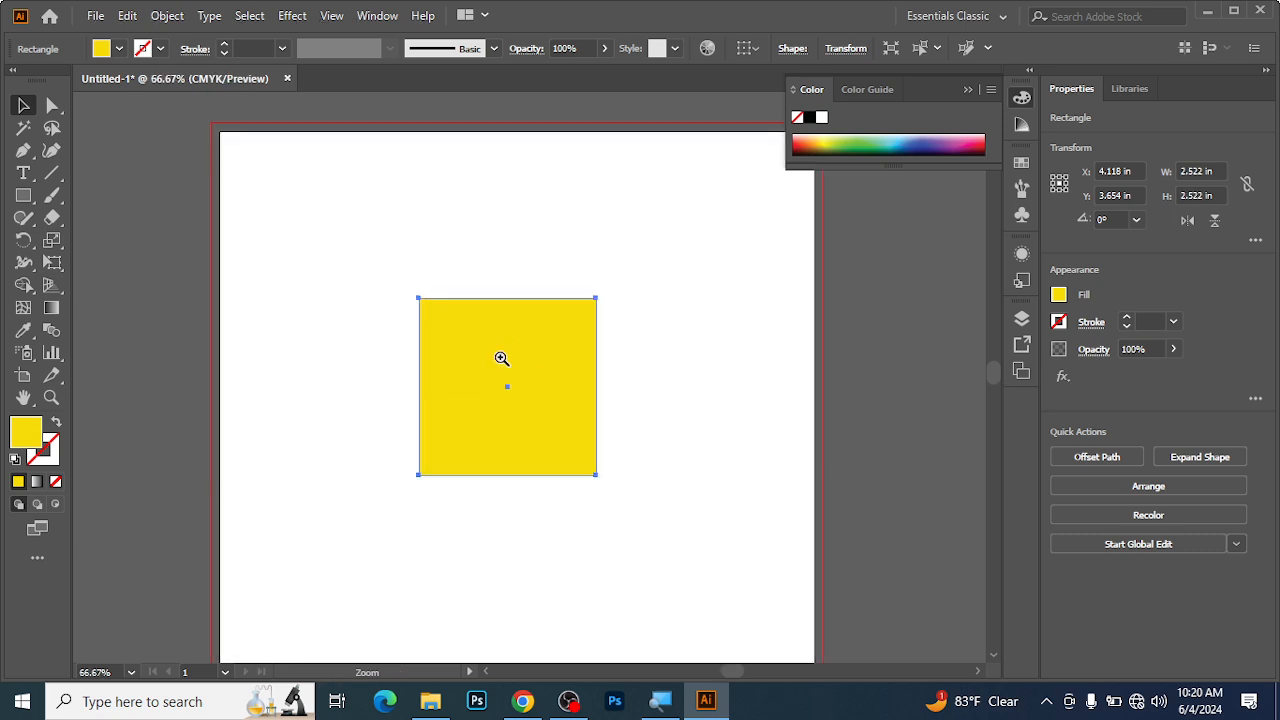
pyautogui.keyDown('ctrl'); pyautogui.click(501, 352); pyautogui.keyUp('ctrl')
# Shrink the square to about 1.72 in at the artboard's upper-left corner, X 1.1 in, Y 1.109 in, and collapse the Color panel.
pyautogui.moveTo(502, 409); pyautogui.dragTo(410, 272)
pyautogui.moveTo(517, 415); pyautogui.dragTo(432, 347)
pyautogui.press('space')
pyautogui.moveTo(709, 324); pyautogui.dragTo(611, 371)
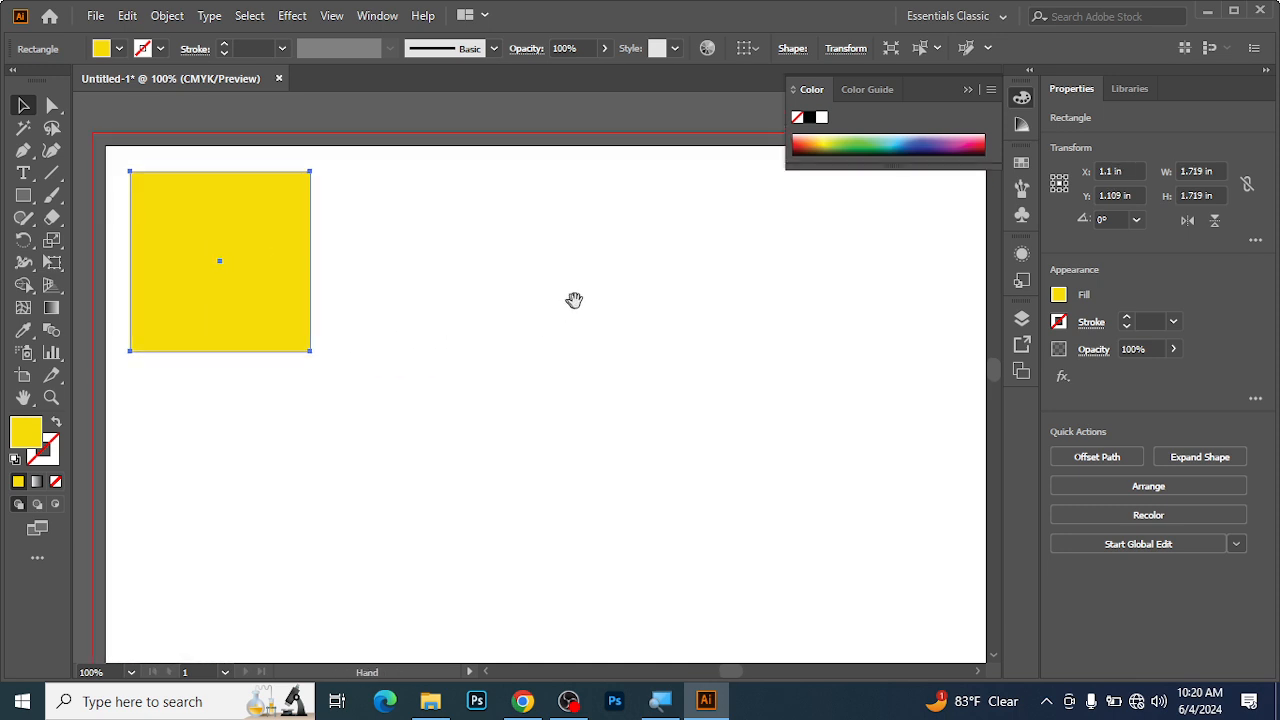
pyautogui.click(1016, 100)
pyautogui.press('space')
pyautogui.moveTo(586, 243)
pyautogui.mouseDown()
pyautogui.moveTo(554, 268)
pyautogui.moveTo(577, 254)
pyautogui.mouseUp()
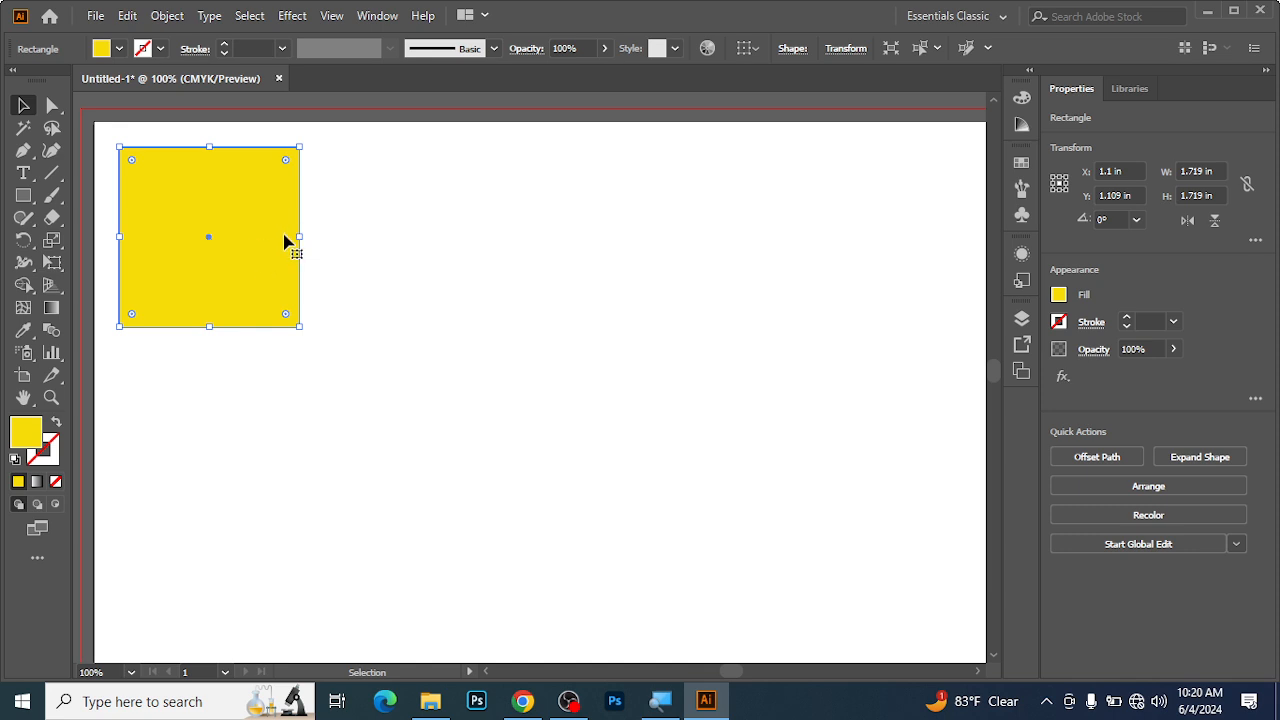
# Copy and paste the yellow square, and delete the pasted copy.
pyautogui.press('a')
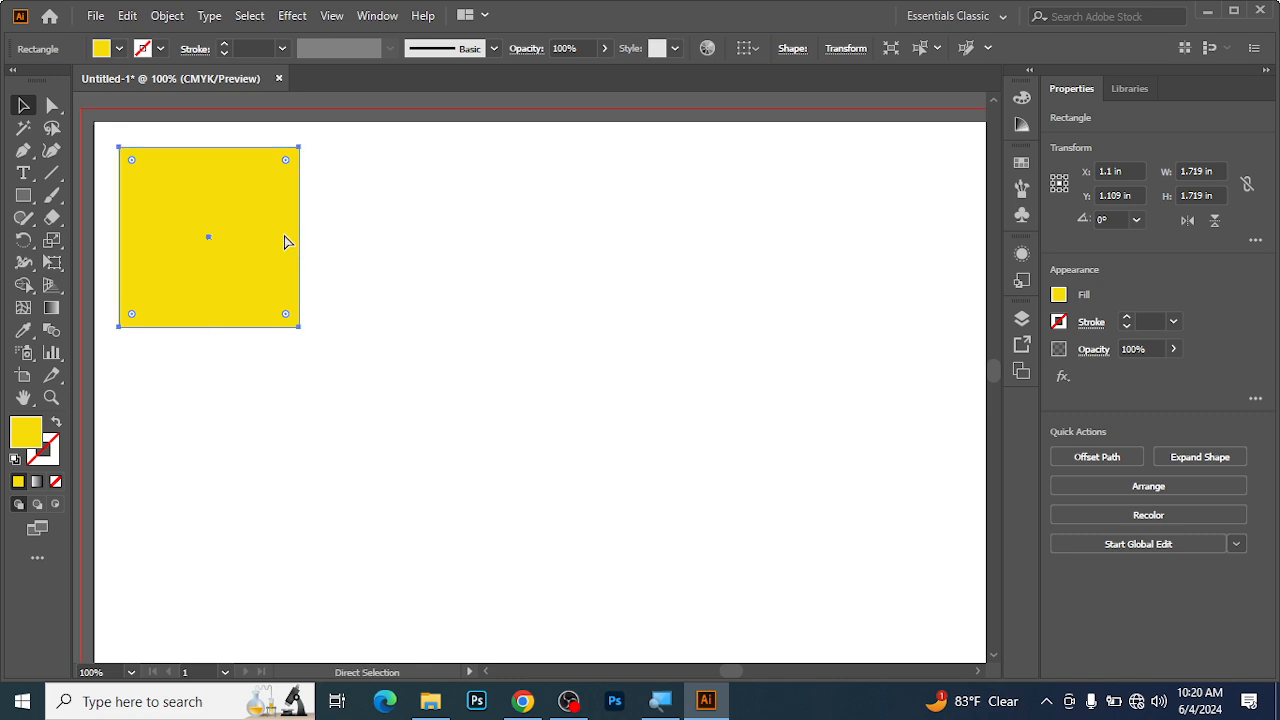
pyautogui.hotkey('ctrl', 'c')
pyautogui.hotkey('ctrl', 'v')
pyautogui.press('v')
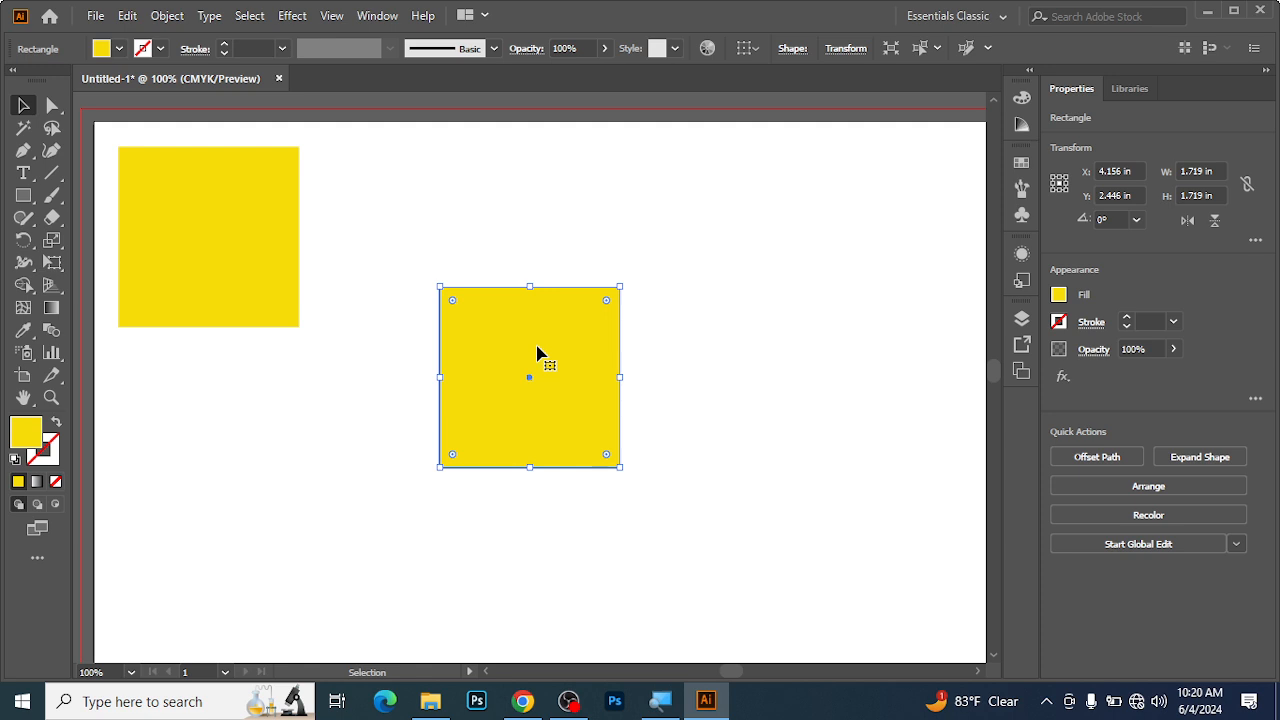
pyautogui.press('Delete')
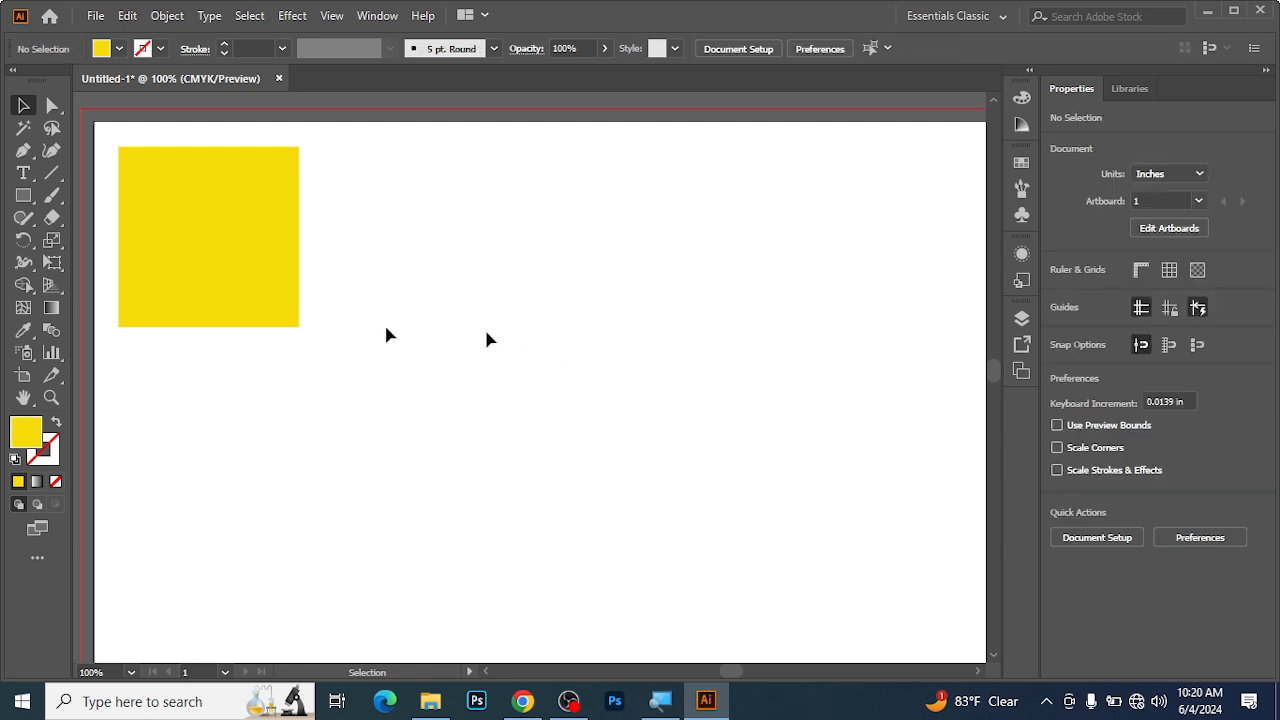
# Duplicate the yellow square horizontally to its right, leaving a small gap at about X 3.02 in, and deselect it.
pyautogui.click(175, 248)
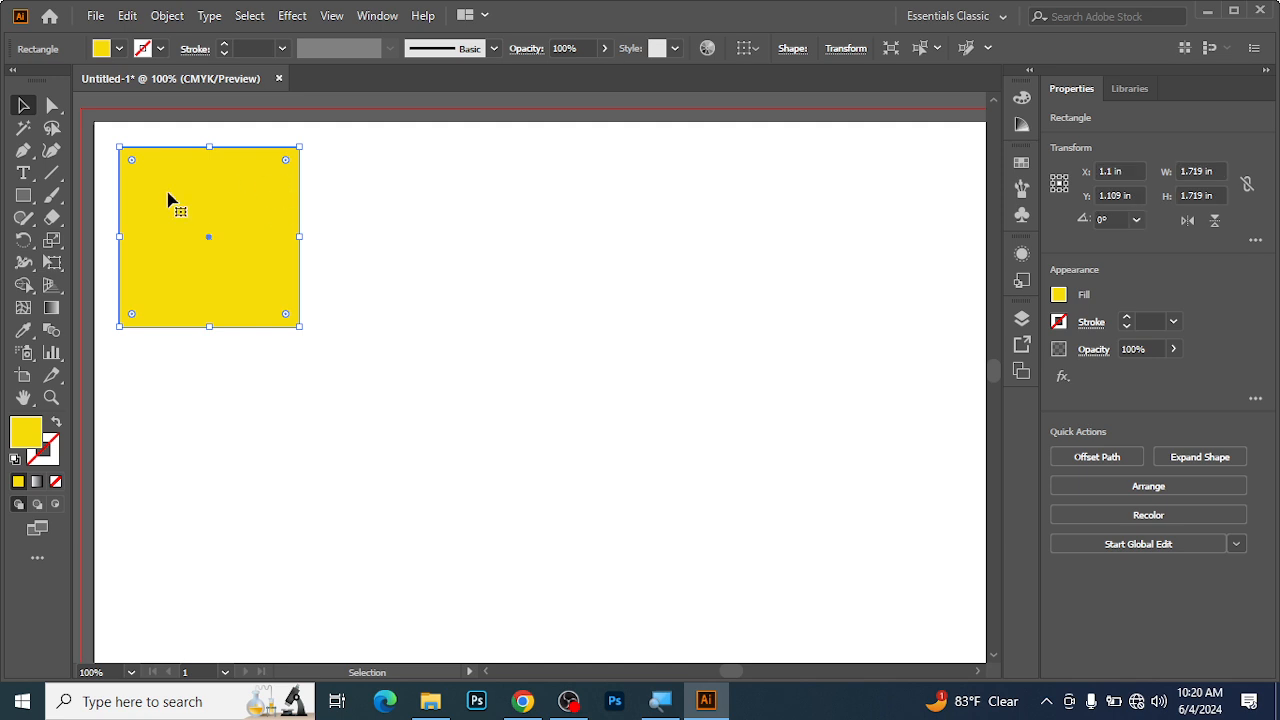
pyautogui.keyDown('alt'); pyautogui.moveTo(180, 218); pyautogui.dragTo(383, 220); pyautogui.keyUp('alt')
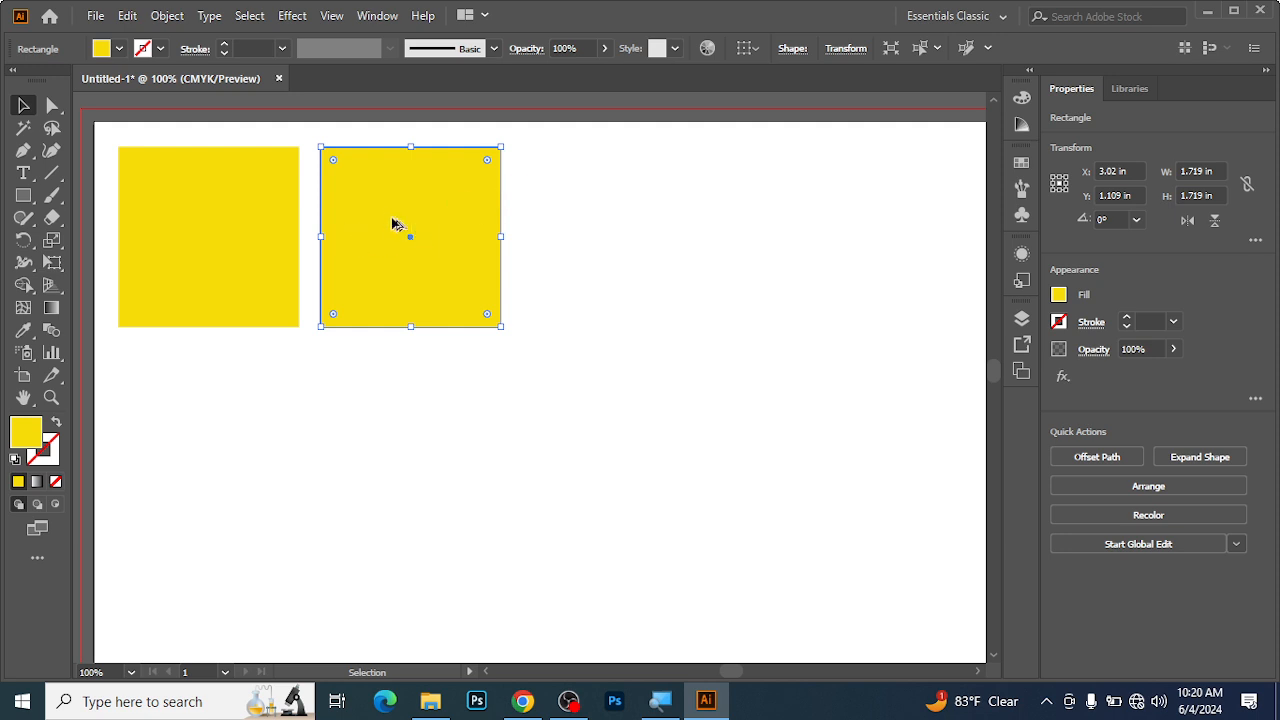
pyautogui.click(103, 134)
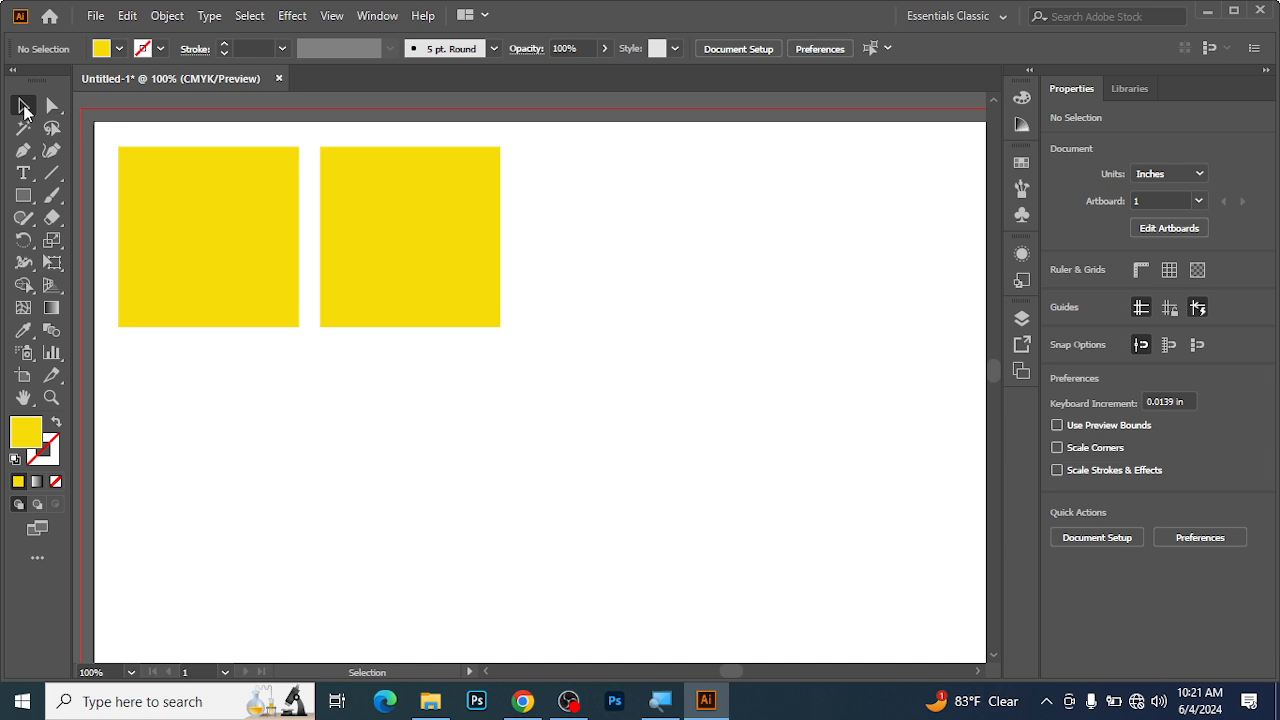
# Select both yellow squares and duplicate them horizontally to the right to form a row of four.
pyautogui.moveTo(106, 134); pyautogui.dragTo(495, 237)
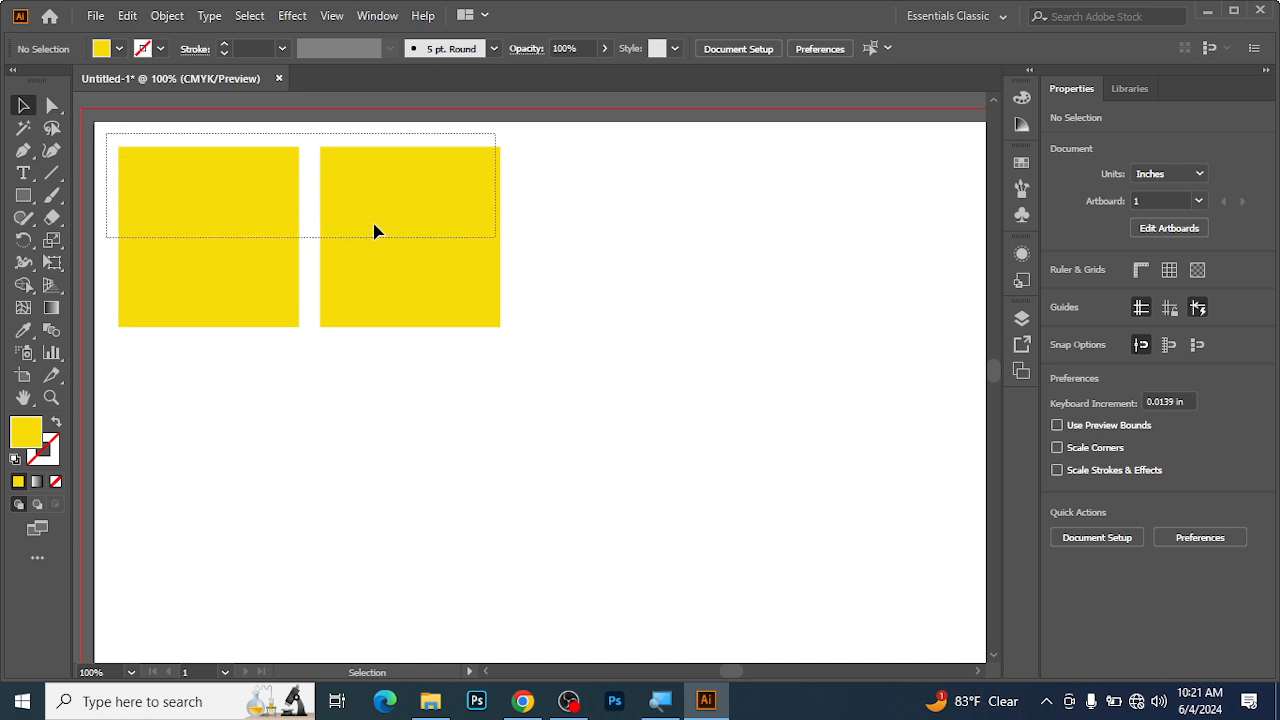
pyautogui.moveTo(374, 232); pyautogui.dragTo(374, 230)
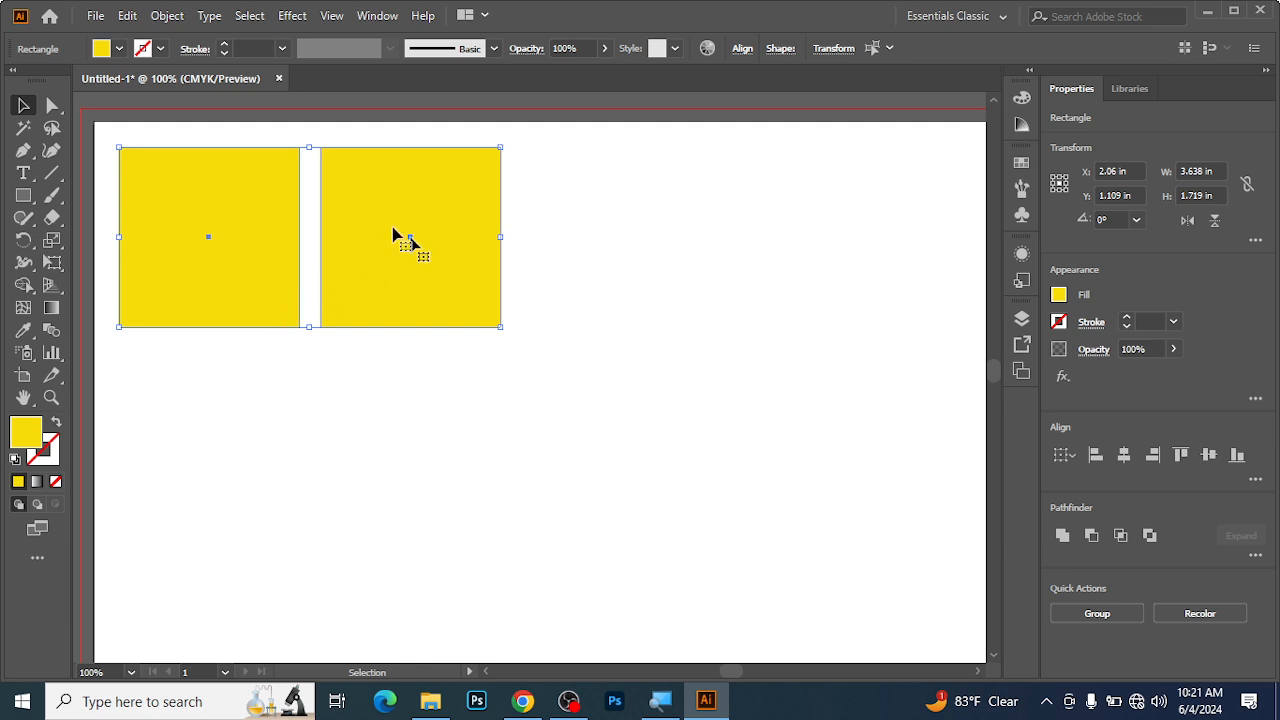
pyautogui.moveTo(200, 209); pyautogui.dragTo(597, 213)
pyautogui.click(493, 376)
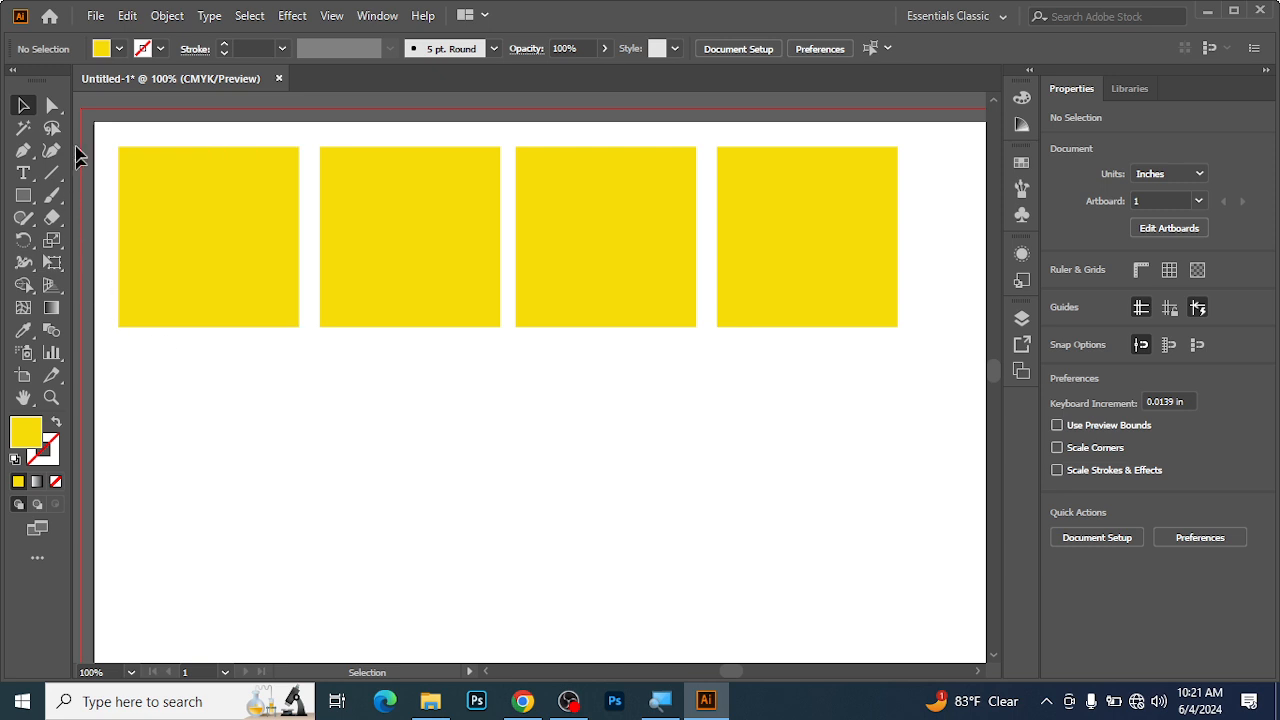
# Duplicate the row of four squares straight down to about Y 2.98 in, and select all eight squares.
pyautogui.moveTo(113, 137); pyautogui.dragTo(791, 203)
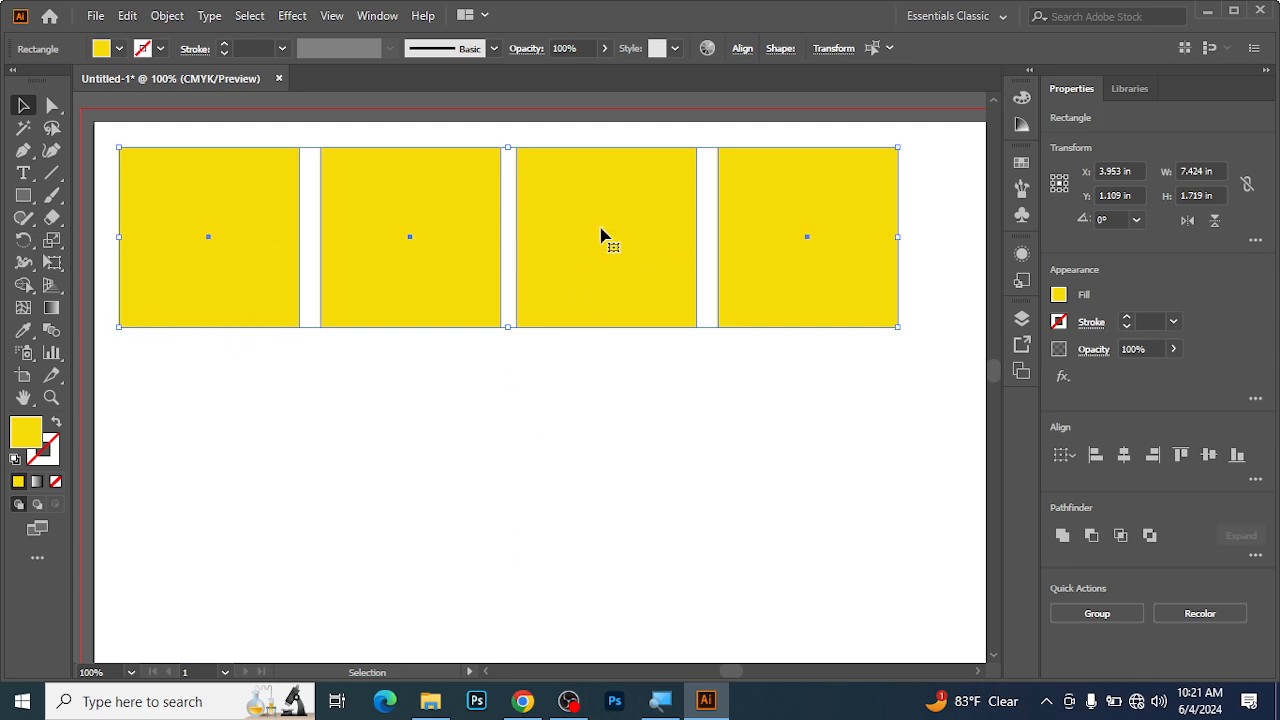
pyautogui.moveTo(586, 209); pyautogui.dragTo(570, 412)
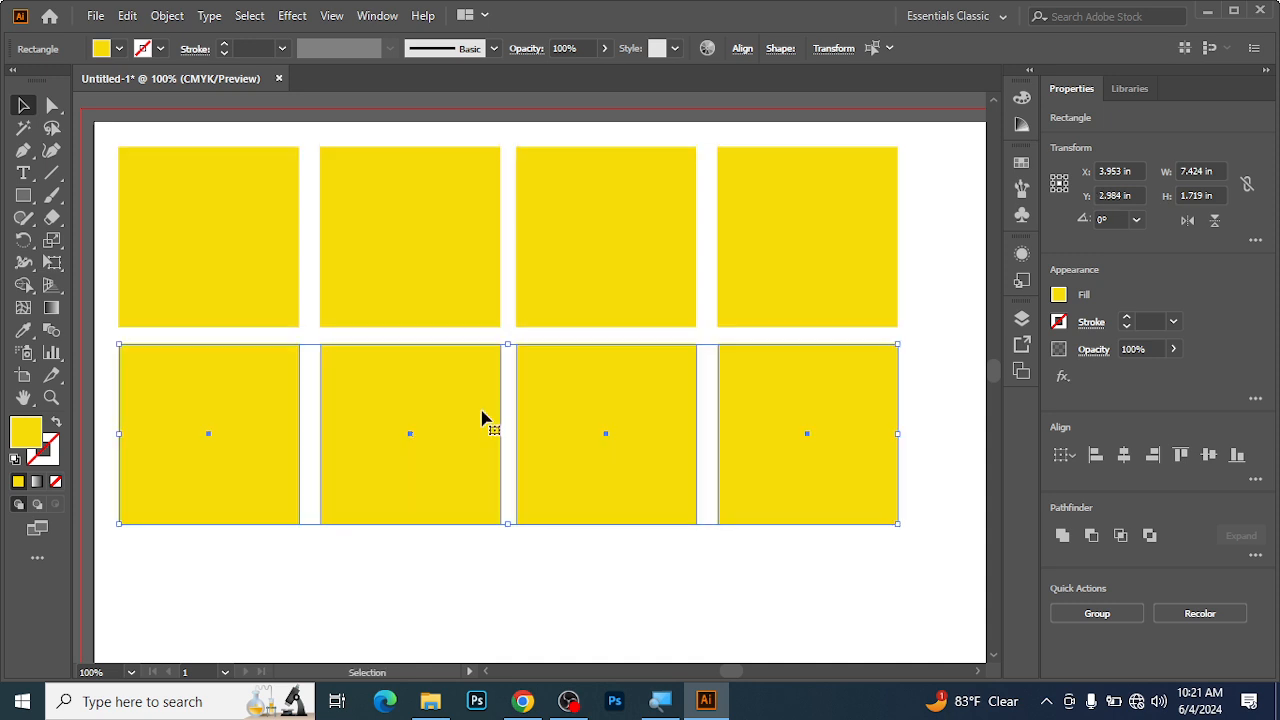
pyautogui.moveTo(95, 141); pyautogui.dragTo(911, 490)
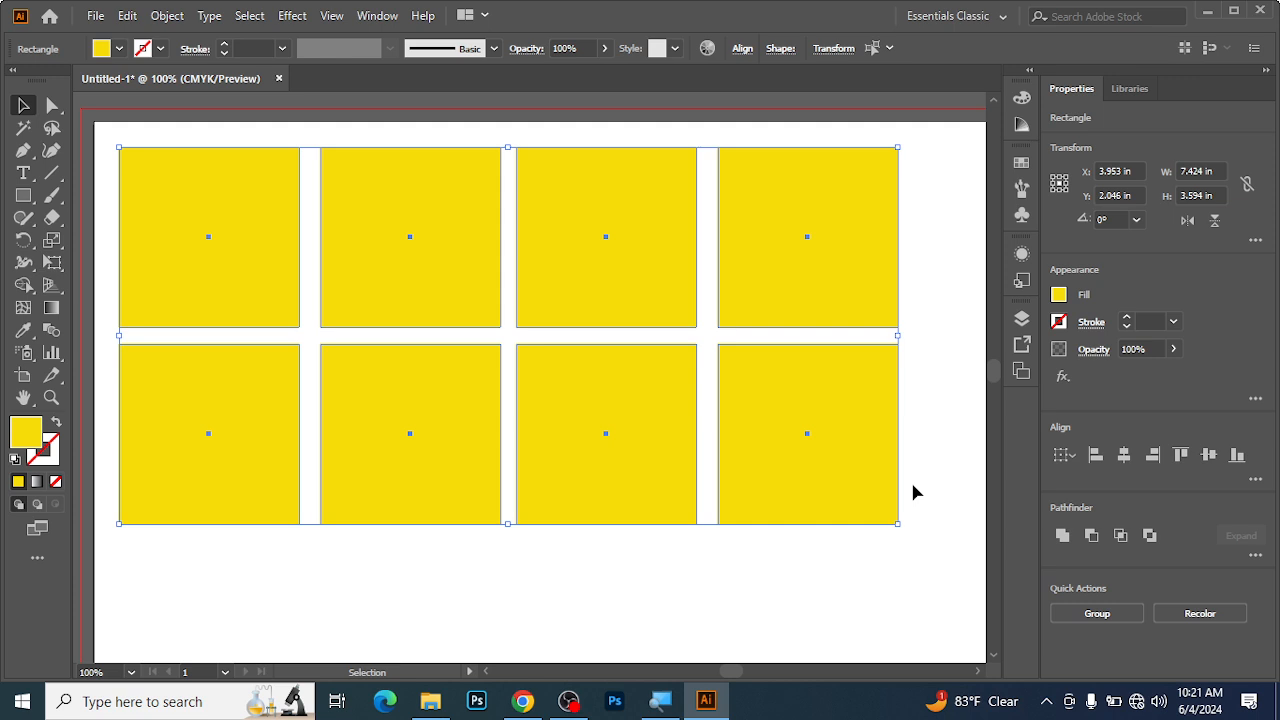
# Delete the eight squares, draw a yellow square about 1.3 in wide near the artboard's upper-left corner, and deselect it.
pyautogui.press('Delete')
pyautogui.click(23, 196)
pyautogui.moveTo(117, 144); pyautogui.dragTo(254, 280)
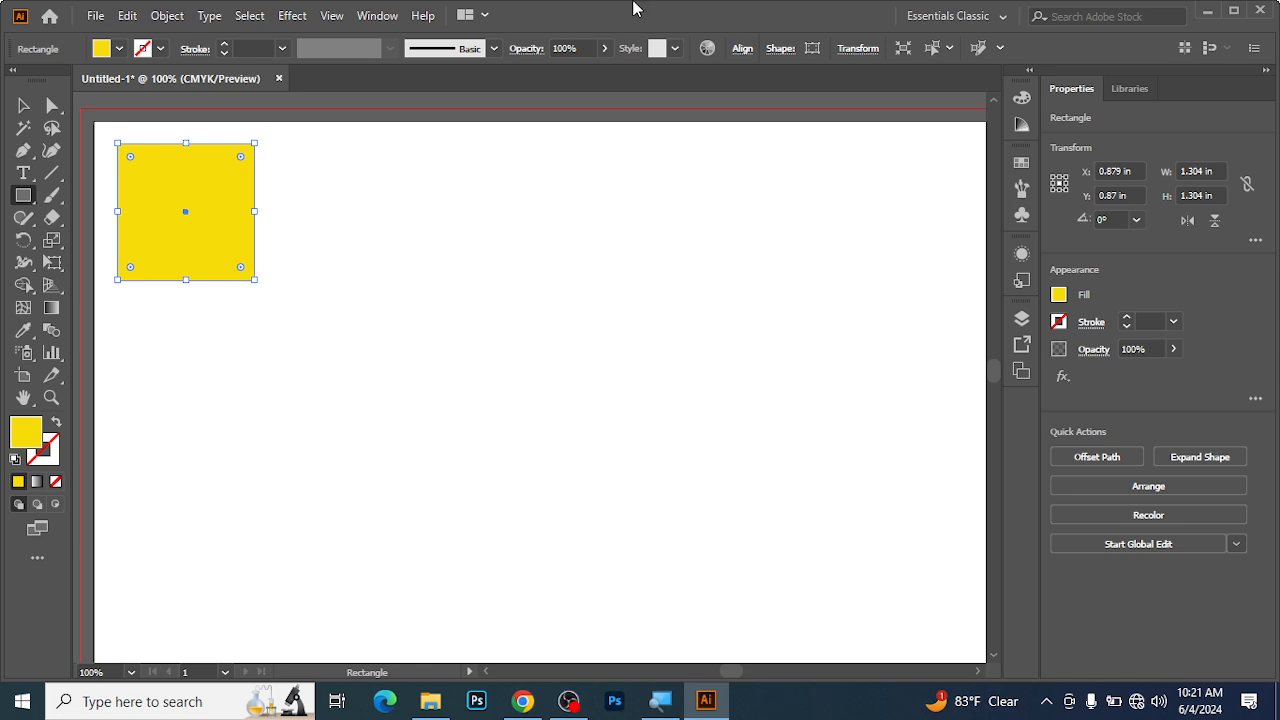
pyautogui.click(31, 112)
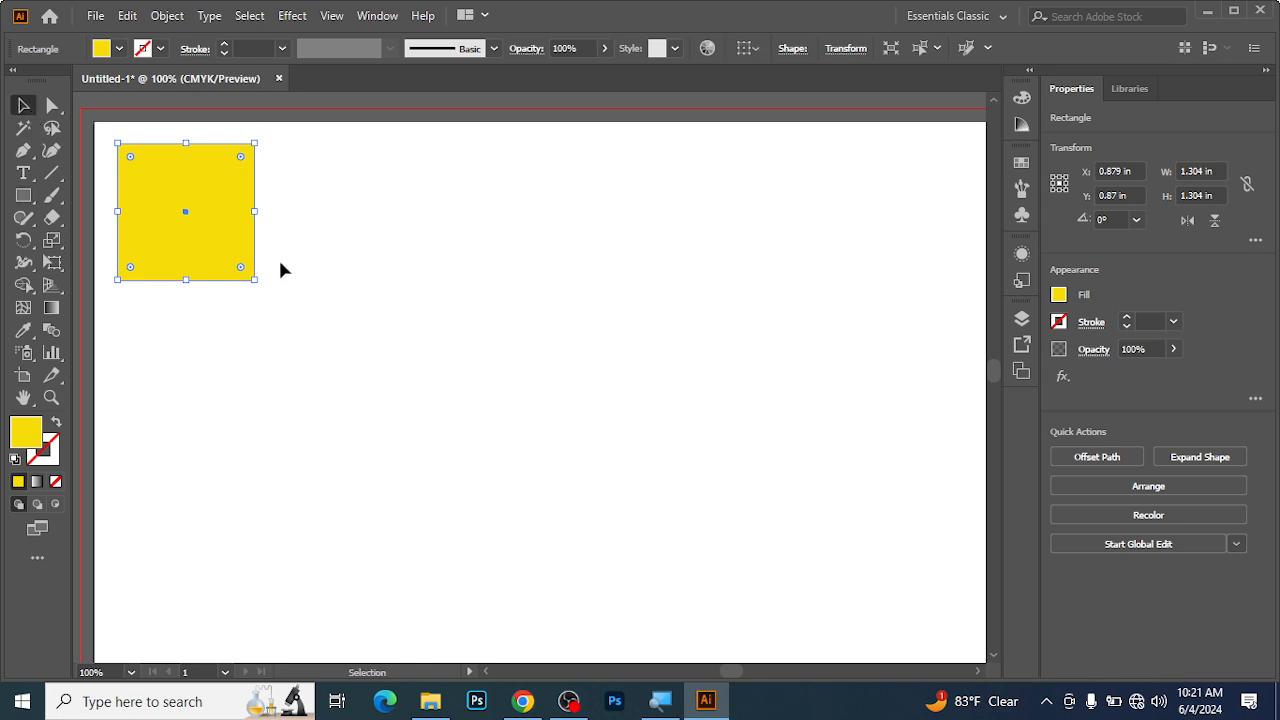
pyautogui.click(363, 186)
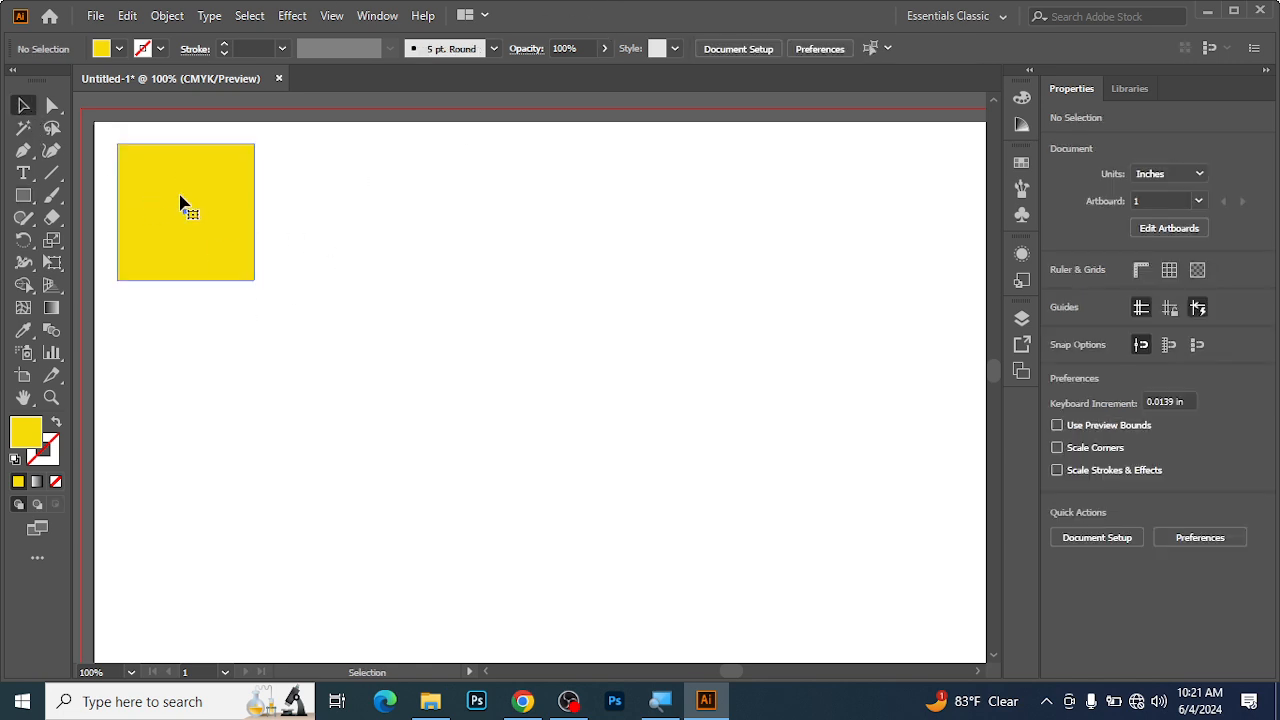
# Duplicate the new square horizontally to its right at about X 2.32 in, leaving a small gap, and deselect it.
pyautogui.click(240, 237)
pyautogui.moveTo(186, 208); pyautogui.dragTo(318, 197)
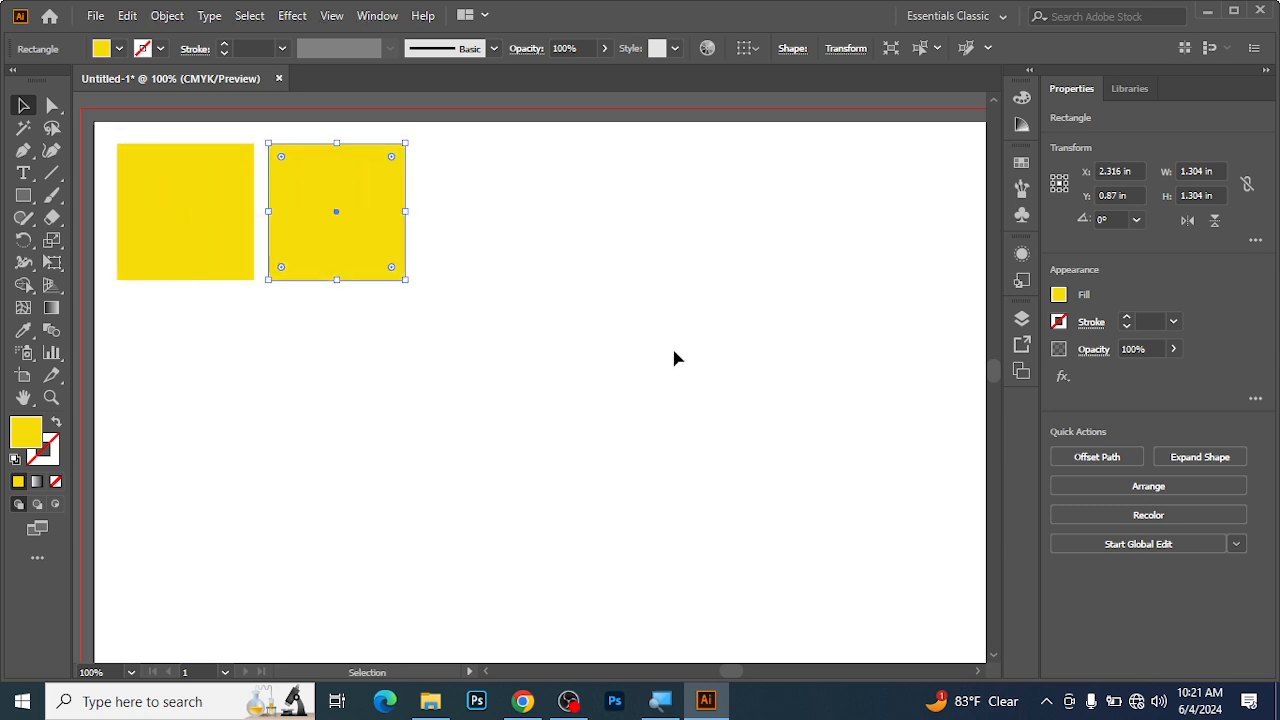
pyautogui.click(356, 412)
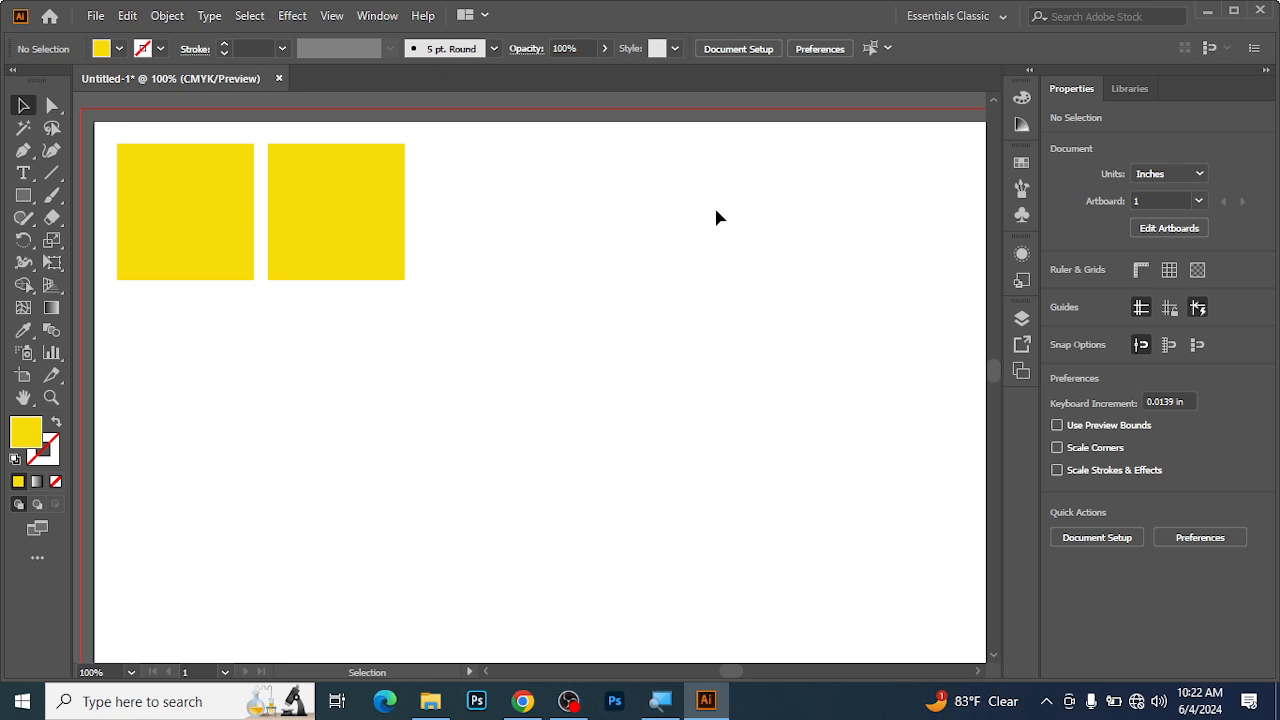
# Select the duplicated square and repeat the transformation until the row reaches about X 28.2 in, past the artboard's edge.
pyautogui.hotkey('ctrl', '-')
pyautogui.hotkey('ctrl', '-')
pyautogui.hotkey('ctrl', '-')
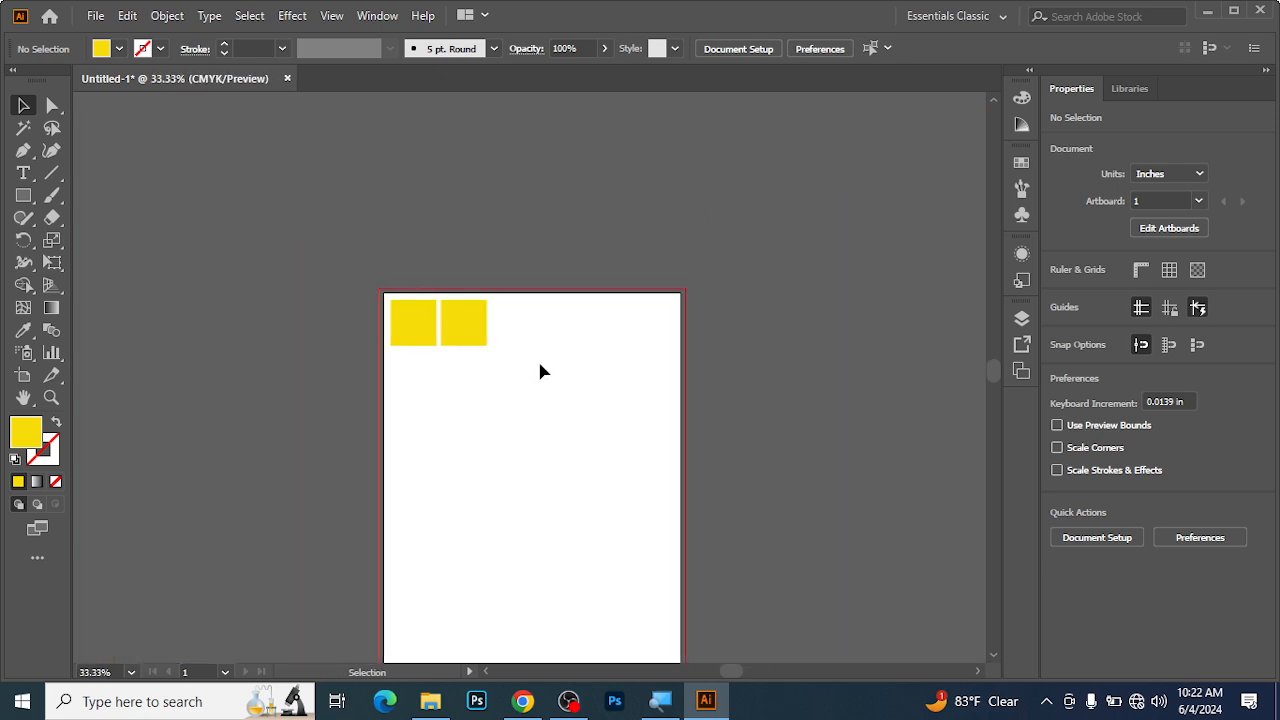
pyautogui.press('a')
pyautogui.keyDown('ctrl'); pyautogui.click(514, 335); pyautogui.keyUp('ctrl')
pyautogui.keyDown('ctrl'); pyautogui.click(521, 403); pyautogui.keyUp('ctrl')
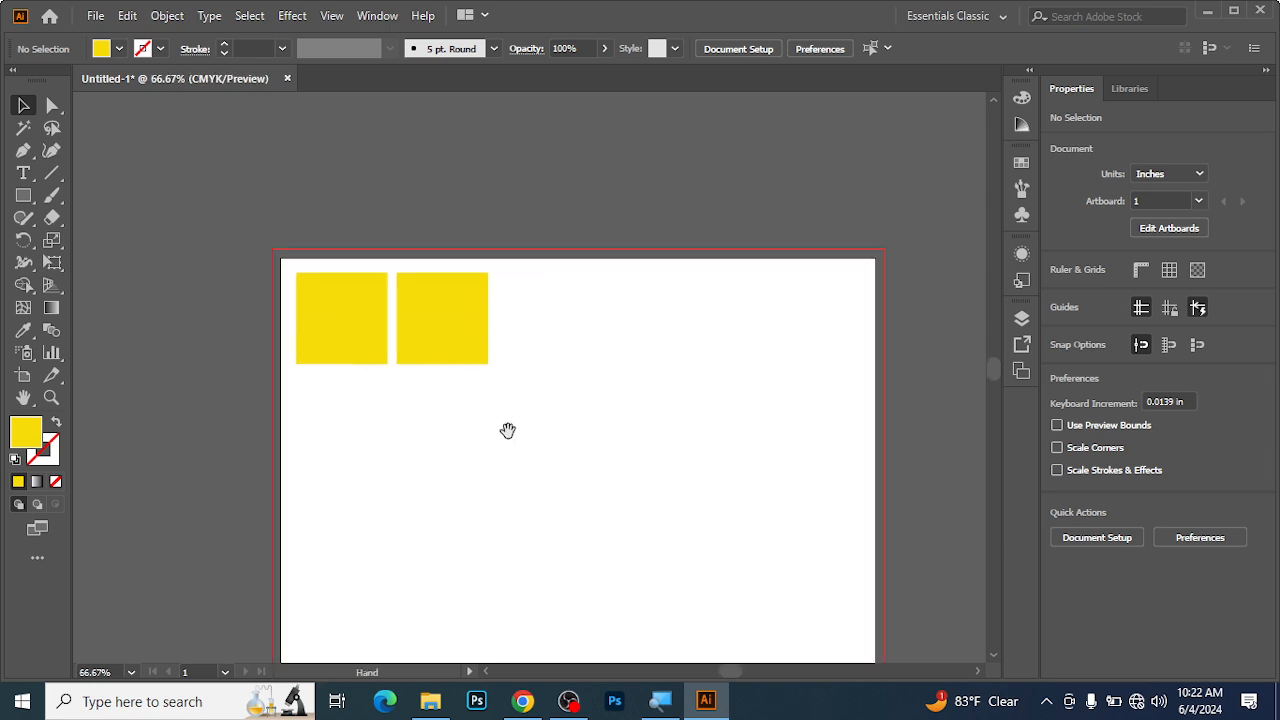
pyautogui.moveTo(509, 428); pyautogui.dragTo(455, 368)
pyautogui.click(408, 264)
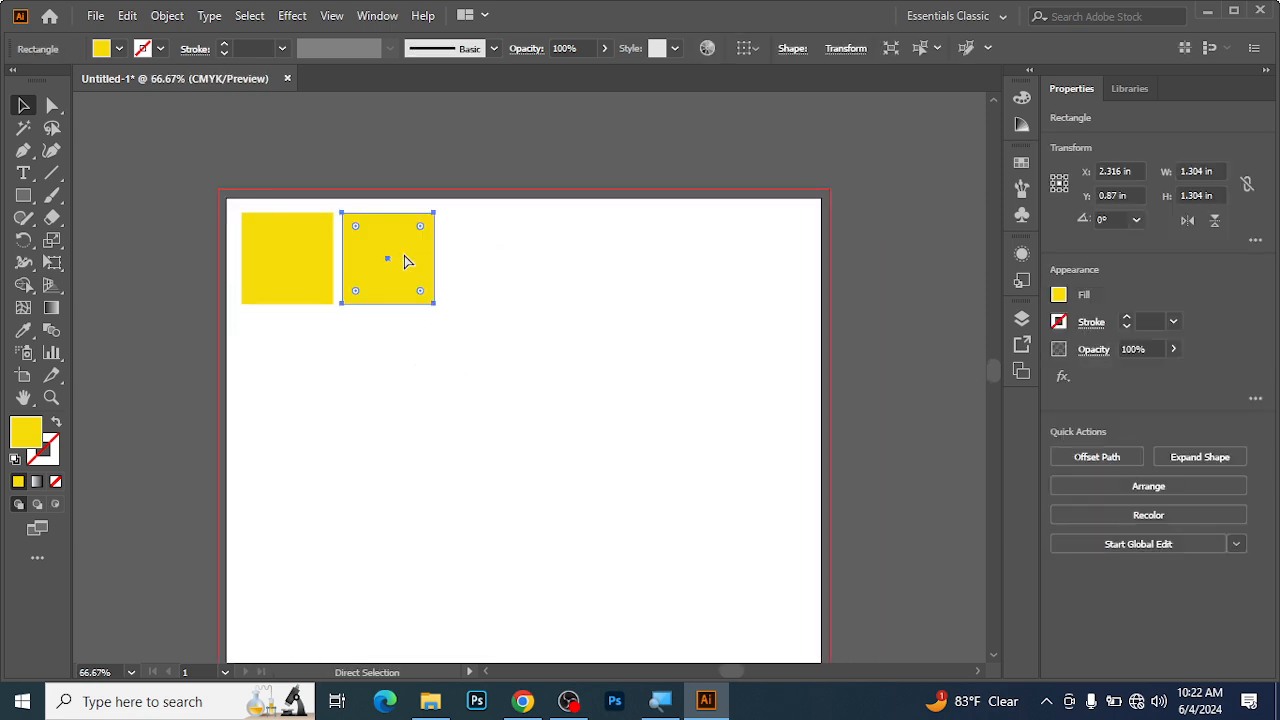
pyautogui.hotkey('ctrl', 'd')
pyautogui.hotkey('ctrl', 'd')
pyautogui.hotkey('ctrl', 'd')
pyautogui.hotkey('ctrl', 'd')
pyautogui.hotkey('ctrl', 'd')
pyautogui.hotkey('ctrl', 'd')
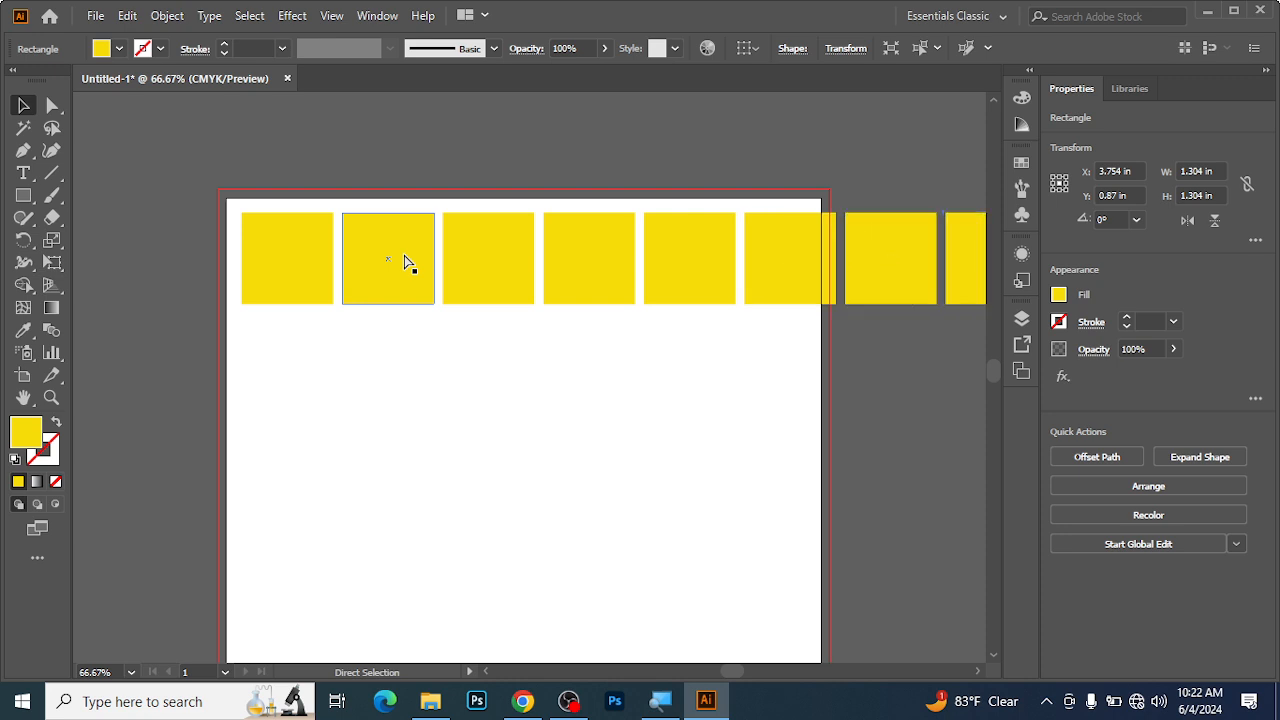
pyautogui.hotkey('ctrl', 'd')
pyautogui.hotkey('ctrl', 'd')
pyautogui.hotkey('ctrl', 'd')
pyautogui.hotkey('ctrl', 'd')
pyautogui.hotkey('ctrl', 'd')
pyautogui.hotkey('ctrl', 'd')
pyautogui.hotkey('ctrl', 'd')
pyautogui.hotkey('ctrl', 'd')
pyautogui.hotkey('ctrl', 'd')
pyautogui.hotkey('ctrl', 'd')
pyautogui.hotkey('ctrl', 'd')
pyautogui.hotkey('ctrl', 'd')
# Extend the row of squares with further repeated copies until it reaches about X 67 in.
pyautogui.hotkey('ctrl', '-')
pyautogui.hotkey('ctrl', '-')
pyautogui.hotkey('ctrl', '-')
pyautogui.hotkey('ctrl', '-')
pyautogui.hotkey('ctrl', '-')
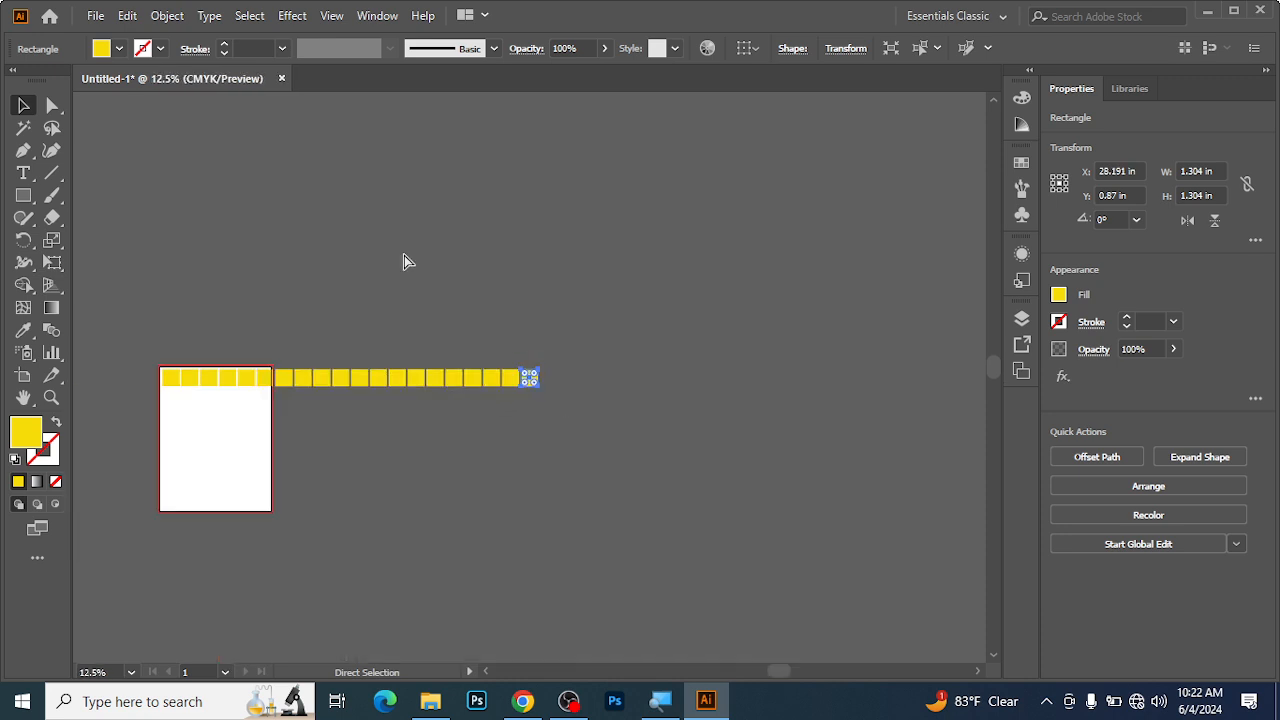
pyautogui.hotkey('ctrl', 'd')
pyautogui.hotkey('ctrl', 'd')
pyautogui.hotkey('ctrl', 'd')
pyautogui.hotkey('ctrl', 'd')
pyautogui.hotkey('ctrl', 'd')
pyautogui.hotkey('ctrl', 'd')
pyautogui.hotkey('ctrl', 'd')
pyautogui.hotkey('ctrl', 'd')
pyautogui.hotkey('ctrl', 'd')
pyautogui.hotkey('ctrl', 'd')
pyautogui.hotkey('ctrl', 'd')
pyautogui.hotkey('ctrl', 'd')
pyautogui.hotkey('ctrl', 'd')
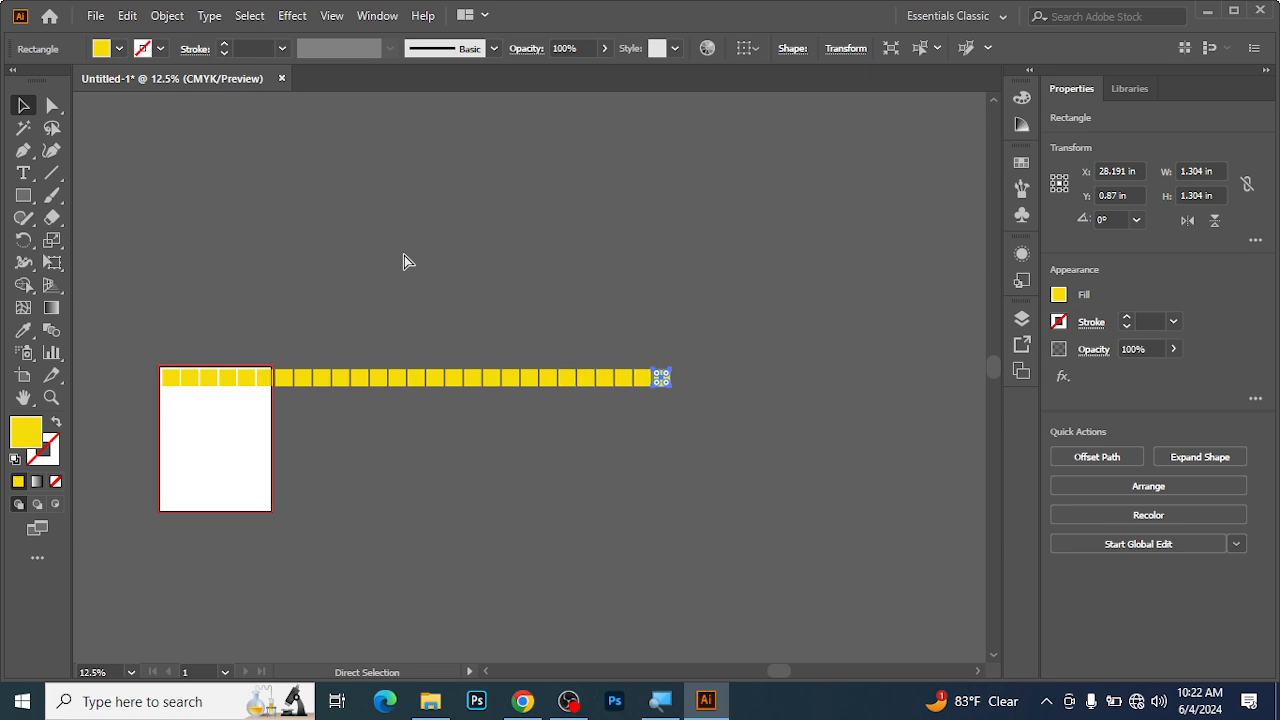
pyautogui.hotkey('ctrl', 'd')
pyautogui.hotkey('ctrl', 'd')
pyautogui.hotkey('ctrl', 'd')
pyautogui.hotkey('ctrl', 'd')
pyautogui.hotkey('ctrl', 'd')
pyautogui.hotkey('ctrl', 'd')
pyautogui.hotkey('ctrl', 'd')
pyautogui.hotkey('ctrl', 'd')
pyautogui.hotkey('ctrl', 'd')
pyautogui.hotkey('ctrl', 'd')
pyautogui.hotkey('ctrl', 'd')
pyautogui.hotkey('ctrl', 'd')
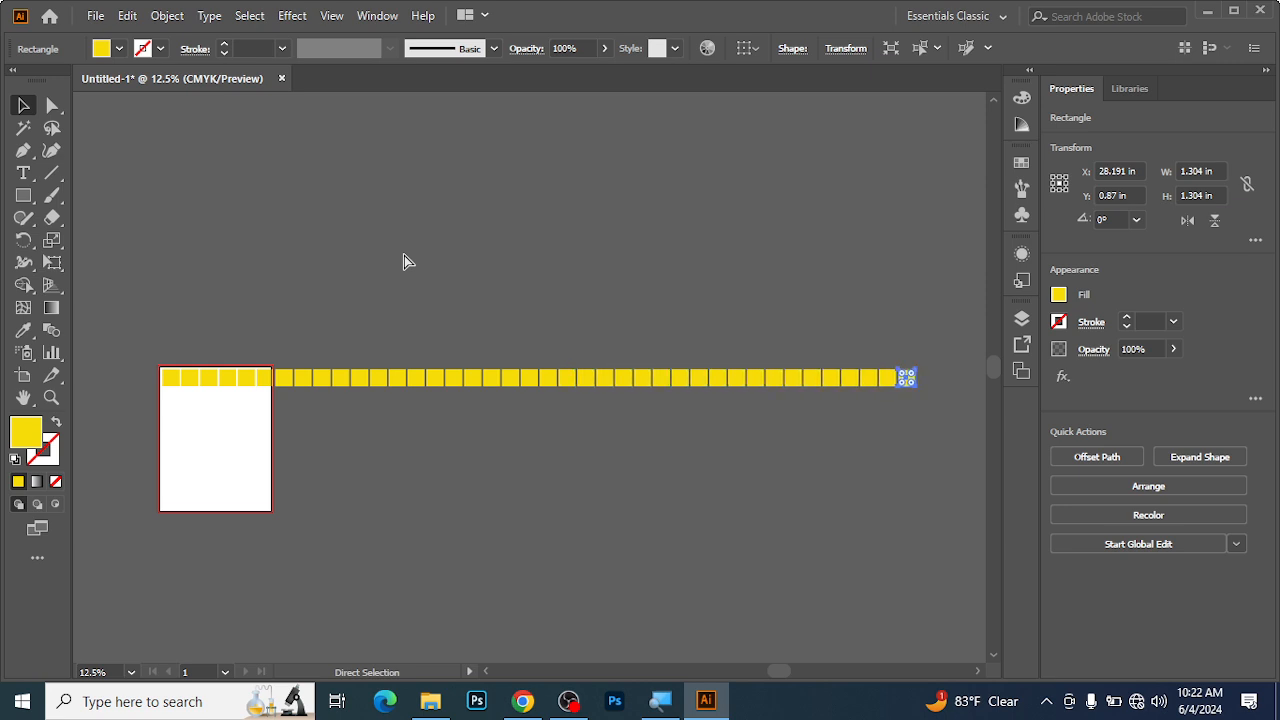
pyautogui.hotkey('ctrl', 'd')
pyautogui.hotkey('ctrl', 'd')
pyautogui.hotkey('ctrl', 'd')
pyautogui.hotkey('ctrl', 'd')
pyautogui.hotkey('ctrl', '-')
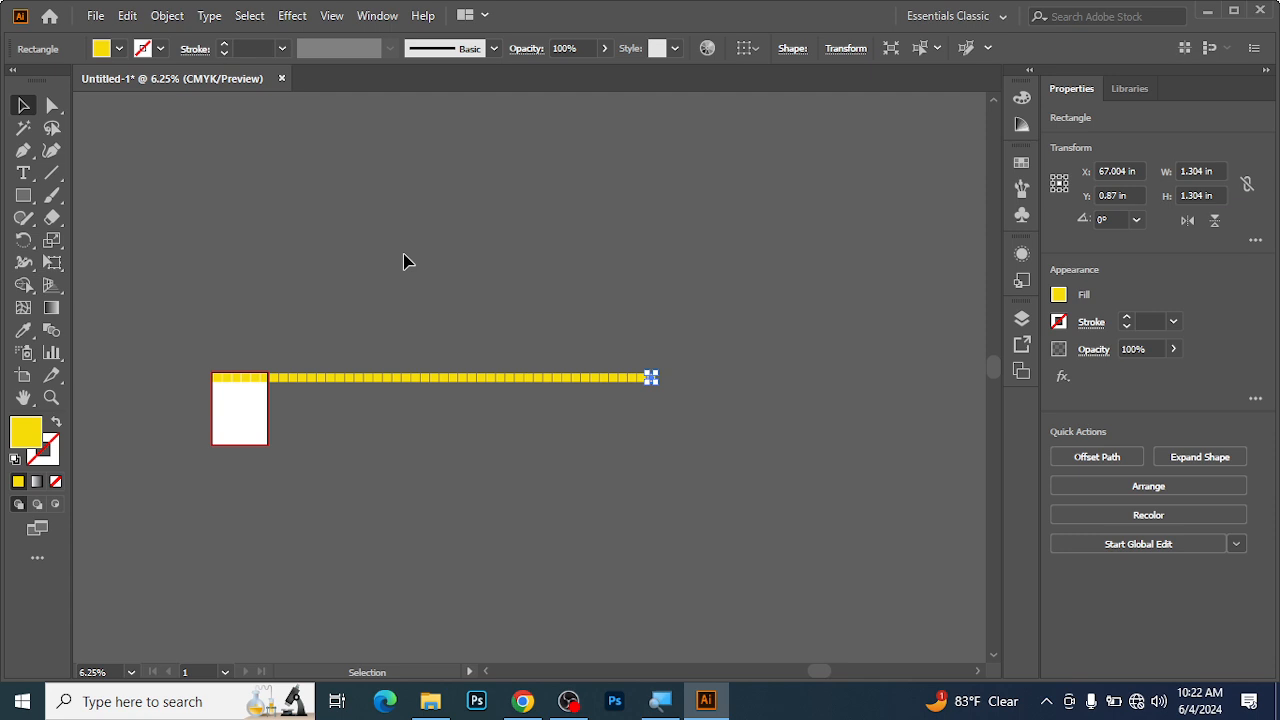
# Undo the repeated copies and the earlier edits back to the single original 1.719 in yellow square.
pyautogui.hotkey('ctrl', 'z')
pyautogui.hotkey('ctrl', 'z')
pyautogui.hotkey('ctrl', 'z')
pyautogui.hotkey('ctrl', 'z')
pyautogui.hotkey('ctrl', 'z')
pyautogui.hotkey('ctrl', 'z')
pyautogui.hotkey('ctrl', 'z')
pyautogui.hotkey('ctrl', 'z')
pyautogui.hotkey('ctrl', 'z')
pyautogui.hotkey('ctrl', 'z')
pyautogui.hotkey('ctrl', 'z')
pyautogui.hotkey('ctrl', 'z')
pyautogui.hotkey('ctrl', 'z')
pyautogui.hotkey('ctrl', 'z')
pyautogui.hotkey('ctrl', 'z')
pyautogui.hotkey('ctrl', 'z')
pyautogui.hotkey('ctrl', 'z')
pyautogui.hotkey('ctrl', 'z')
pyautogui.hotkey('ctrl', 'z')
pyautogui.hotkey('ctrl', 'z')
pyautogui.hotkey('ctrl', 'z')
pyautogui.hotkey('ctrl', 'z')
pyautogui.hotkey('ctrl', 'z')
pyautogui.hotkey('ctrl', 'z')
pyautogui.hotkey('ctrl', 'z')
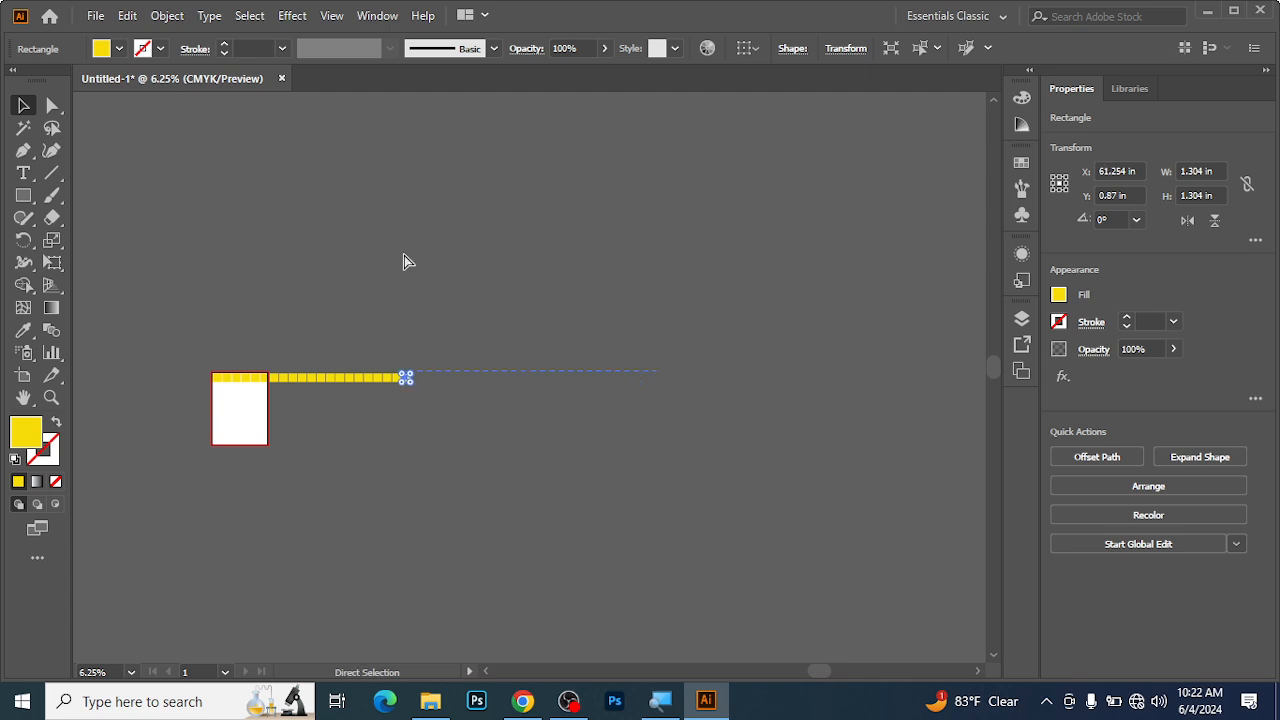
pyautogui.hotkey('ctrl', 'z')
pyautogui.hotkey('ctrl', 'z')
pyautogui.hotkey('ctrl', 'z')
pyautogui.hotkey('ctrl', 'z')
pyautogui.hotkey('ctrl', 'z')
pyautogui.hotkey('ctrl', 'z')
pyautogui.hotkey('ctrl', 'z')
pyautogui.hotkey('ctrl', 'z')
pyautogui.hotkey('ctrl', 'z')
pyautogui.hotkey('ctrl', 'z')
pyautogui.hotkey('ctrl', 'z')
pyautogui.hotkey('ctrl', 'z')
pyautogui.hotkey('ctrl', 'z')
pyautogui.hotkey('ctrl', 'z')
pyautogui.hotkey('ctrl', 'z')
pyautogui.hotkey('ctrl', 'z')
pyautogui.hotkey('ctrl', 'z')
pyautogui.hotkey('ctrl', 'z')
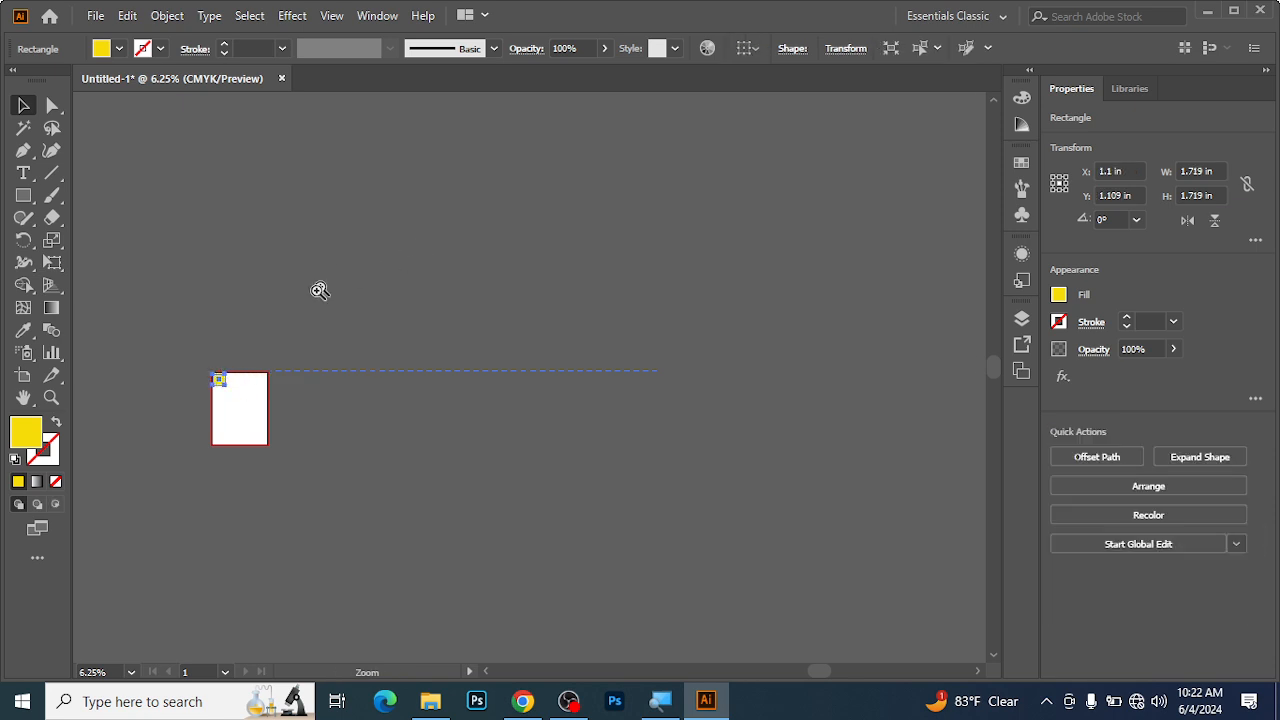
# Duplicate the original yellow square horizontally to its right at about X 2.99 in, leaving a small gap.
pyautogui.keyDown('ctrl'); pyautogui.doubleClick(259, 404); pyautogui.keyUp('ctrl')
pyautogui.keyDown('ctrl'); pyautogui.click(822, 333); pyautogui.keyUp('ctrl')
pyautogui.keyDown('ctrl'); pyautogui.click(822, 333); pyautogui.keyUp('ctrl')
pyautogui.keyDown('ctrl'); pyautogui.click(266, 354); pyautogui.keyUp('ctrl')
pyautogui.keyDown('ctrl'); pyautogui.click(266, 354); pyautogui.keyUp('ctrl')
pyautogui.moveTo(734, 500); pyautogui.dragTo(191, 314)
pyautogui.moveTo(139, 227); pyautogui.dragTo(238, 232)
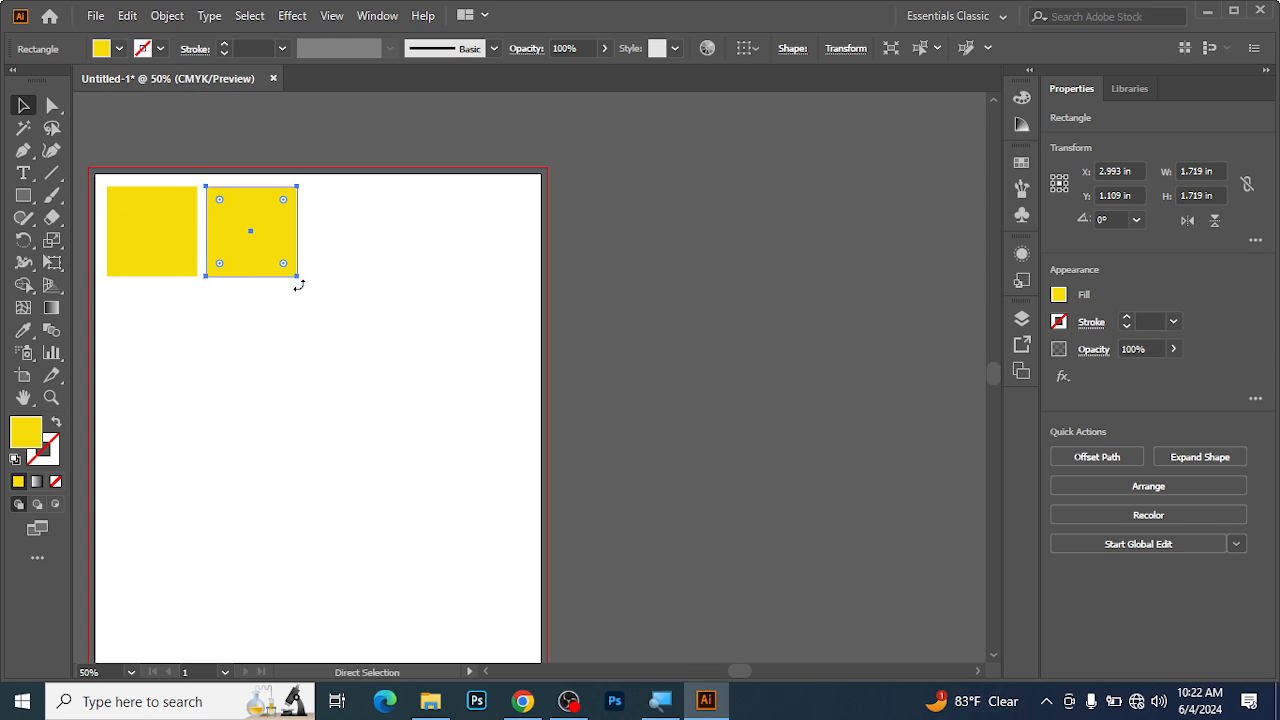
# Repeat the duplication to form an evenly spaced row of ten yellow squares, and deselect them.
pyautogui.hotkey('ctrl', 'd')
pyautogui.hotkey('ctrl', 'd')
pyautogui.hotkey('ctrl', 'd')
pyautogui.hotkey('ctrl', 'd')
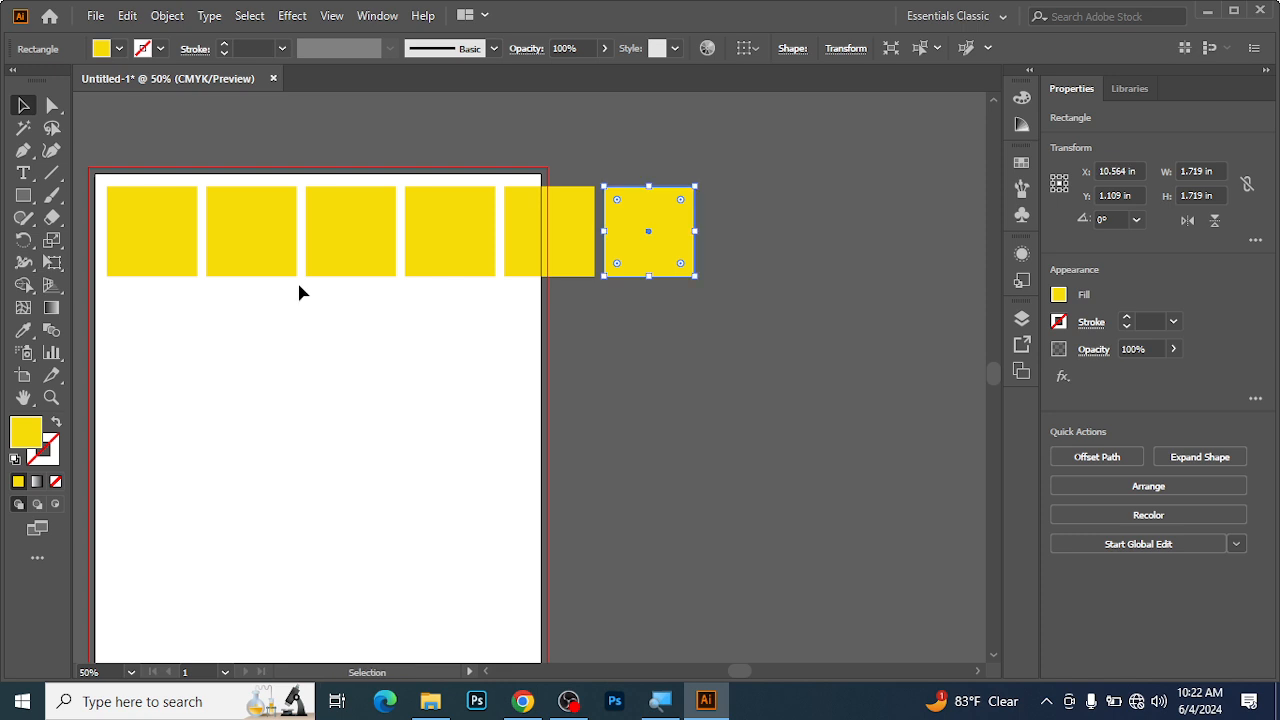
pyautogui.press('ctrl')
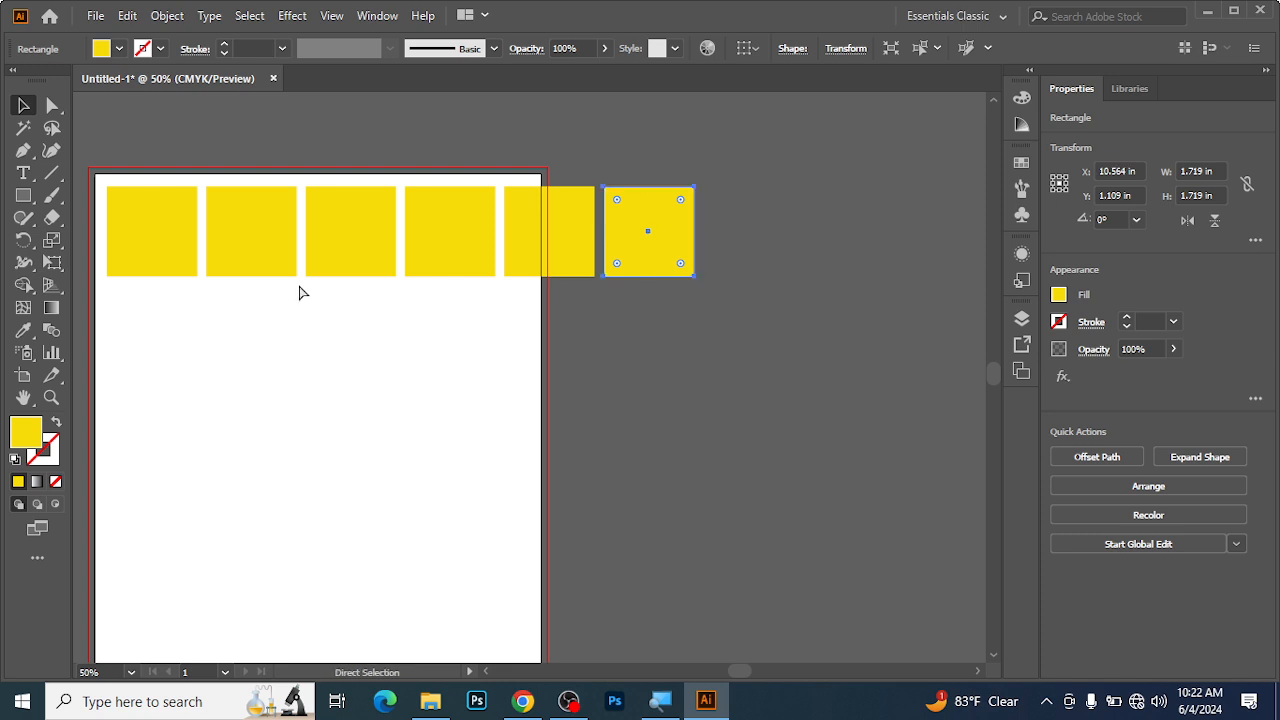
pyautogui.hotkey('ctrl', 'd')
pyautogui.hotkey('ctrl', 'd')
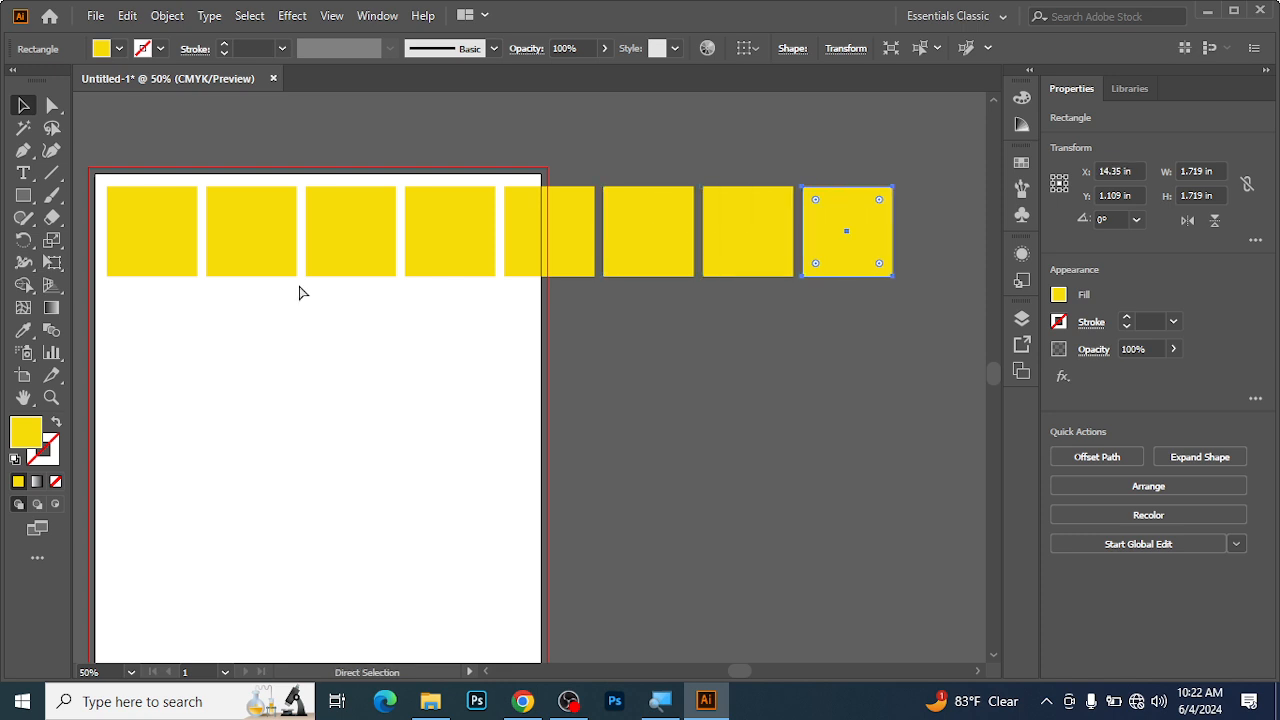
pyautogui.hotkey('ctrl', 'd')
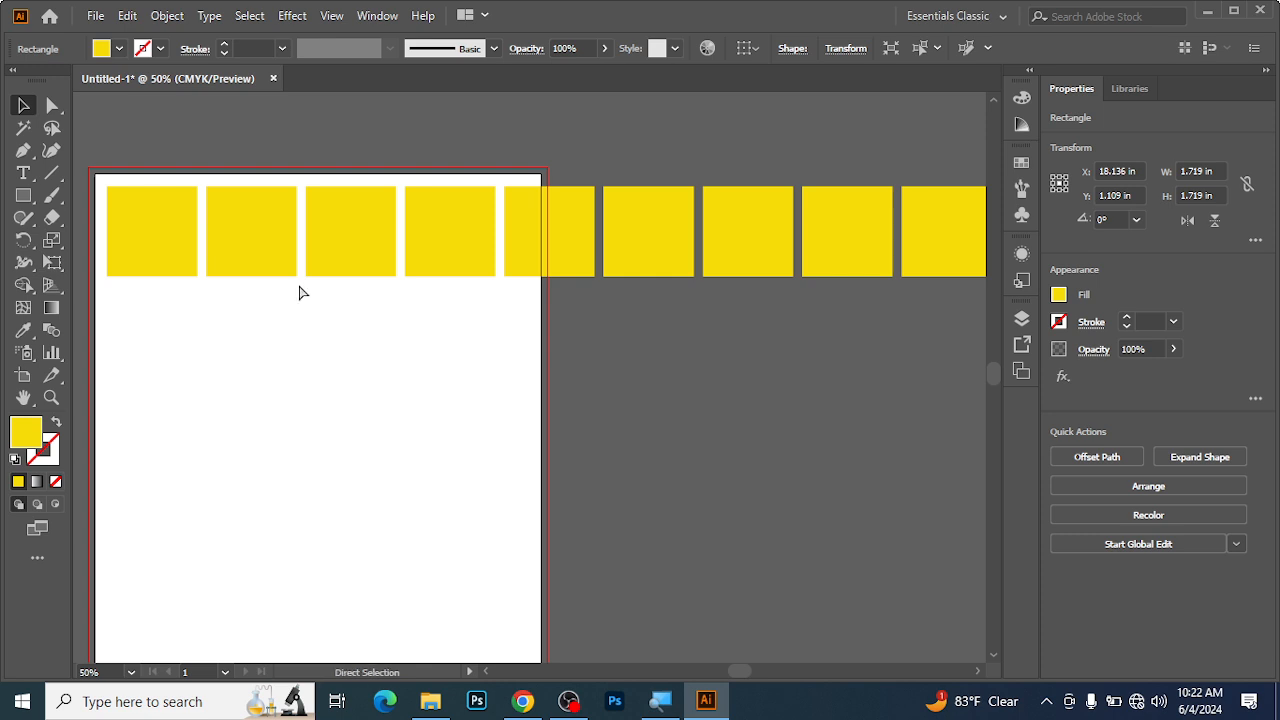
pyautogui.hotkey('ctrl', '-')
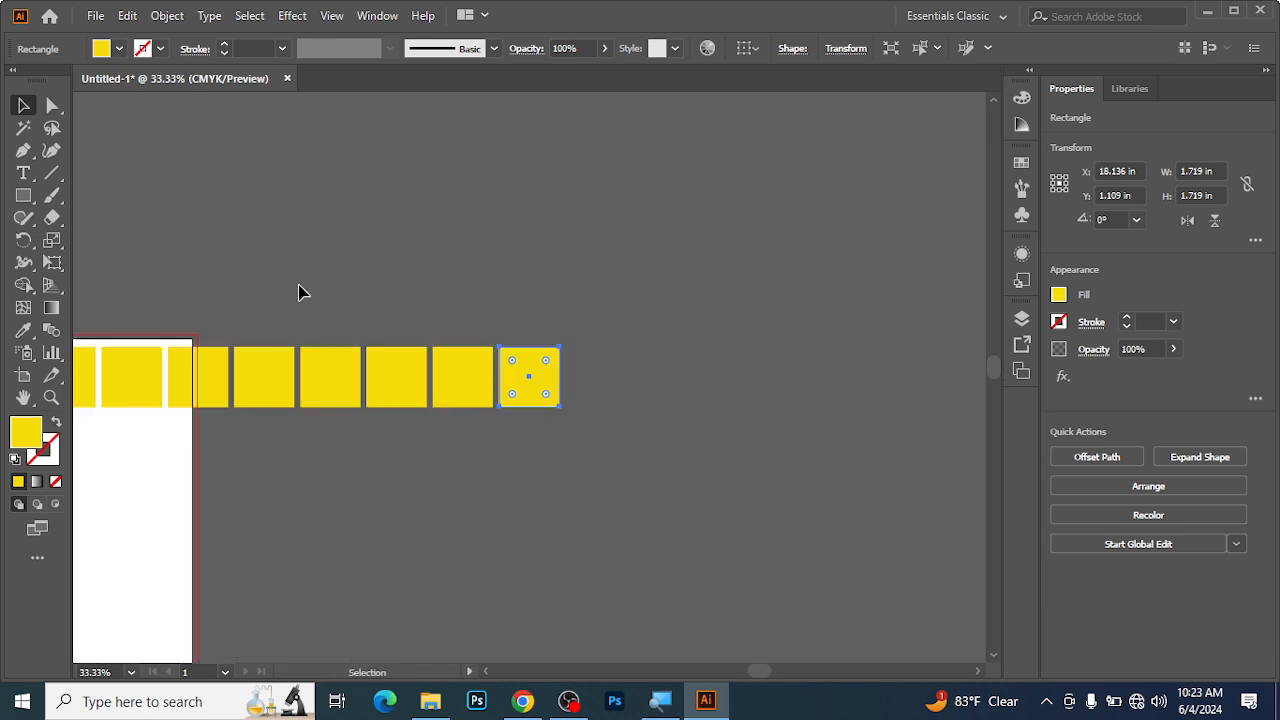
pyautogui.moveTo(386, 314); pyautogui.dragTo(687, 213)
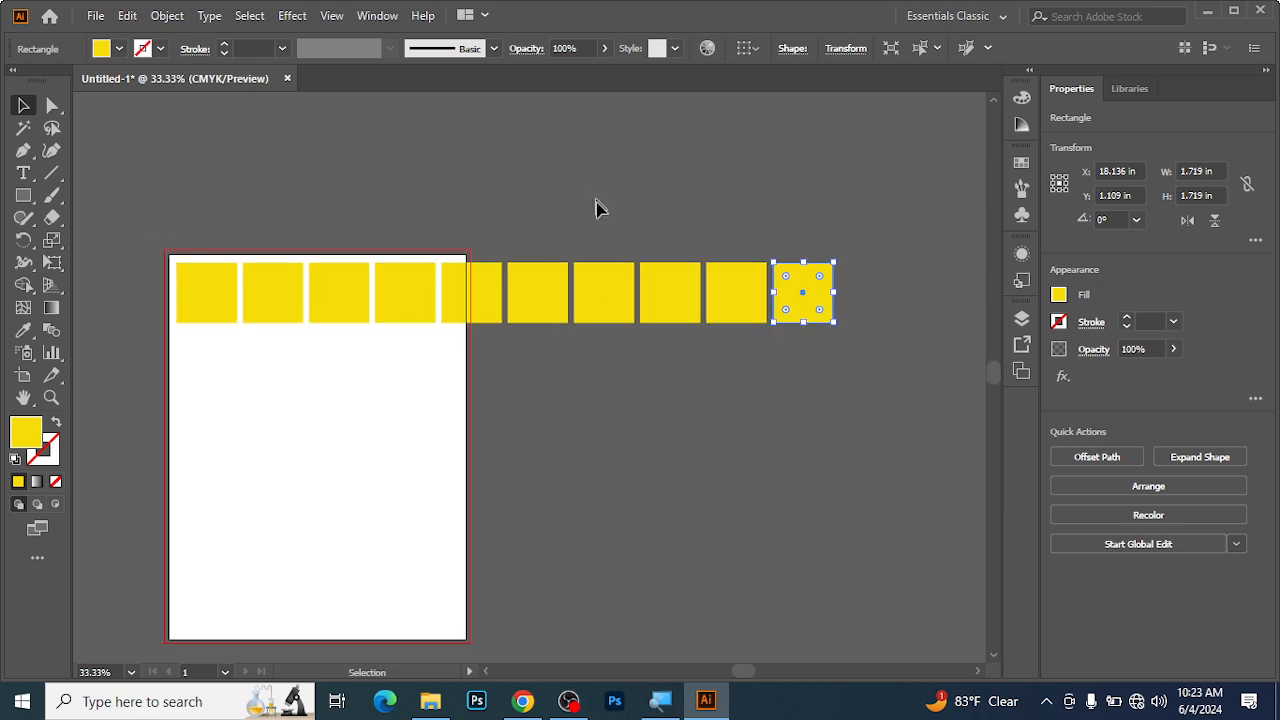
pyautogui.click(154, 238)
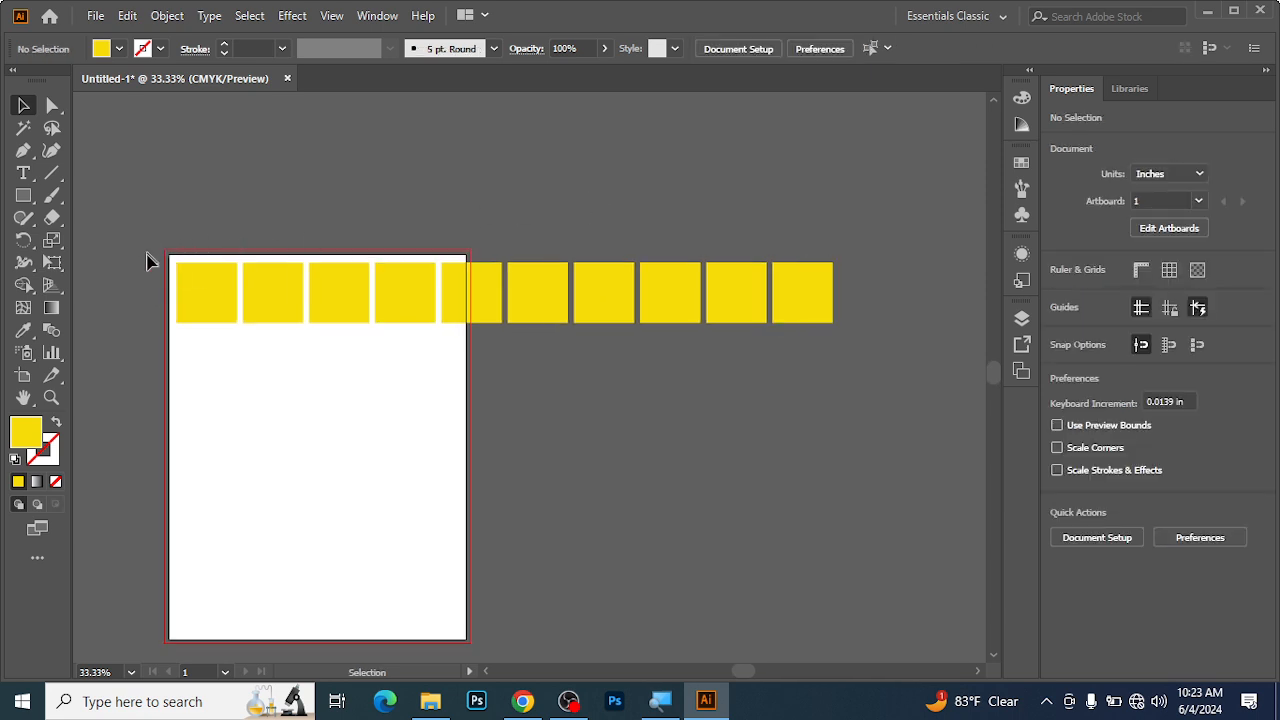
# Select all ten squares in the row, group them, and deselect the group.
pyautogui.click(24, 106)
pyautogui.moveTo(168, 262); pyautogui.dragTo(760, 322)
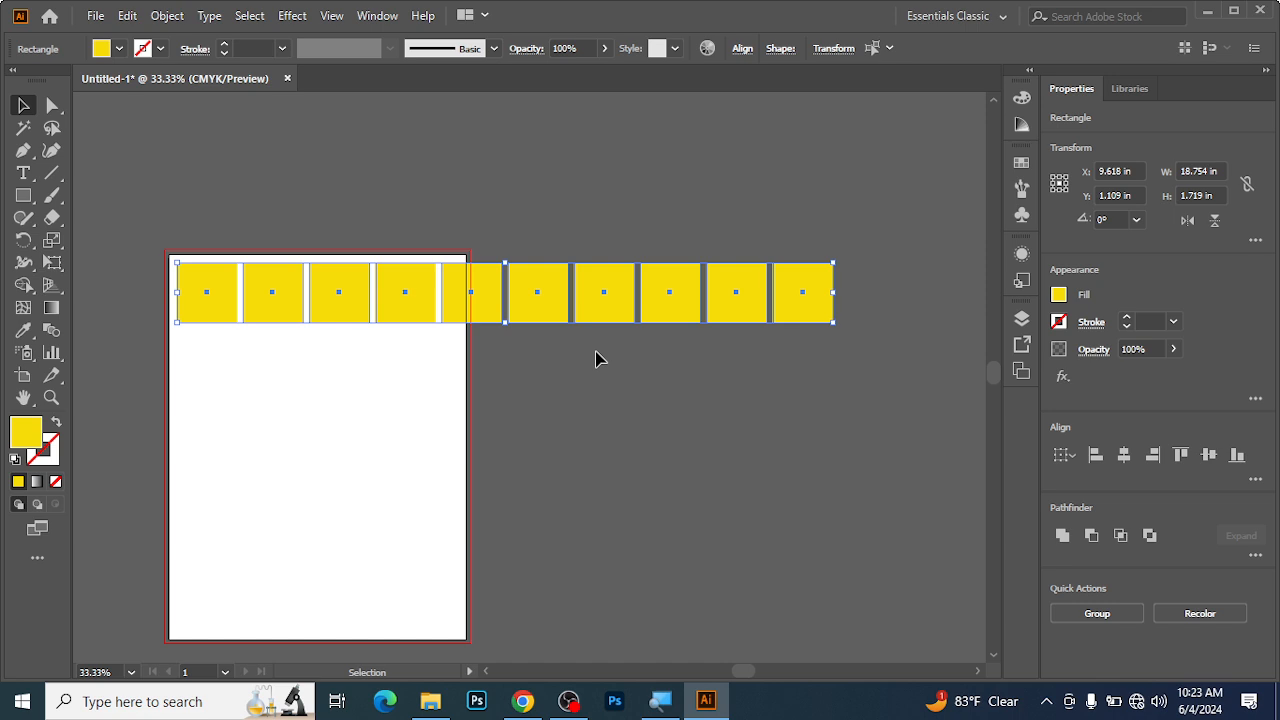
pyautogui.hotkey('ctrl', 'g')
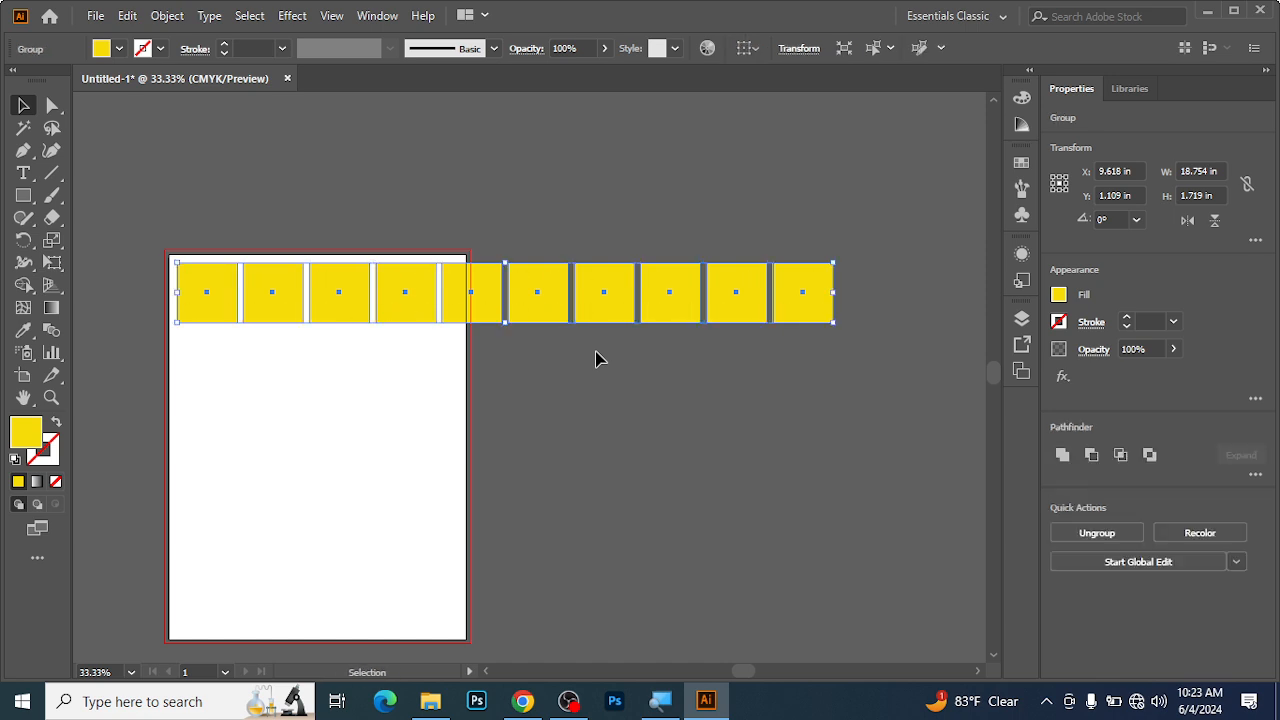
pyautogui.click(389, 229)
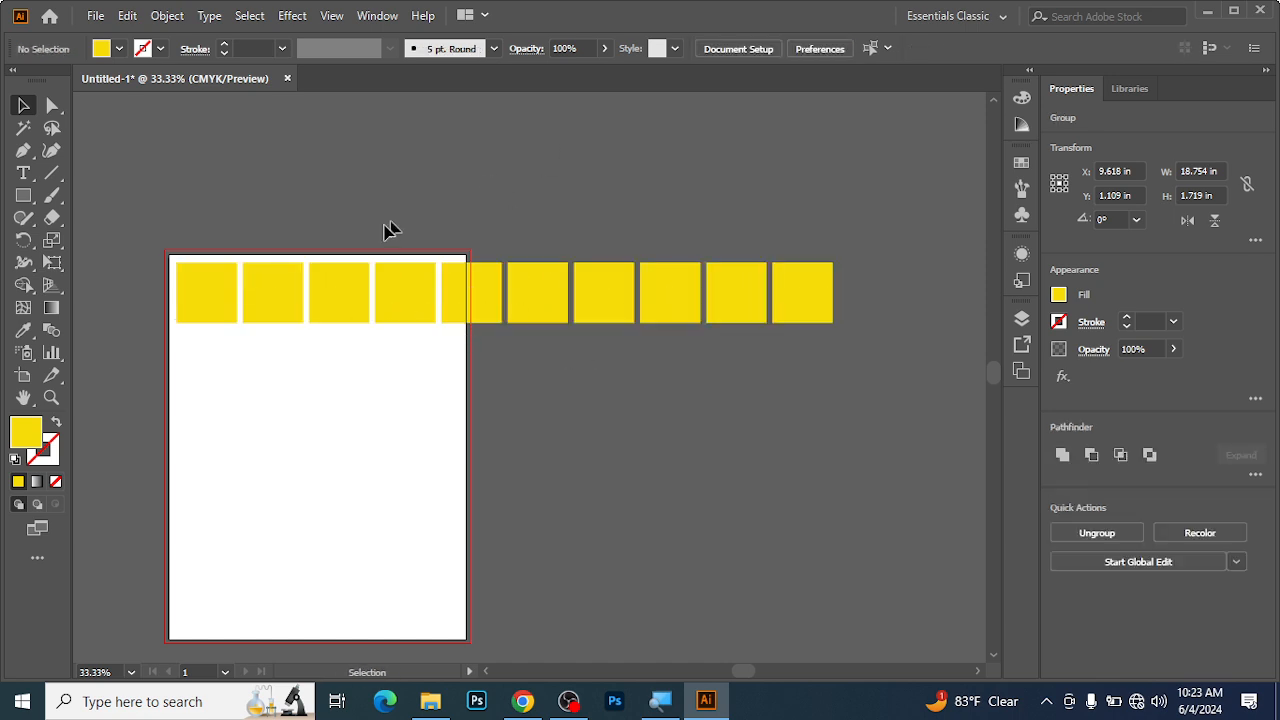
# Select the grouped row of squares and ungroup it.
pyautogui.click(258, 297)
pyautogui.rightClick(260, 294)
pyautogui.click(337, 447)
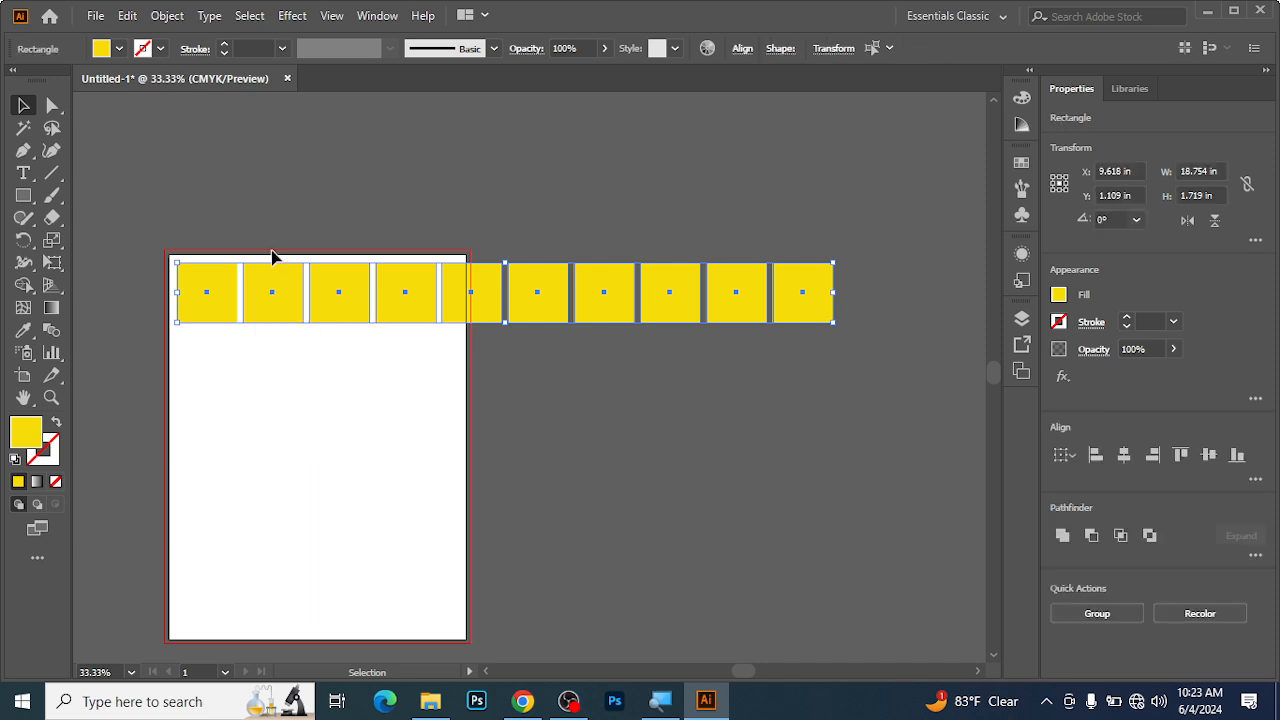
# Group the ten ungrouped squares of the row again.
pyautogui.moveTo(149, 214); pyautogui.dragTo(769, 329)
pyautogui.rightClick(404, 281)
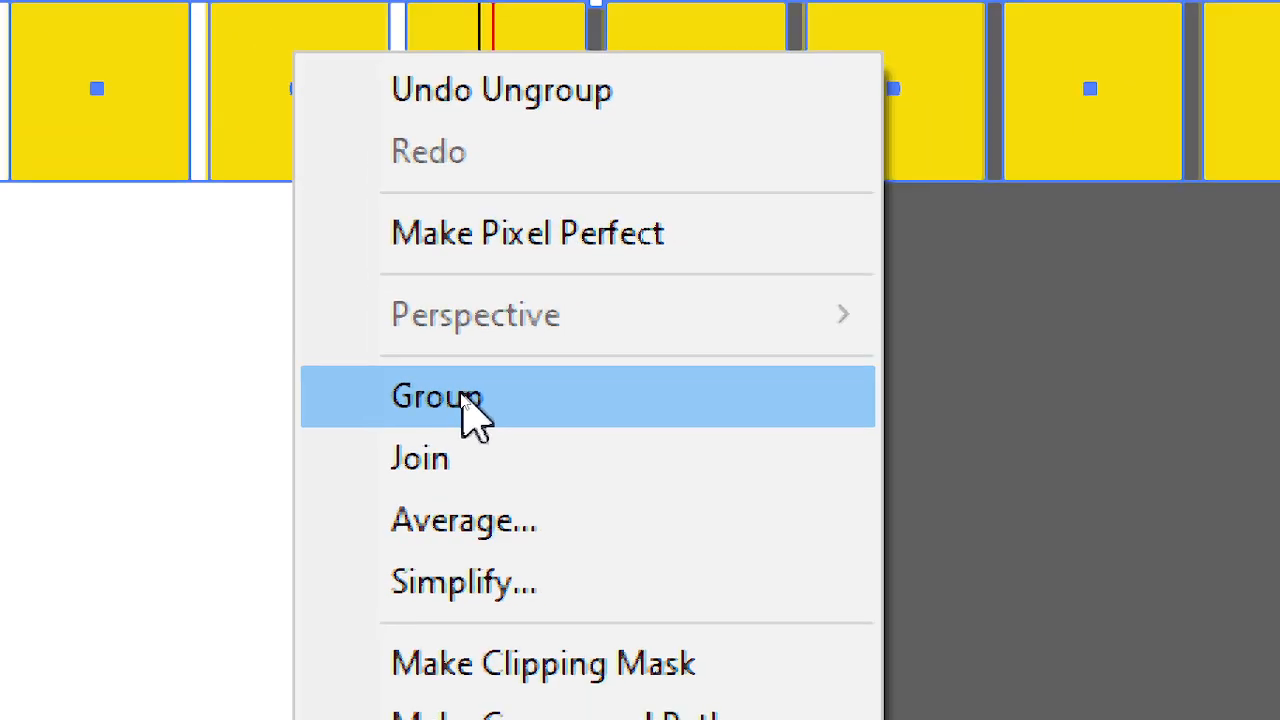
pyautogui.click(464, 398)
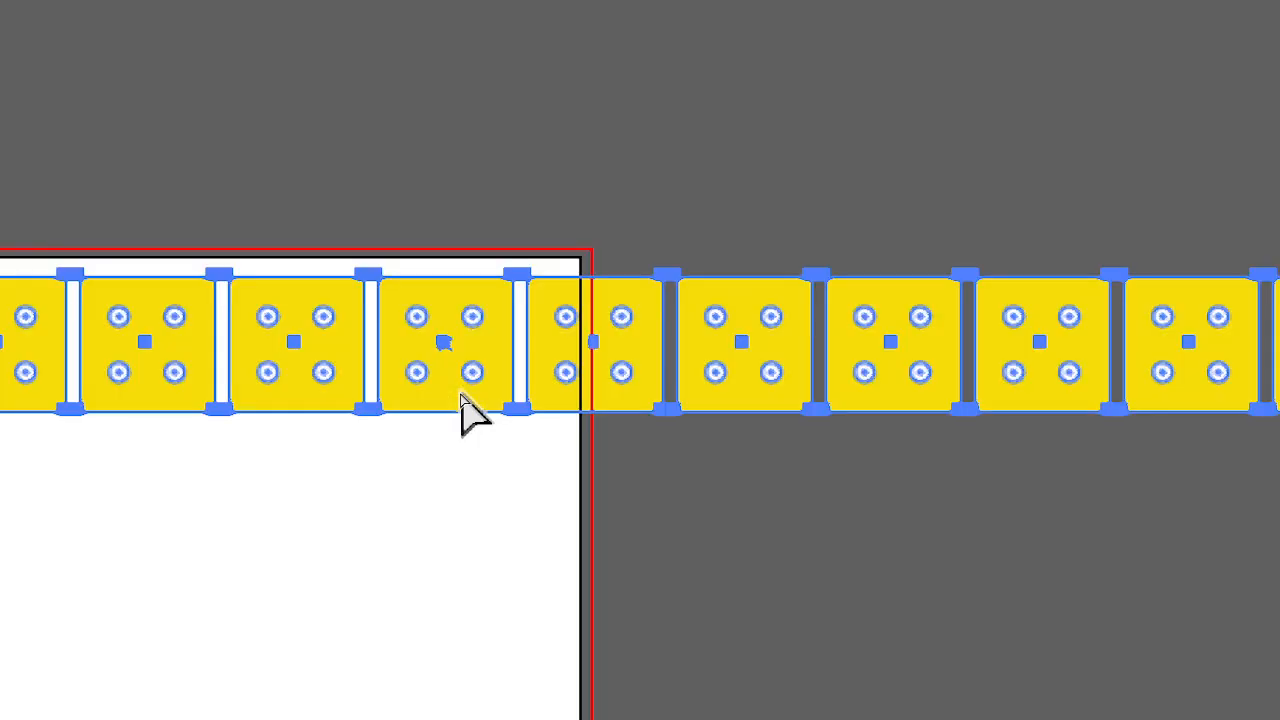
pyautogui.hotkey('ctrl', '-')
pyautogui.hotkey('ctrl', '-')
pyautogui.hotkey('ctrl', '-')
pyautogui.hotkey('ctrl', '-')
pyautogui.hotkey('ctrl', '-')
pyautogui.press('v')
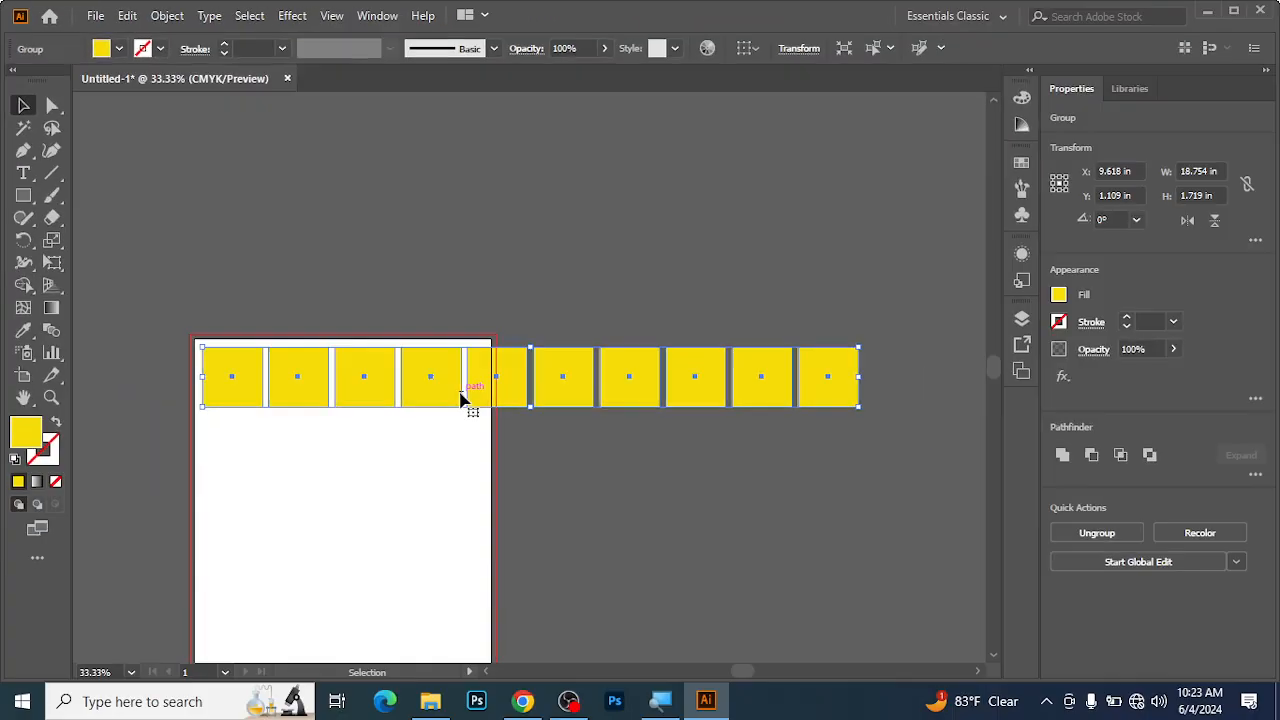
# Move the grouped row above the artboard to about X 6.78 in, Y -3.74 in.
pyautogui.click(497, 280)
pyautogui.click(577, 378)
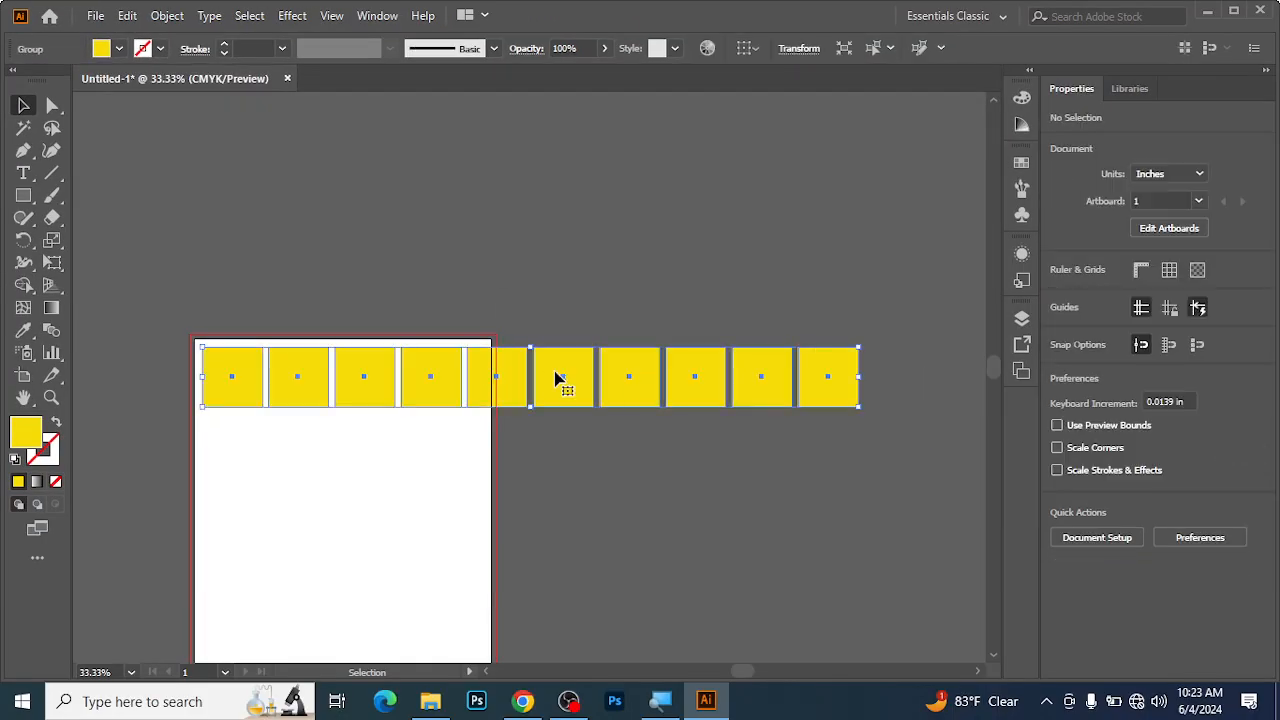
pyautogui.moveTo(550, 395); pyautogui.dragTo(449, 226)
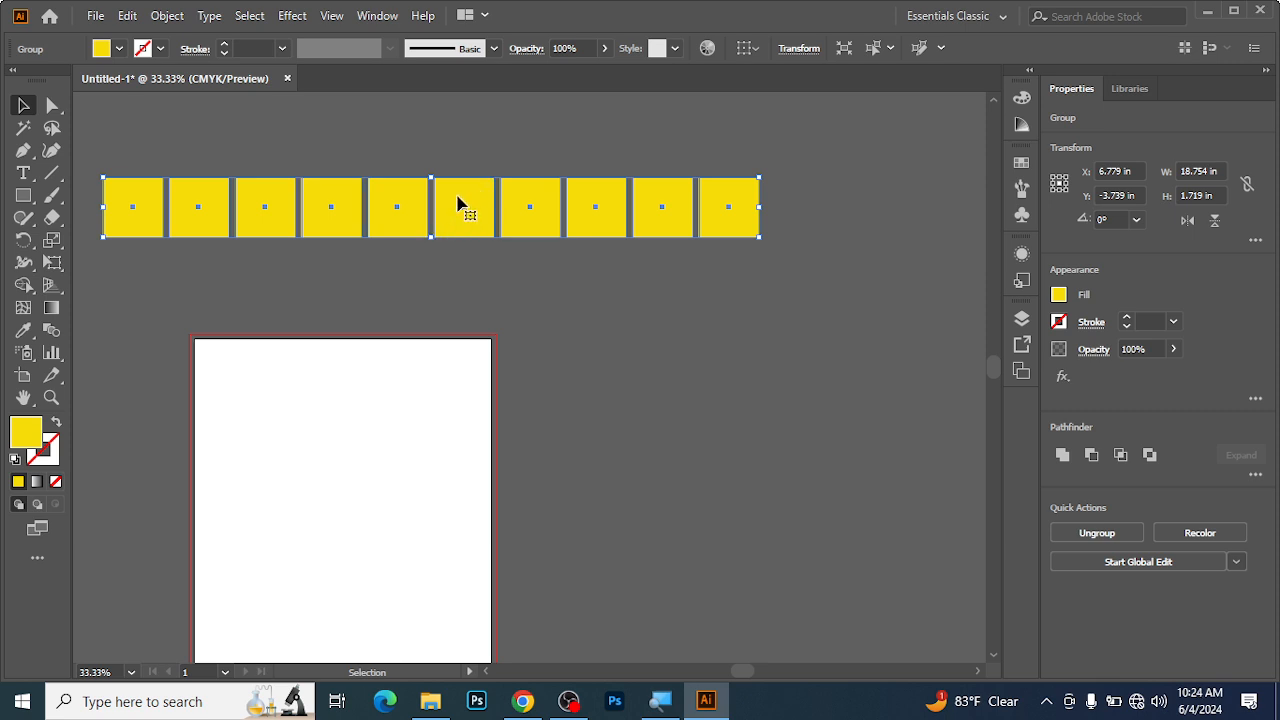
# Duplicate the grouped row just below itself at about Y -1.6 in and repeat the transformation to build thirteen rows.
pyautogui.moveTo(458, 203); pyautogui.dragTo(458, 280)
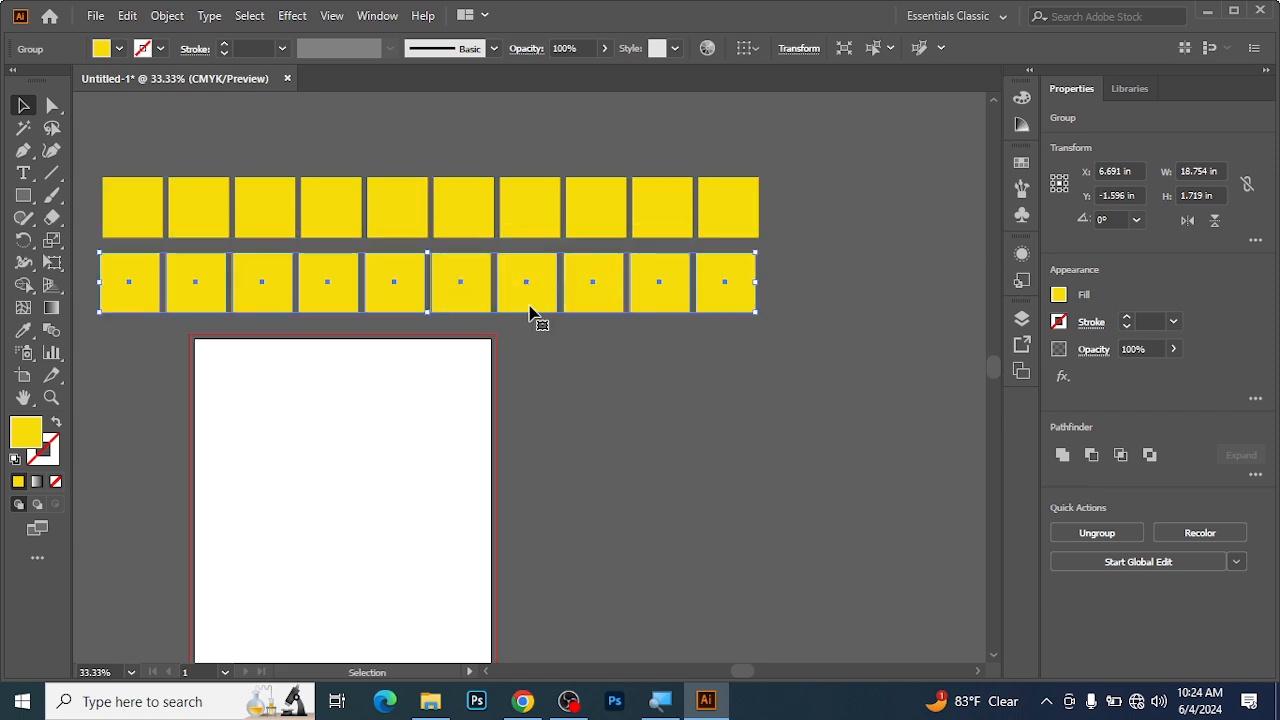
pyautogui.hotkey('ctrl', 'd')
pyautogui.hotkey('ctrl', 'd')
pyautogui.hotkey('ctrl', 'd')
pyautogui.hotkey('ctrl', 'd')
pyautogui.hotkey('ctrl', 'd')
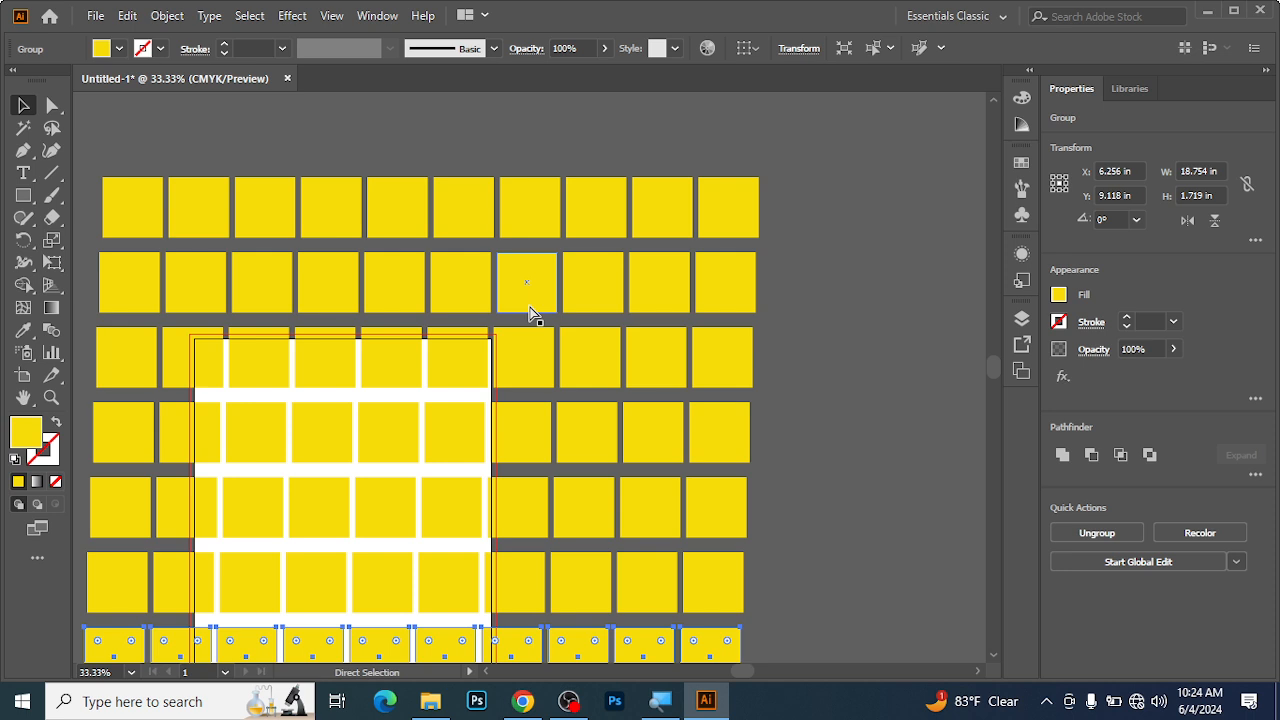
pyautogui.hotkey('ctrl', '-')
pyautogui.hotkey('ctrl', 'd')
pyautogui.hotkey('ctrl', 'd')
pyautogui.hotkey('ctrl', 'd')
pyautogui.hotkey('ctrl', 'd')
pyautogui.hotkey('ctrl', 'd')
pyautogui.hotkey('ctrl', 'd')
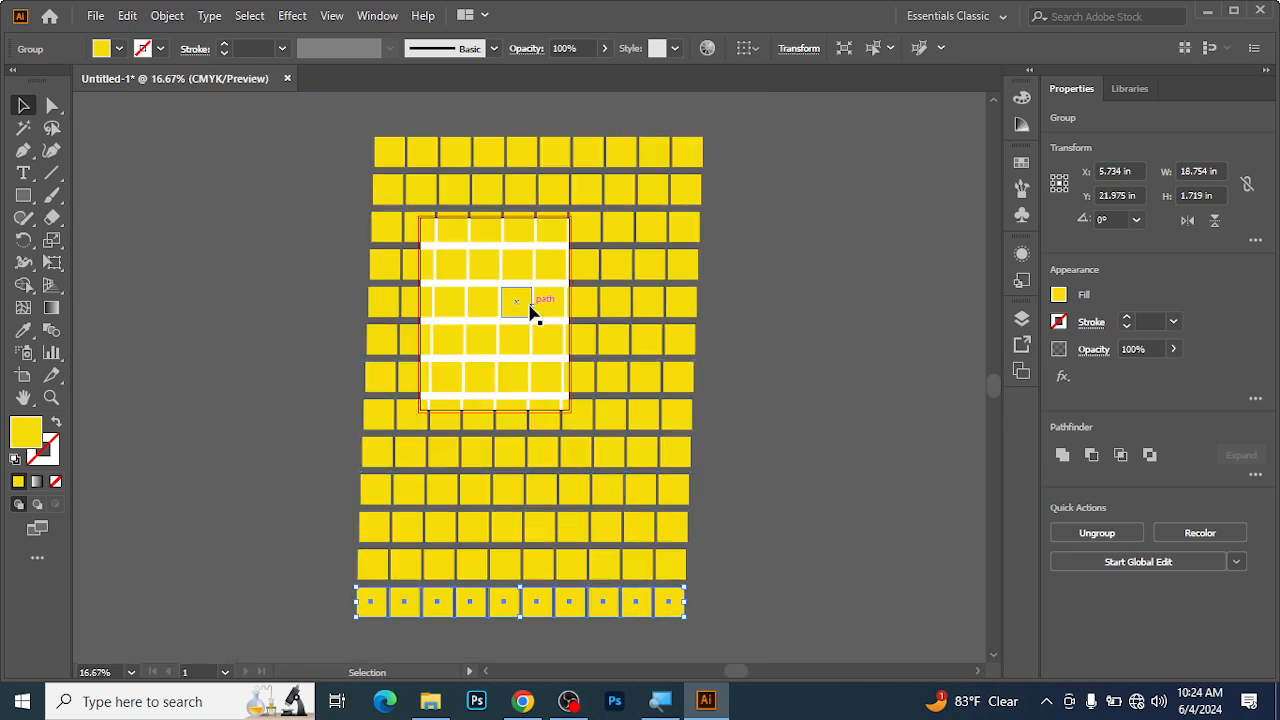
# Group all thirteen rows of squares and move the grid to about X -2.86 in, Y 11.26 in.
pyautogui.click(297, 223)
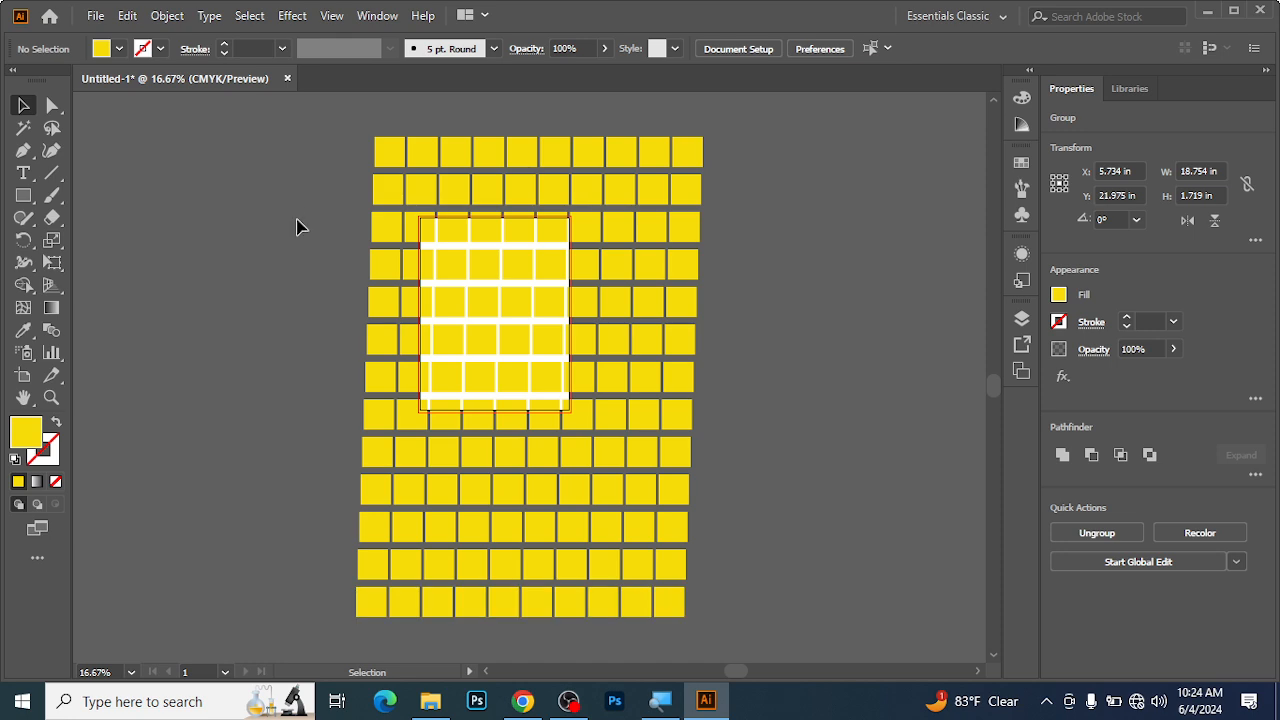
pyautogui.moveTo(334, 149); pyautogui.dragTo(664, 624)
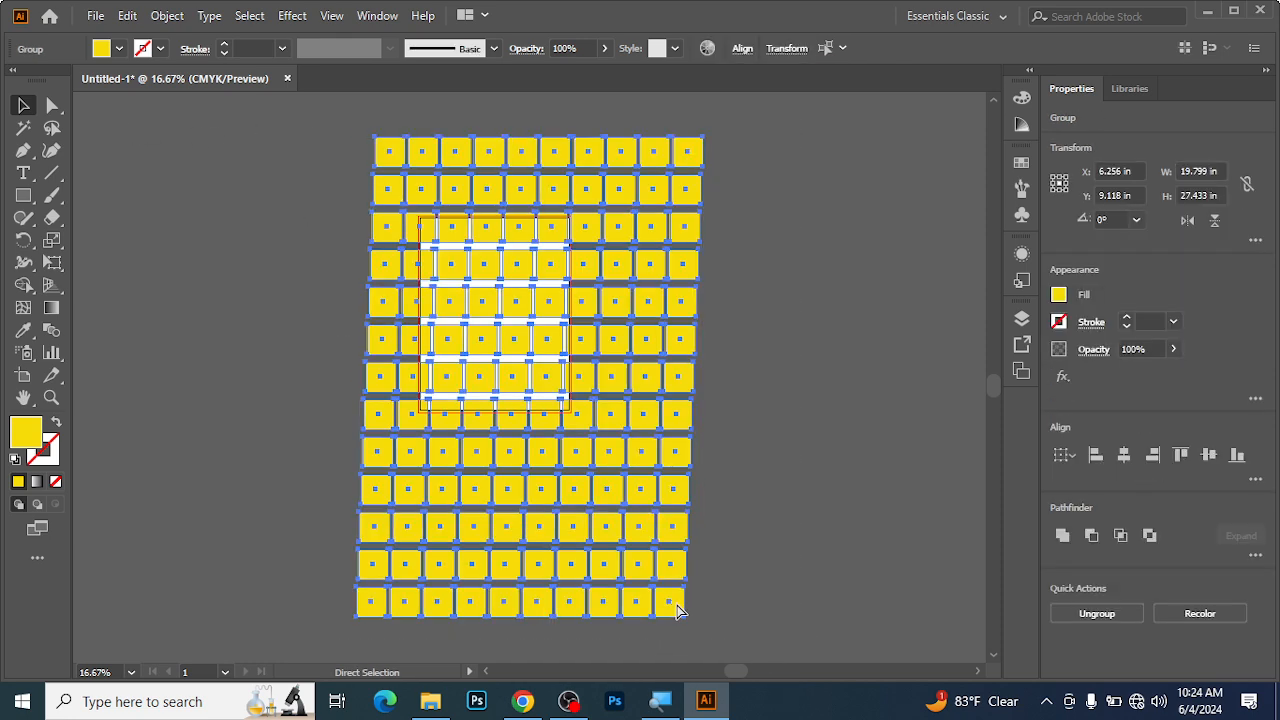
pyautogui.hotkey('ctrl', 'g')
pyautogui.moveTo(540, 323); pyautogui.dragTo(380, 361)
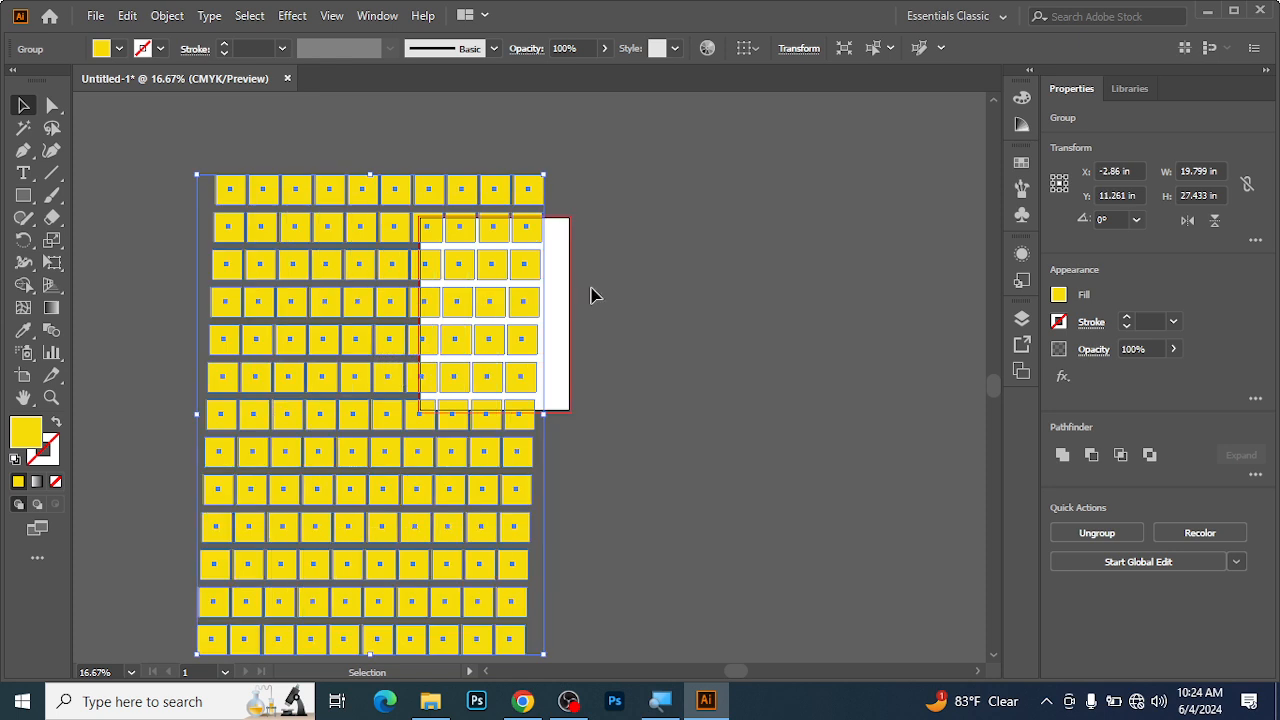
# Select the whole grid and ungroup it into its separate row groups.
pyautogui.rightClick(235, 221)
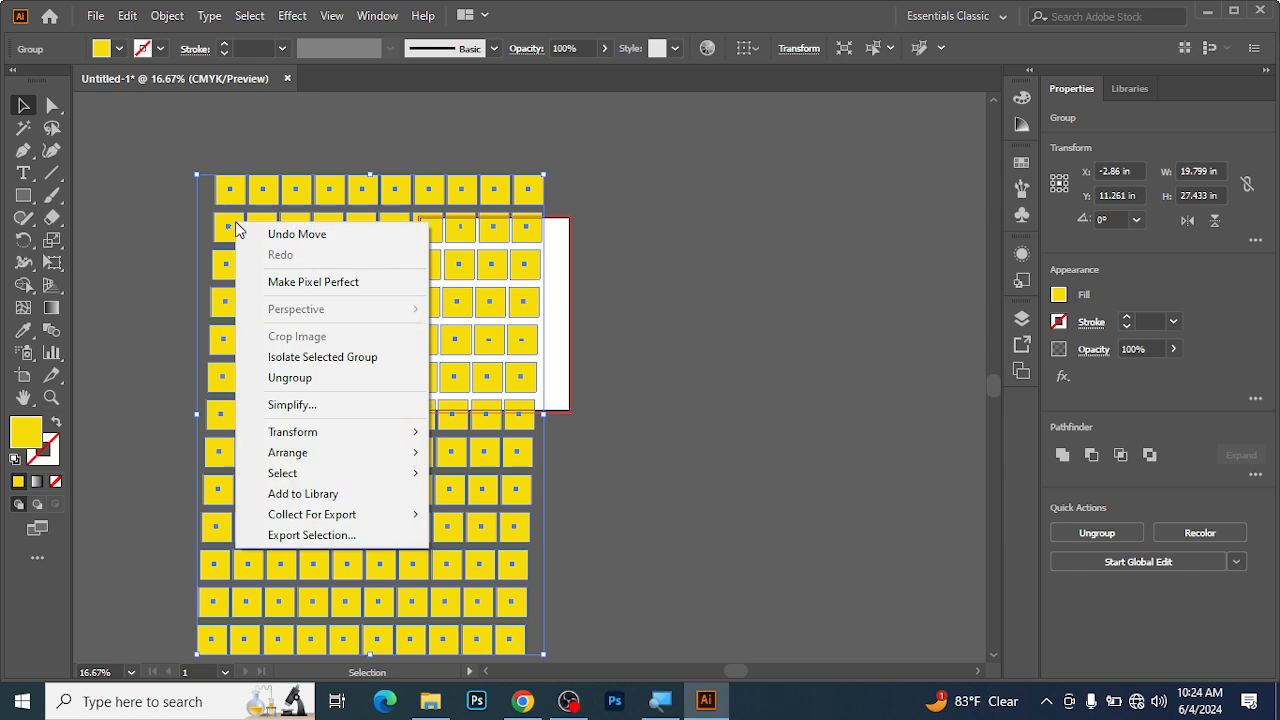
pyautogui.click(666, 174)
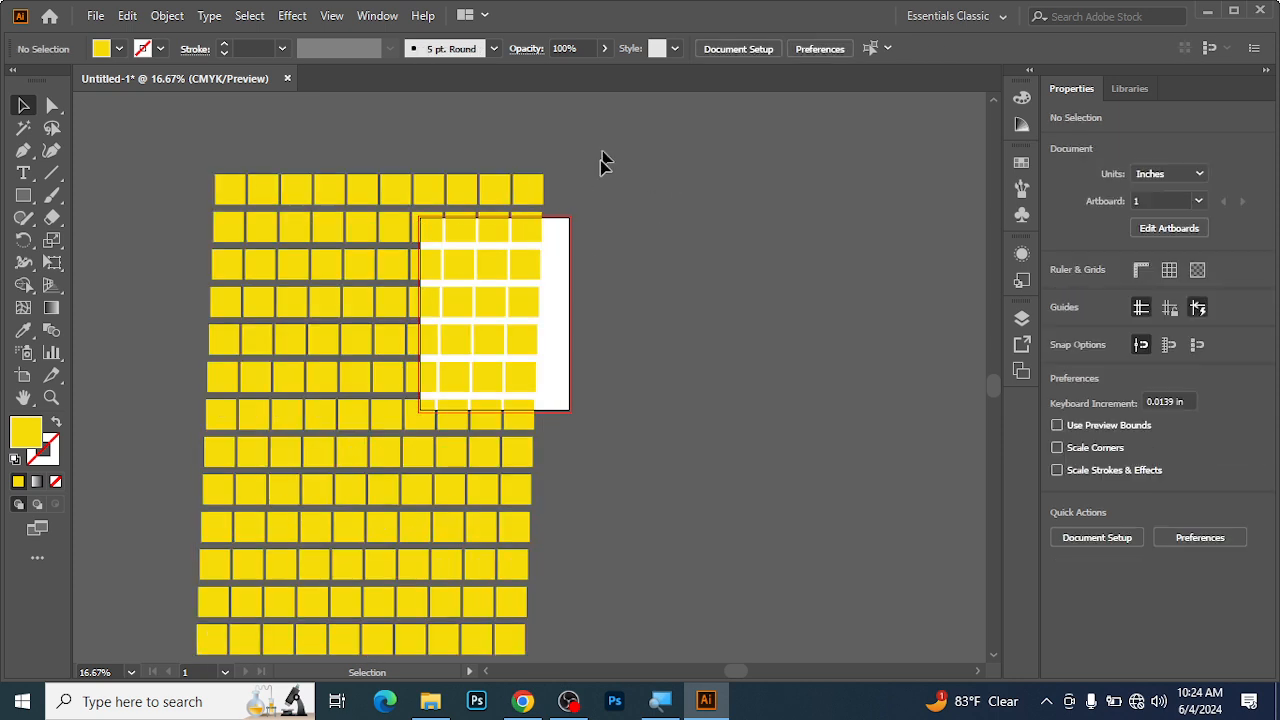
pyautogui.hotkey('ctrl', 'a')
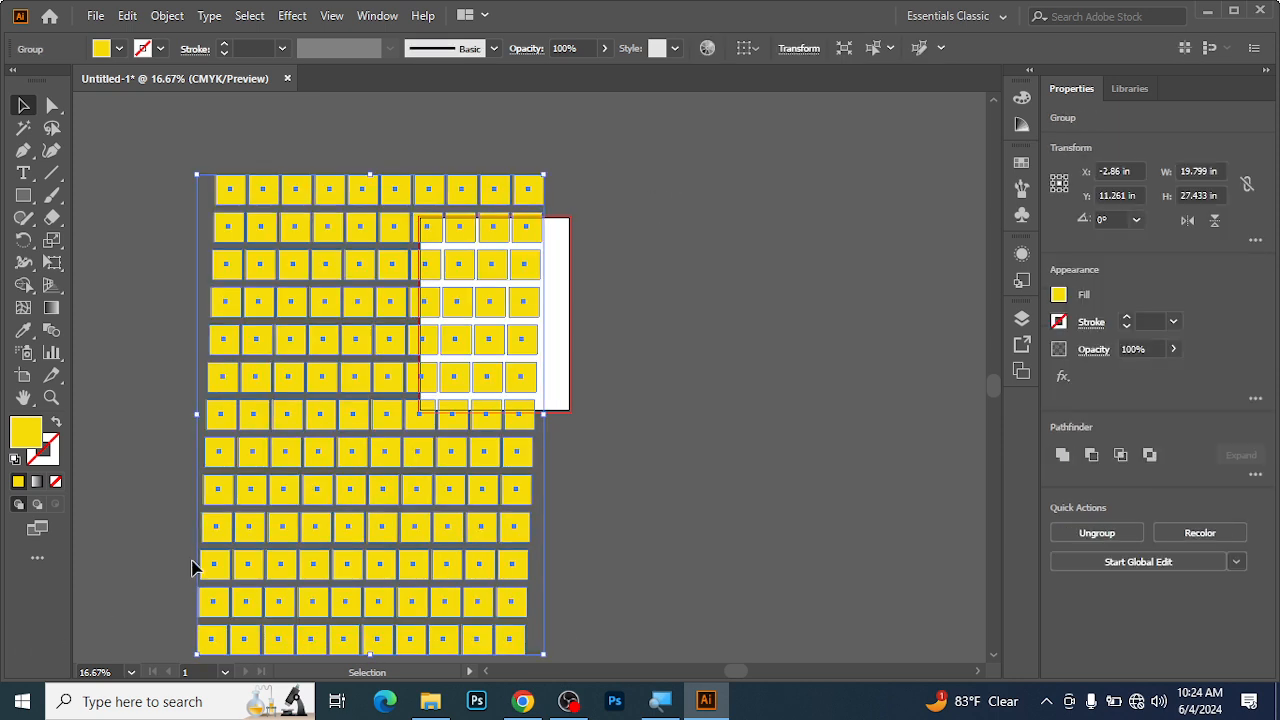
pyautogui.rightClick(336, 252)
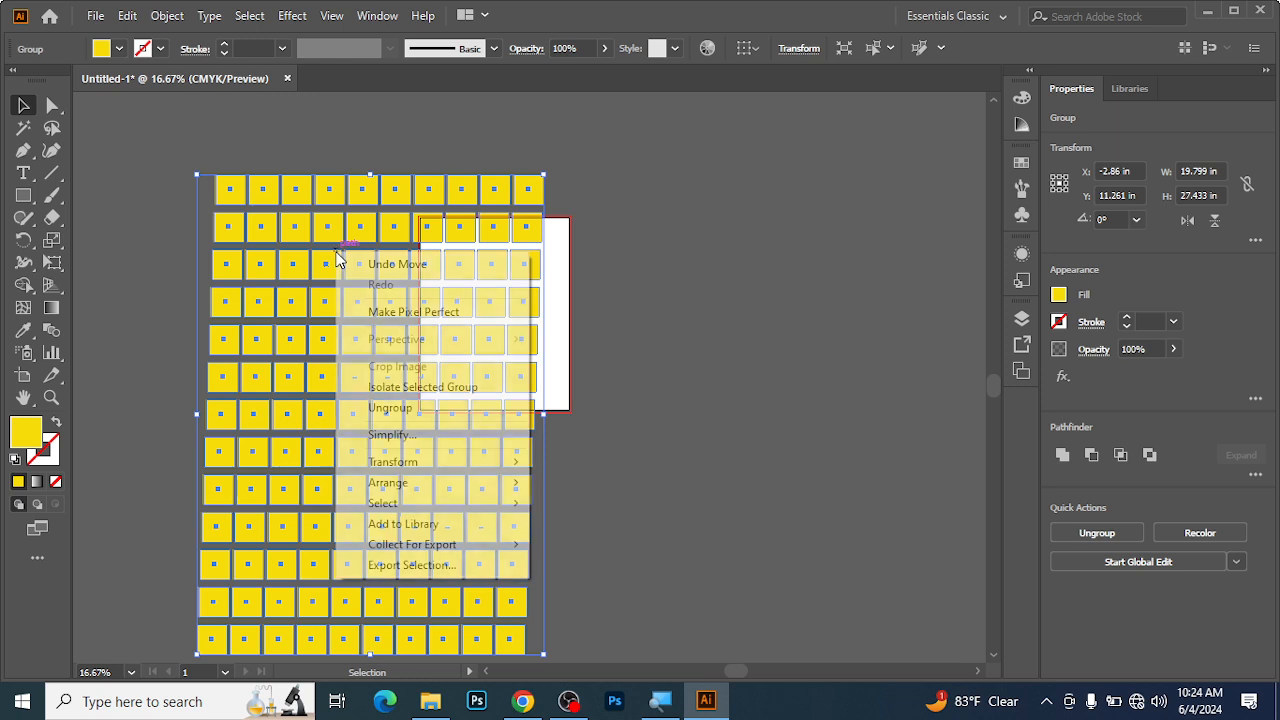
pyautogui.click(400, 417)
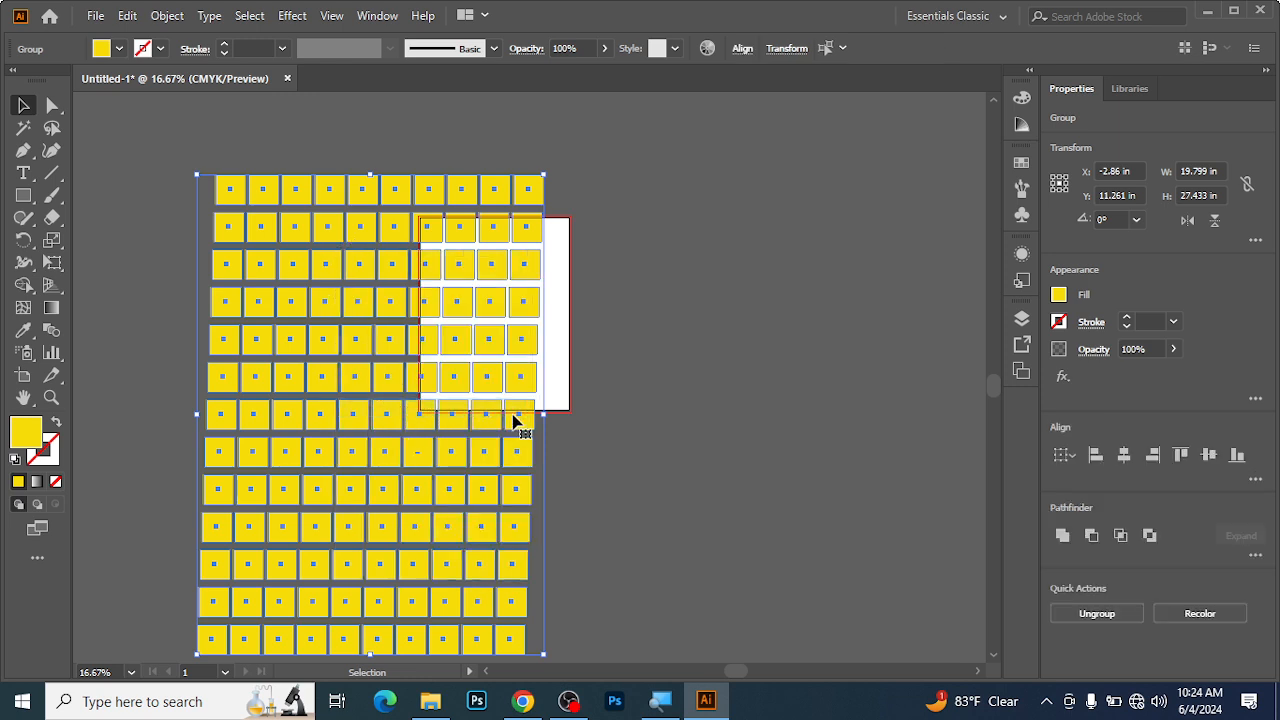
pyautogui.click(812, 324)
# Move the fifth, fourth, third and second row groups down one by one, placing the second row at about Y 4.51 in.
pyautogui.click(268, 313)
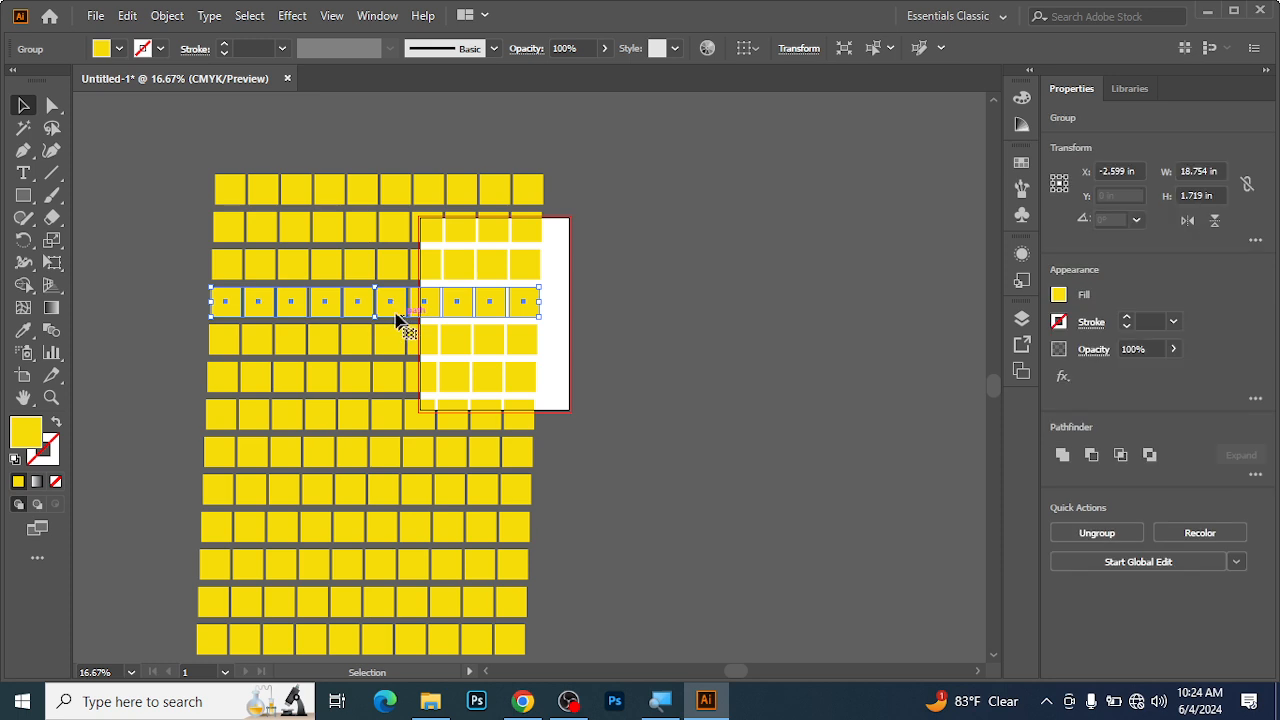
pyautogui.moveTo(320, 339); pyautogui.dragTo(320, 402)
pyautogui.moveTo(346, 311); pyautogui.dragTo(355, 397)
pyautogui.moveTo(371, 258); pyautogui.dragTo(371, 332)
pyautogui.moveTo(374, 229); pyautogui.dragTo(376, 299)
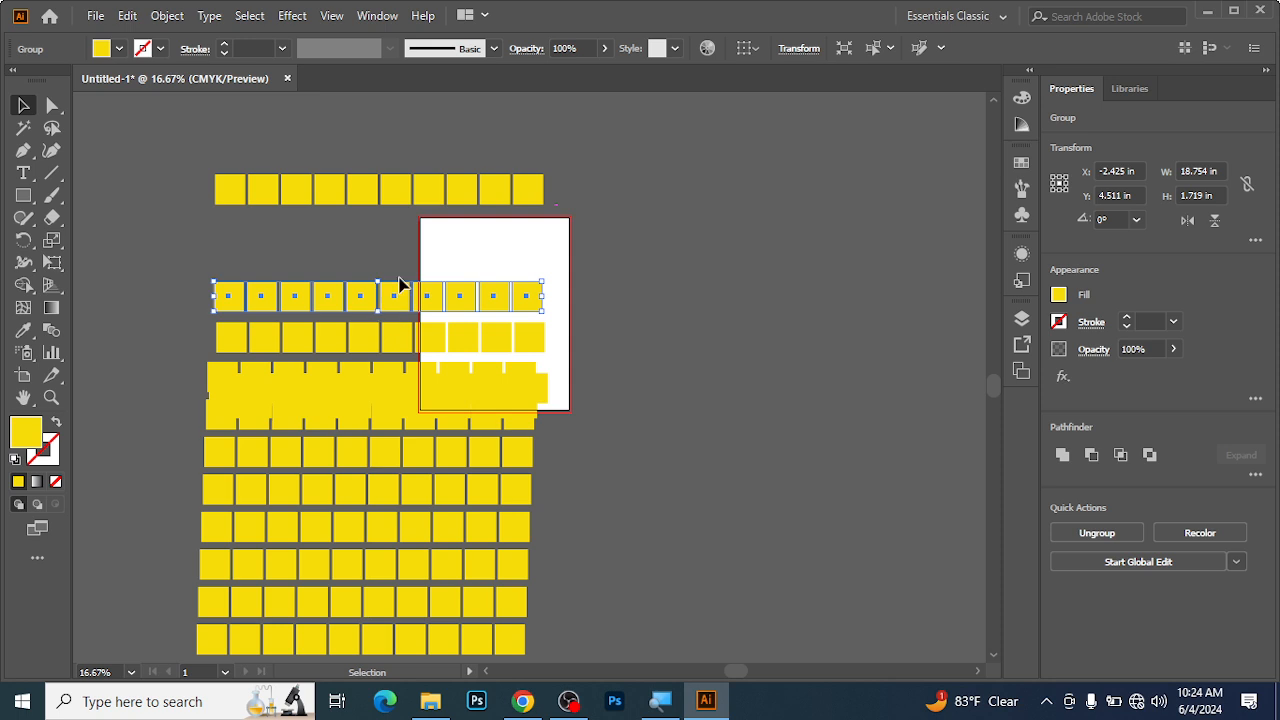
# Ungroup the topmost row into individual squares and deselect them.
pyautogui.keyDown('ctrl'); pyautogui.click(425, 247); pyautogui.keyUp('ctrl')
pyautogui.keyDown('ctrl'); pyautogui.click(427, 247); pyautogui.keyUp('ctrl')
pyautogui.keyDown('ctrl'); pyautogui.click(427, 247); pyautogui.keyUp('ctrl')
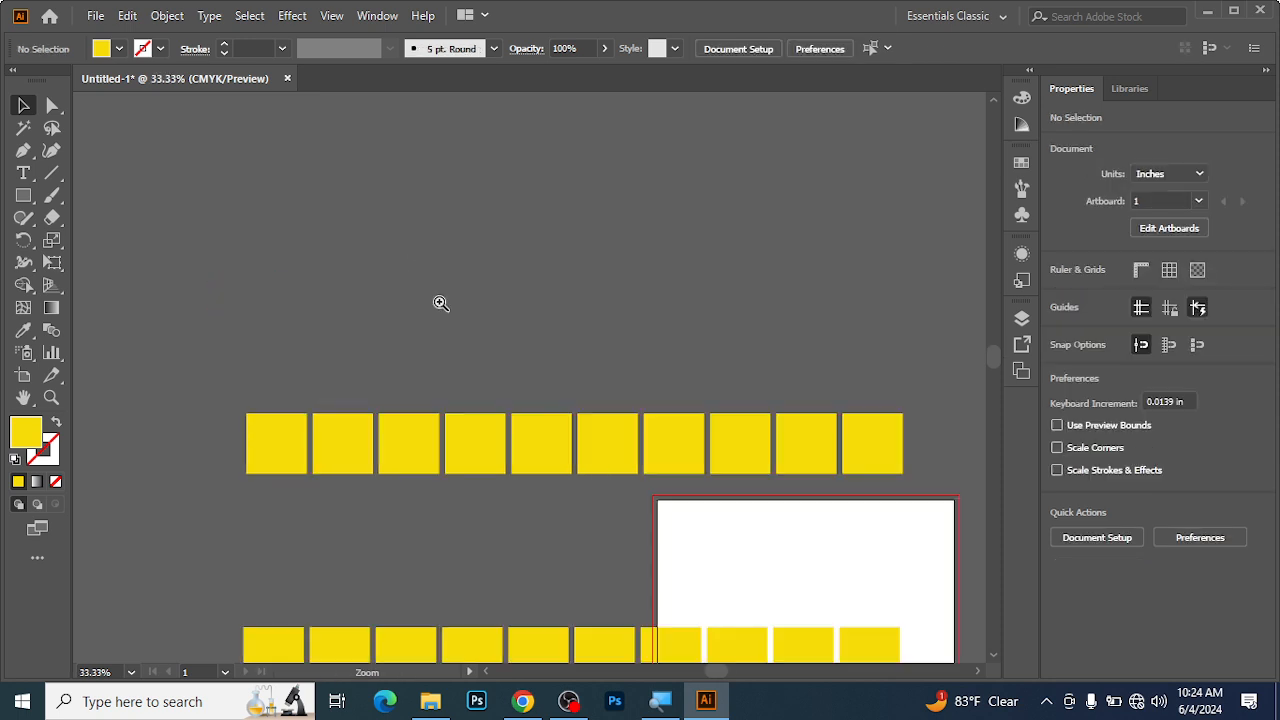
pyautogui.moveTo(509, 497); pyautogui.dragTo(417, 346)
pyautogui.click(379, 298)
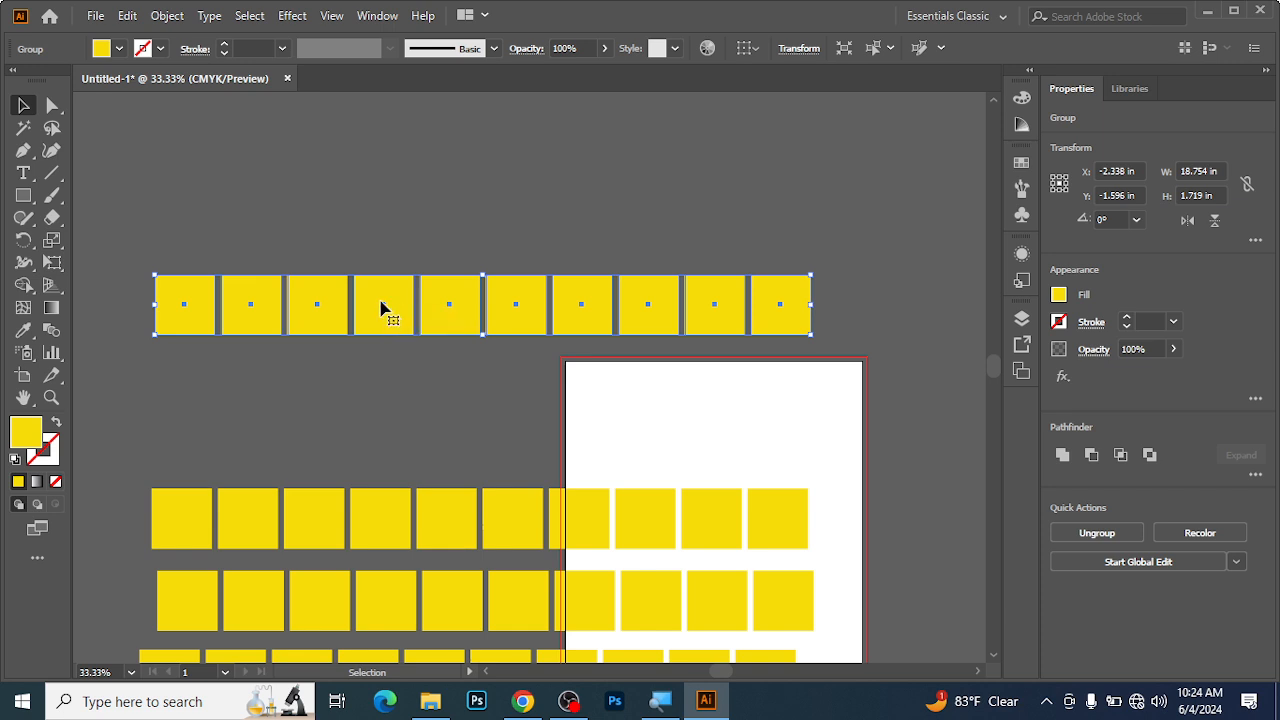
pyautogui.rightClick(381, 306)
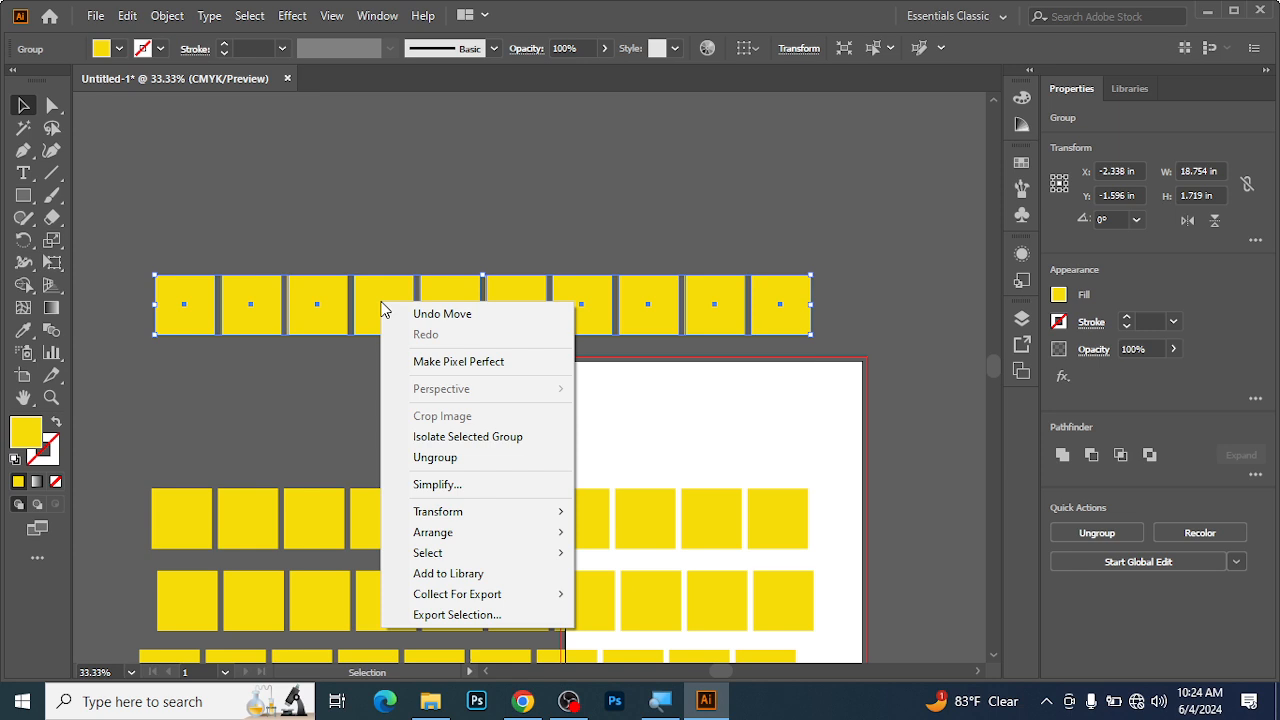
pyautogui.click(398, 457)
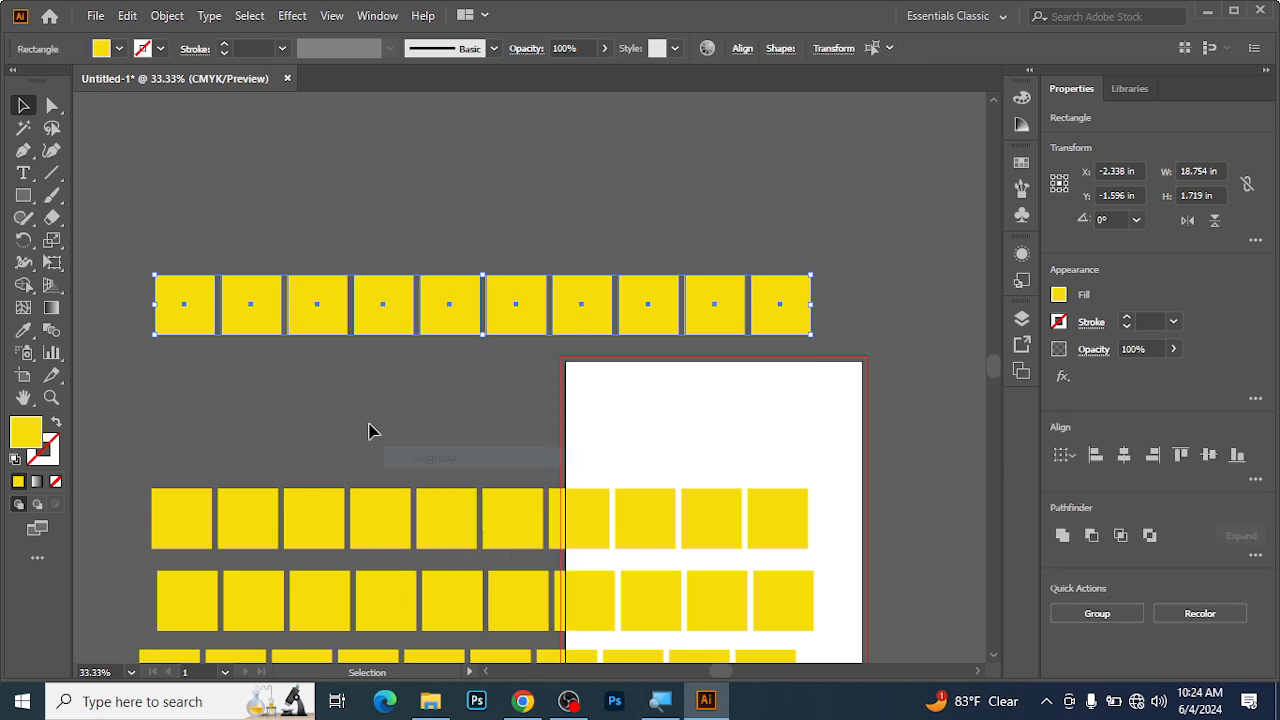
pyautogui.click(340, 430)
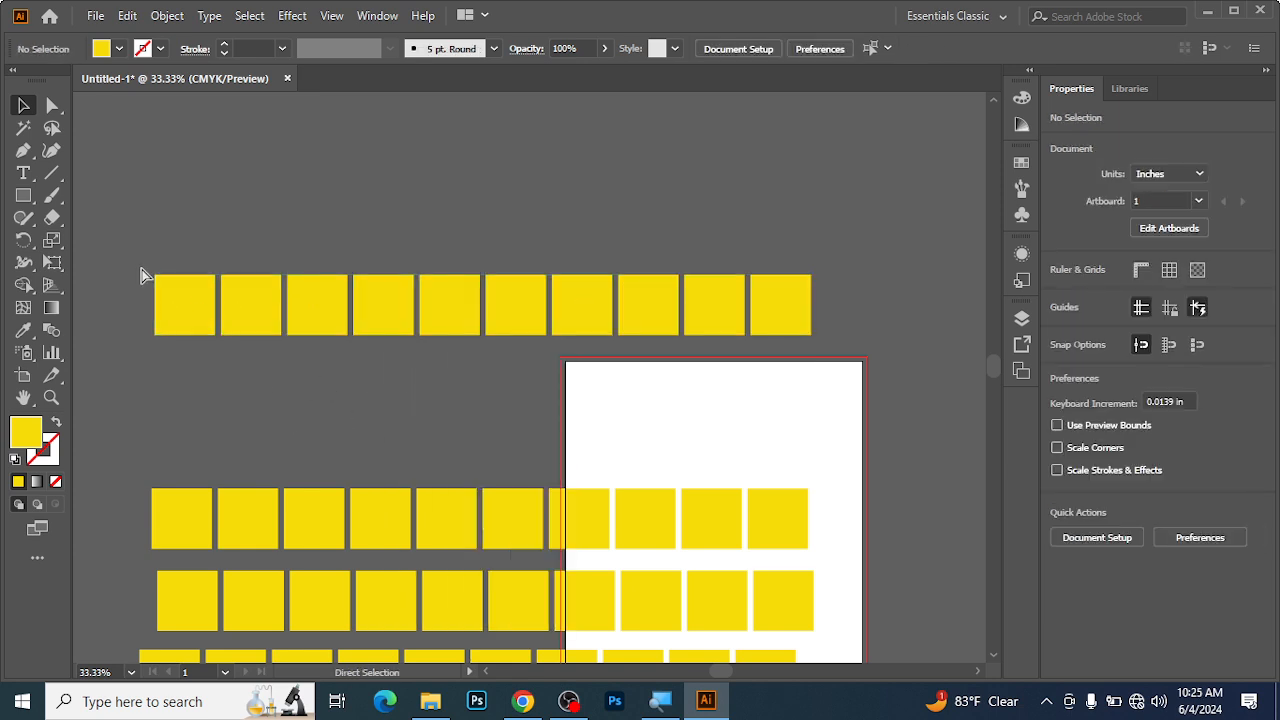
# Select all the squares on and around the artboard and delete them.
pyautogui.hotkey('ctrl', '-')
pyautogui.hotkey('ctrl', '-')
pyautogui.hotkey('ctrl', '-')
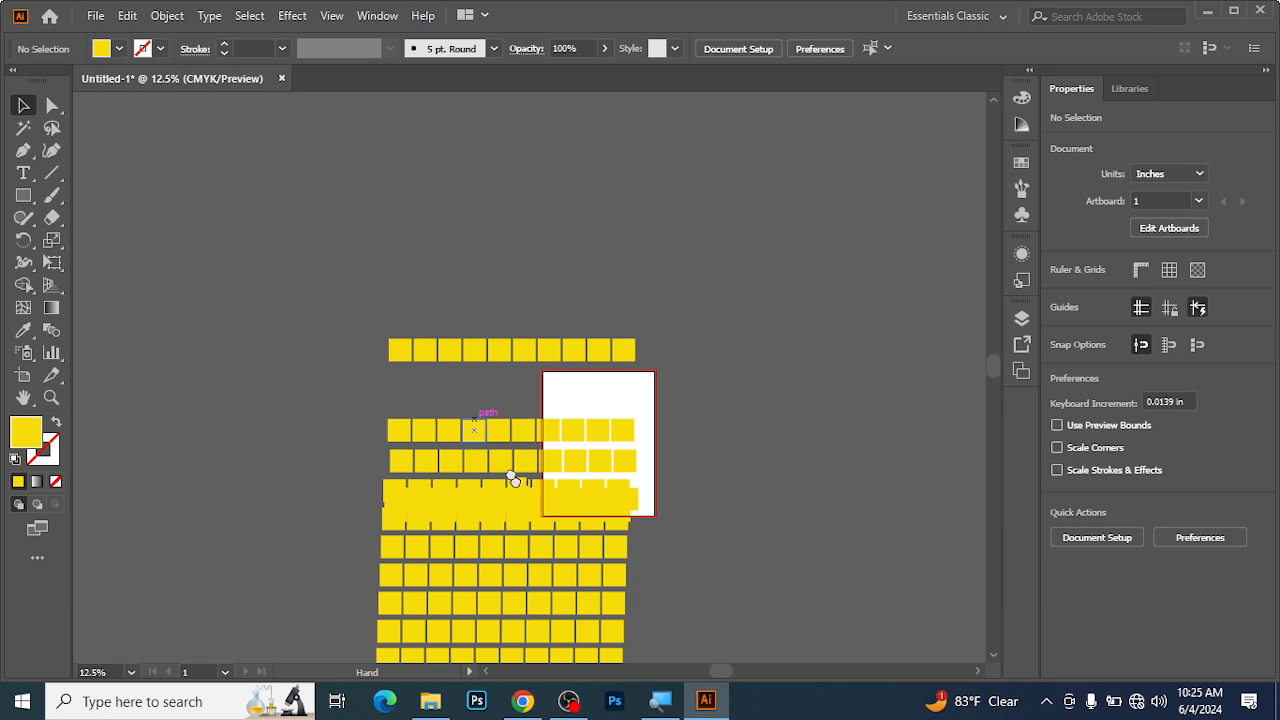
pyautogui.moveTo(526, 497); pyautogui.dragTo(474, 334)
pyautogui.moveTo(318, 160); pyautogui.dragTo(732, 638)
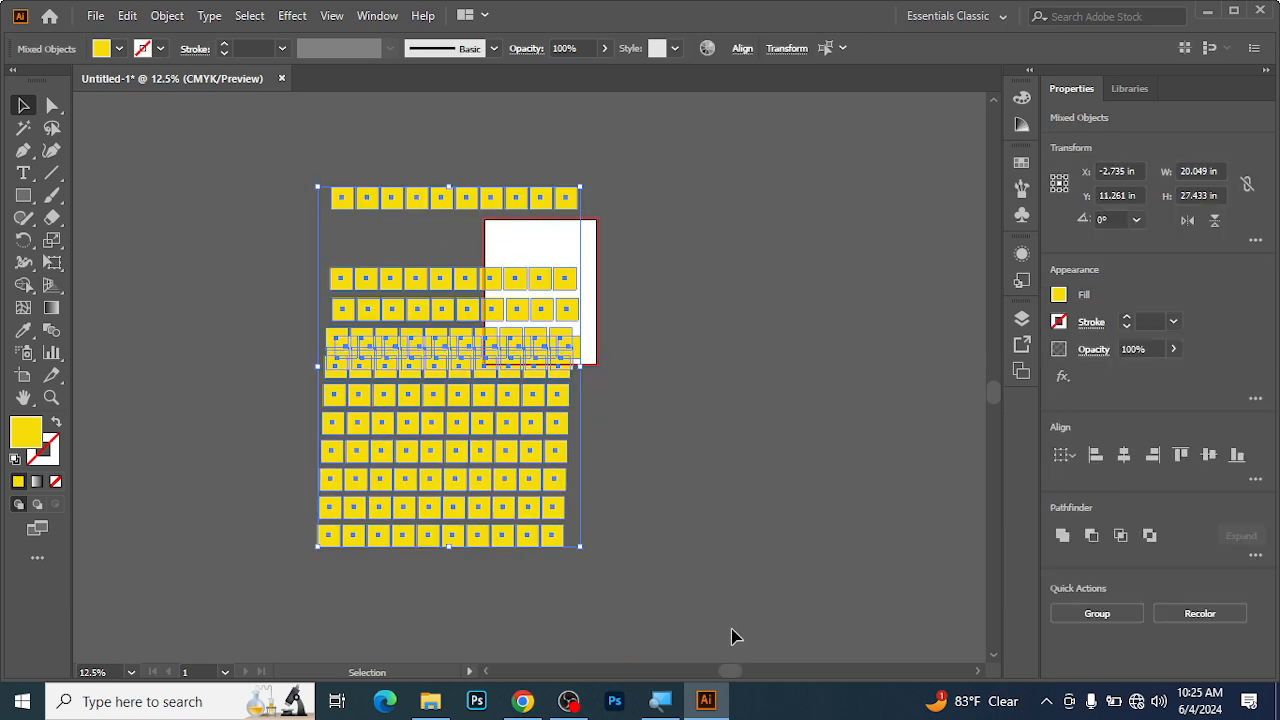
pyautogui.press('Delete')
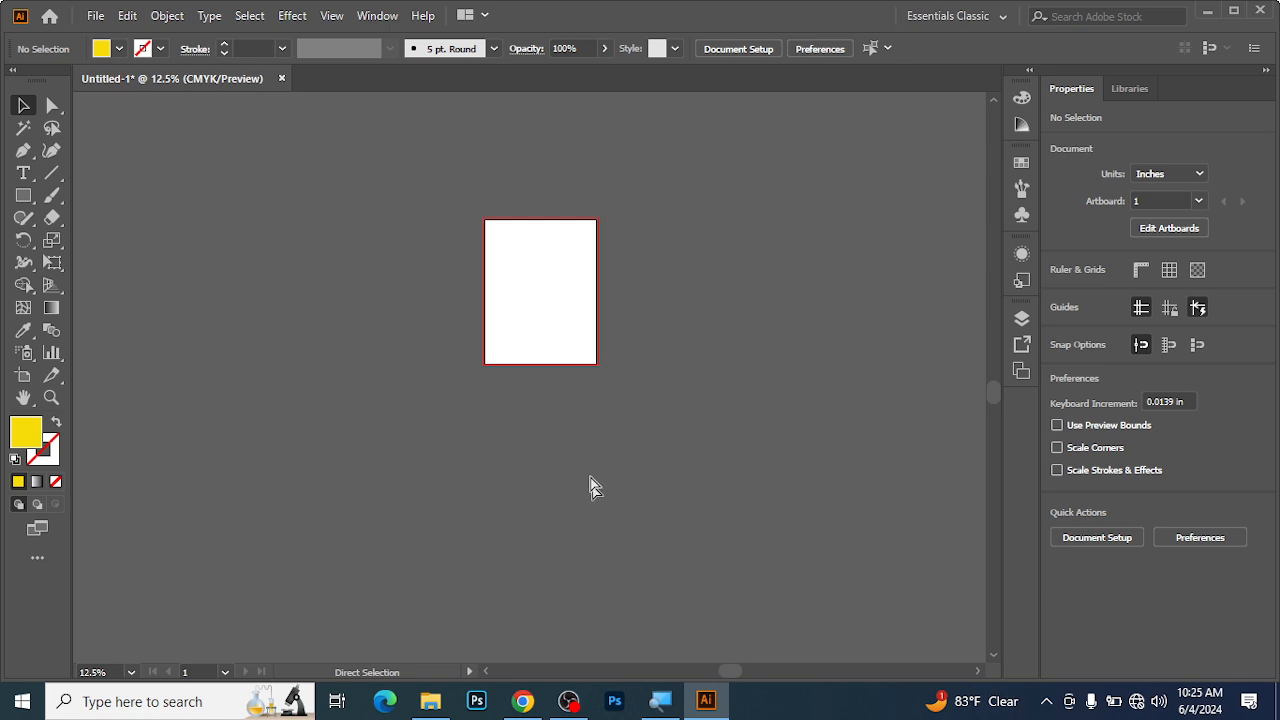
# Draw a yellow square about 1.875 in wide near the artboard's upper-left corner with the Rectangle tool.
pyautogui.keyDown('ctrl'); pyautogui.click(522, 244); pyautogui.keyUp('ctrl')
pyautogui.keyDown('ctrl'); pyautogui.click(567, 419); pyautogui.keyUp('ctrl')
pyautogui.keyDown('ctrl'); pyautogui.click(566, 416); pyautogui.keyUp('ctrl')
pyautogui.keyDown('ctrl'); pyautogui.click(466, 353); pyautogui.keyUp('ctrl')
pyautogui.moveTo(472, 269); pyautogui.dragTo(447, 297)
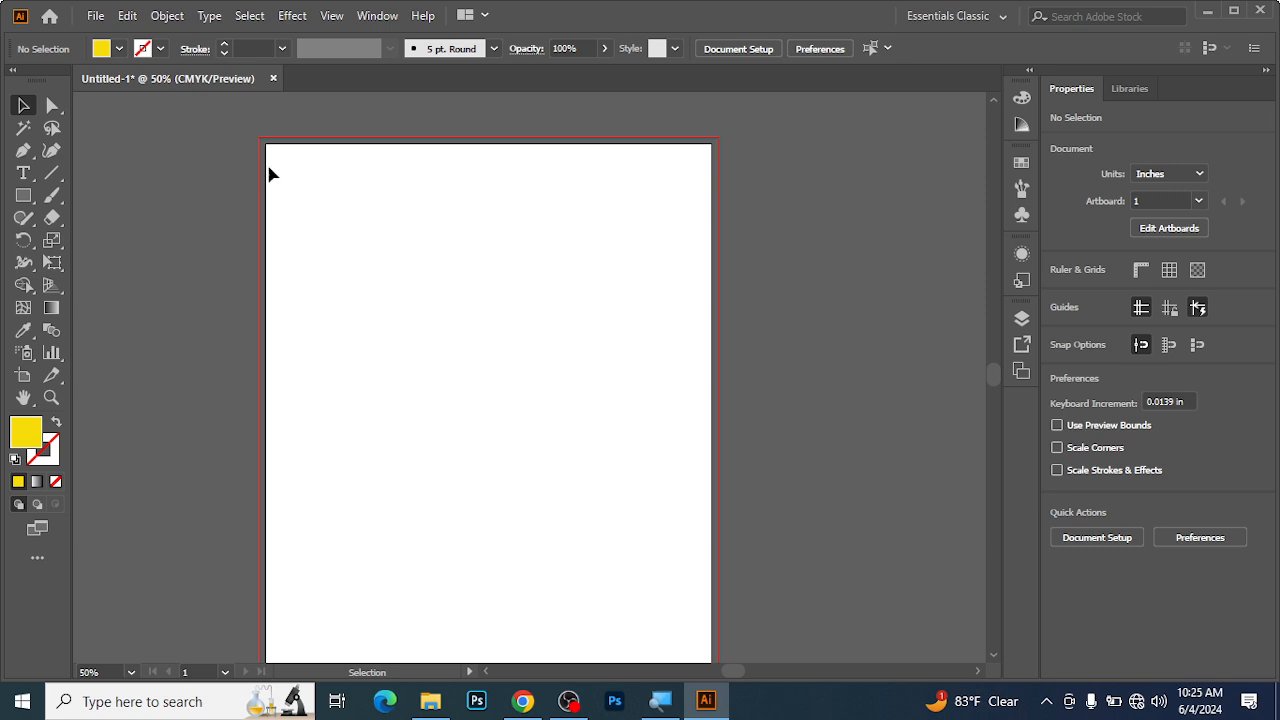
pyautogui.click(22, 197)
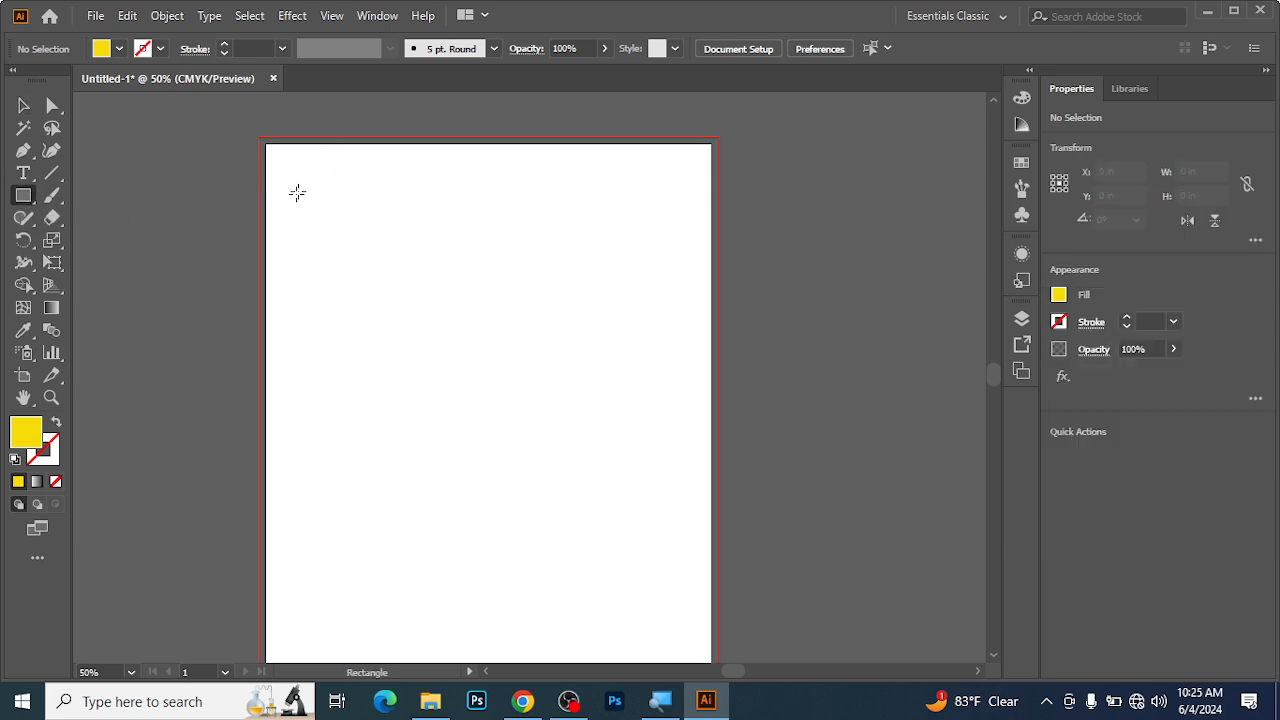
pyautogui.moveTo(306, 202); pyautogui.dragTo(389, 297)
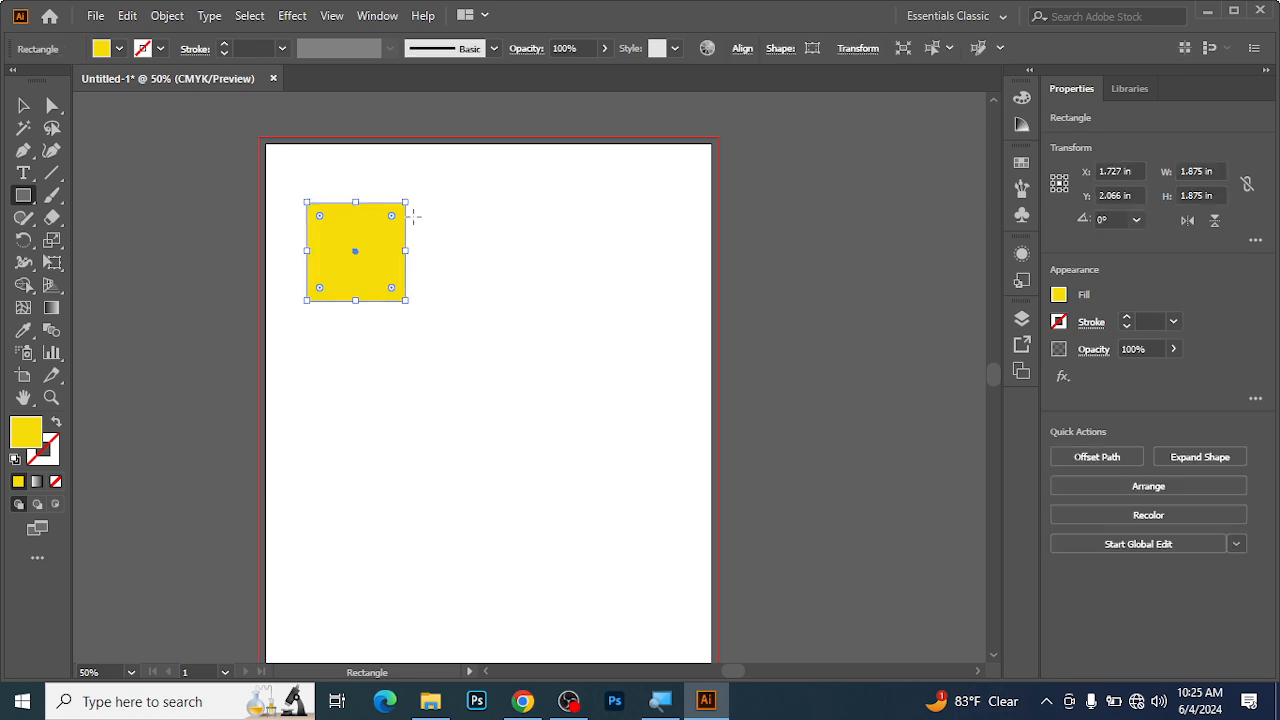
# Duplicate the yellow square twice diagonally down to the right so that the three squares overlap.
pyautogui.keyDown('ctrl'); pyautogui.click(410, 259); pyautogui.keyUp('ctrl')
pyautogui.moveTo(476, 399); pyautogui.dragTo(403, 302)
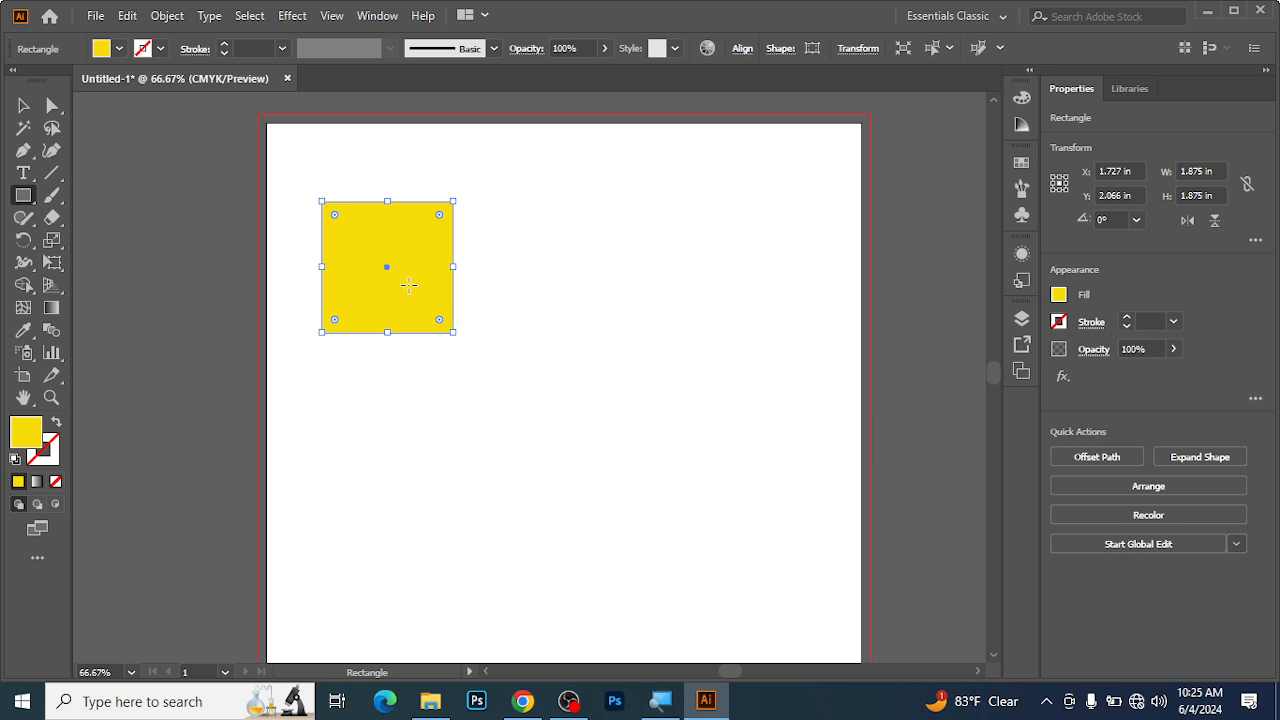
pyautogui.click(23, 105)
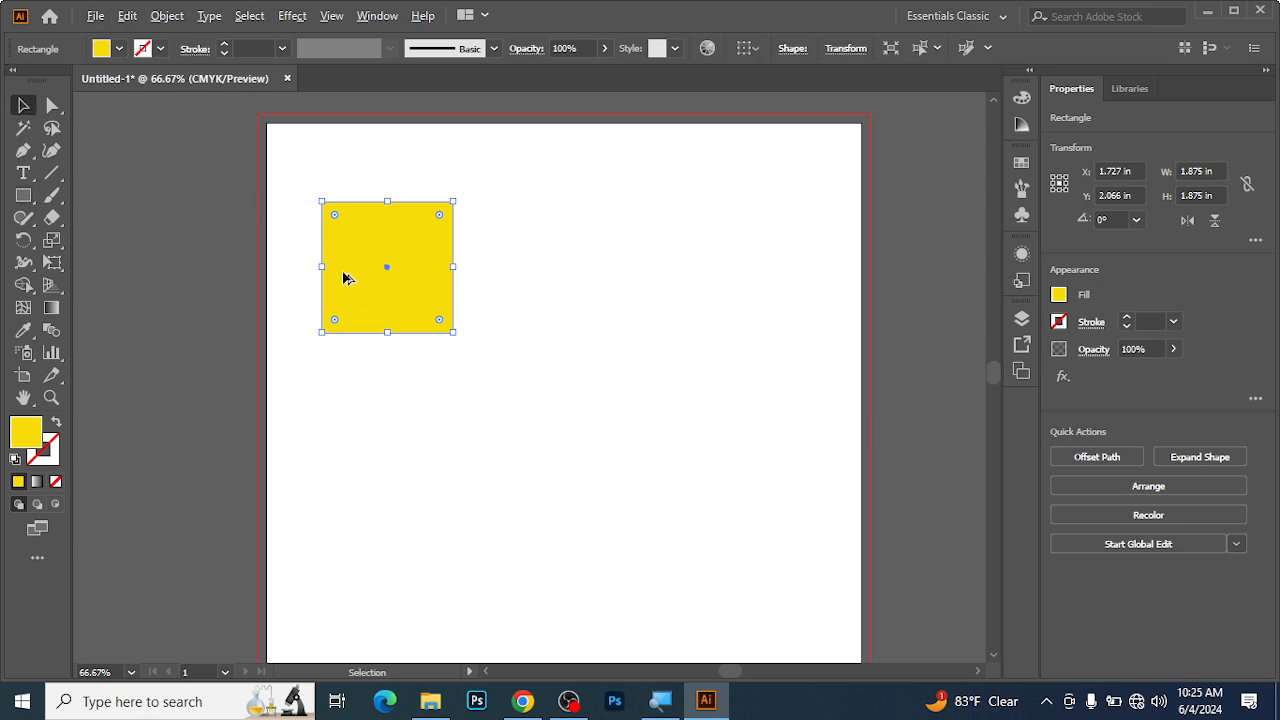
pyautogui.moveTo(350, 253); pyautogui.dragTo(502, 360)
pyautogui.click(578, 178)
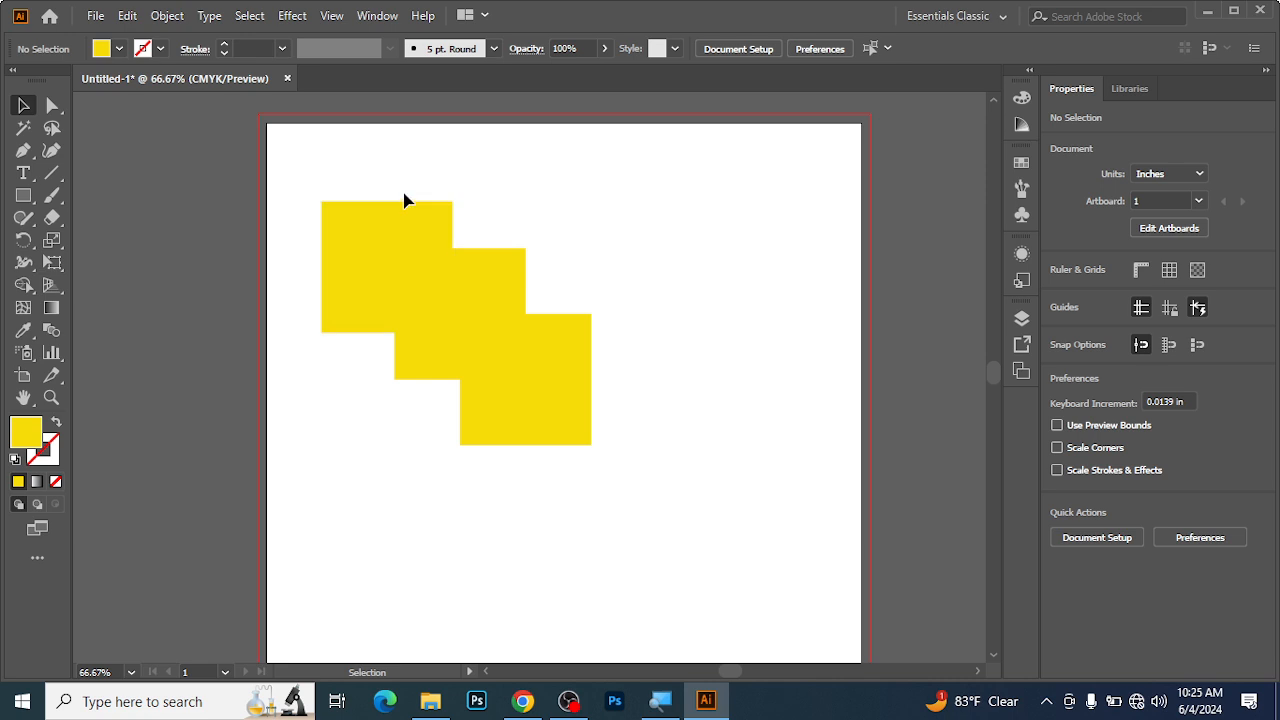
# Fill the upper-left square with near-black 020202.
pyautogui.click(377, 266)
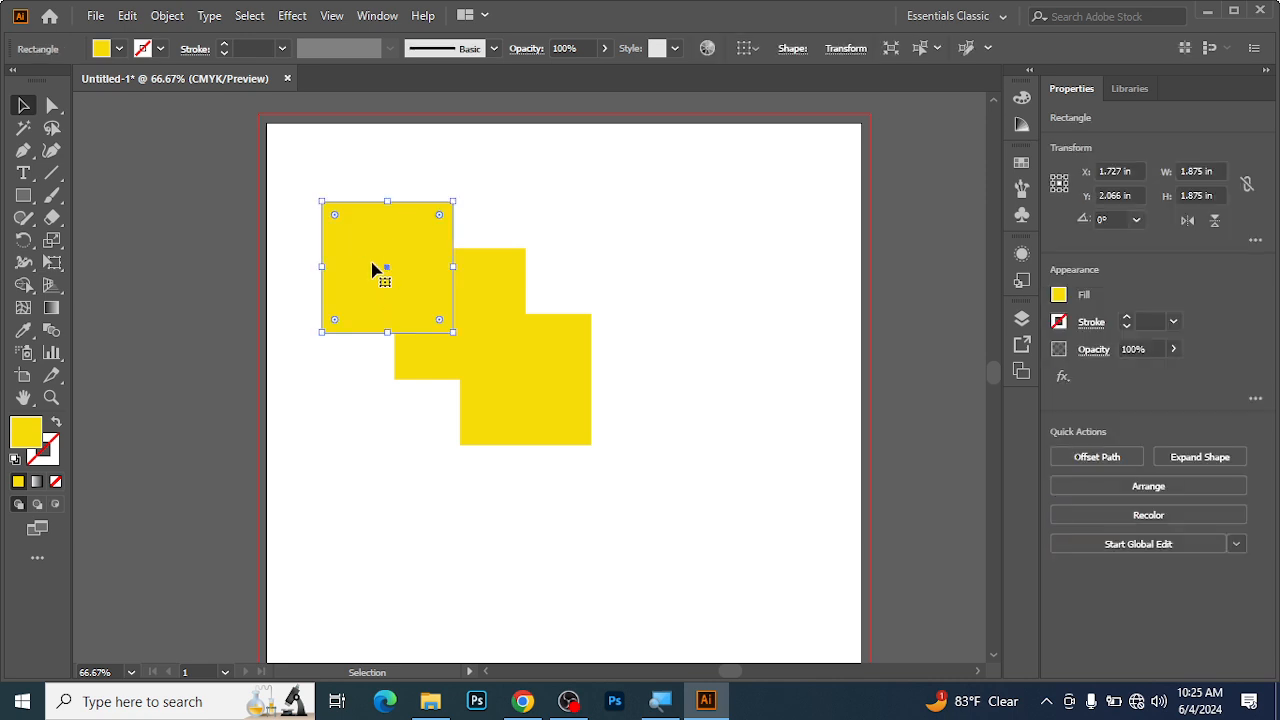
pyautogui.doubleClick(38, 428)
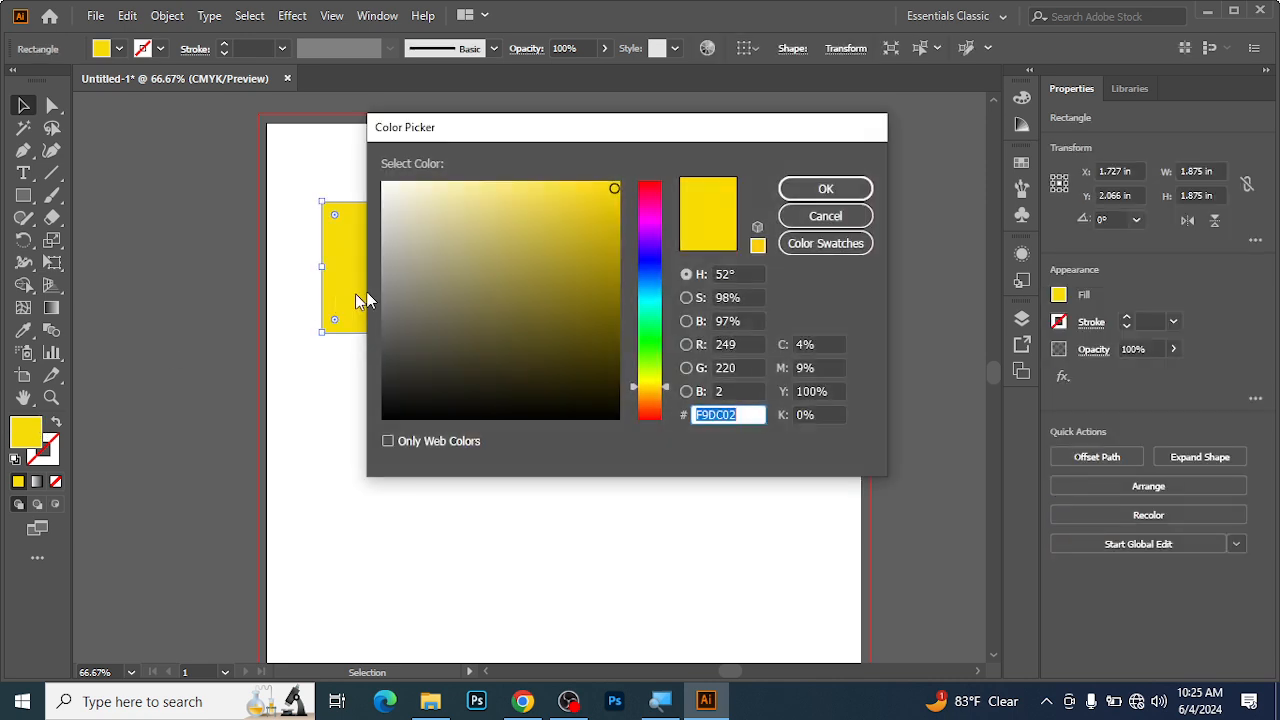
pyautogui.click(390, 417)
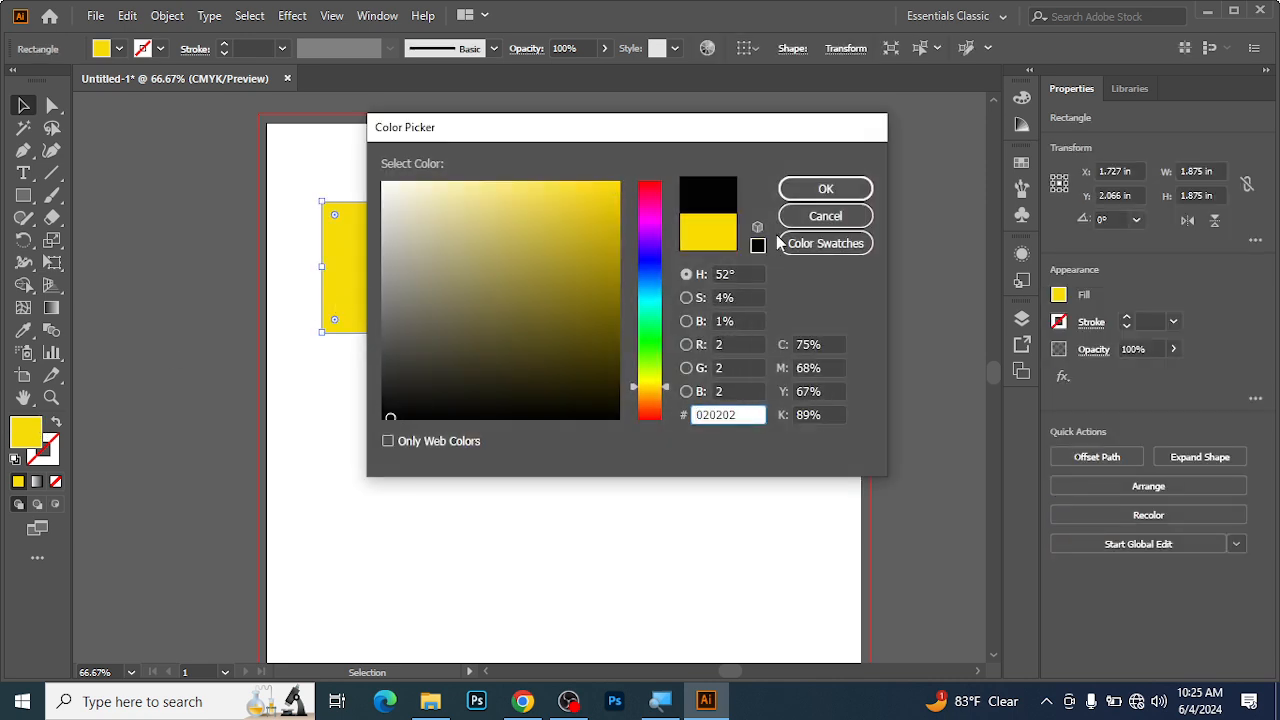
pyautogui.click(825, 189)
pyautogui.click(659, 166)
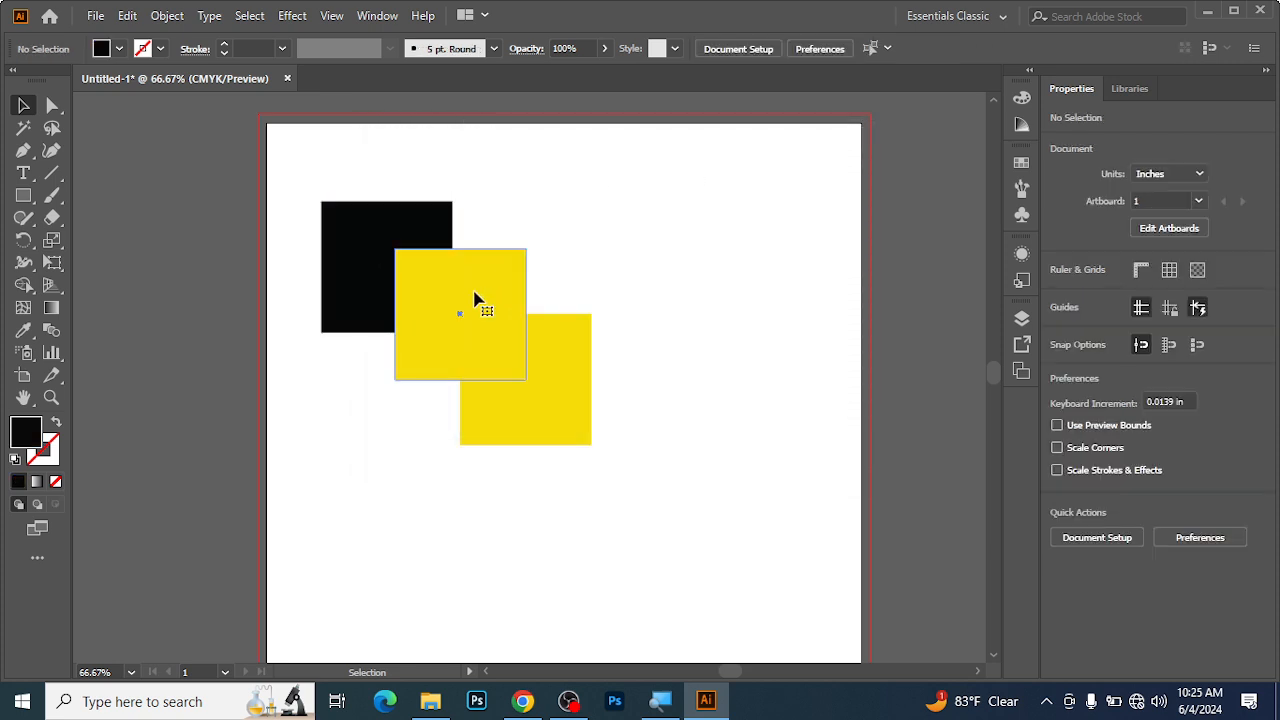
# Fill the middle square with blue 0679F7.
pyautogui.click(477, 300)
pyautogui.doubleClick(24, 436)
pyautogui.click(653, 278)
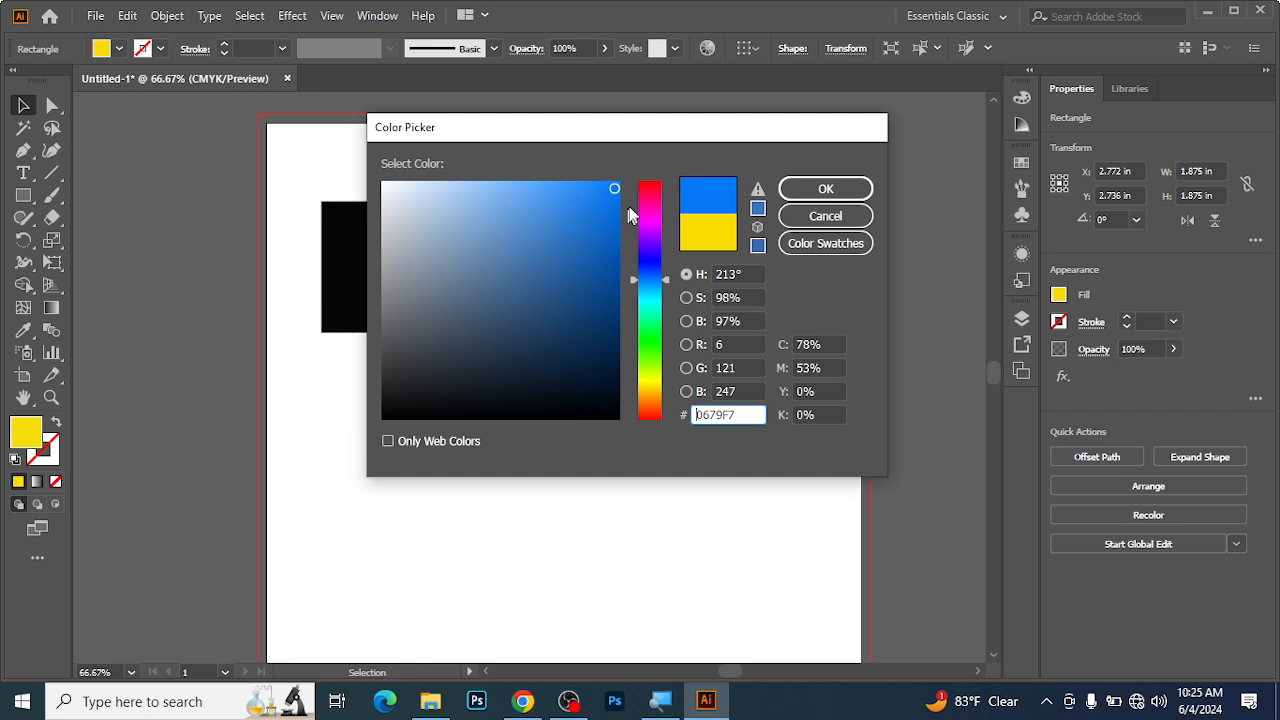
pyautogui.click(825, 189)
pyautogui.click(363, 491)
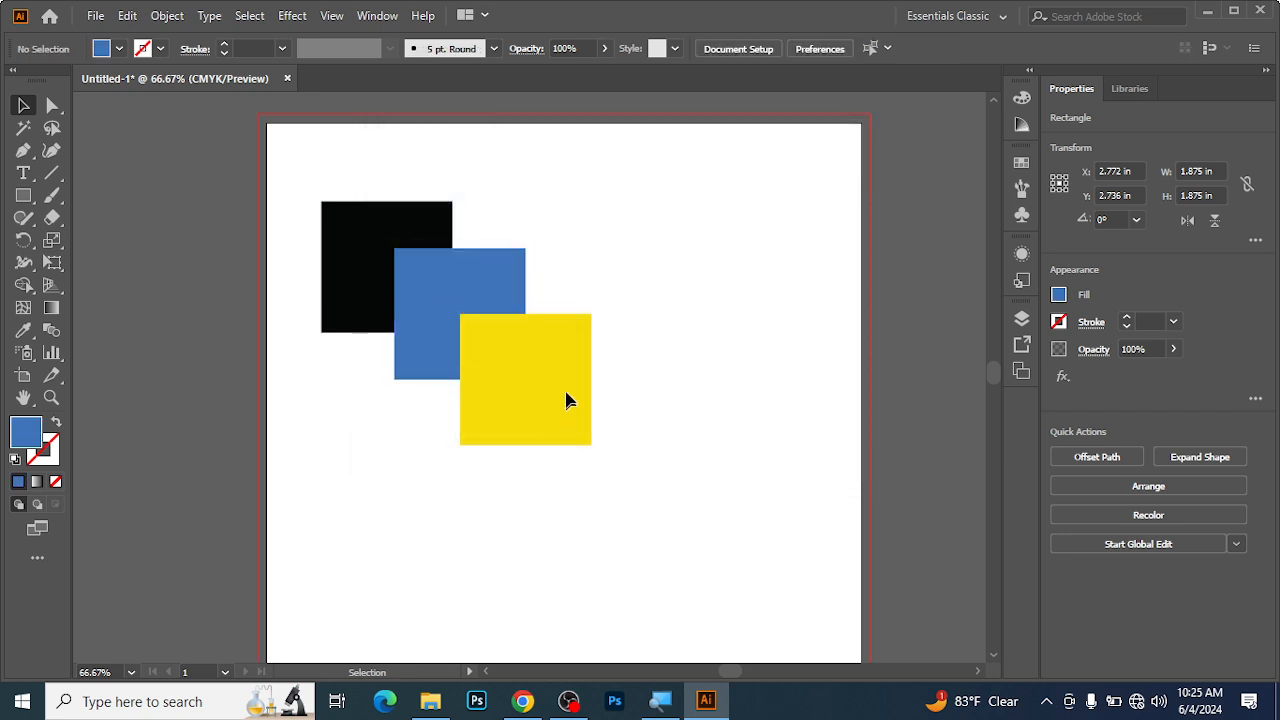
# Move the blue and yellow squares up and left so they overlap the black square more closely.
pyautogui.click(563, 380)
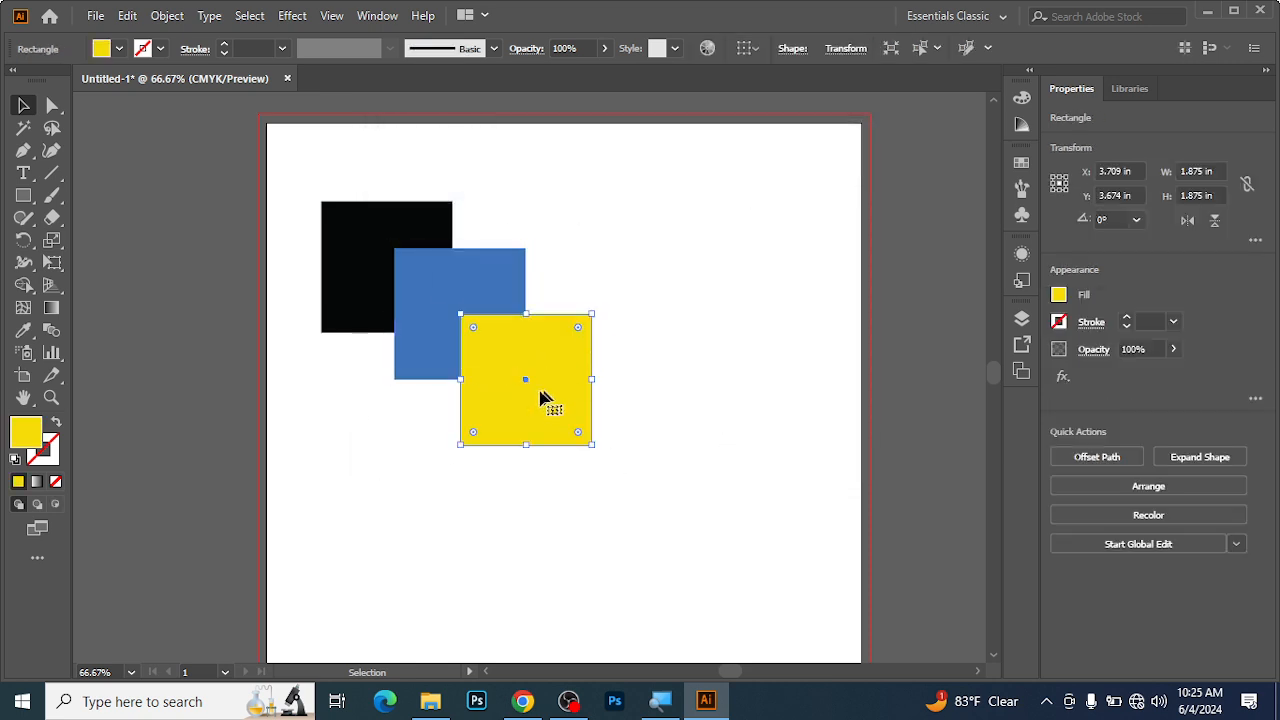
pyautogui.click(631, 283)
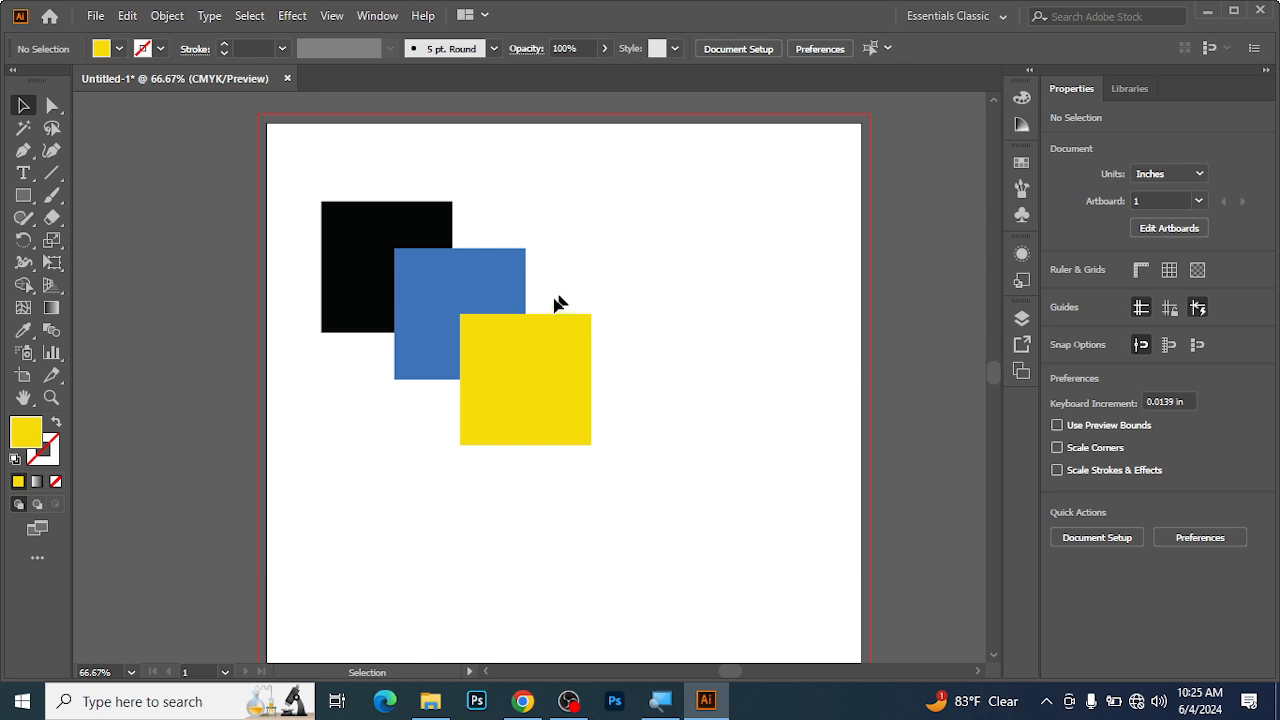
pyautogui.moveTo(448, 292); pyautogui.dragTo(420, 278)
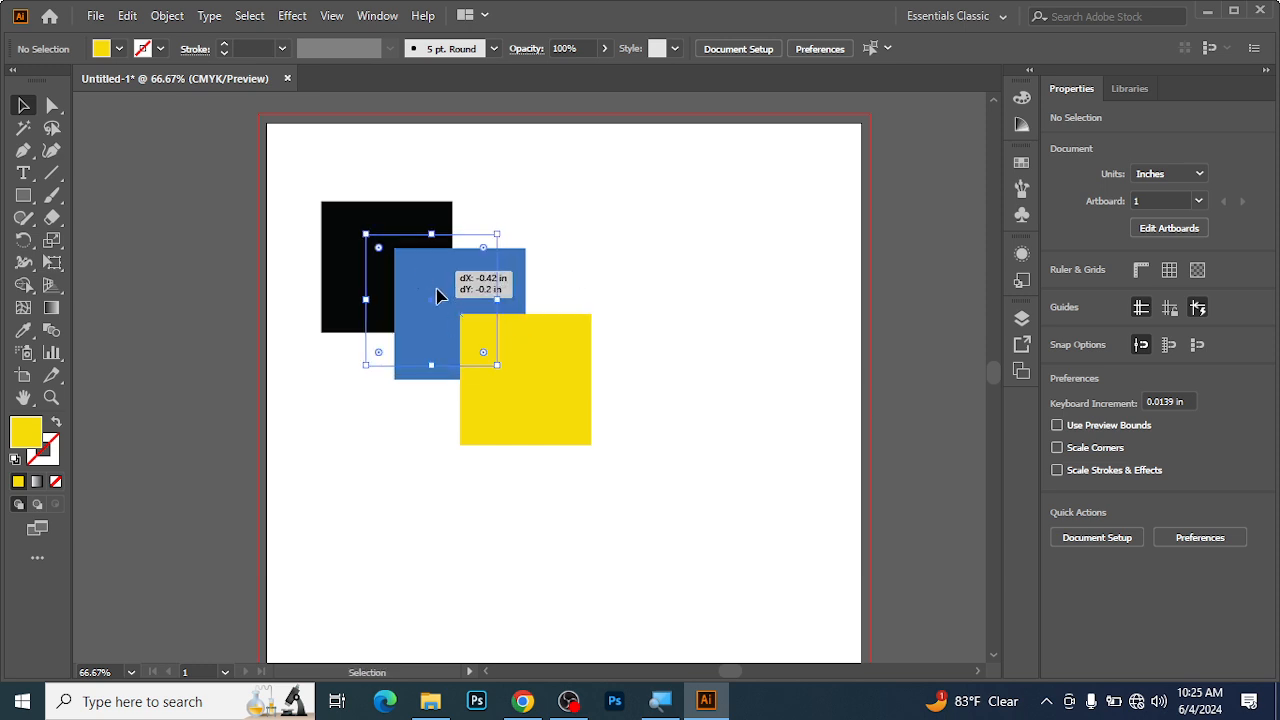
pyautogui.moveTo(517, 397); pyautogui.dragTo(466, 350)
pyautogui.click(647, 298)
# Select the black square and open its Arrange options for stacking order.
pyautogui.keyDown('ctrl'); pyautogui.click(459, 353); pyautogui.keyUp('ctrl')
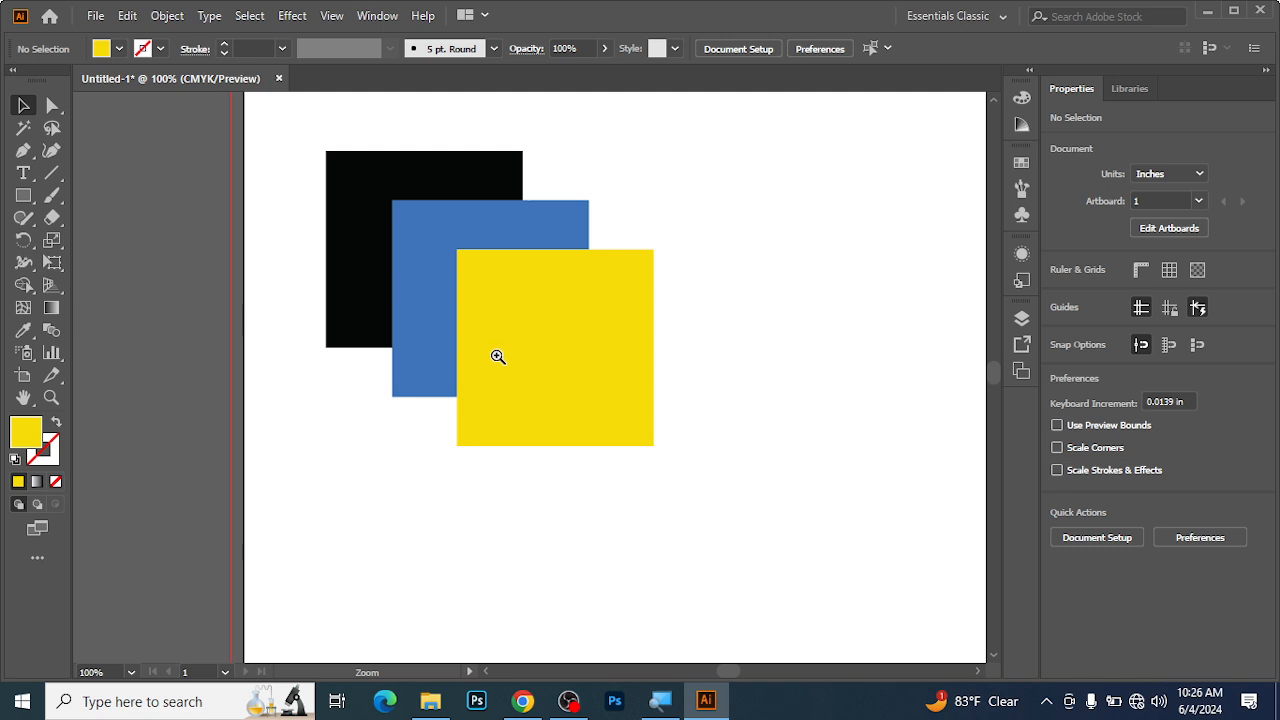
pyautogui.moveTo(573, 333); pyautogui.dragTo(534, 386)
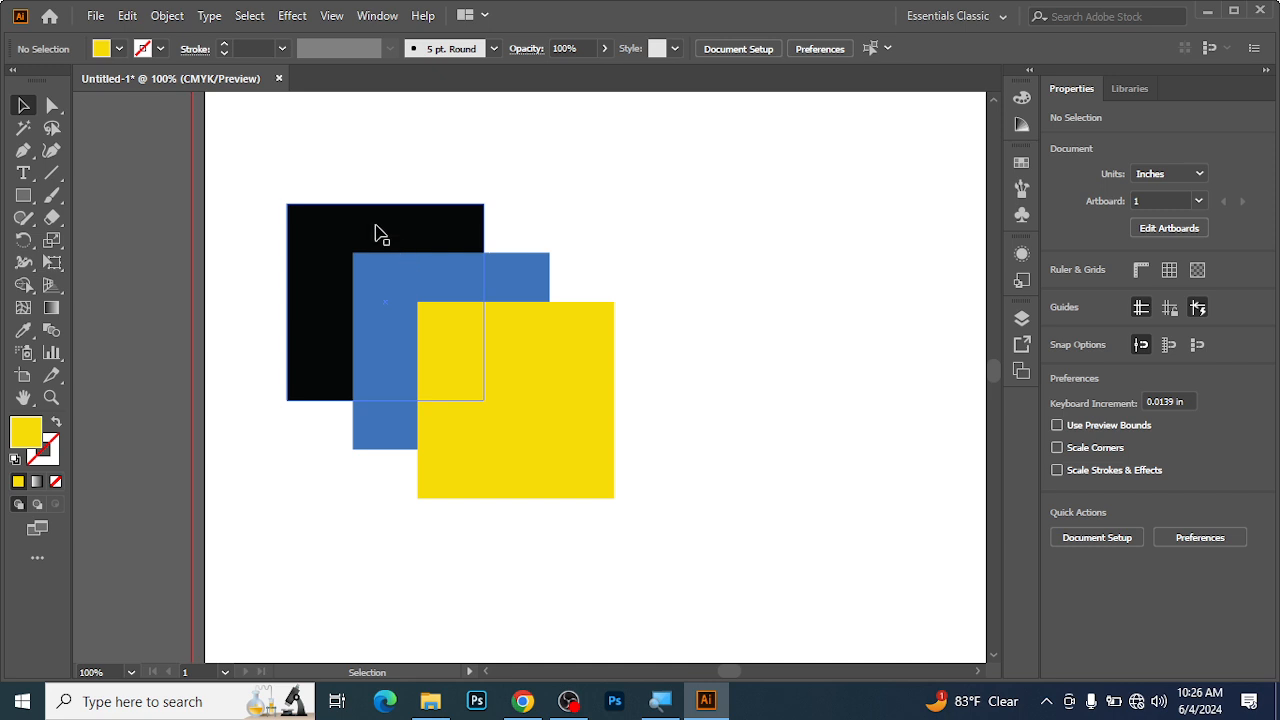
pyautogui.click(316, 284)
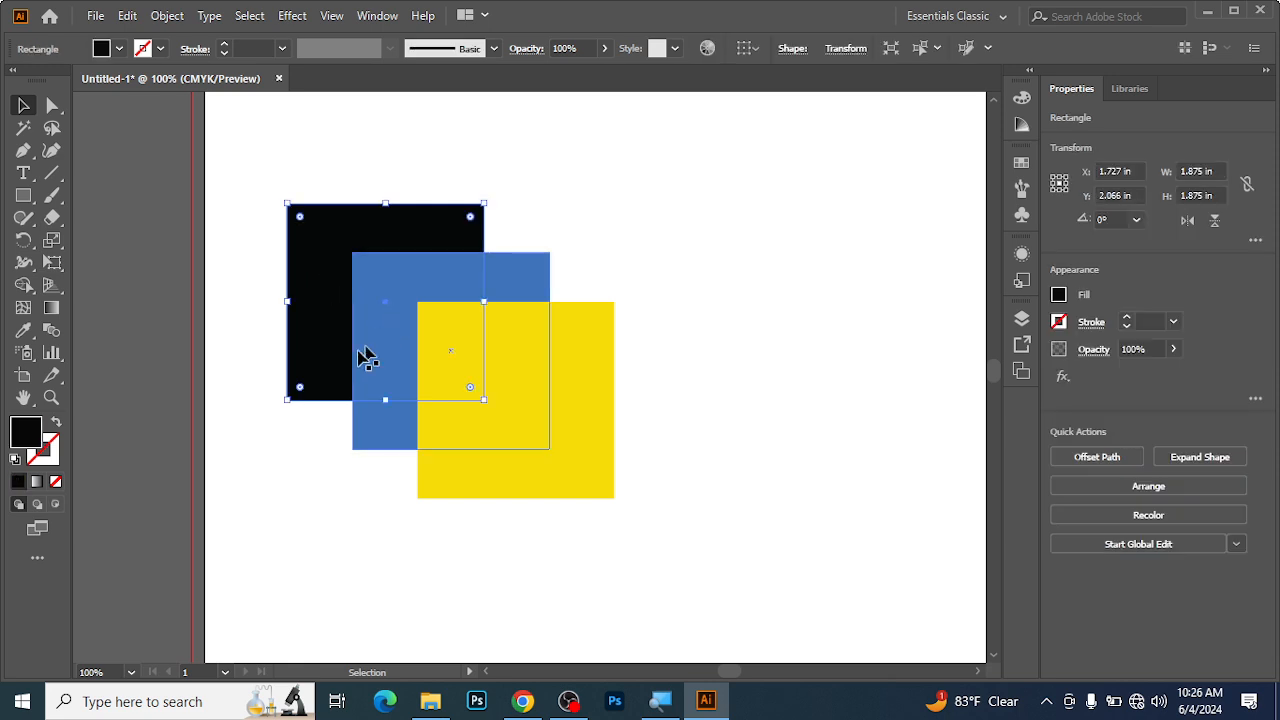
pyautogui.rightClick(306, 247)
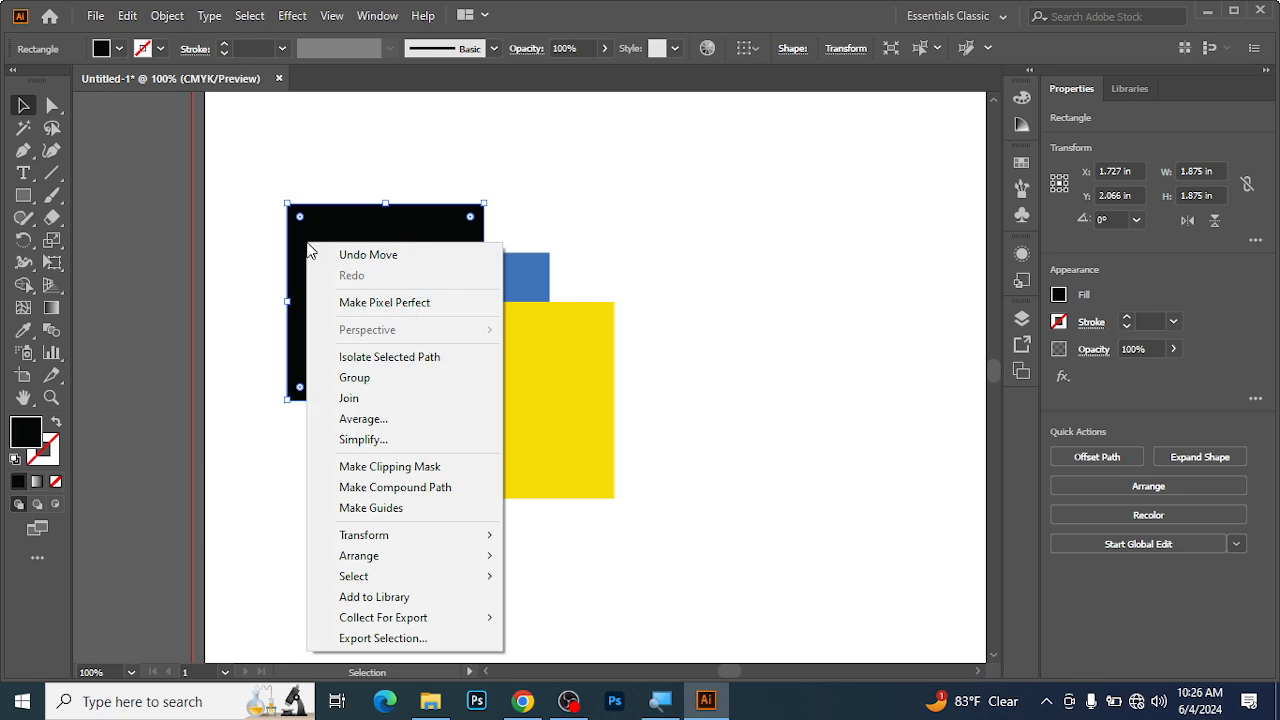
pyautogui.moveTo(384, 562)
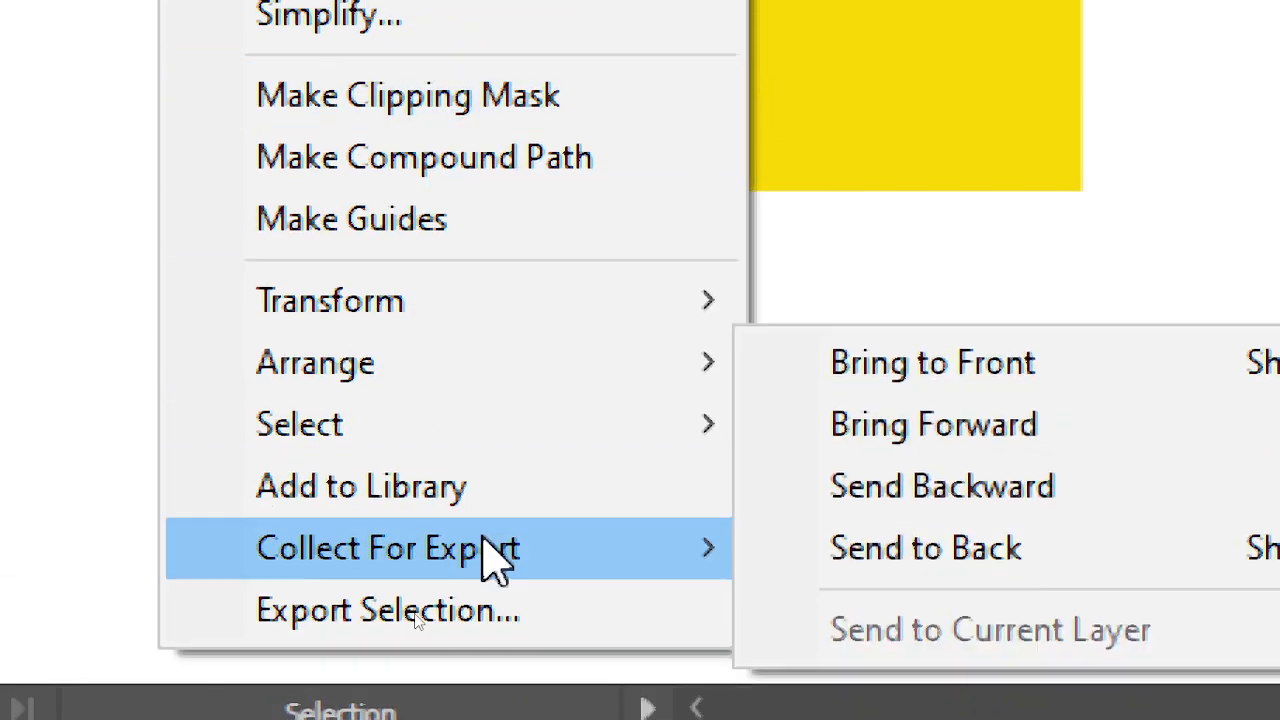
pyautogui.moveTo(571, 377)
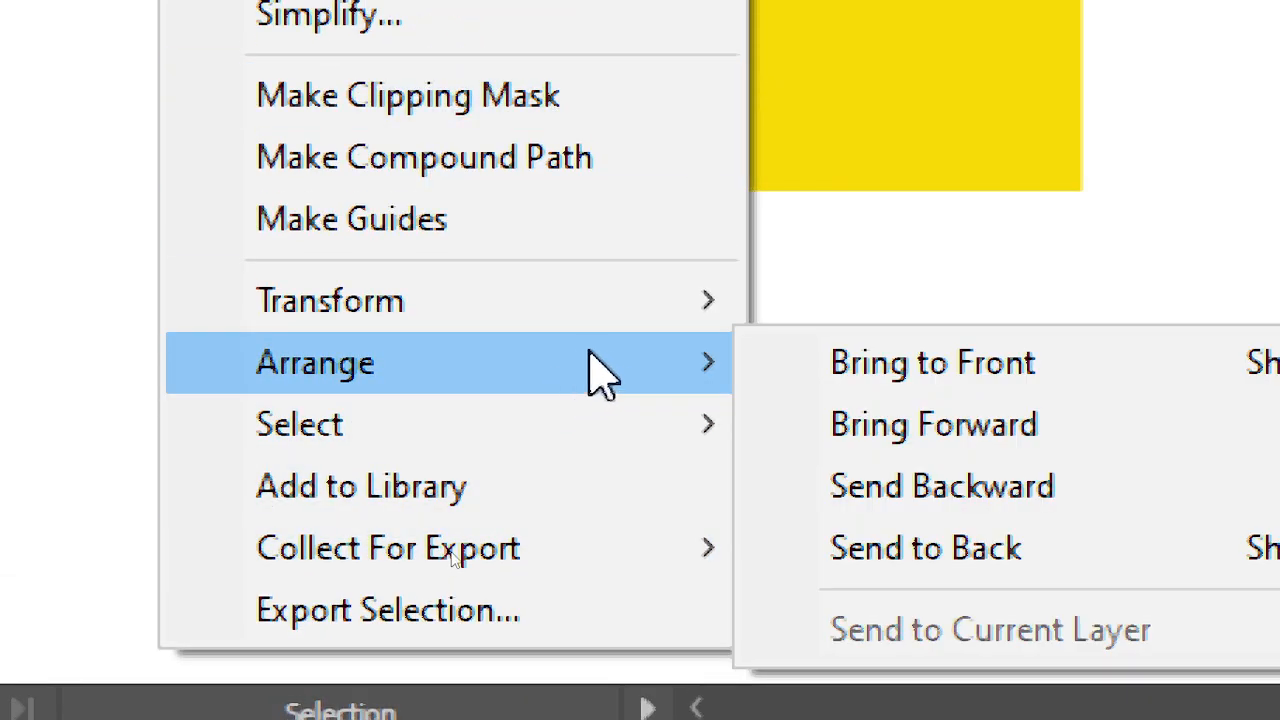
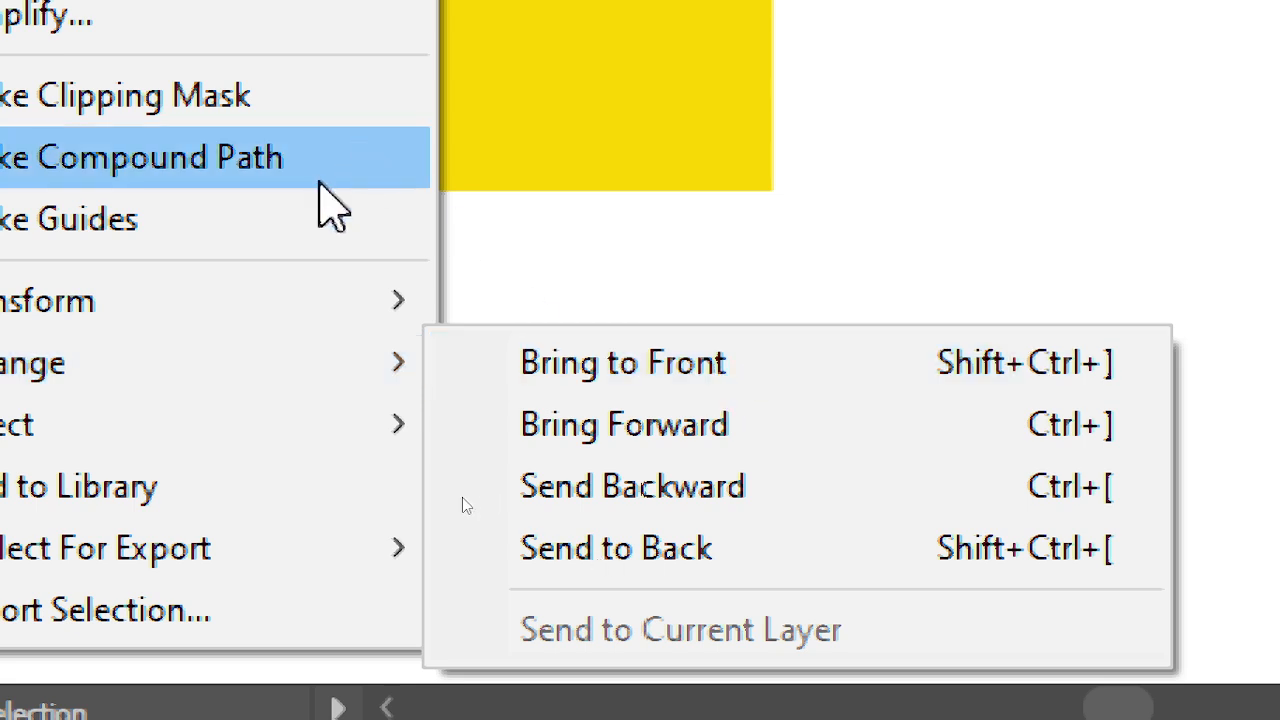
# Bring the black square to the front of the stack, above the blue and yellow squares.
pyautogui.click(343, 160)
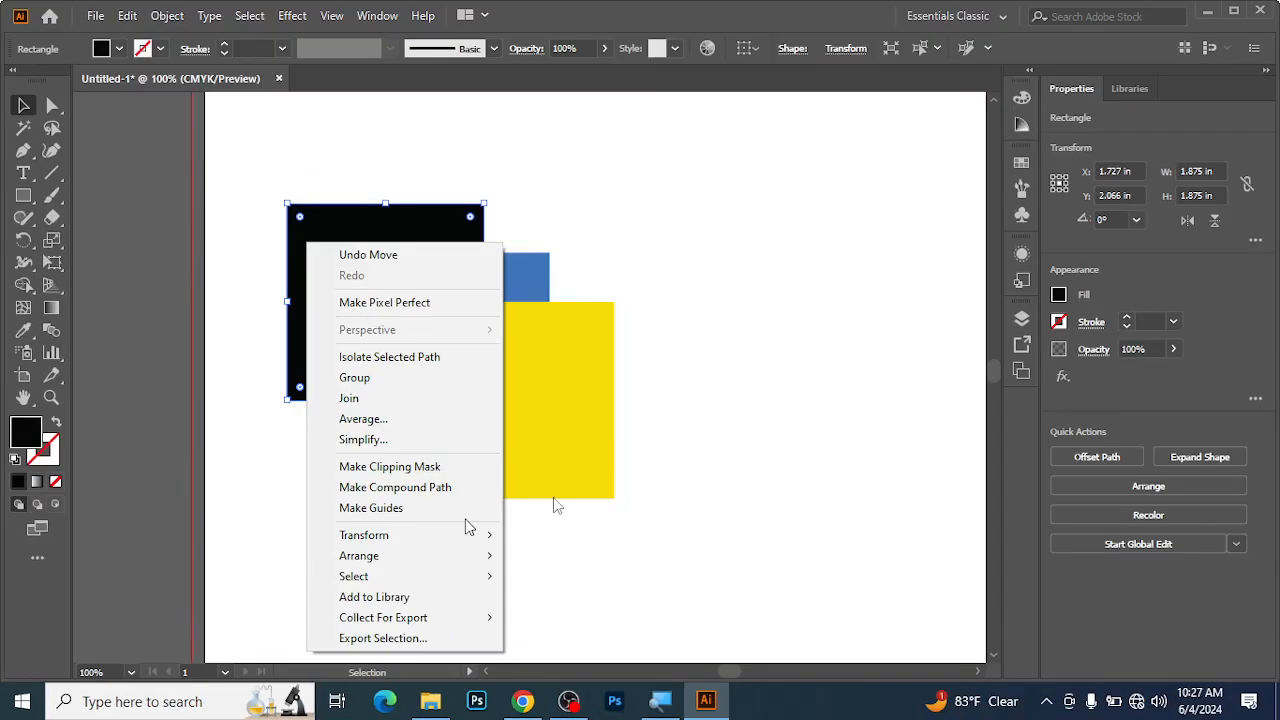
pyautogui.click(697, 340)
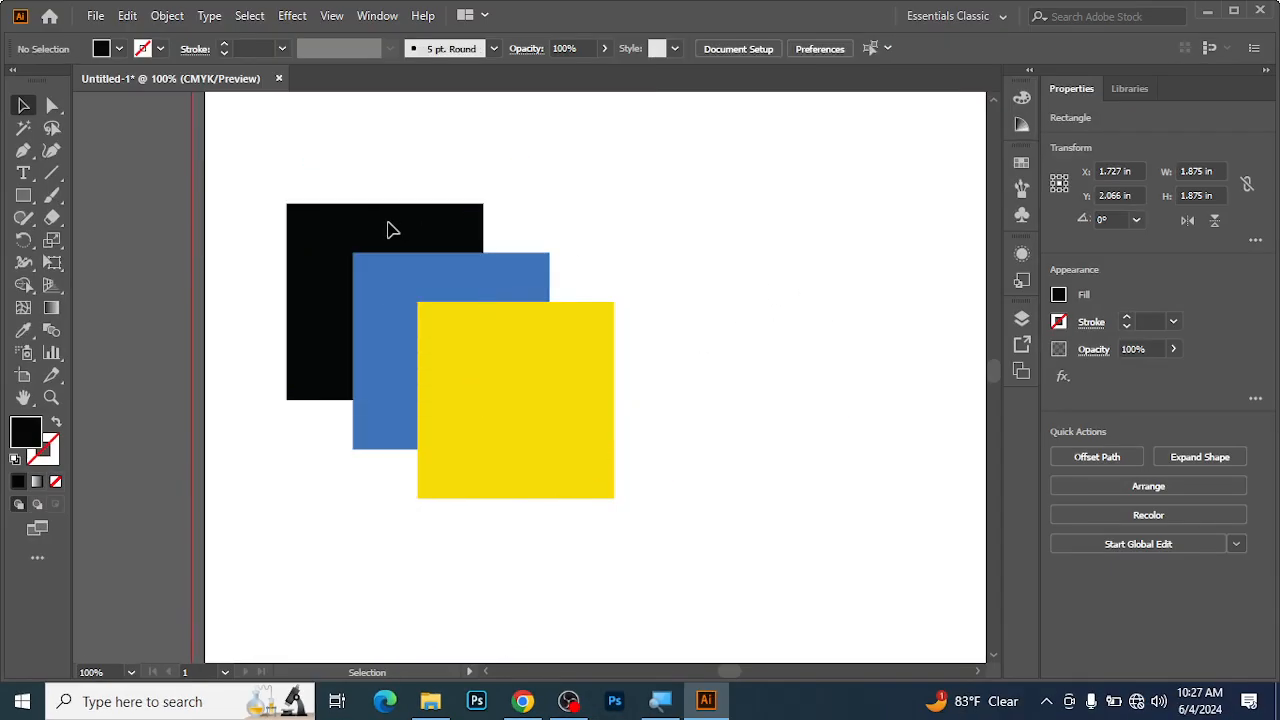
pyautogui.click(380, 241)
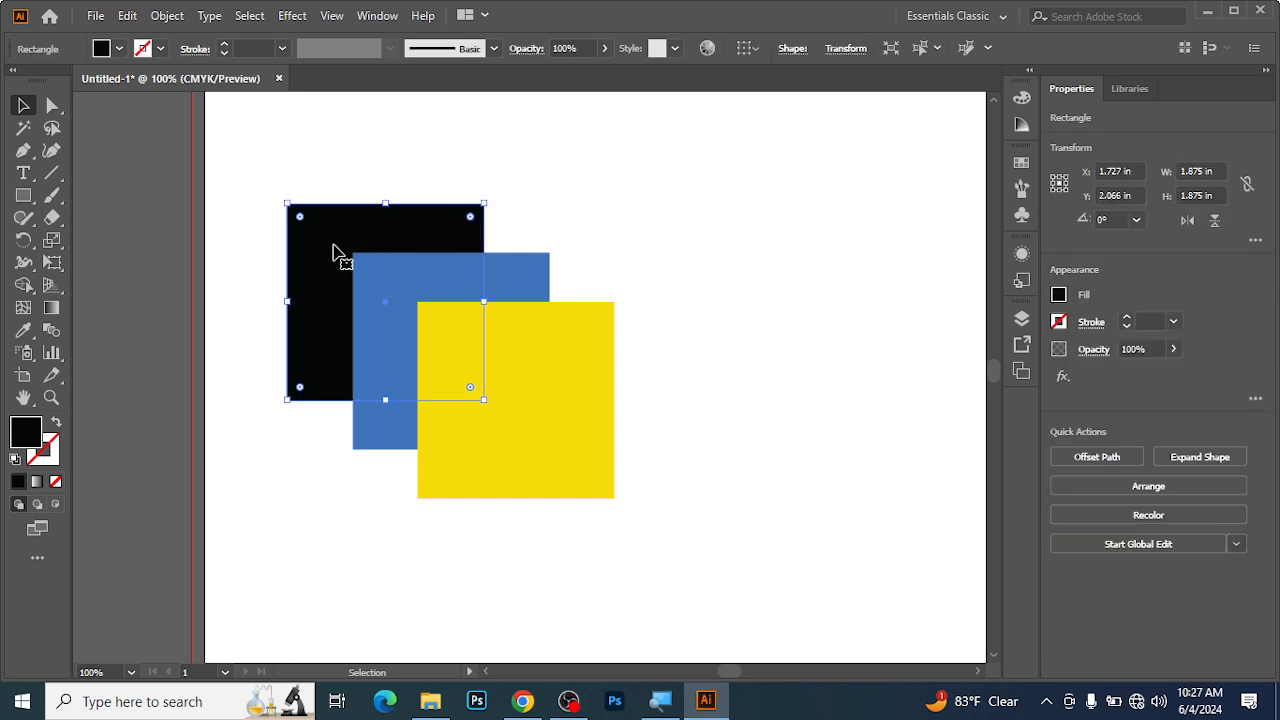
pyautogui.rightClick(345, 224)
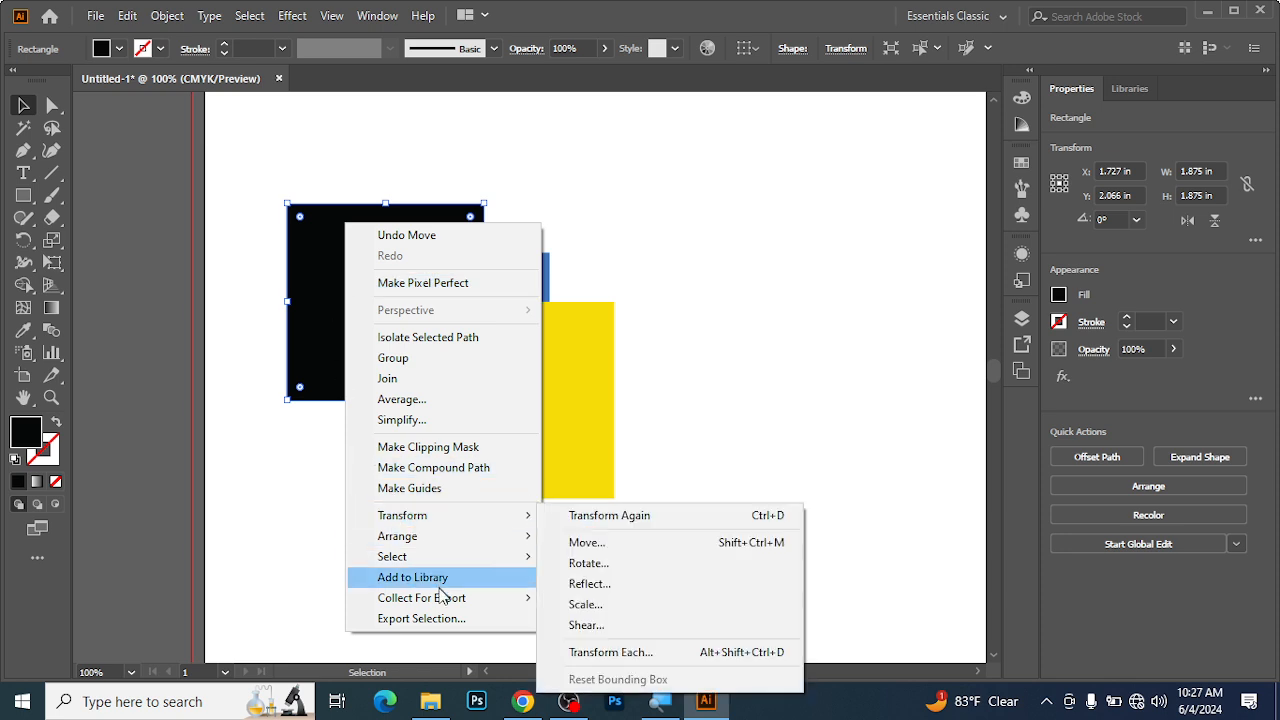
pyautogui.moveTo(460, 522)
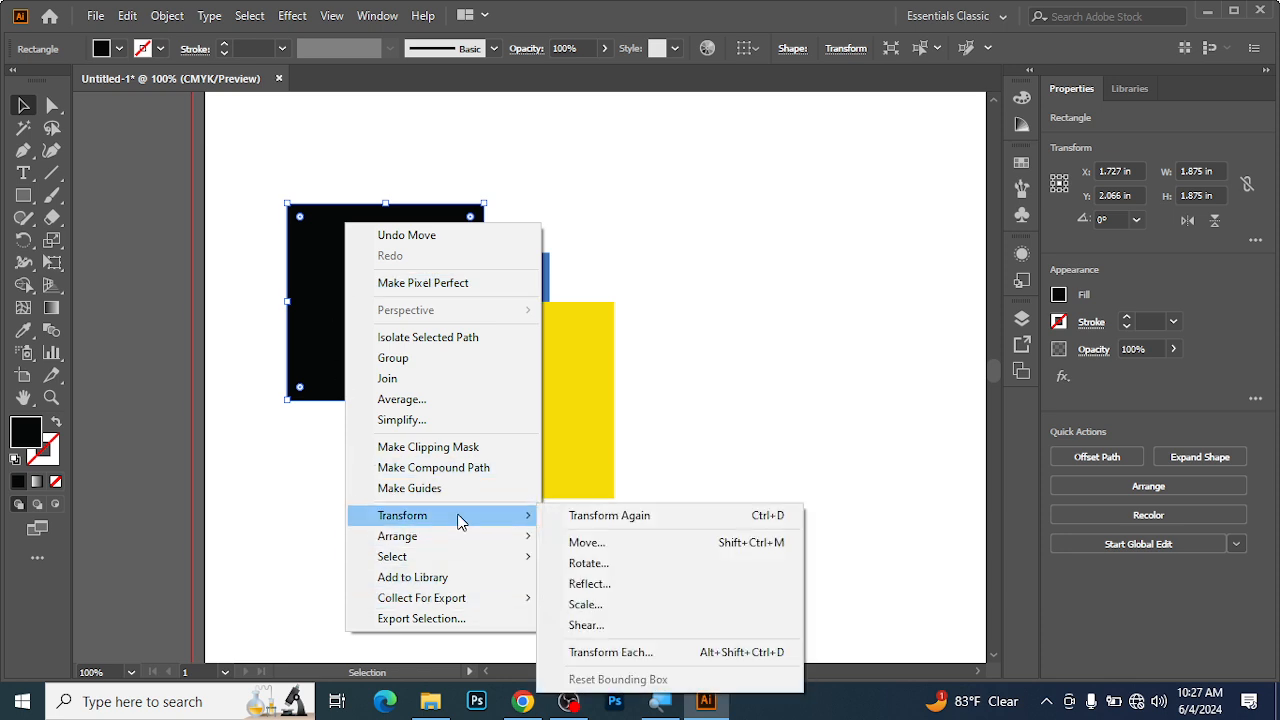
pyautogui.moveTo(446, 546)
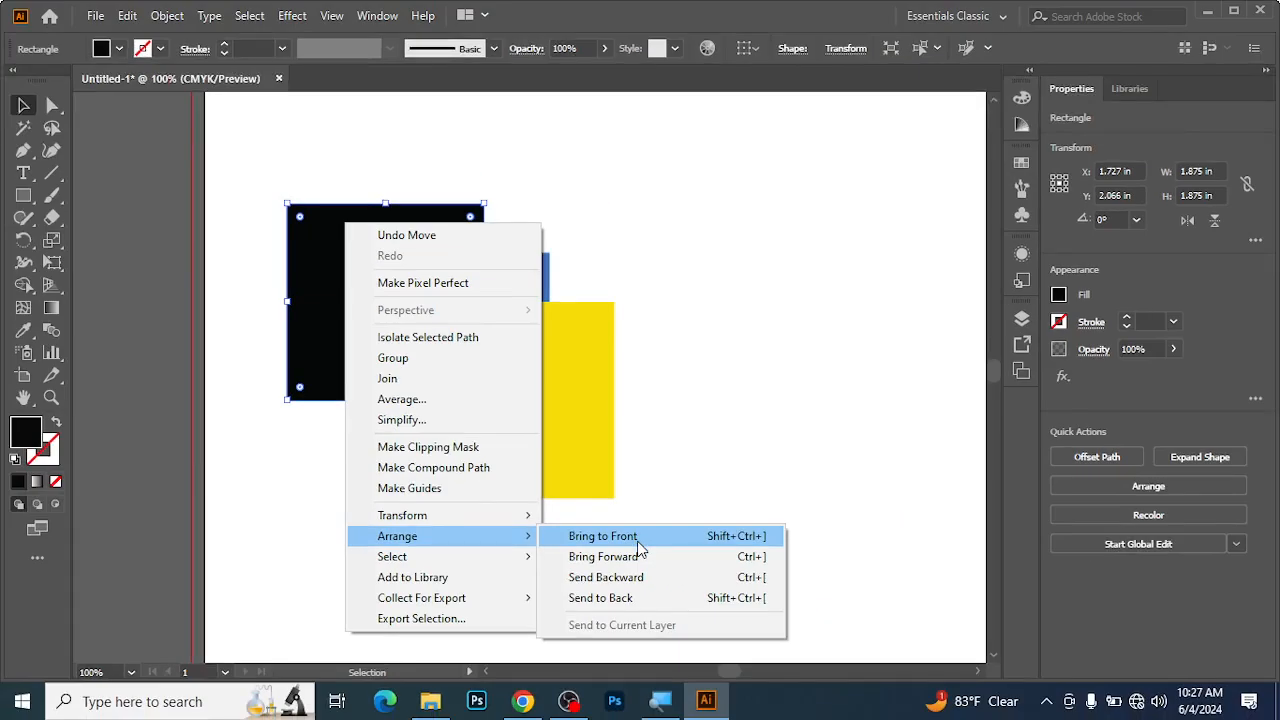
pyautogui.click(638, 542)
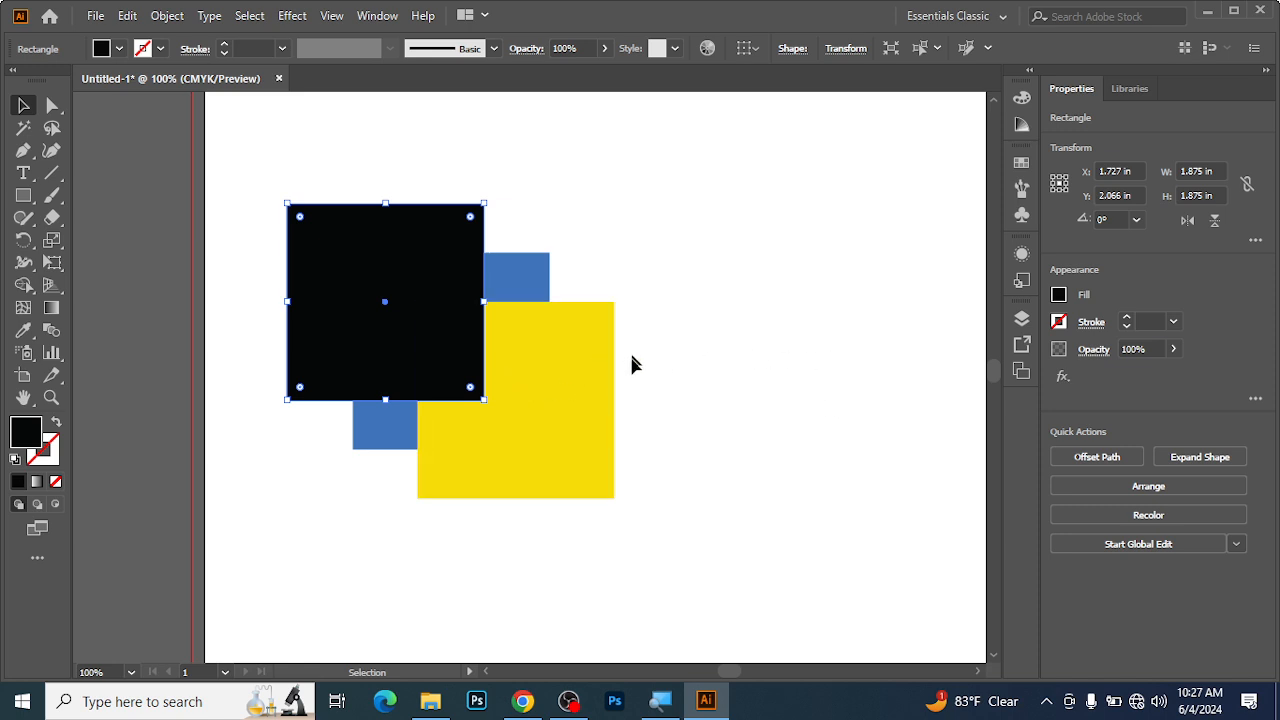
# Send the yellow square to the back of the stack, behind the blue square, and deselect it.
pyautogui.click(540, 340)
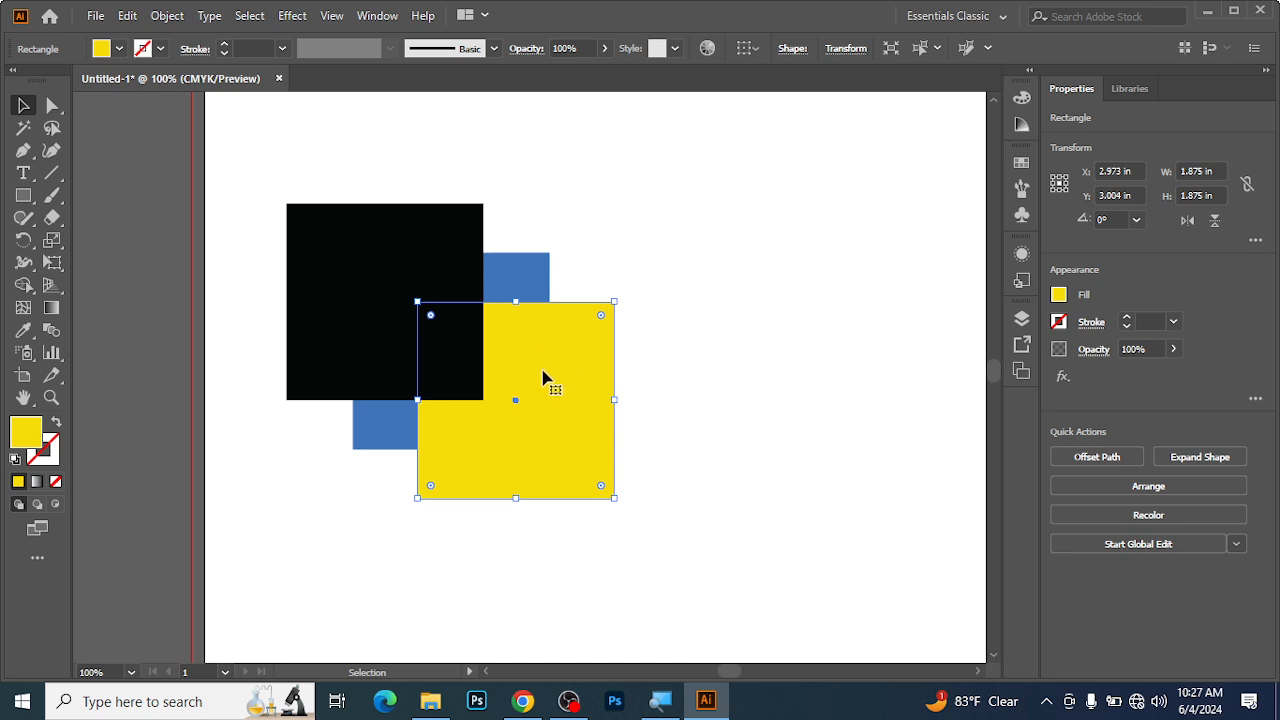
pyautogui.rightClick(538, 356)
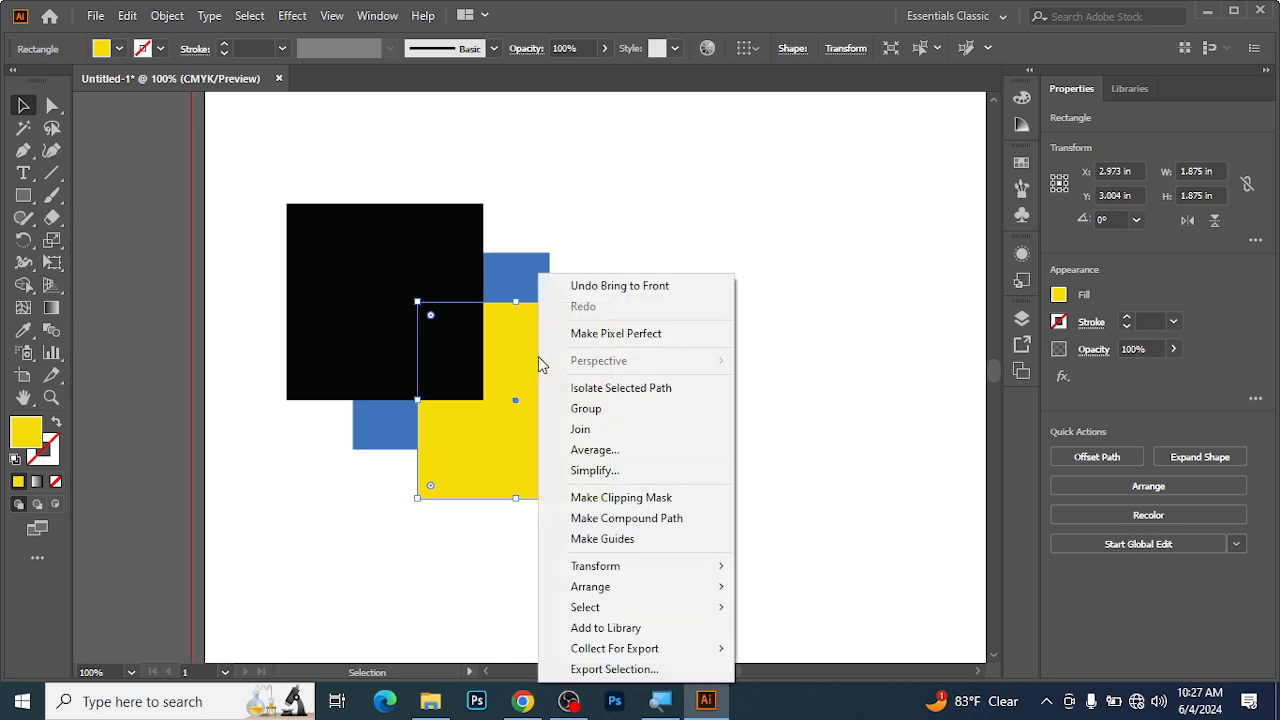
pyautogui.moveTo(647, 594)
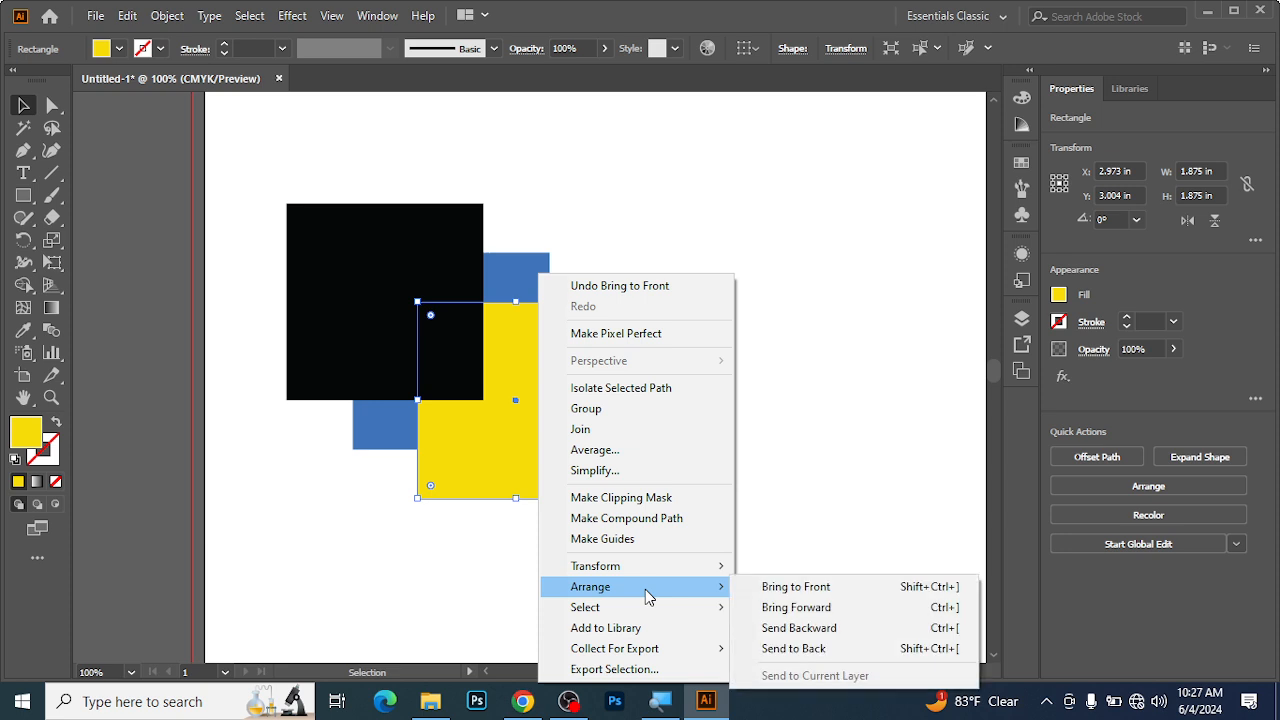
pyautogui.click(812, 645)
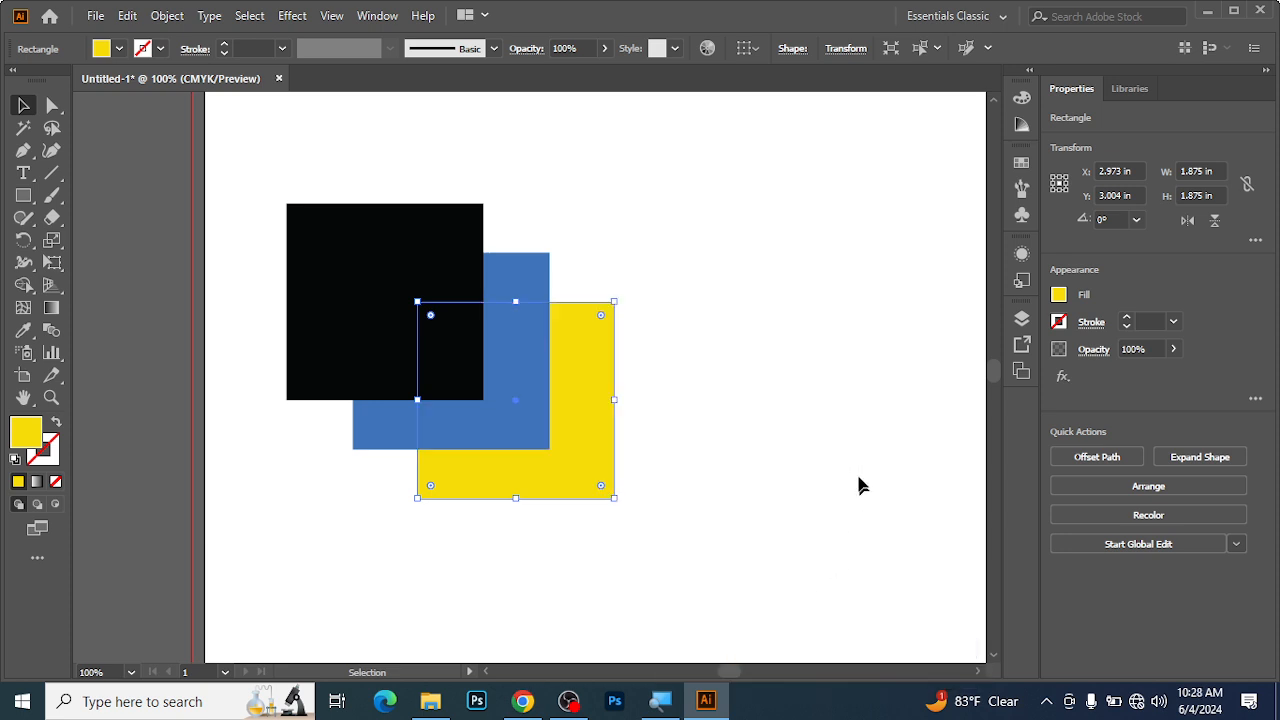
pyautogui.click(766, 326)
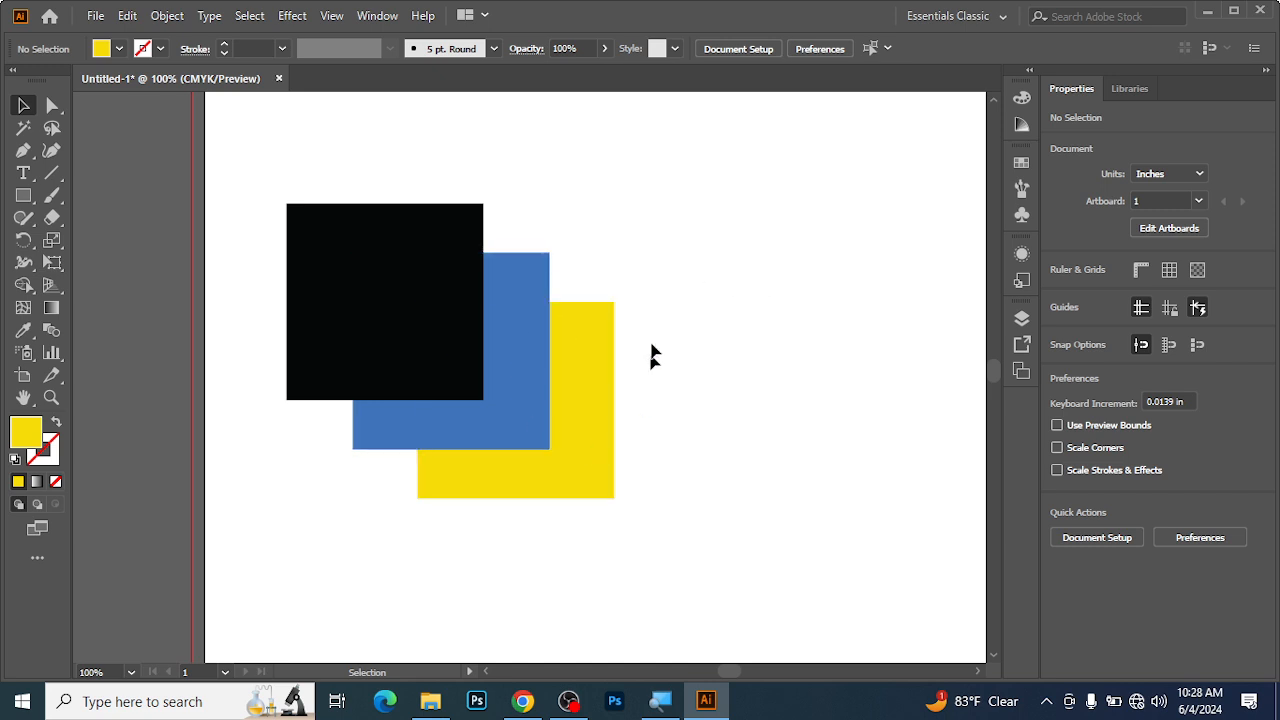
# Bring the yellow square forward one level so it sits between the blue and black squares.
pyautogui.click(590, 368)
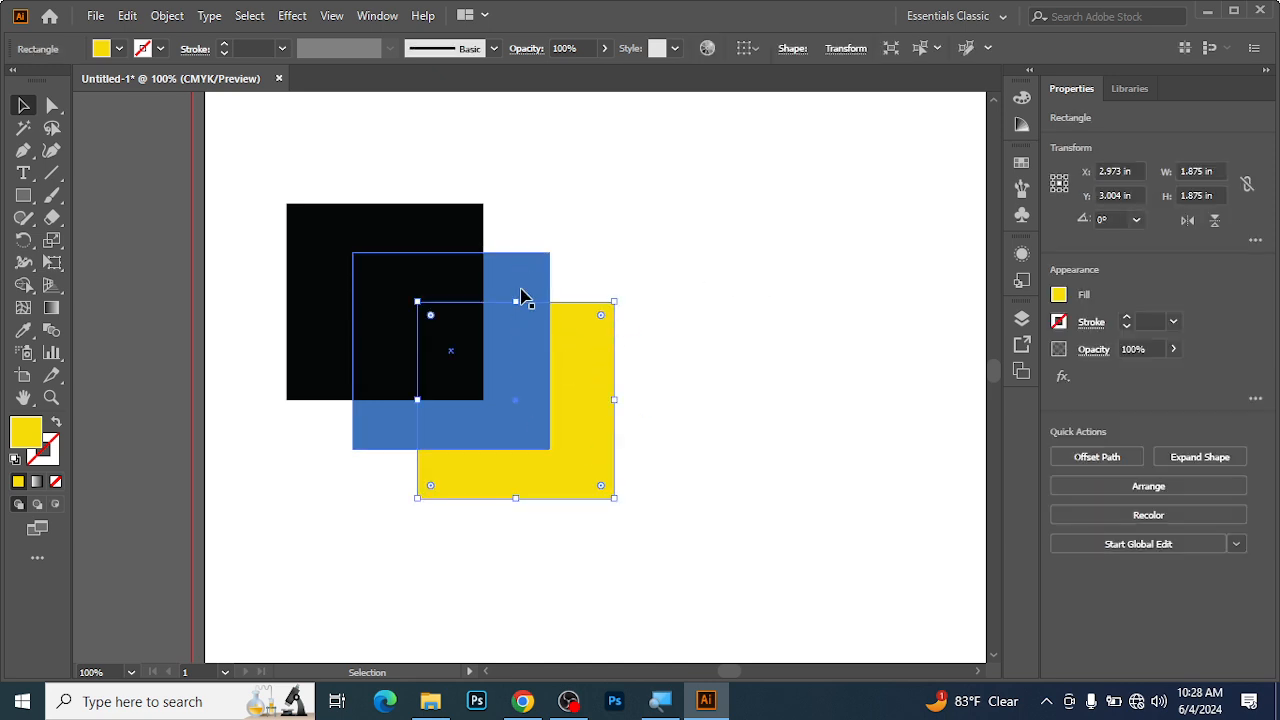
pyautogui.click(647, 199)
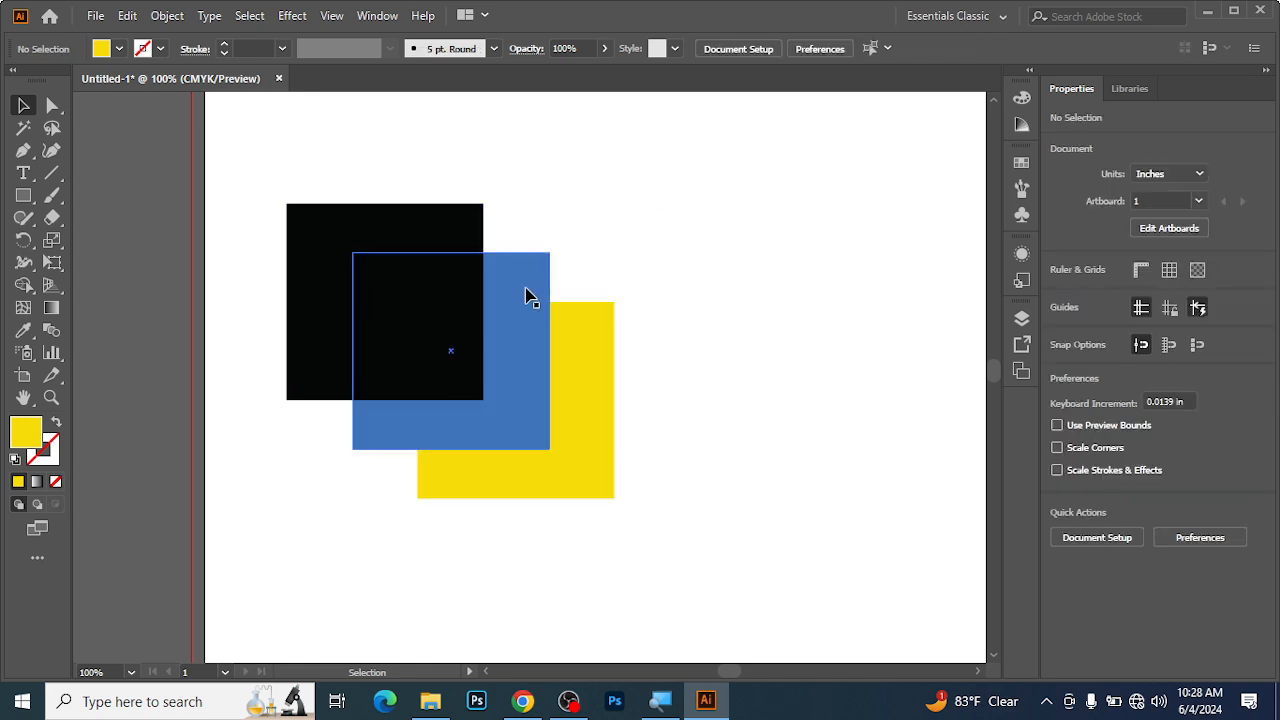
pyautogui.rightClick(585, 362)
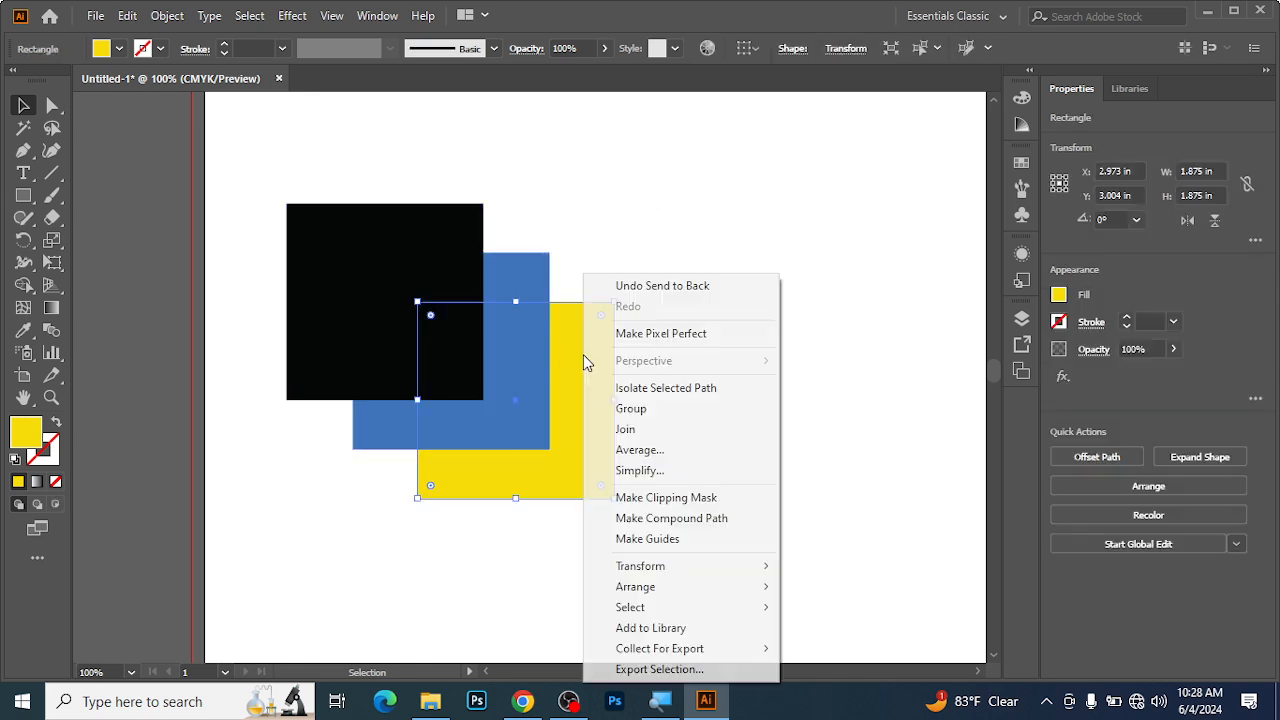
pyautogui.moveTo(669, 596)
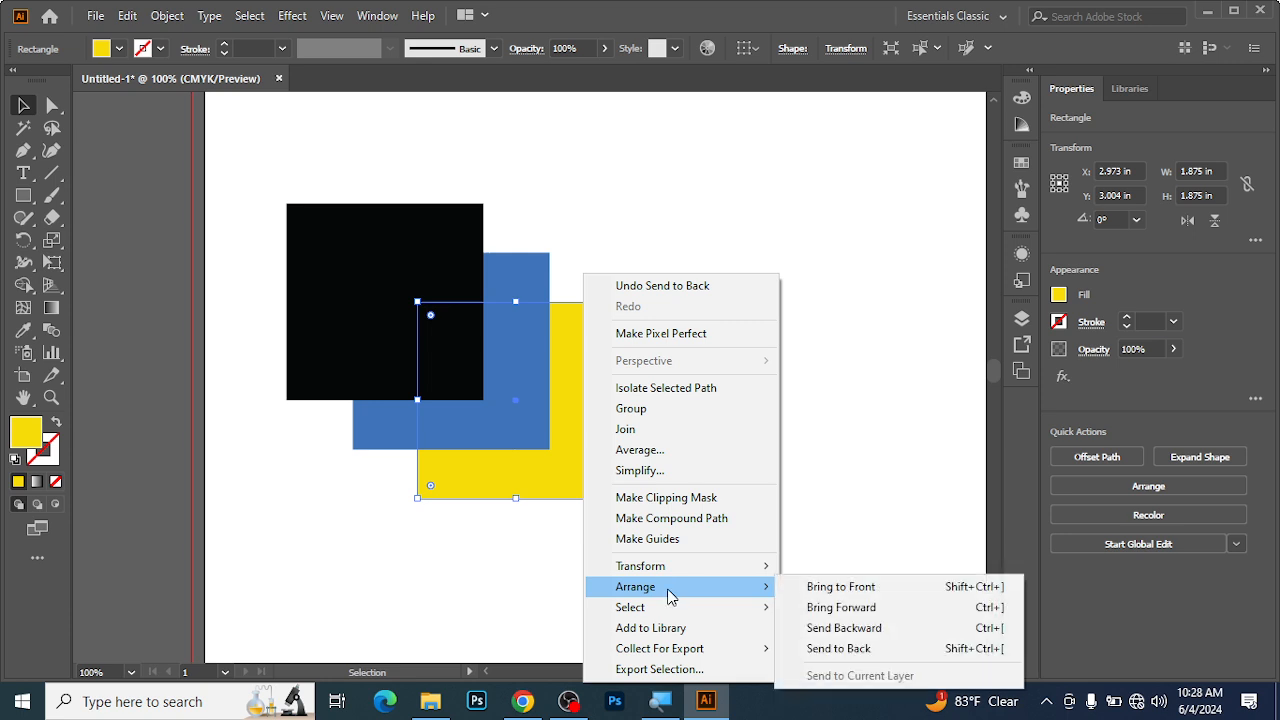
pyautogui.click(854, 612)
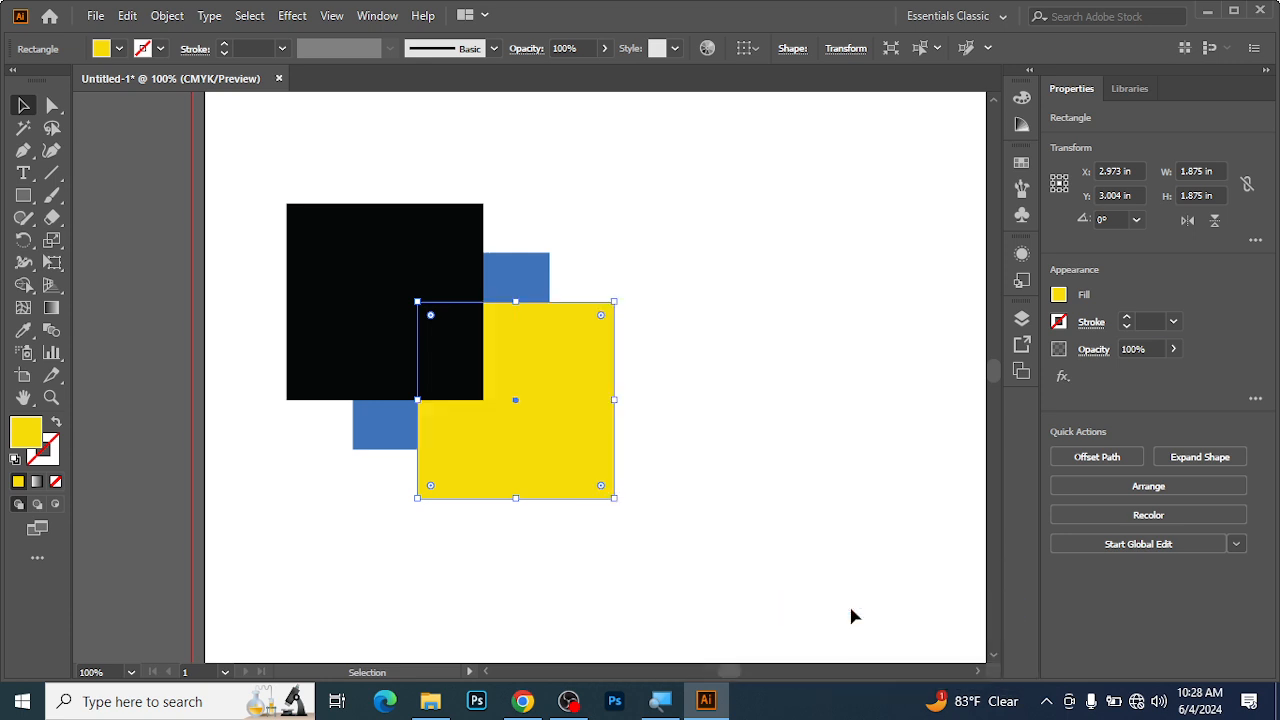
pyautogui.click(715, 310)
# Send the black square backward one level so it sits behind the yellow square.
pyautogui.click(407, 307)
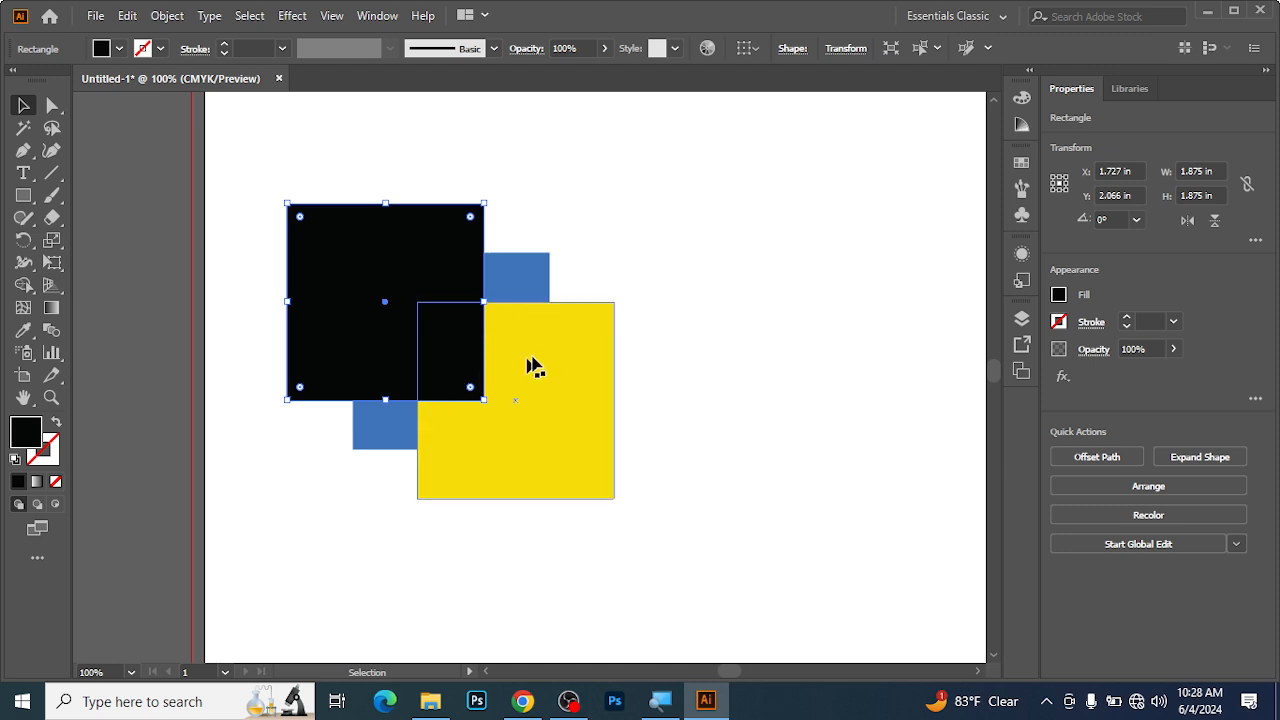
pyautogui.rightClick(420, 266)
pyautogui.moveTo(521, 578)
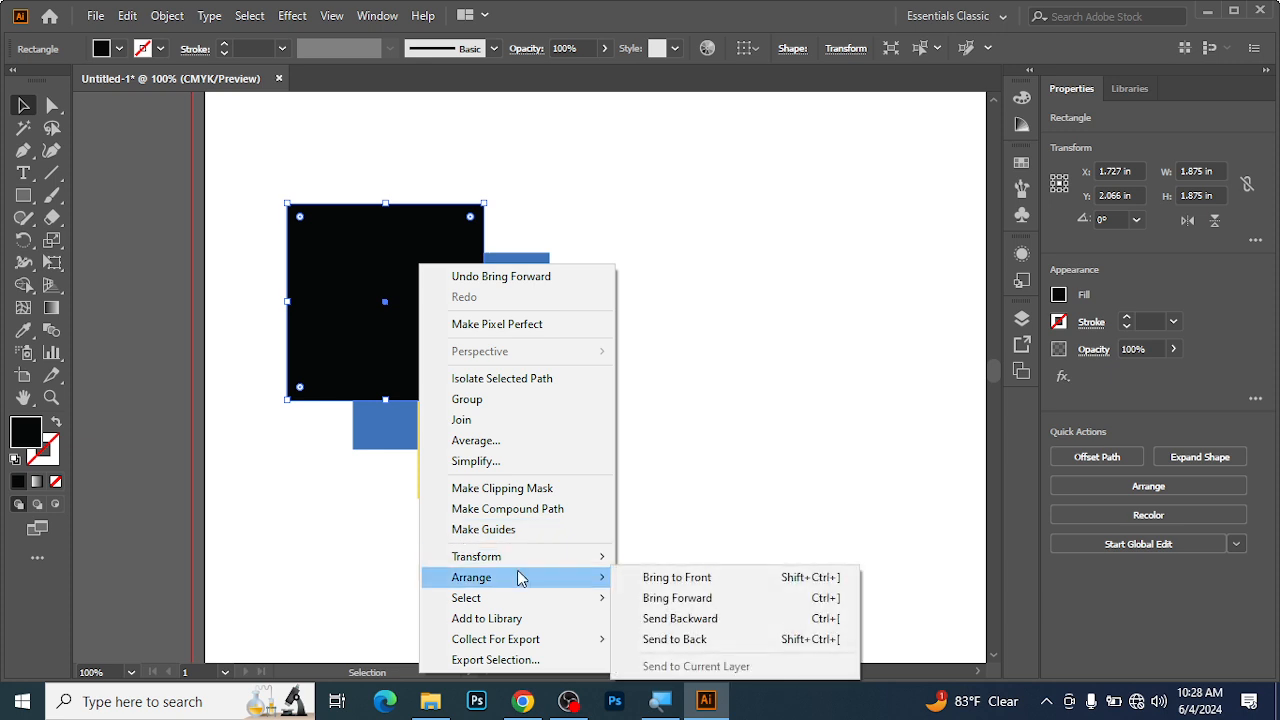
pyautogui.click(680, 619)
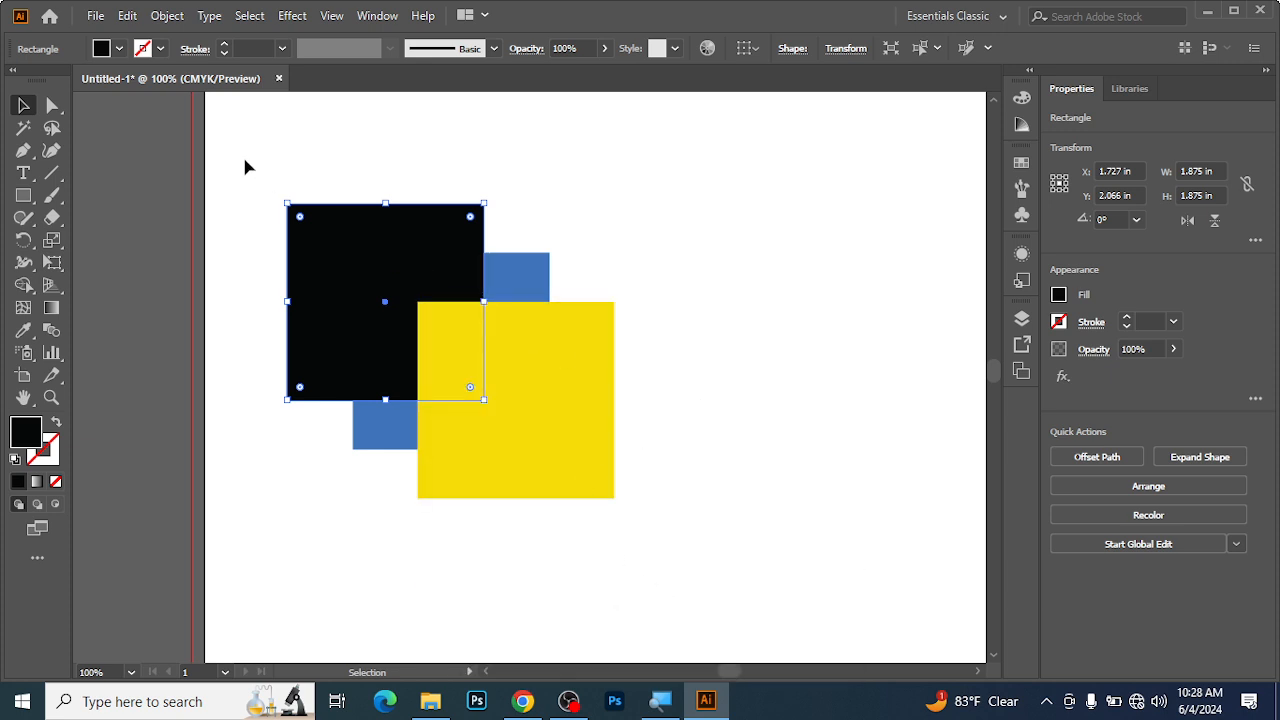
# Select the black, blue and yellow squares together.
pyautogui.moveTo(240, 178); pyautogui.dragTo(658, 550)
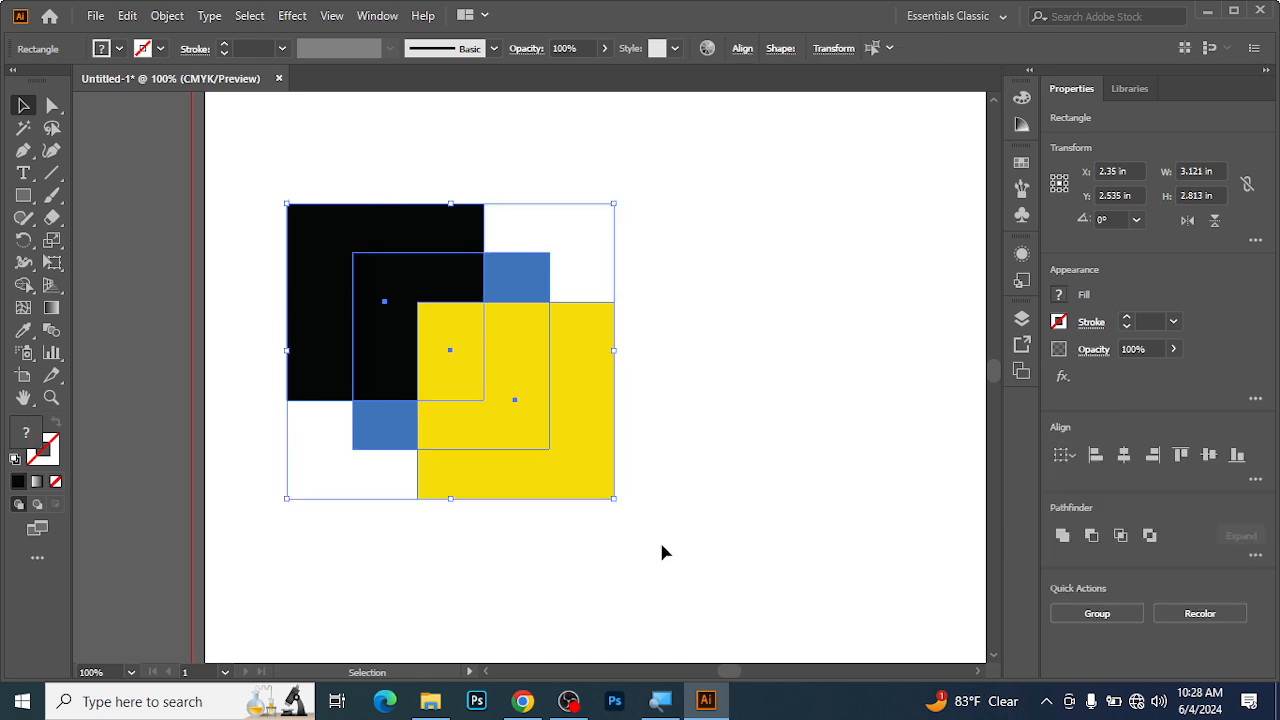